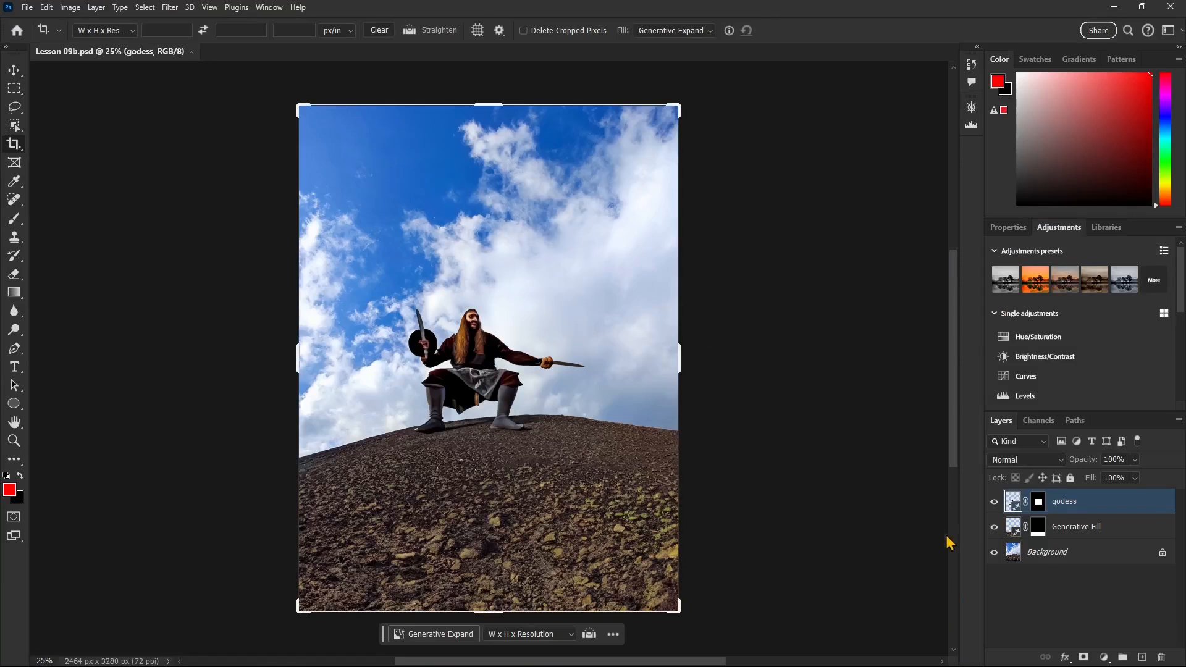
Step: Toggle the visibility of the godess and Generative Fill layers to compare the composite with the original Background image
click(994, 504)
click(994, 506)
click(993, 505)
click(993, 505)
click(994, 506)
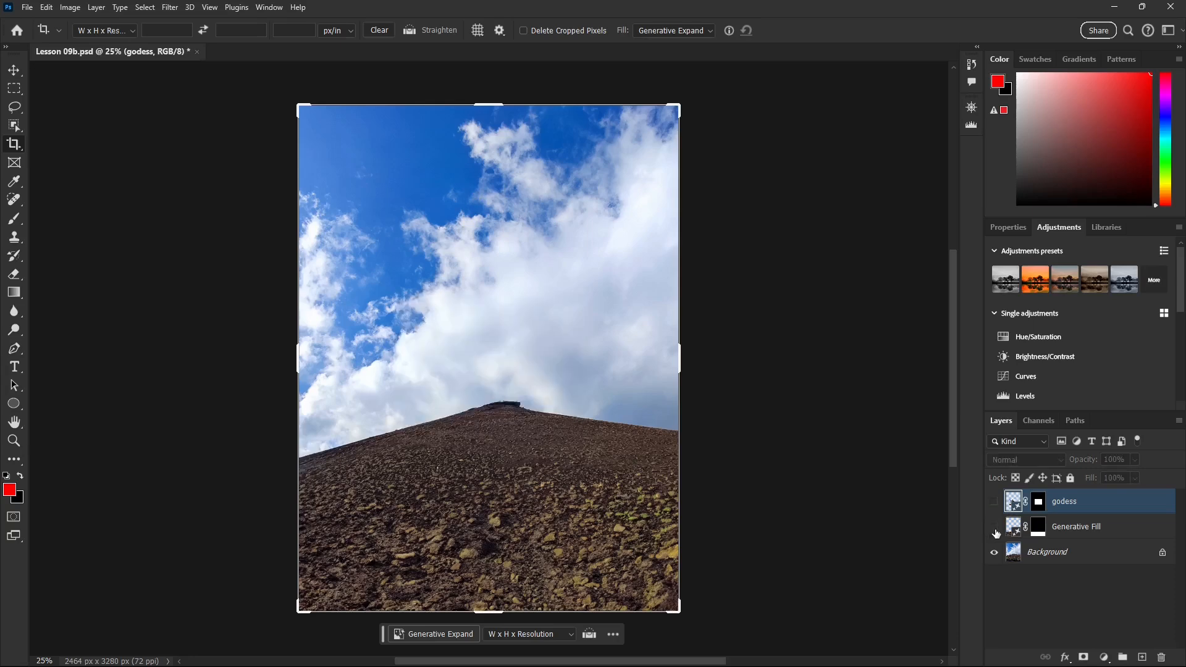
click(994, 530)
click(994, 529)
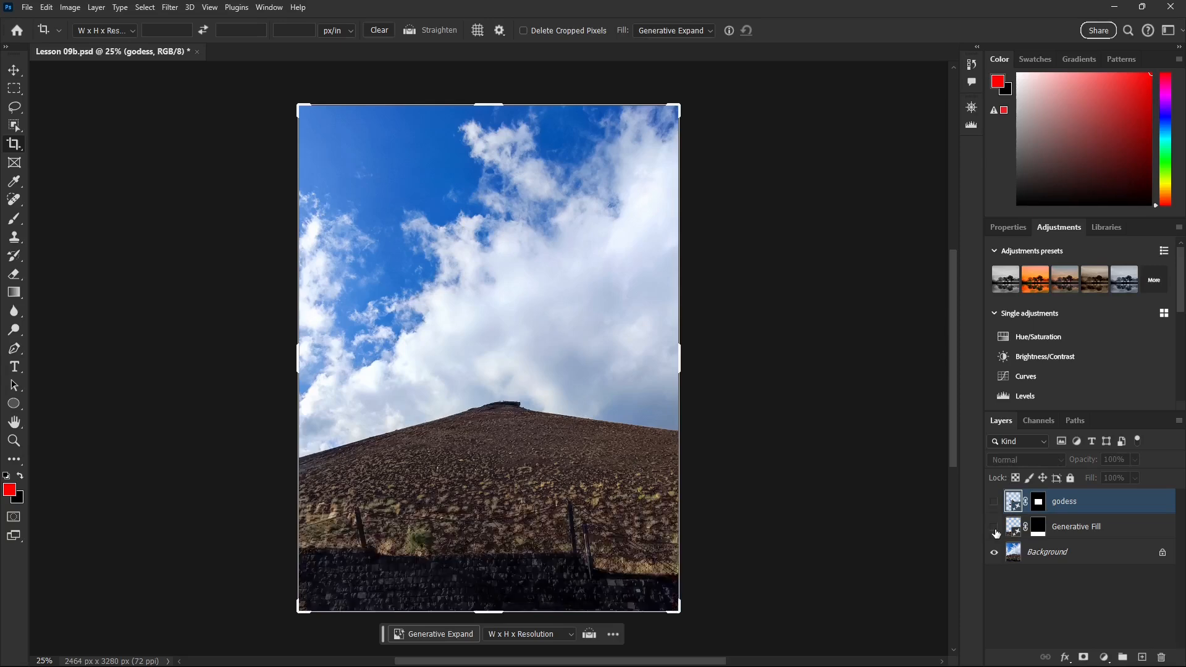
click(994, 529)
click(994, 530)
click(996, 532)
click(994, 511)
click(994, 511)
click(994, 530)
Step: Review the available variants of the marquee, lasso and object selection tools
click(15, 89)
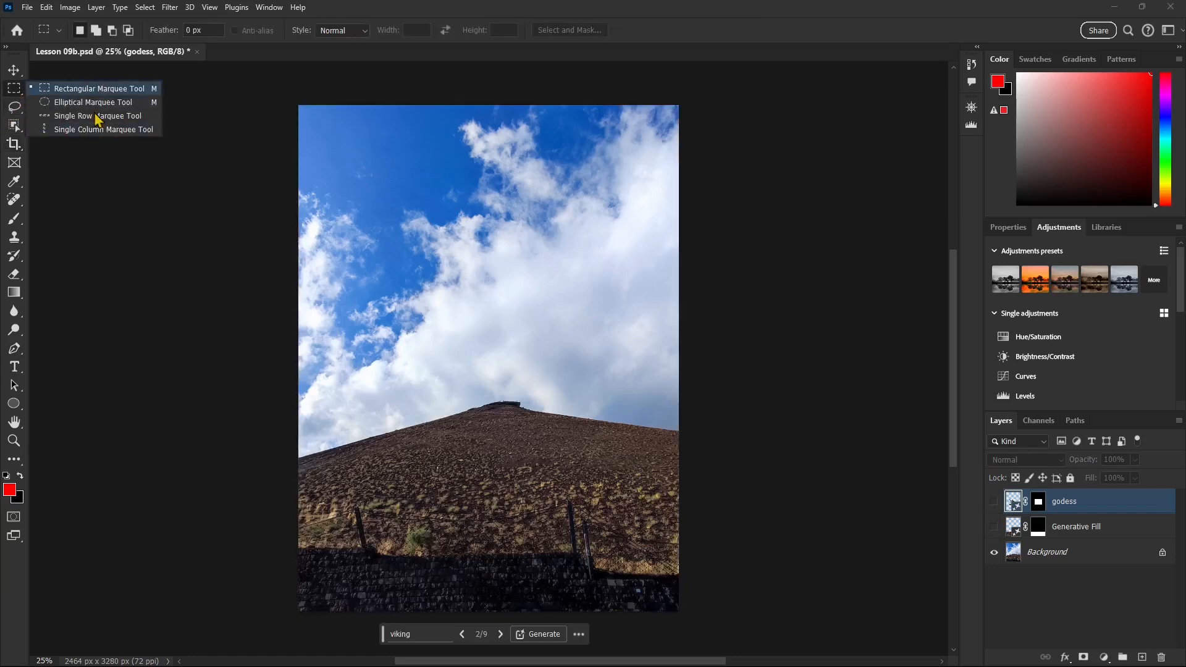
click(18, 111)
click(17, 111)
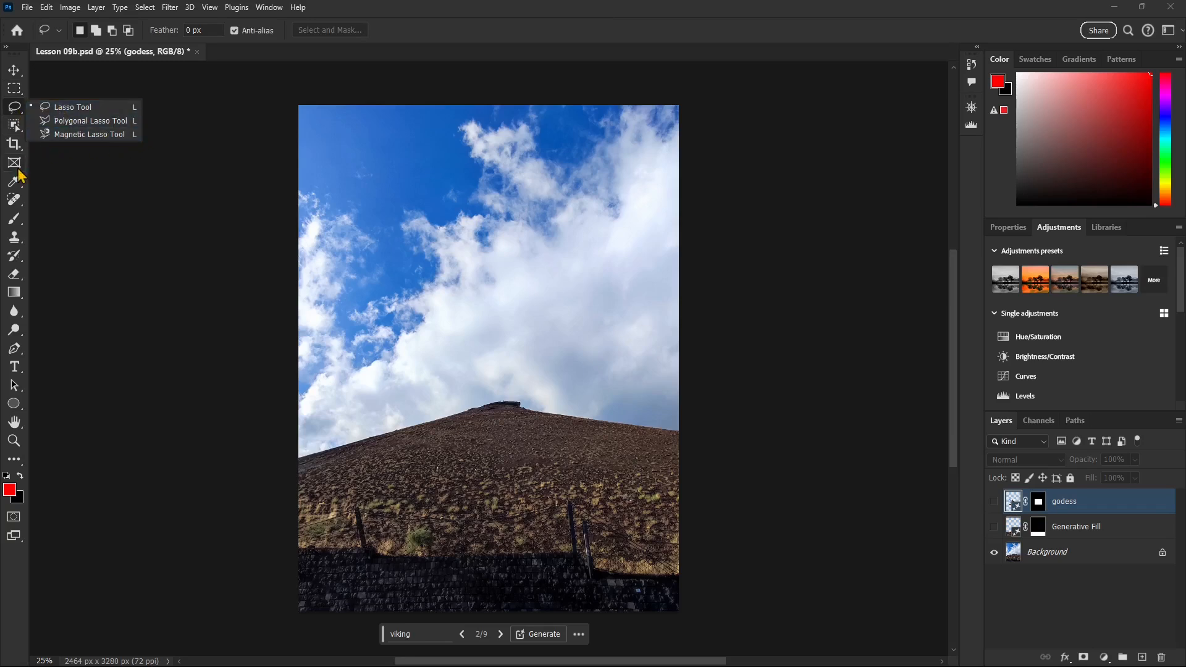
click(15, 125)
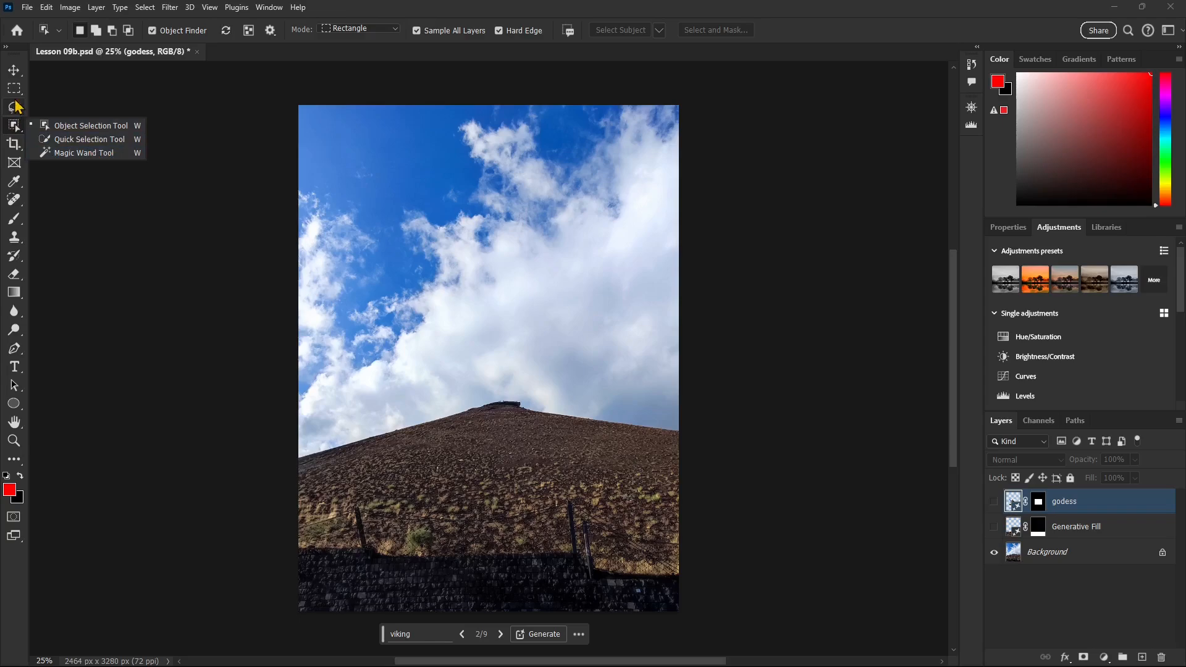
Step: Close Lesson 09b.psd without saving its changes, and look over the recent files and new-document presets
click(197, 51)
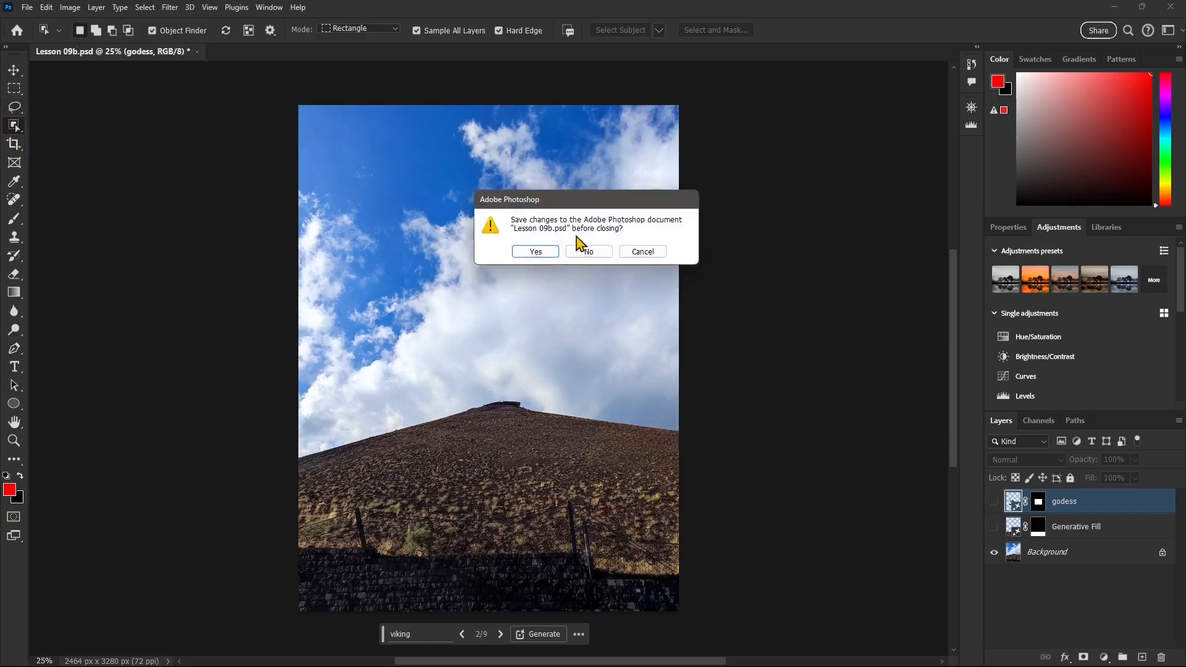
click(581, 253)
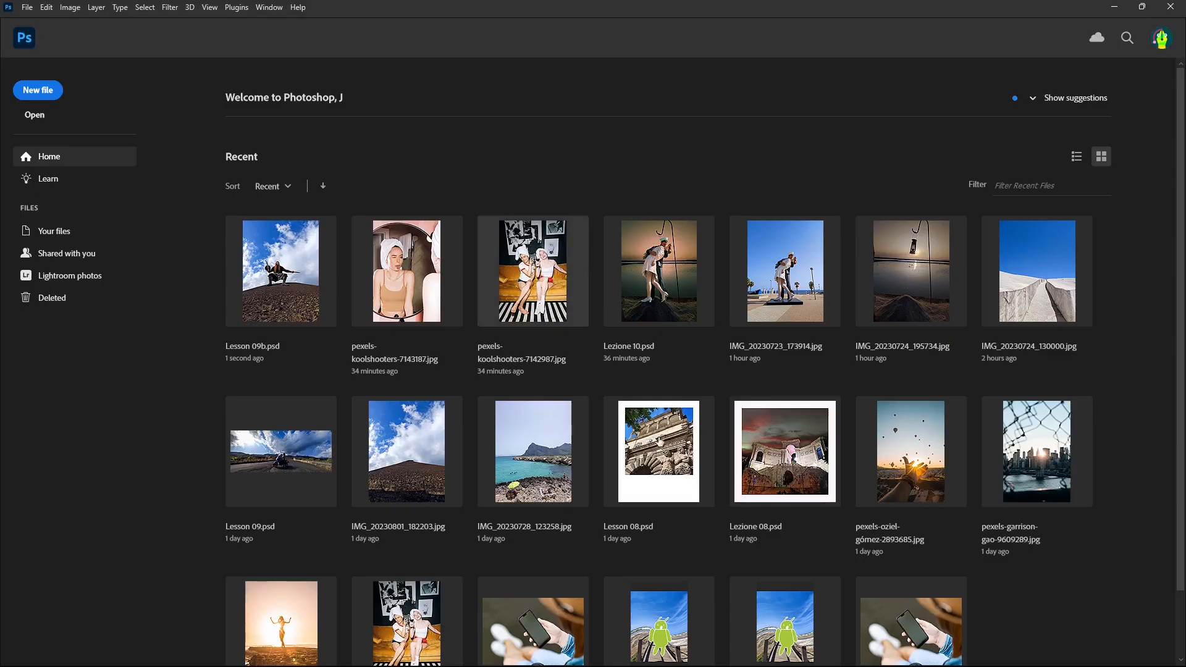
scroll(566, 416, down, 1)
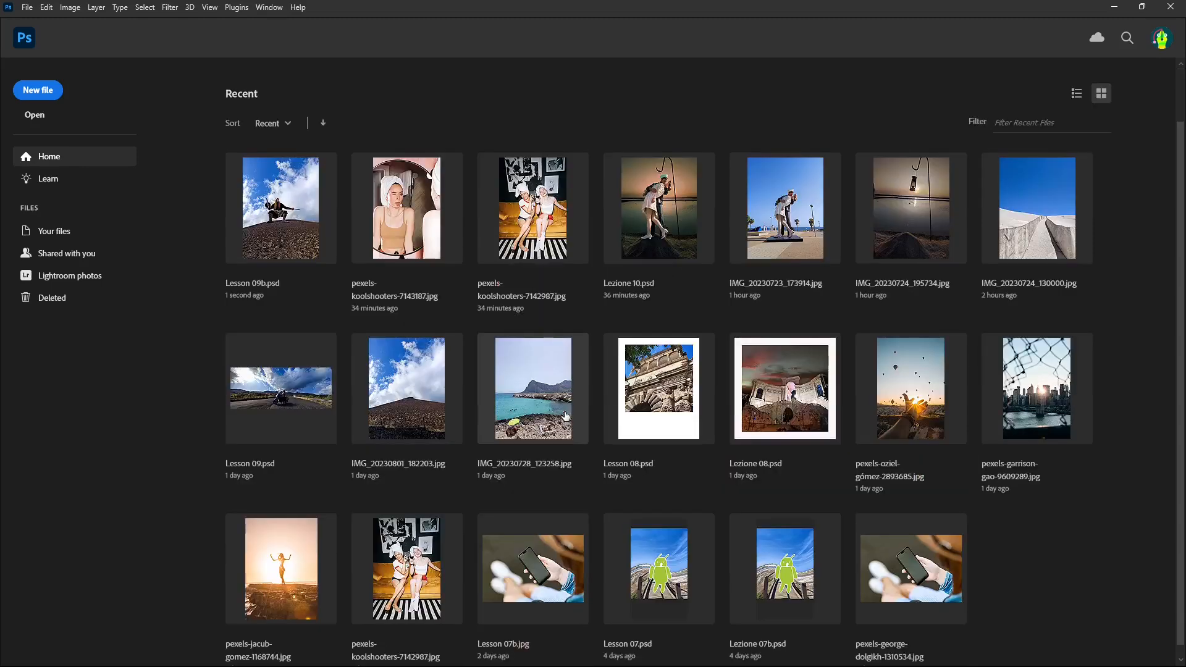
scroll(565, 401, up, 1)
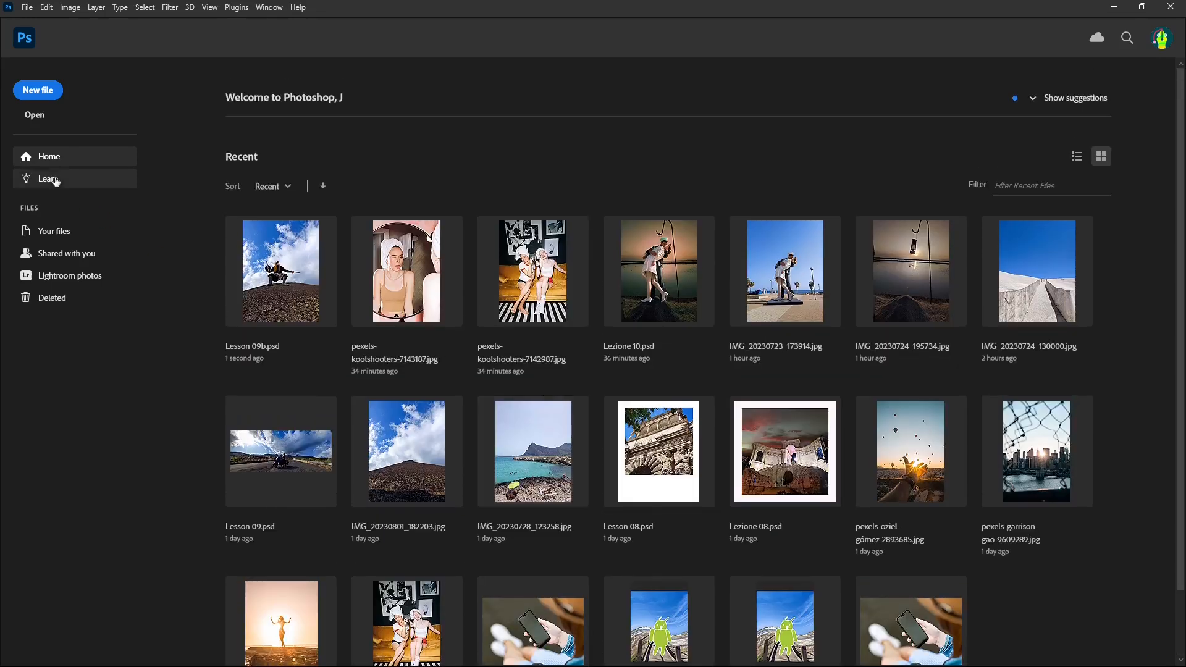
click(38, 91)
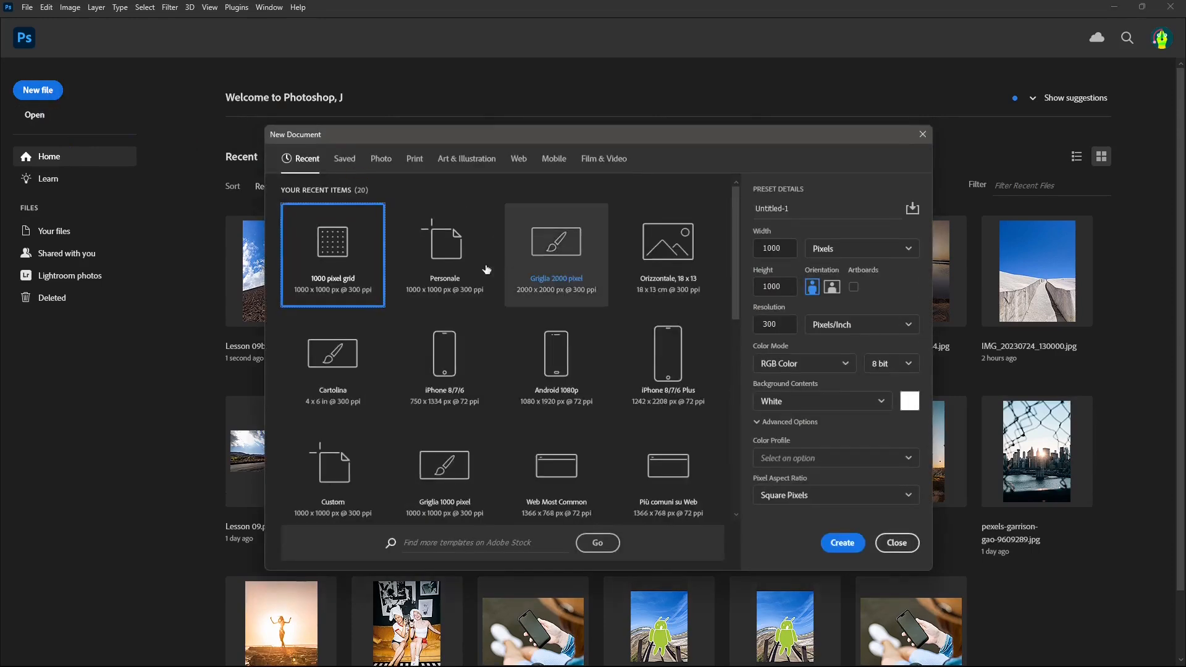
click(897, 543)
Step: Open the lantern photo IMG_20230724_195734 from the Photos folder inside PHOTOSHOP
key(ctrl+o)
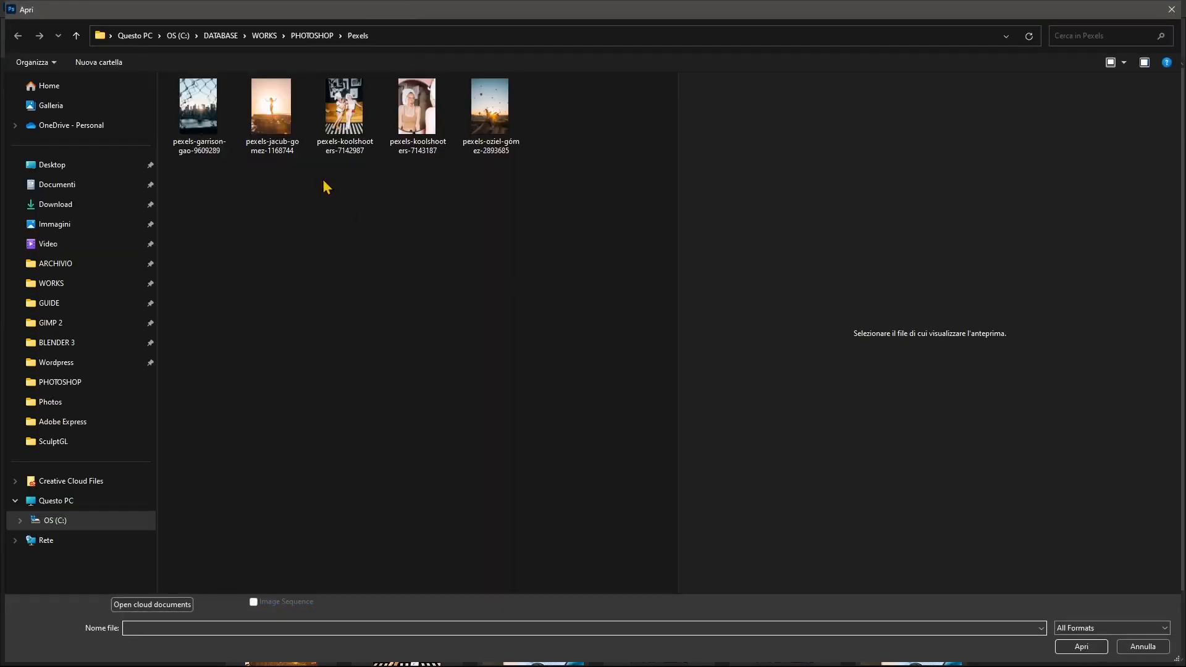
click(304, 37)
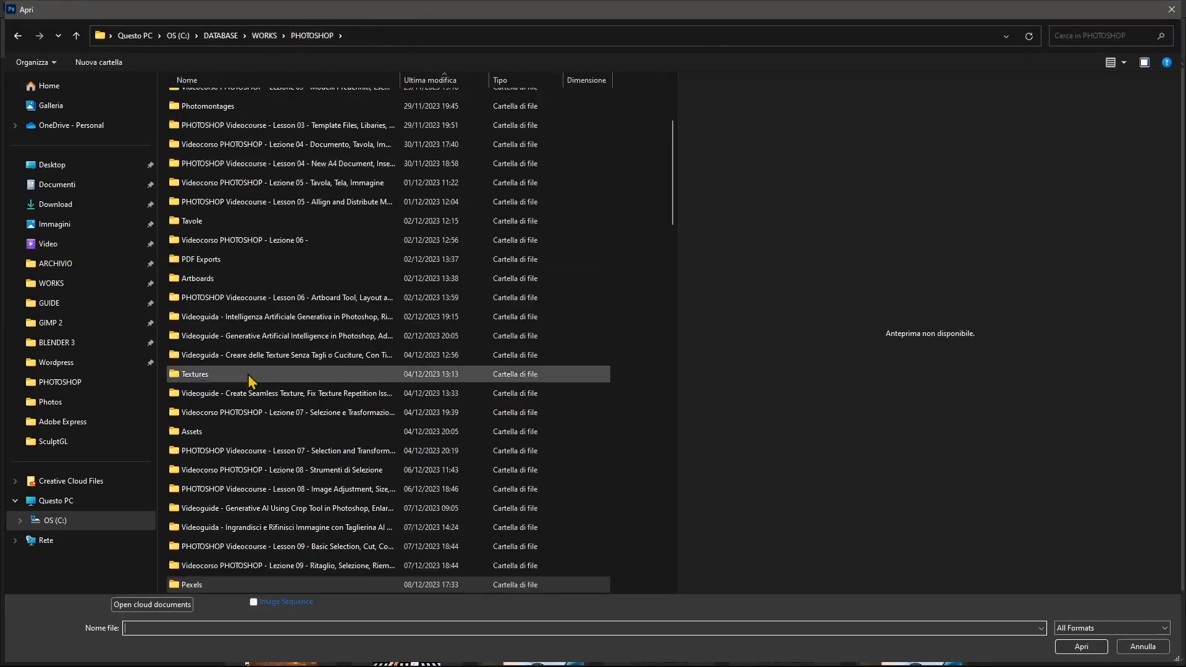
click(219, 378)
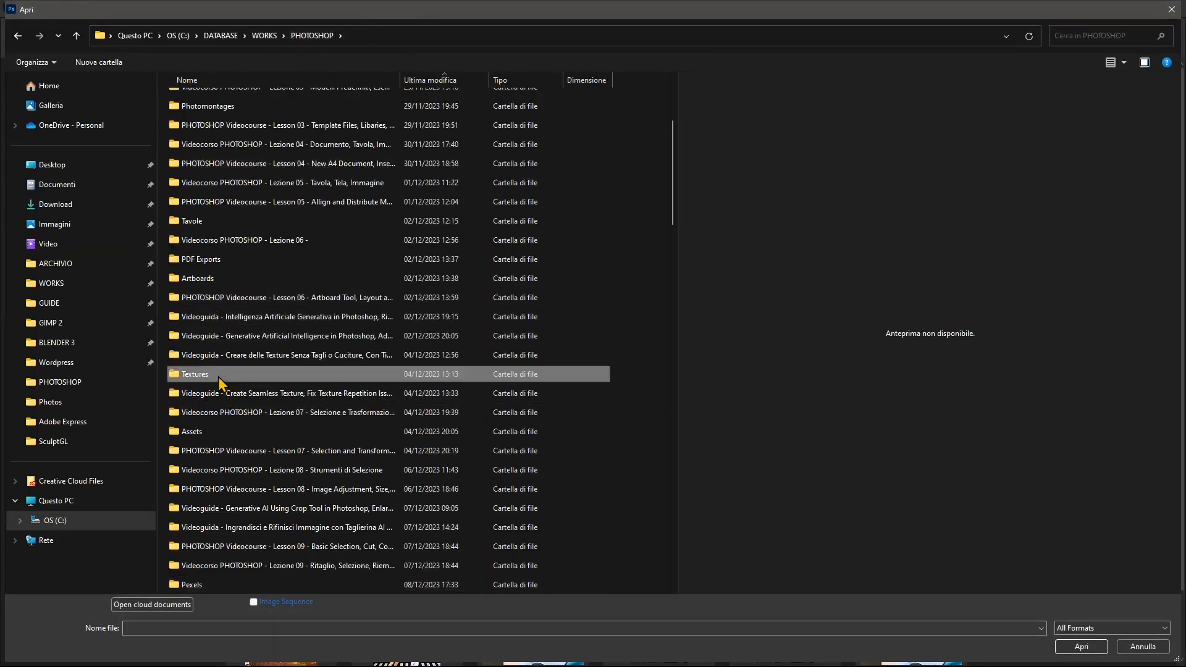
key(p)
key(p)
key(p)
key(p)
key(p)
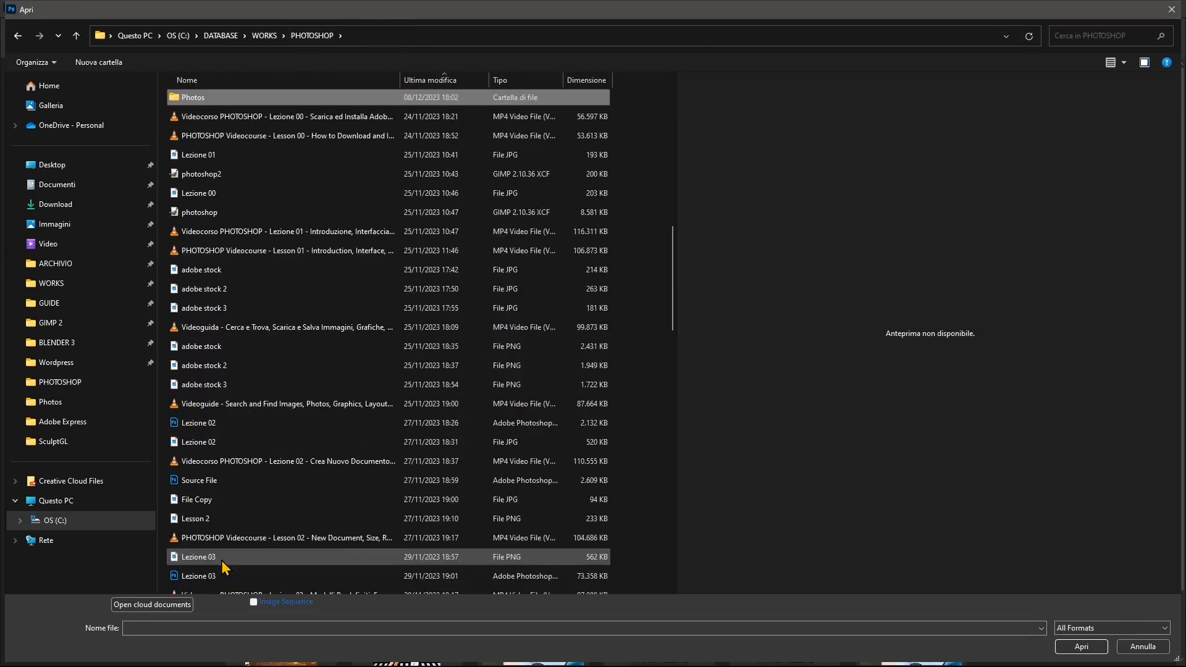
double_click(199, 99)
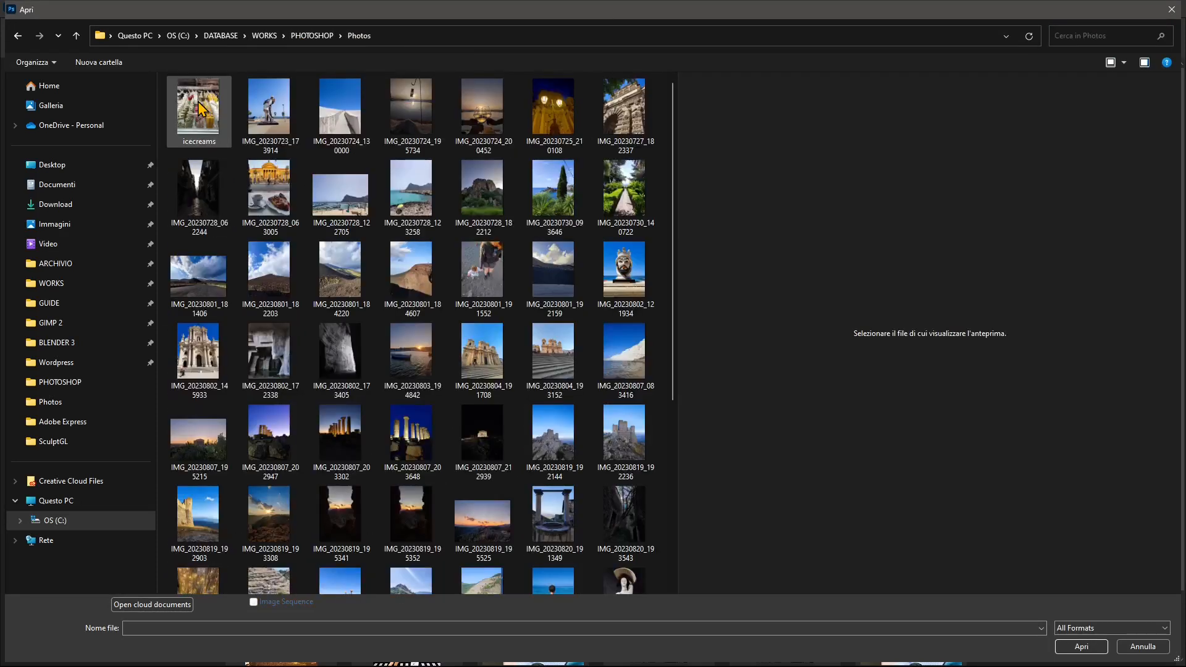
click(414, 117)
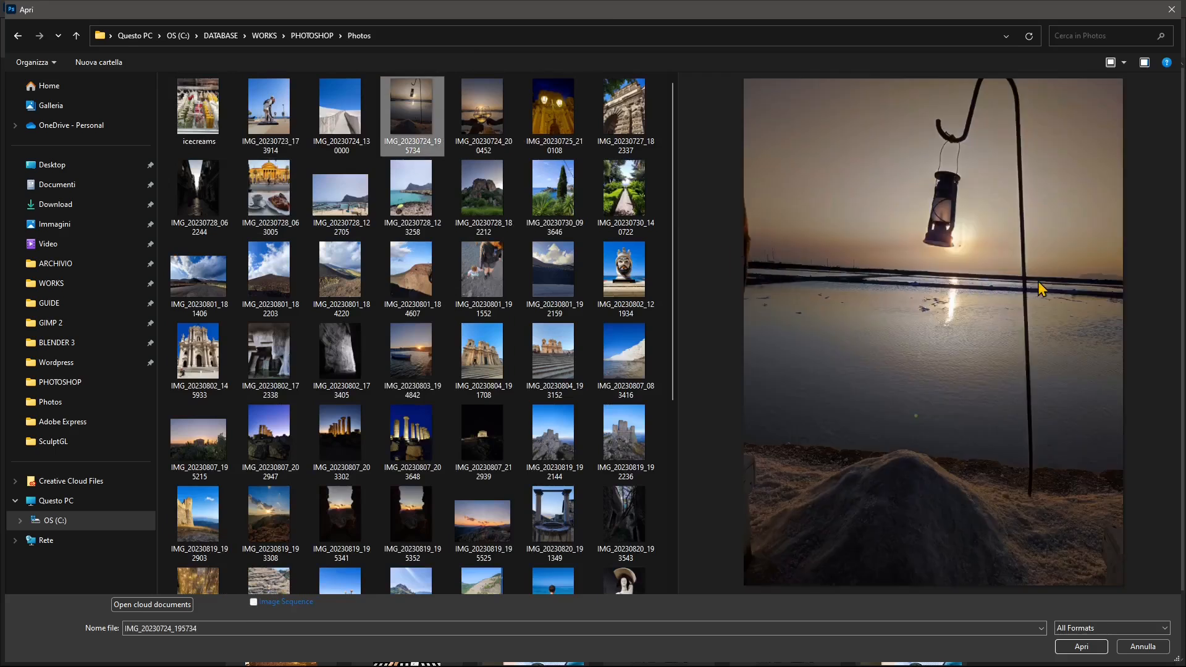
click(1081, 646)
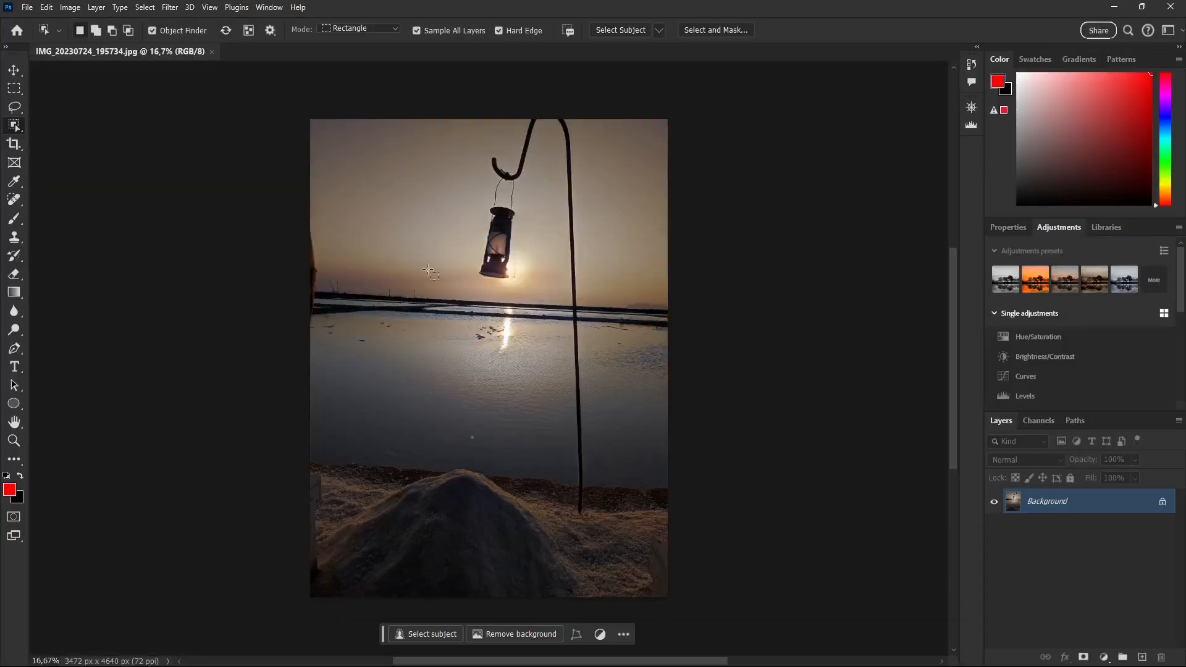
Step: Straighten the photo with the Crop tool by tracing the tilted horizon line across its full width
click(15, 146)
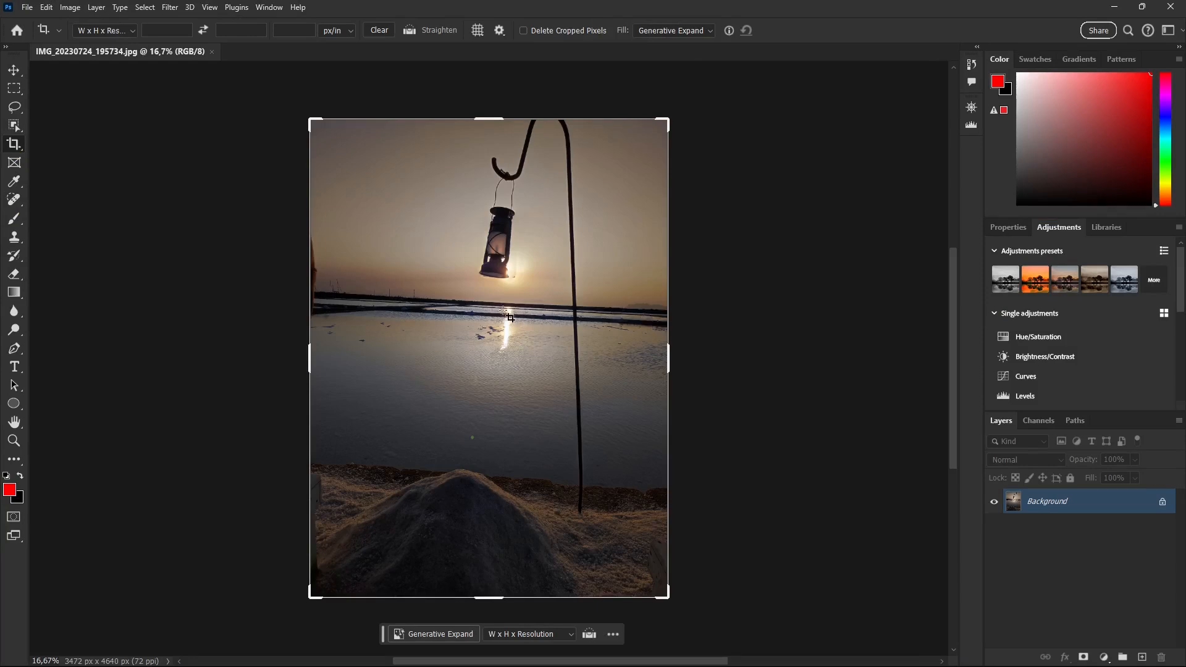
click(413, 33)
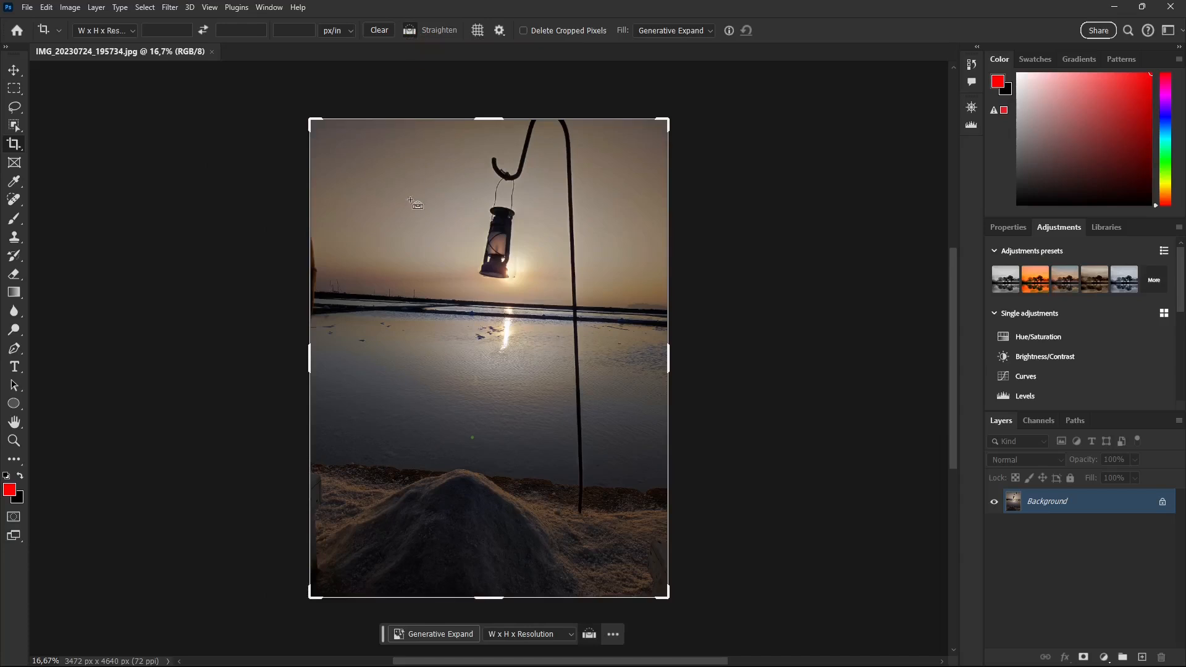
click(326, 295)
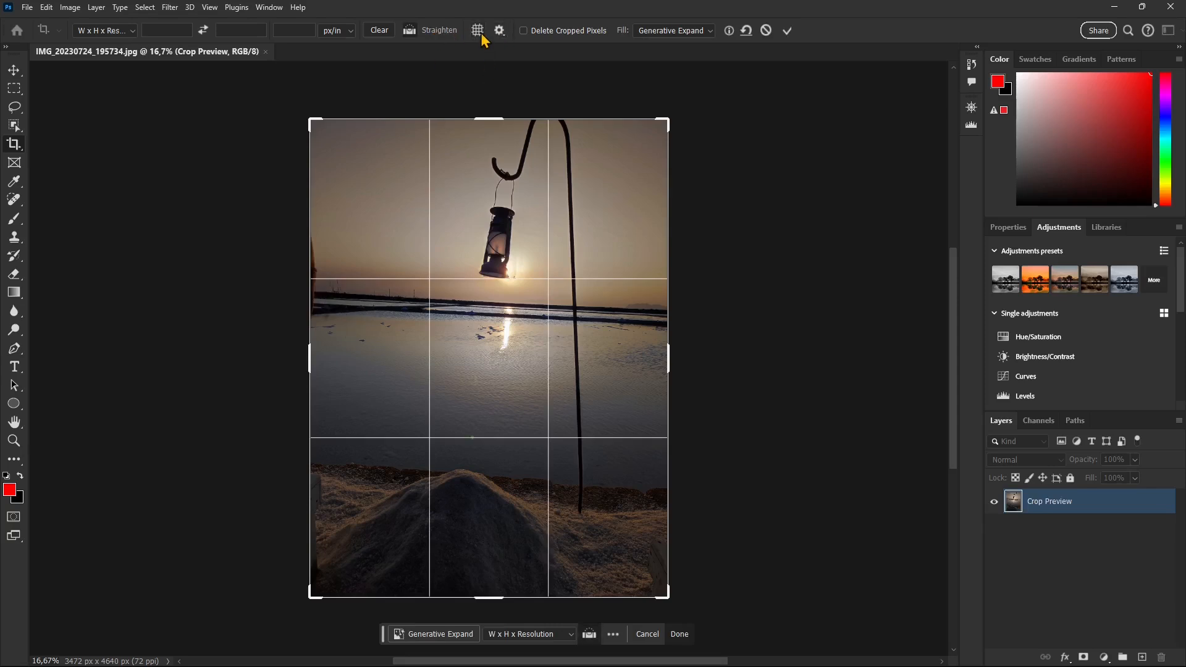
drag(317, 291, 654, 311)
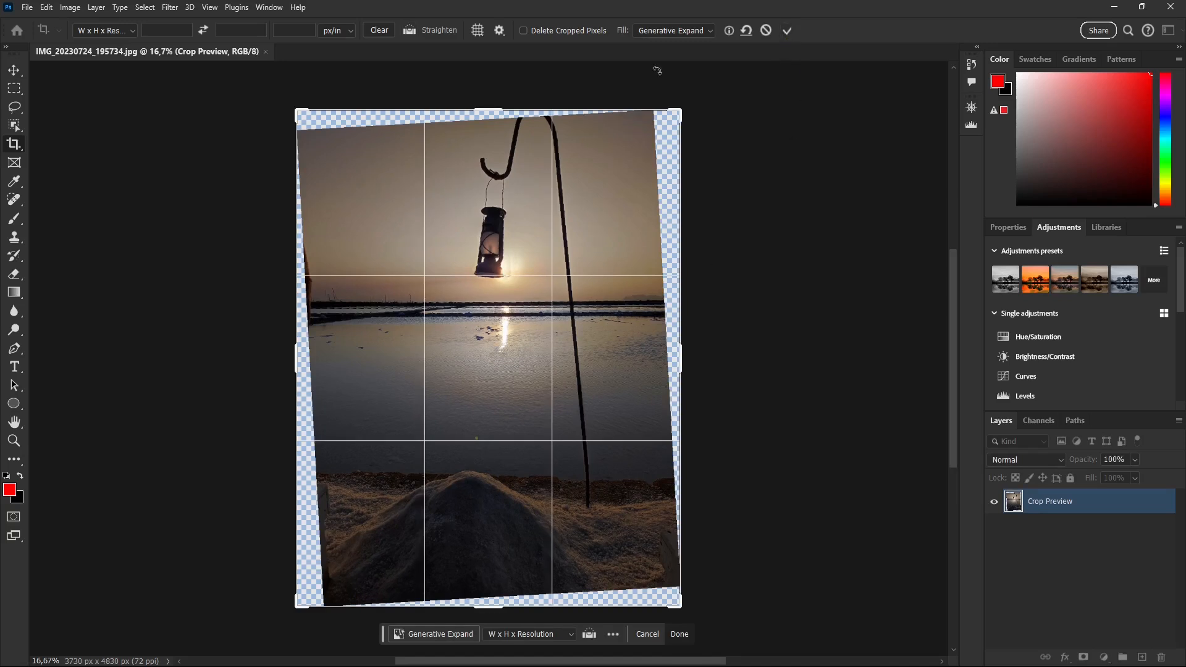
Step: Set the crop fill to Transparent (default), narrow the crop frame from both sides, and crop the photo to about 3048 x 4195 px
click(675, 31)
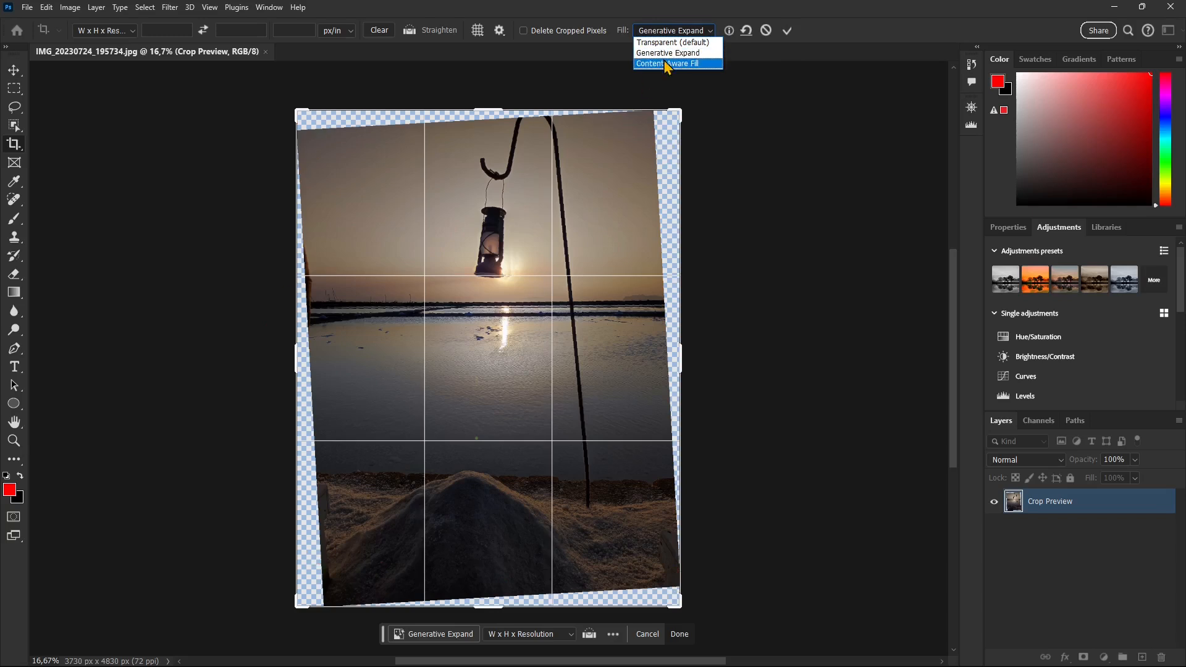
click(656, 42)
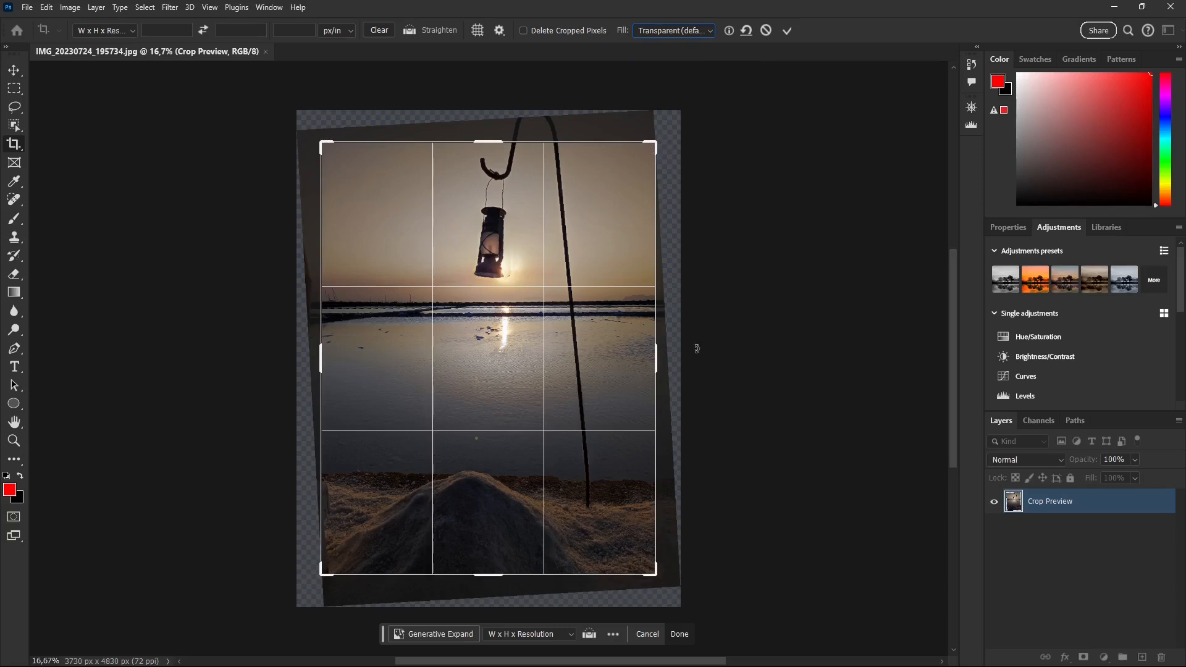
drag(654, 355, 642, 355)
drag(321, 358, 330, 357)
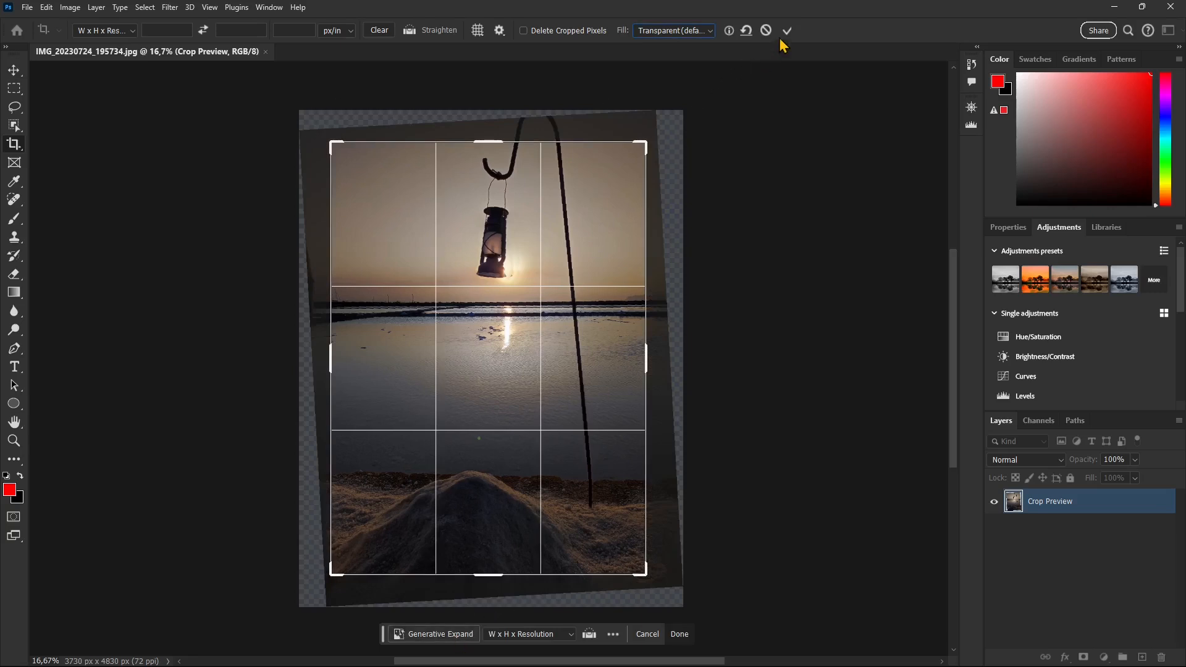
key(Return)
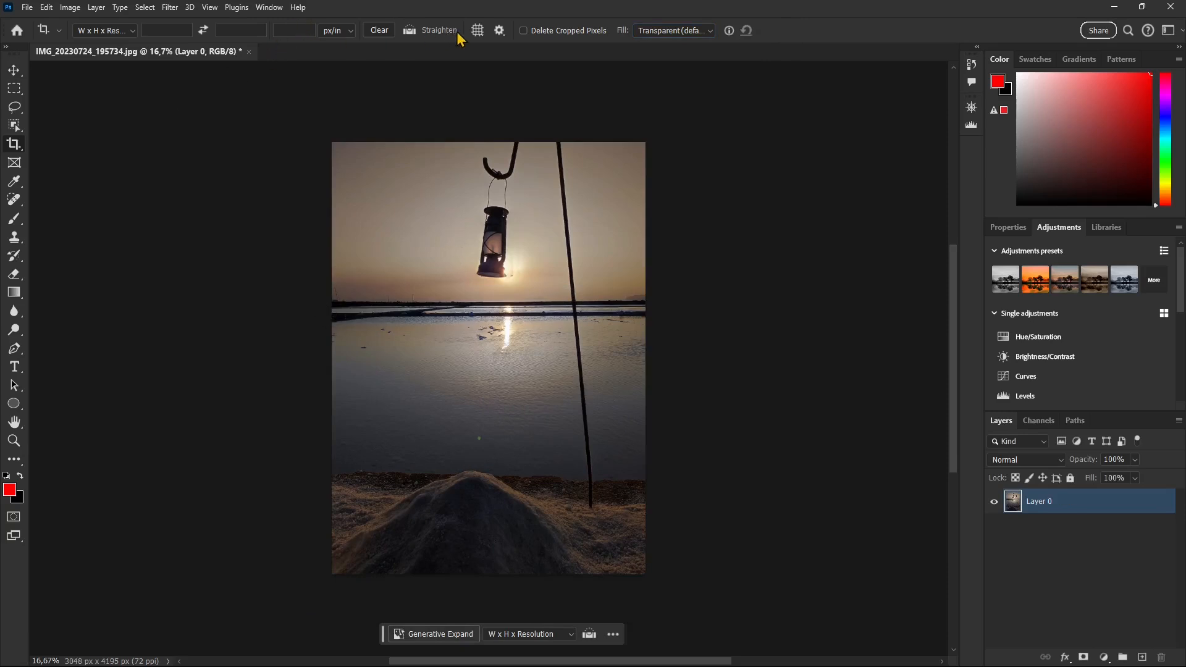
Step: Reactivate the crop, try the Diagonal overlay, set the overlay to Grid, and apply the crop
drag(343, 302, 630, 303)
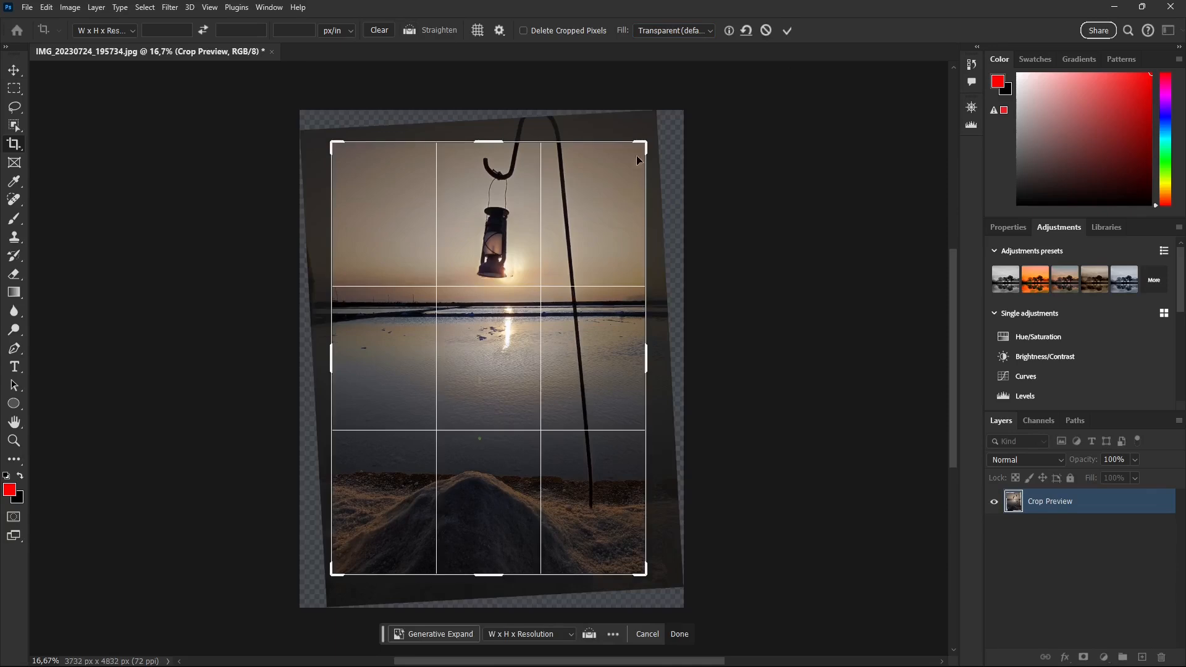
drag(655, 128, 656, 128)
click(477, 30)
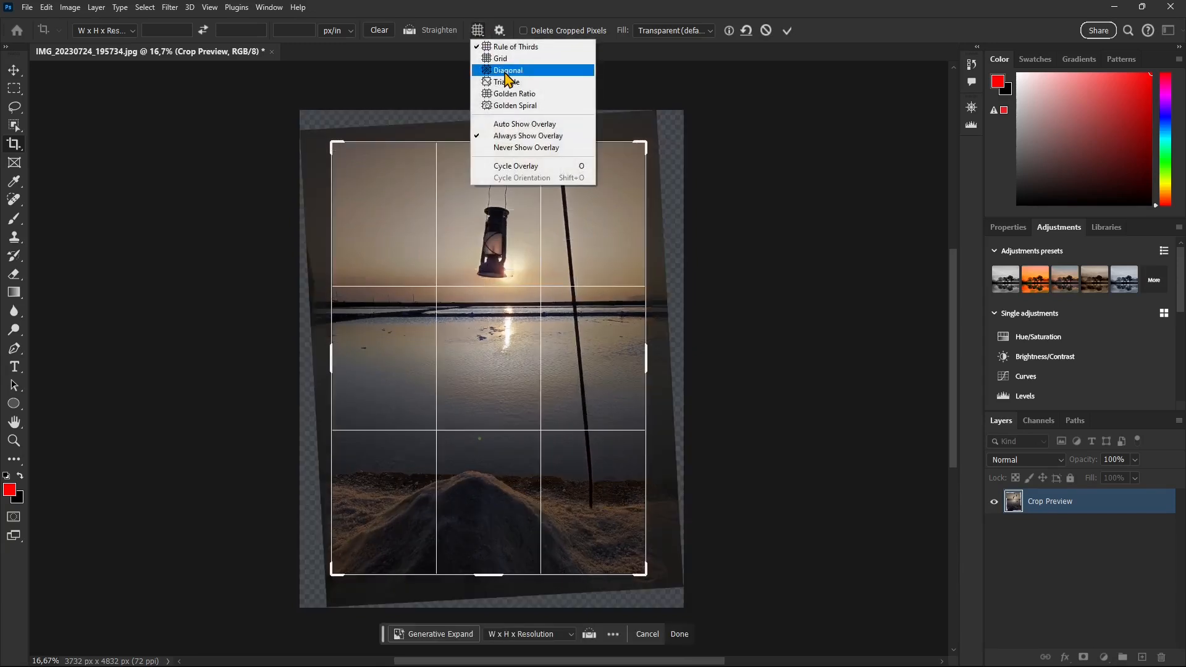
click(505, 70)
click(477, 30)
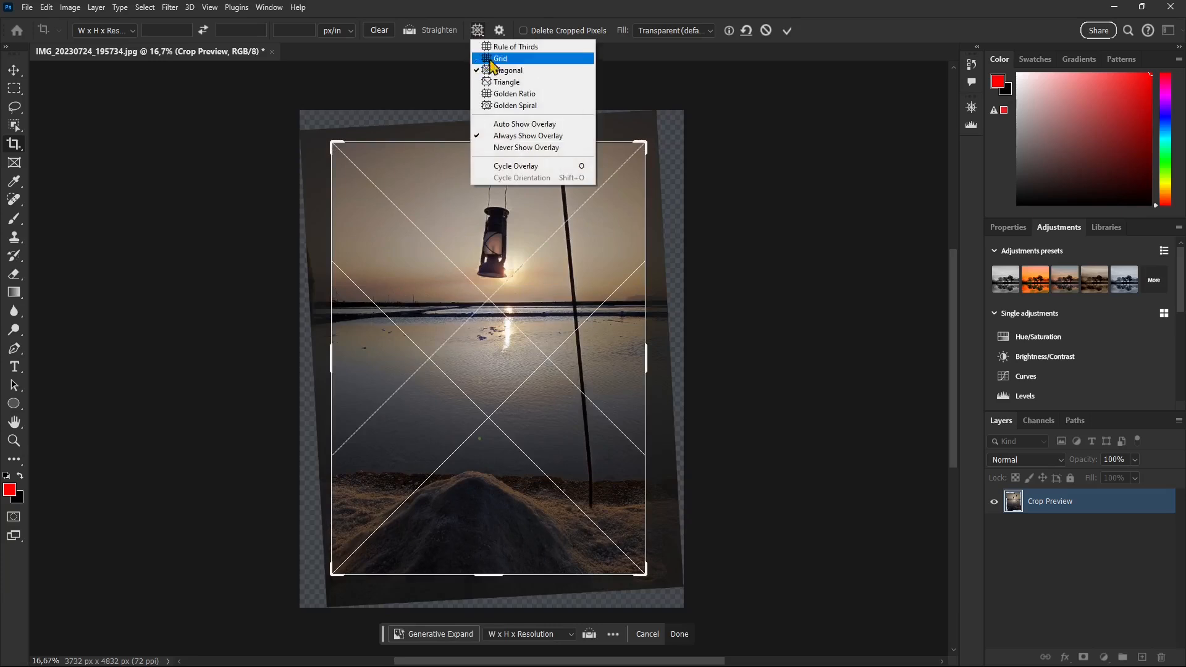
click(488, 58)
click(787, 31)
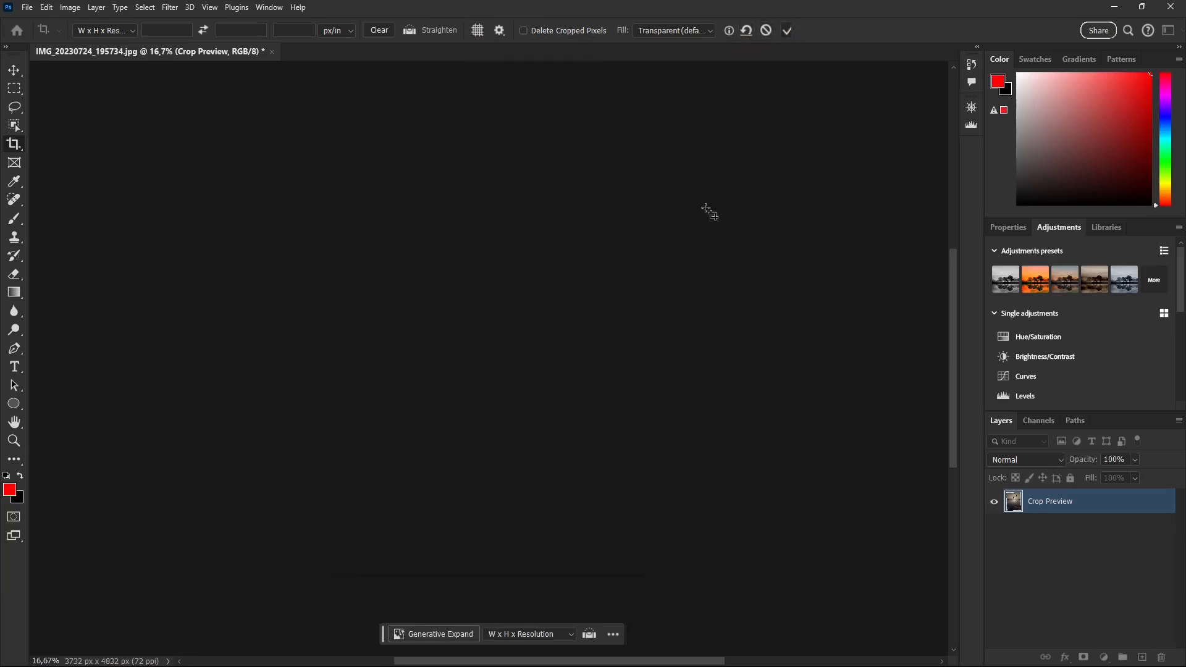
Step: Close the cropped lantern photo without saving and open the recent file Lezione 10.psd
click(249, 52)
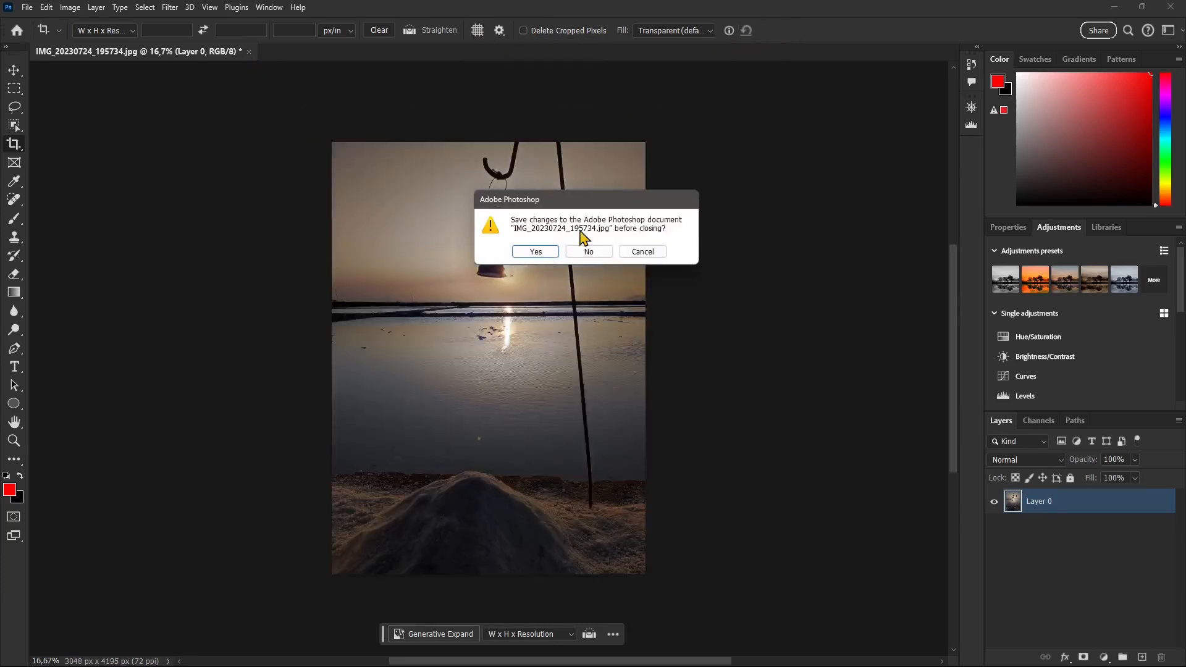
click(590, 252)
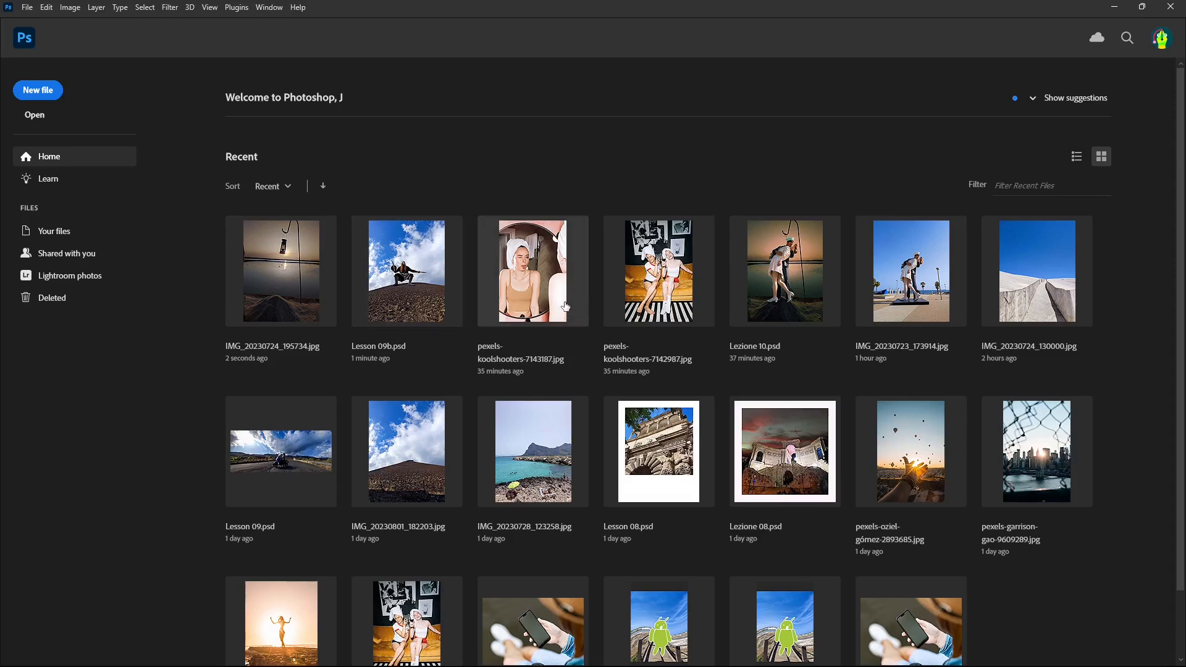
click(792, 264)
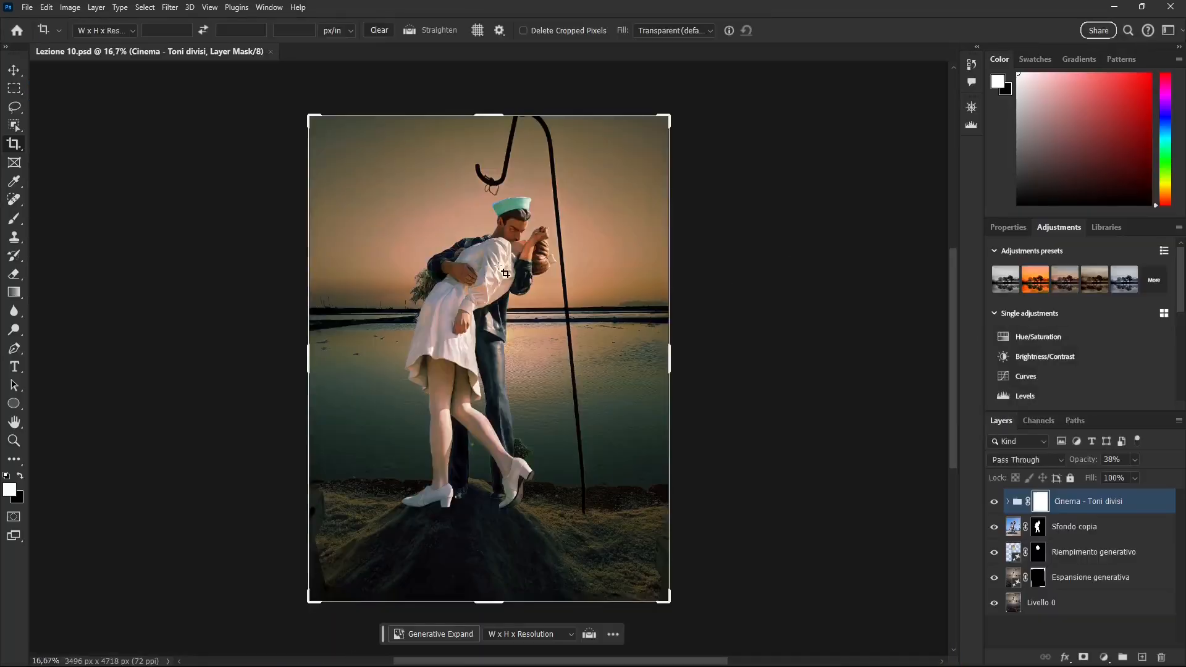
Step: Hide the Cinema - Toni divisi group and the Sfondo copia and Riempimento generativo layers, and select Sfondo copia
click(993, 503)
click(995, 503)
click(995, 502)
click(994, 527)
click(994, 527)
click(994, 527)
click(994, 553)
click(1055, 535)
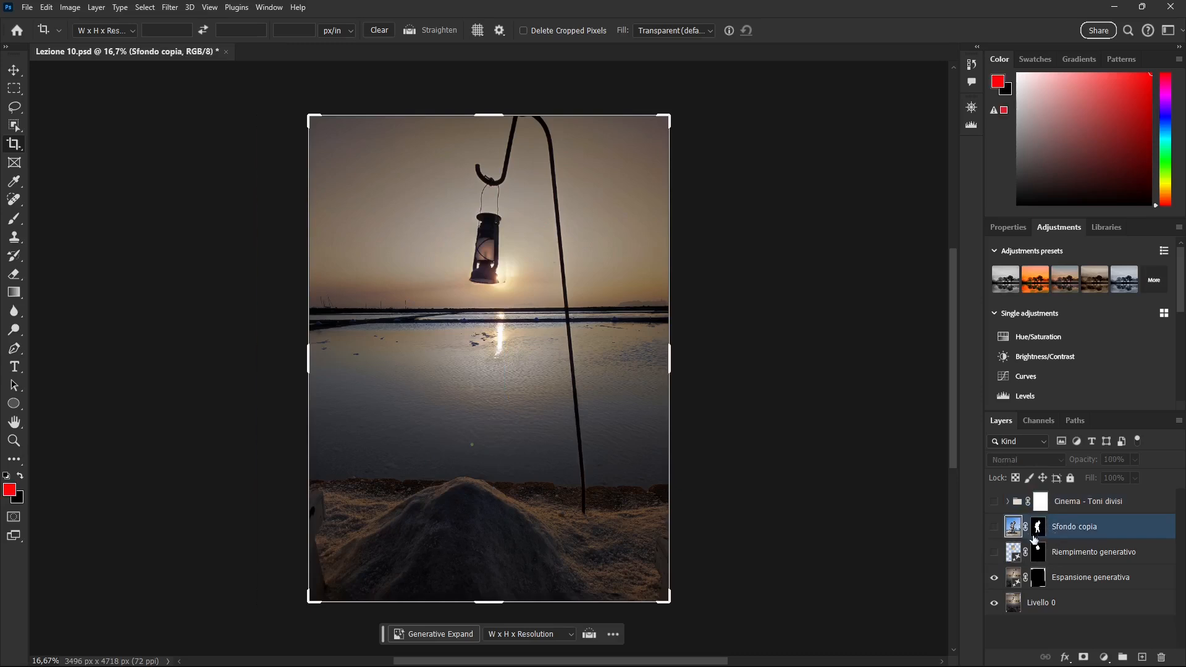
Step: Toggle the Espansione generativa and Livello 0 layers to compare the image with and without each, and show Riempimento generativo again
click(993, 577)
click(995, 578)
click(995, 578)
click(995, 578)
click(995, 578)
click(995, 578)
click(995, 578)
click(995, 578)
click(994, 605)
click(994, 605)
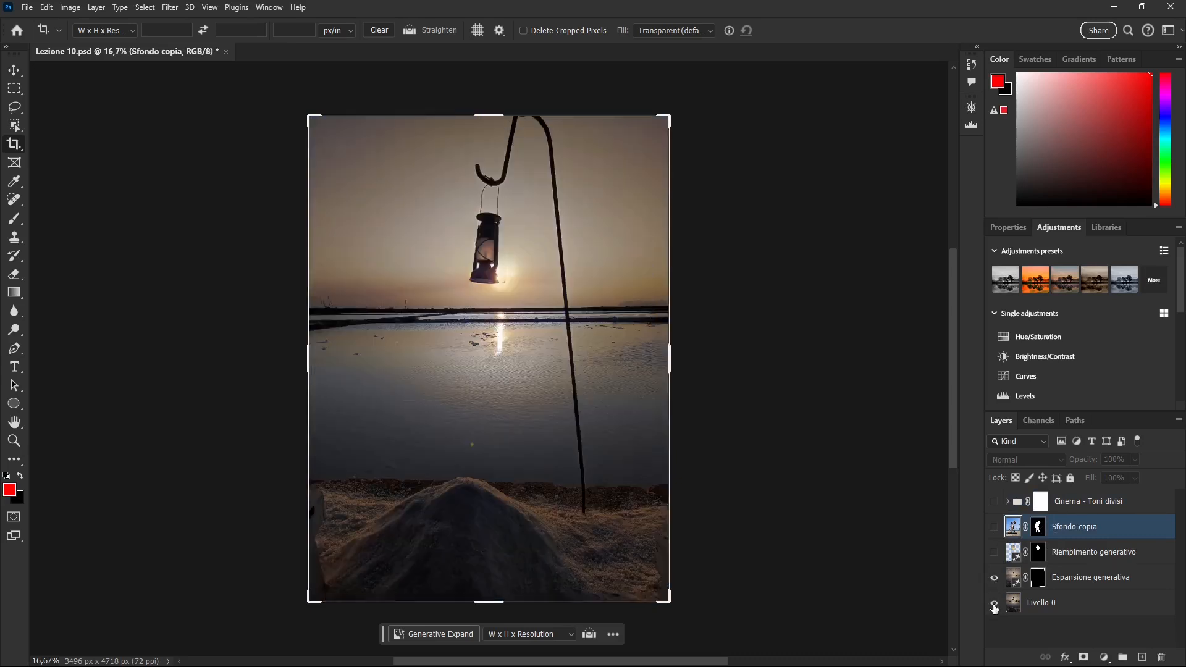
click(995, 552)
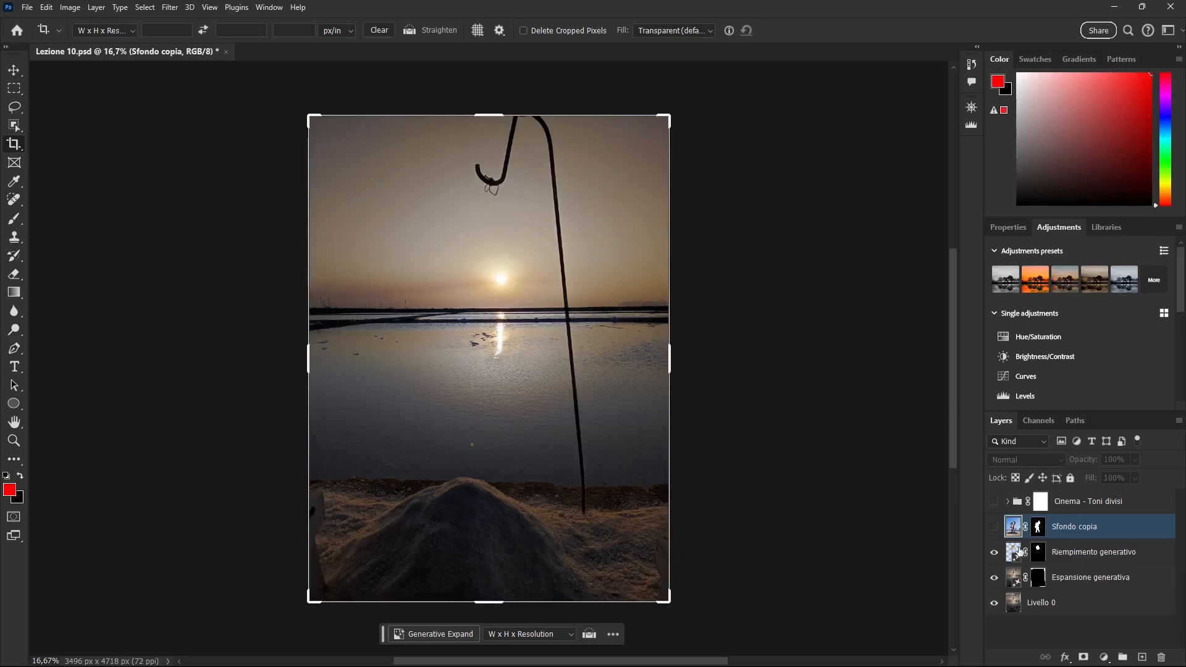
Step: Show the Sfondo copia layer and the Cinema - Toni divisi group again, and close Lezione 10.psd without saving
click(995, 527)
click(995, 527)
click(994, 527)
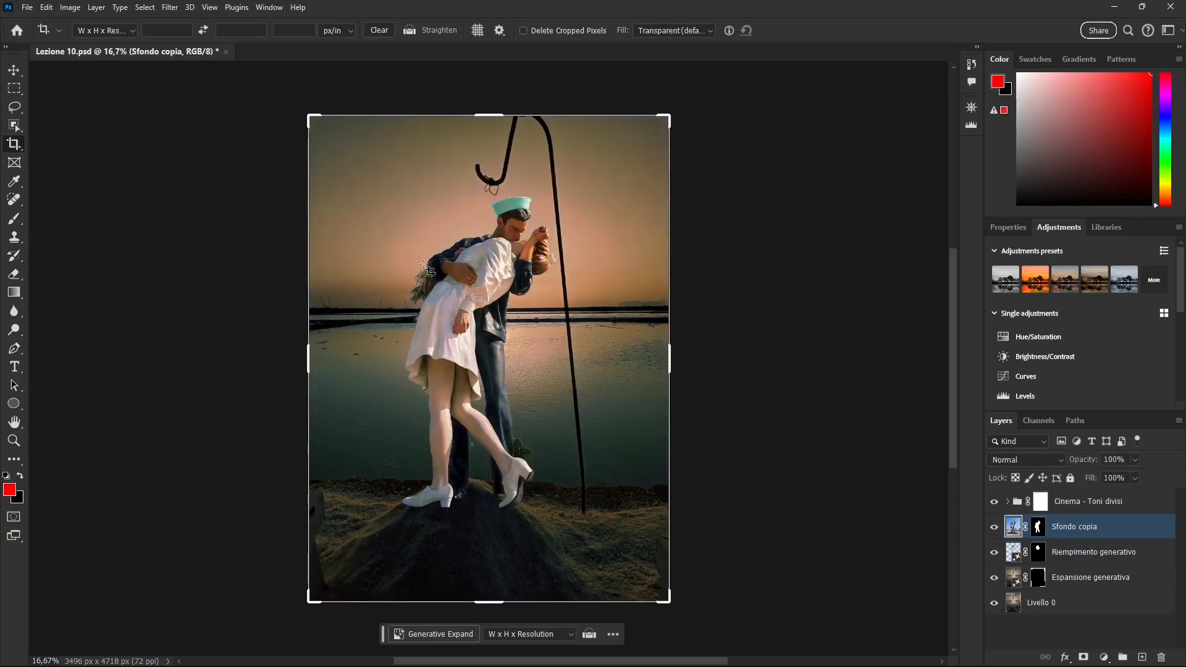
click(227, 52)
click(581, 259)
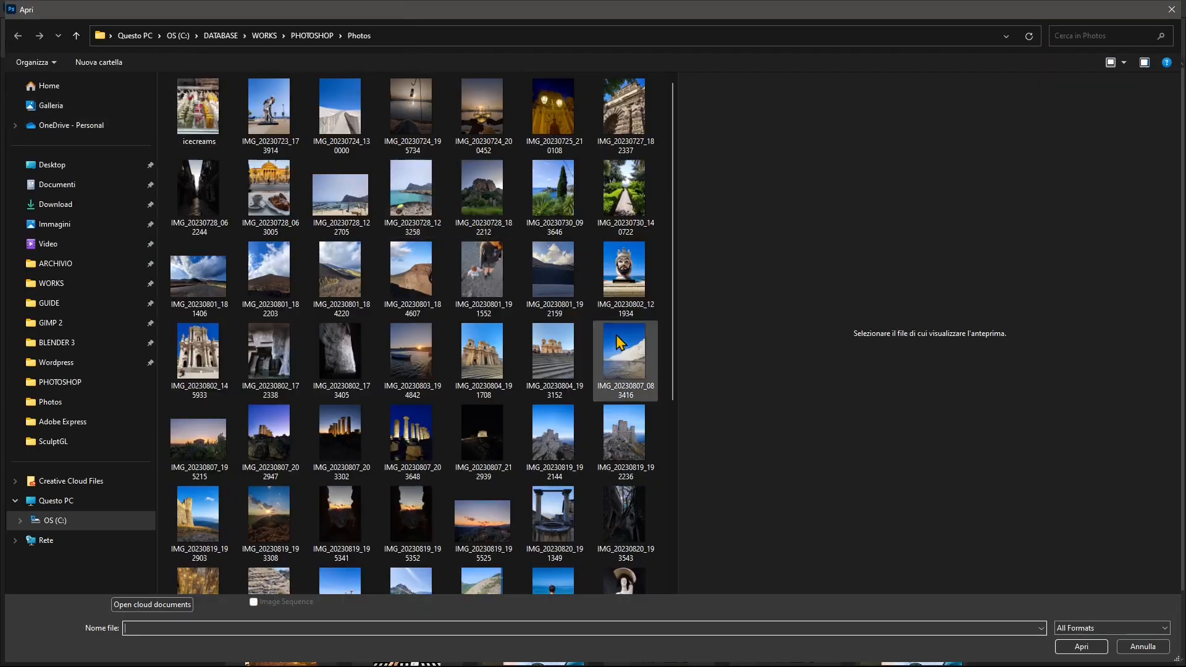
Step: Preview several pictures in the Photos folder and open the beach photo IMG_20230912_110228
click(411, 191)
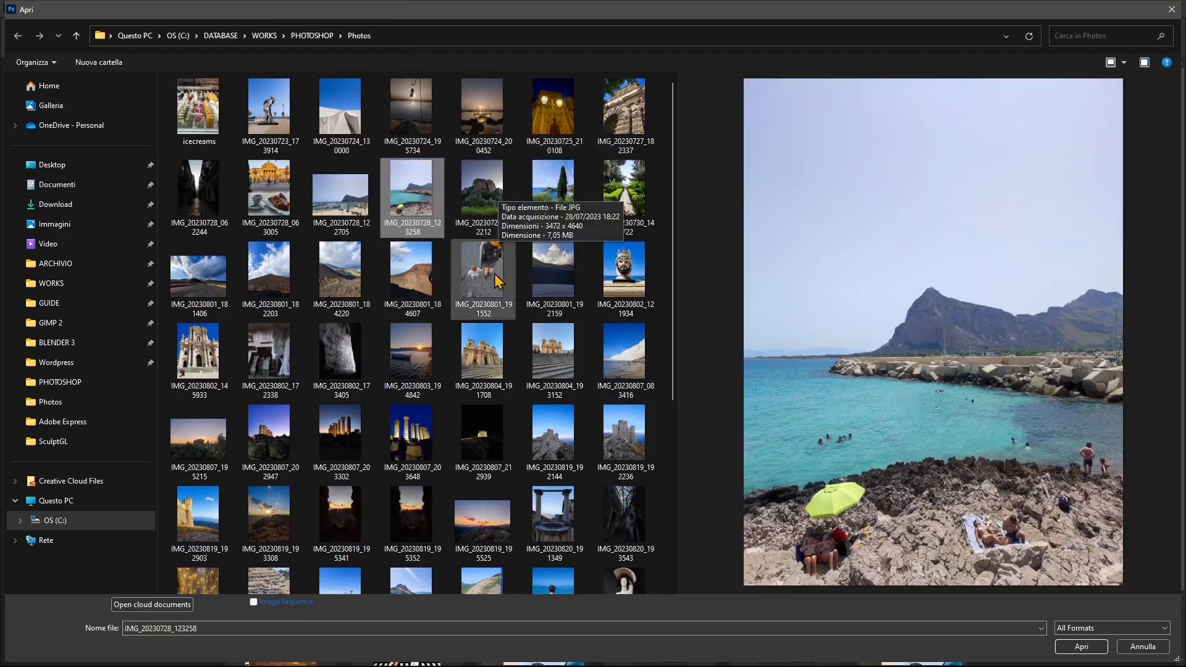
scroll(495, 278, down, 3)
click(403, 468)
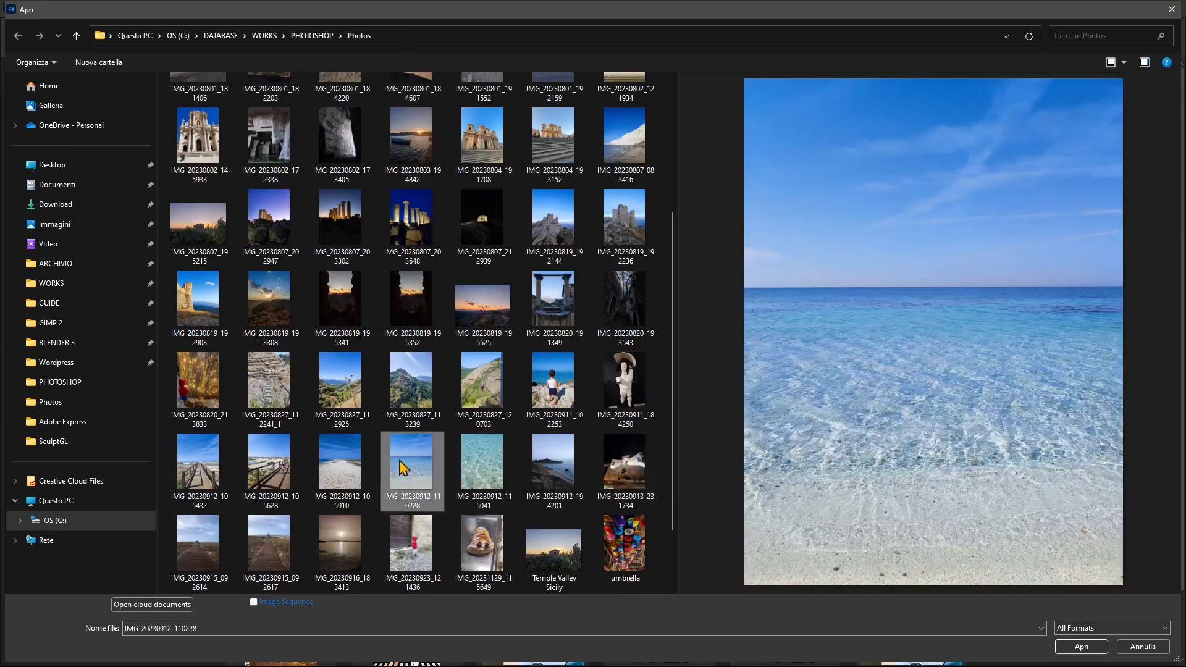
click(356, 468)
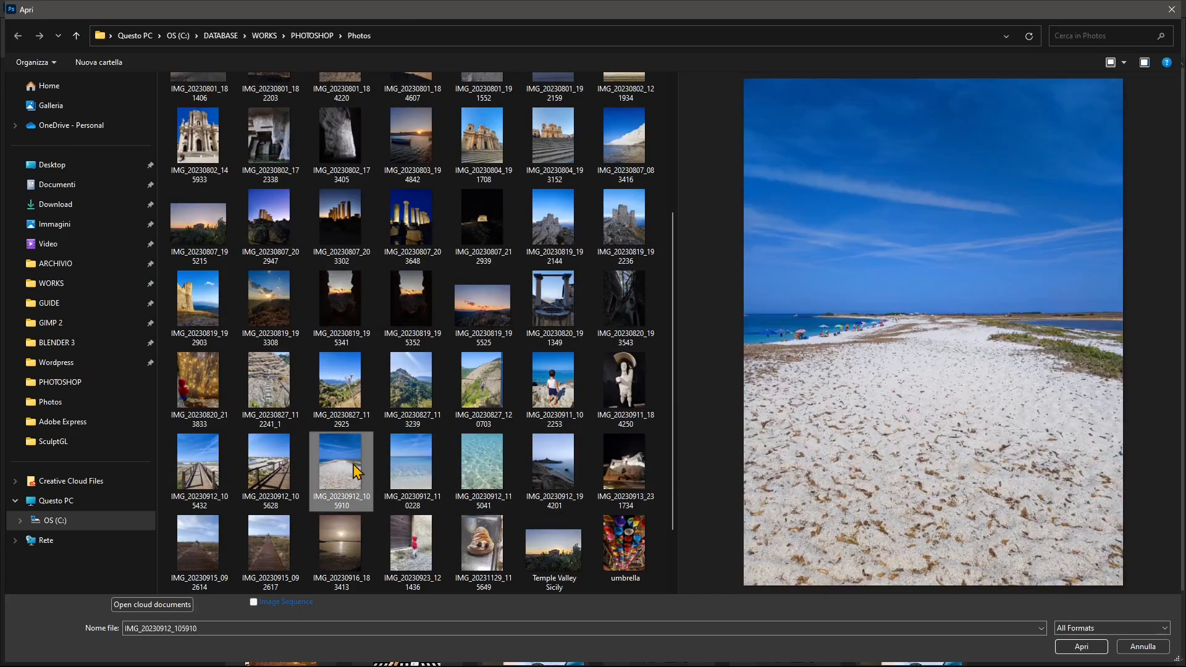
click(431, 475)
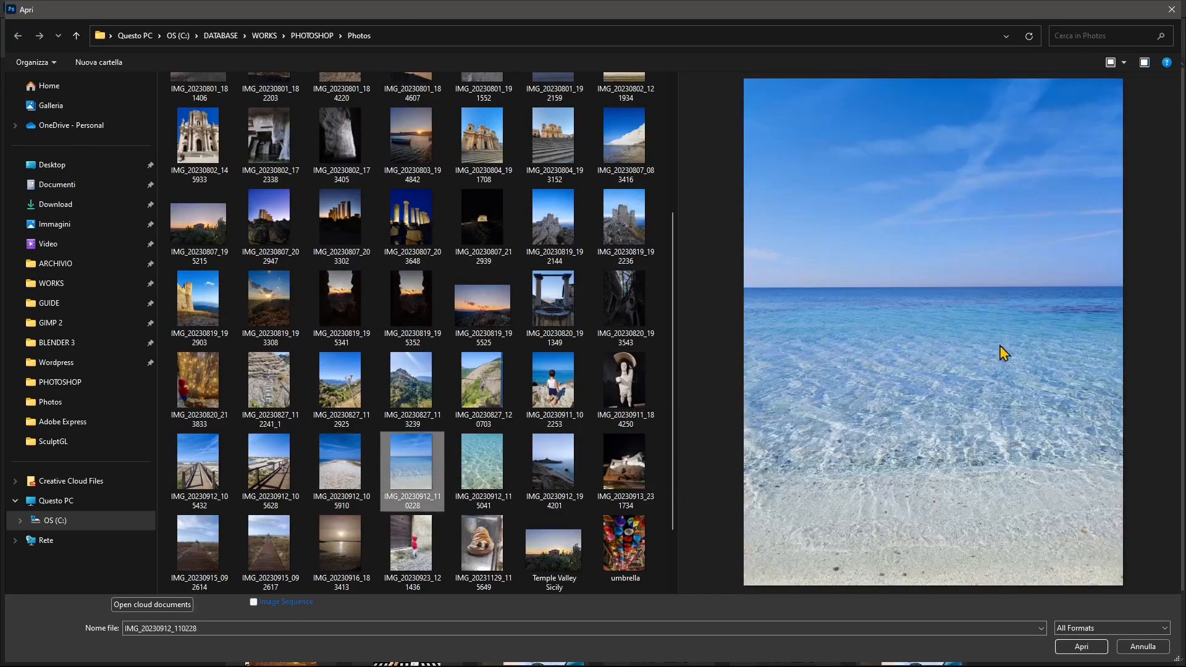
click(1069, 647)
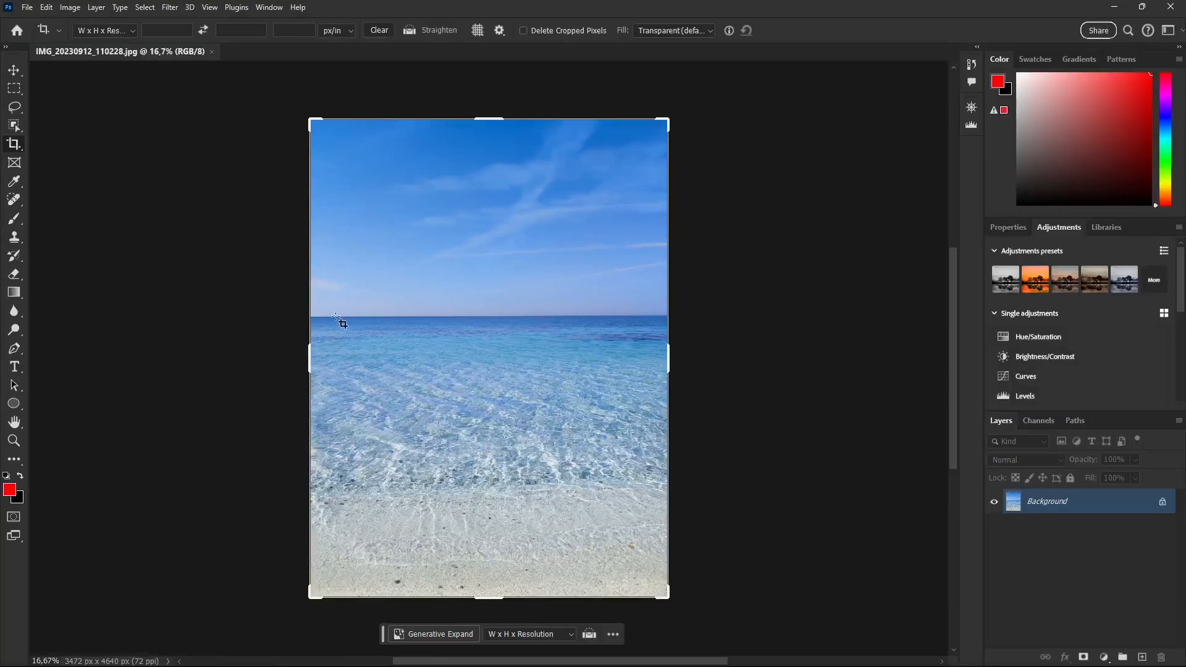
Step: Straighten the beach photo along the sea horizon and apply the crop
drag(318, 316, 651, 316)
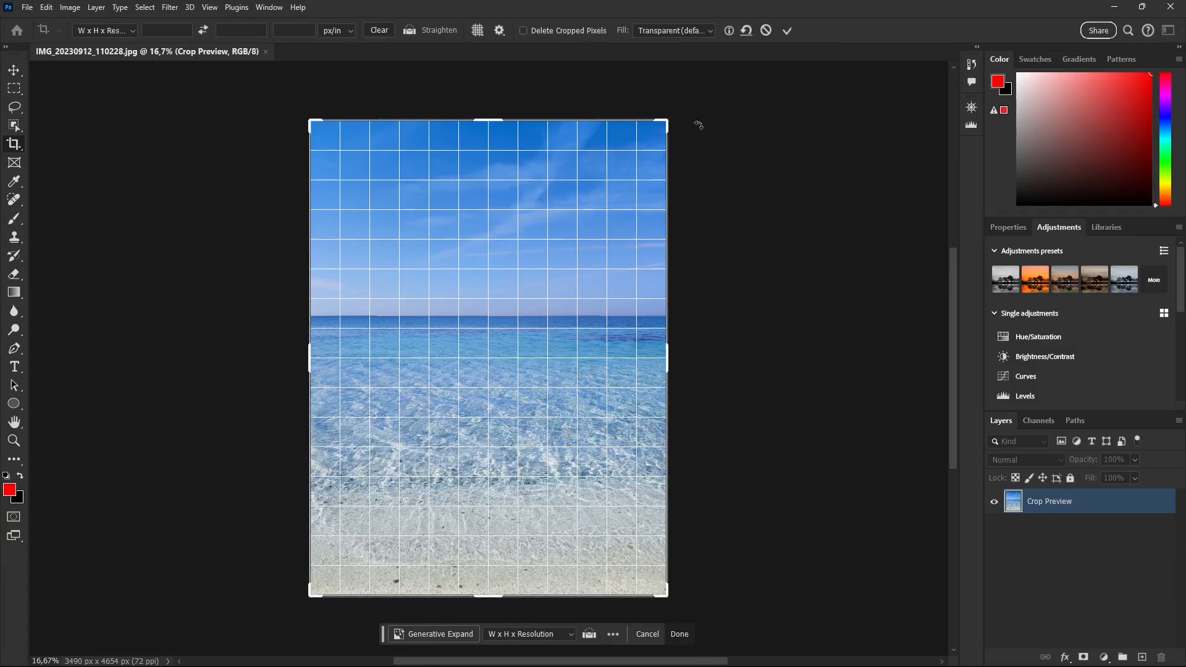
click(786, 31)
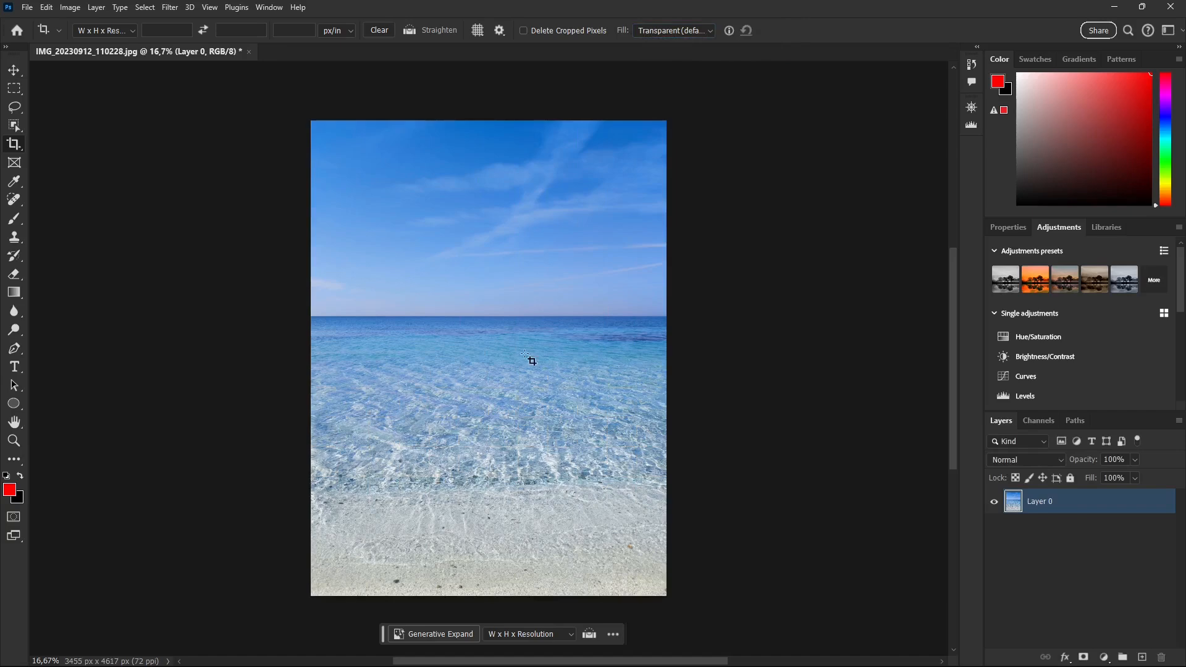
Step: Open the statue photo IMG_20230723_173914 from the Photos folder
click(28, 8)
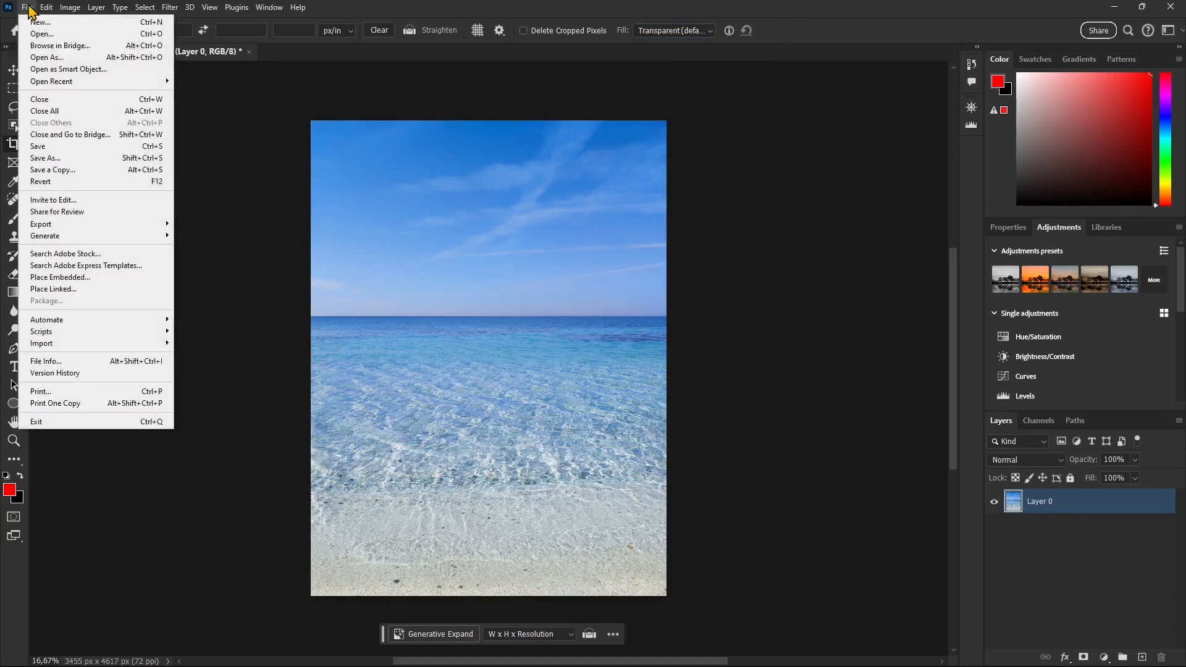
click(41, 37)
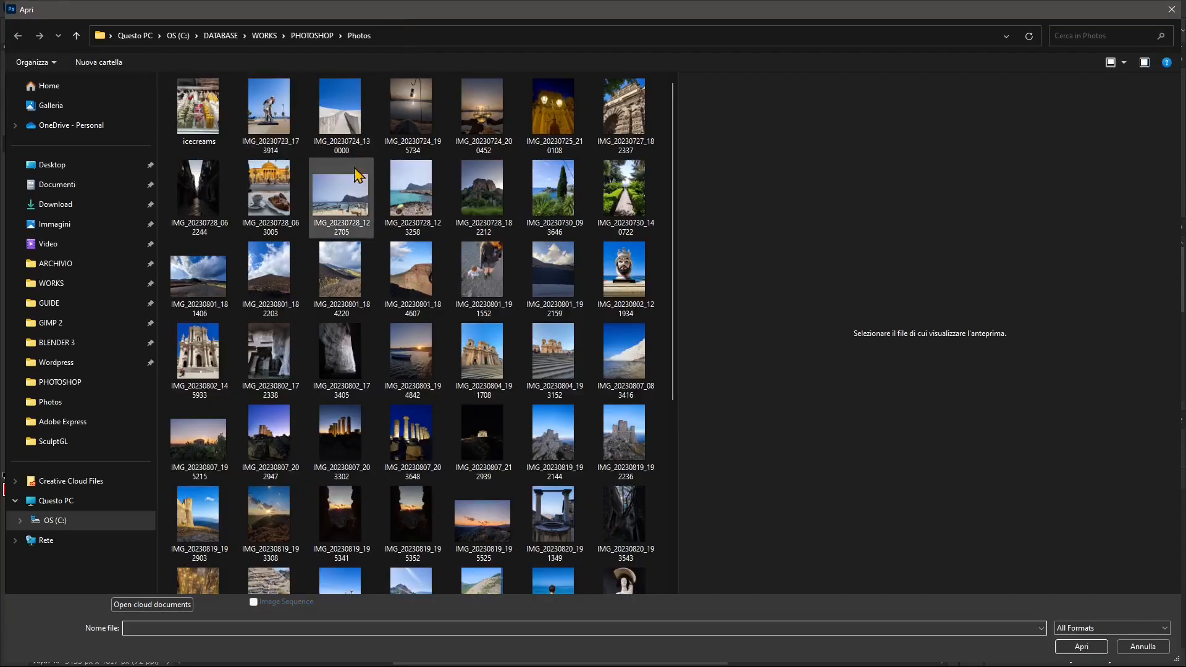
click(268, 113)
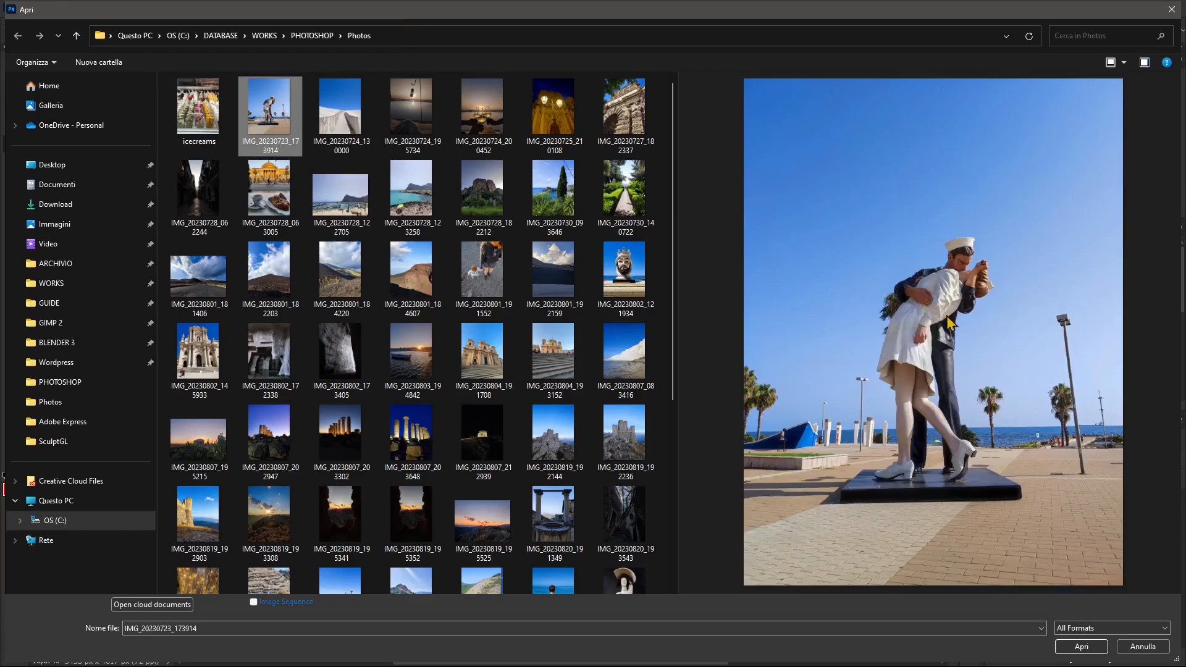
click(1081, 647)
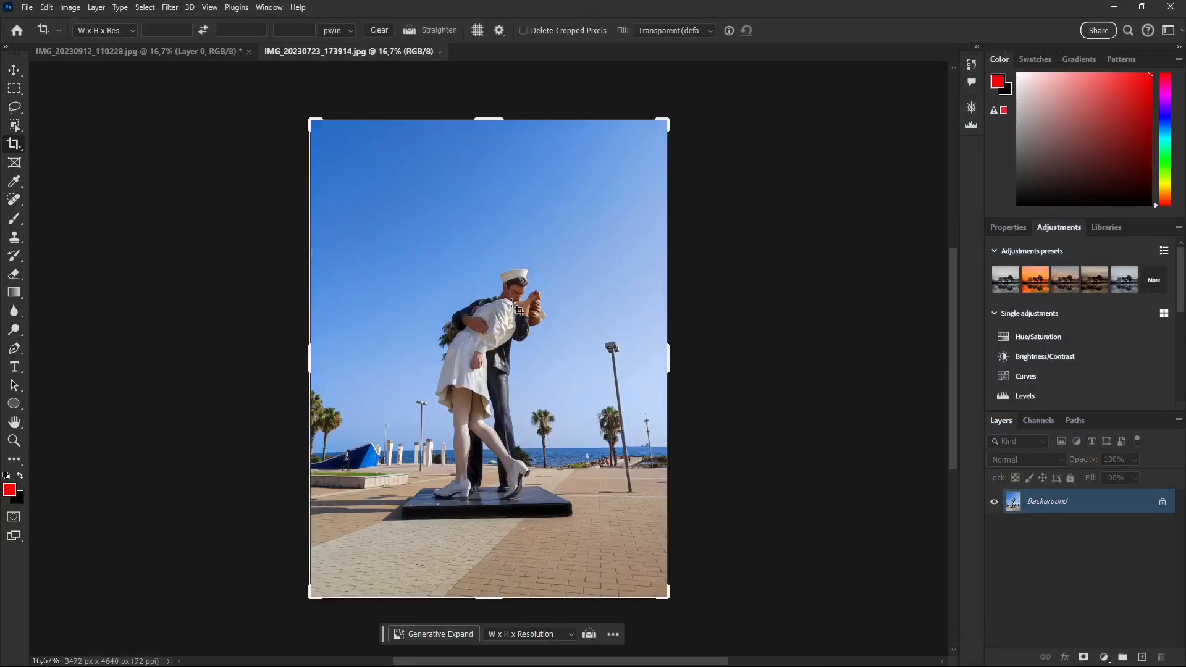
Step: Try a rectangular marquee around the sailor's hat and an elliptical marquee over the couple's shoulders, and clear the selection
scroll(525, 284, up, 5)
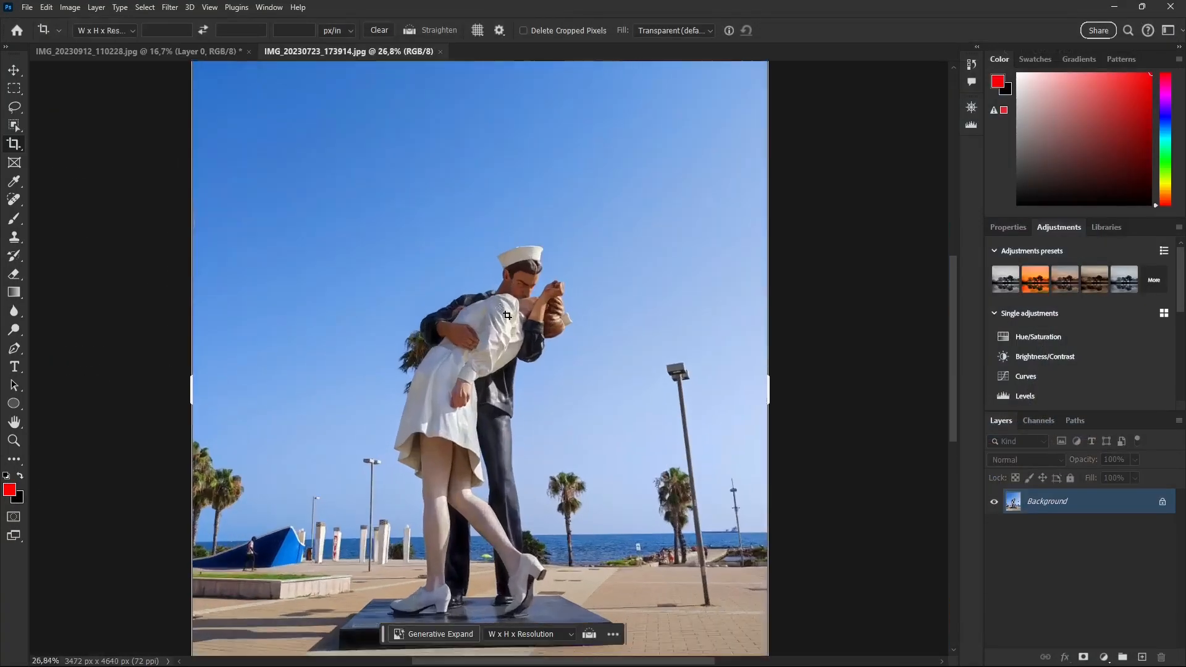
scroll(508, 336, down, 1)
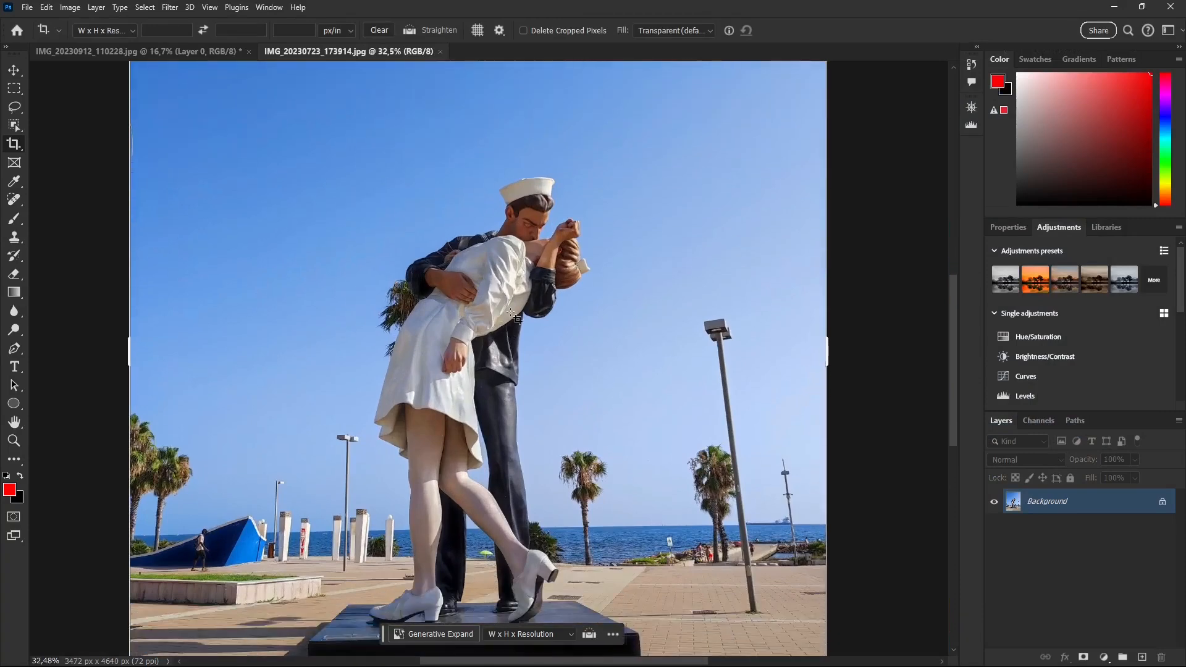
scroll(518, 312, down, 1)
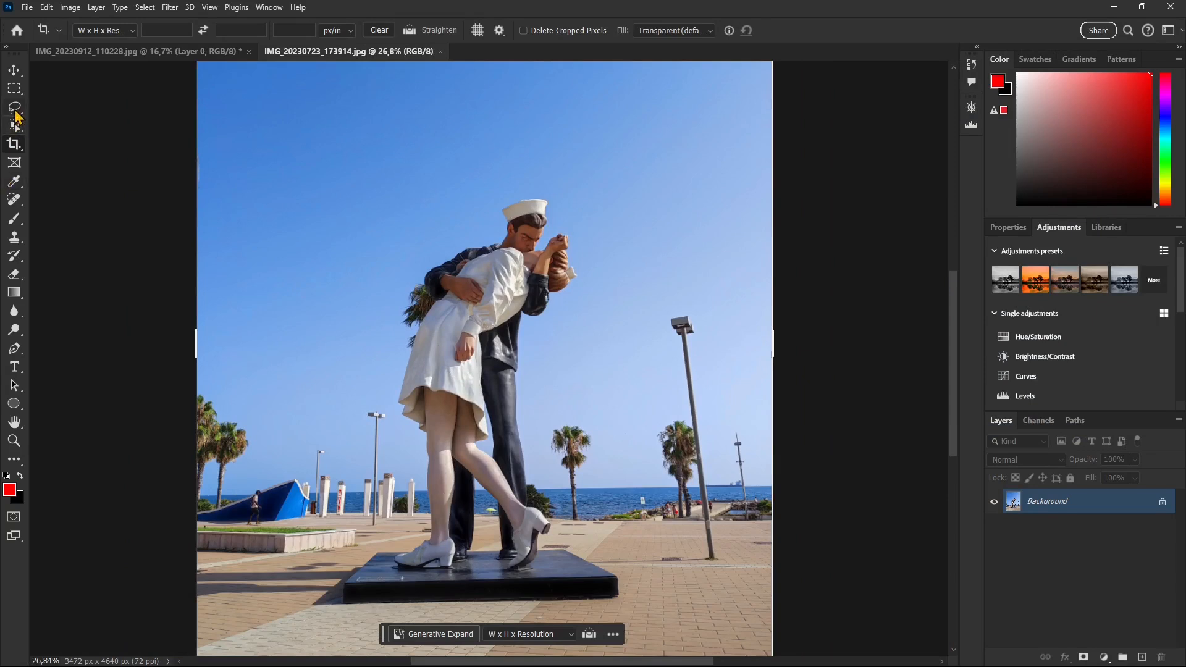
click(14, 89)
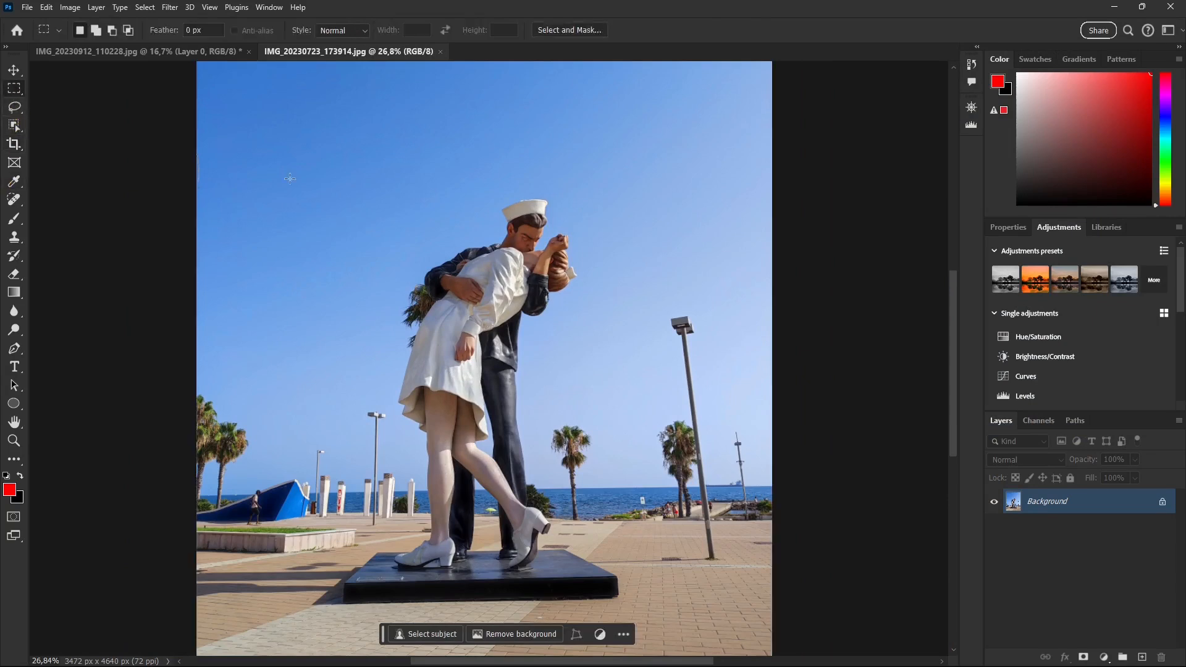
drag(497, 198, 549, 243)
right_click(21, 91)
click(92, 102)
drag(465, 222, 506, 290)
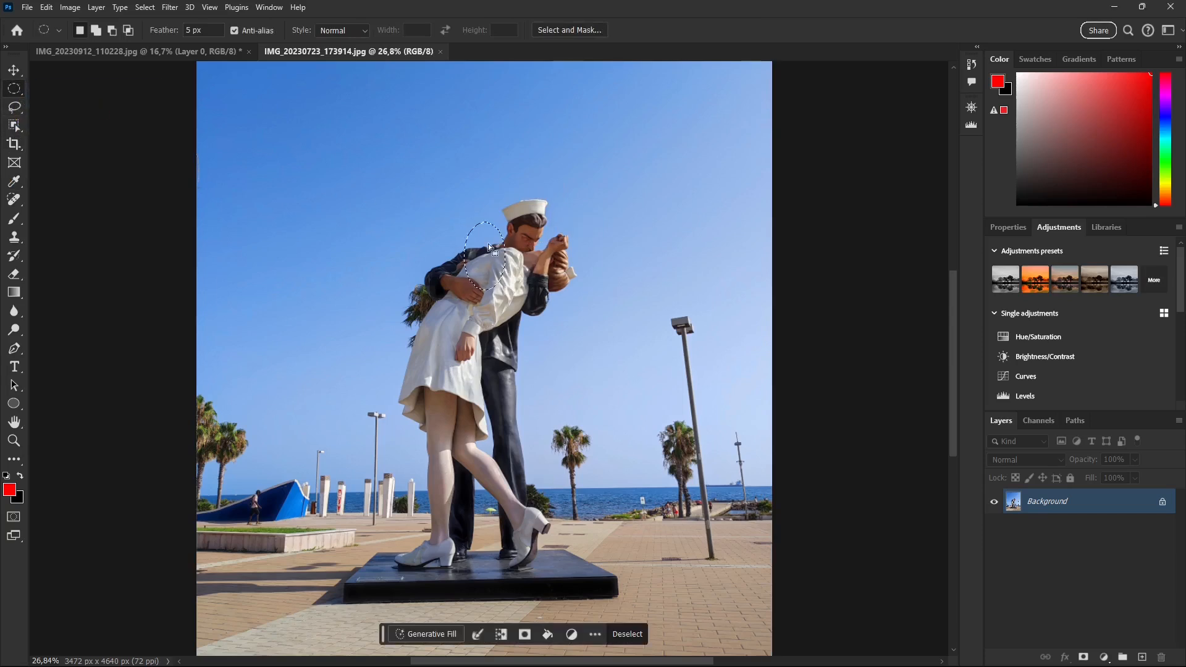
click(521, 232)
Step: Trace the outline of the sailor's white hat with the Lasso Tool, and clear the selection
scroll(521, 231, up, 8)
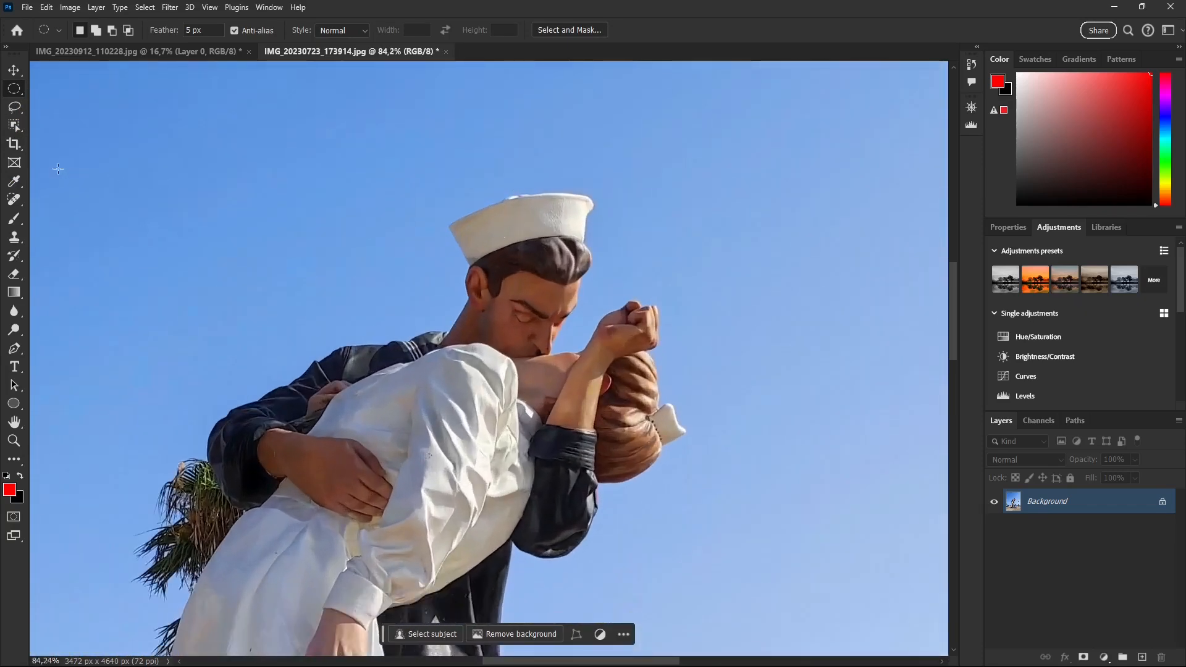
click(14, 107)
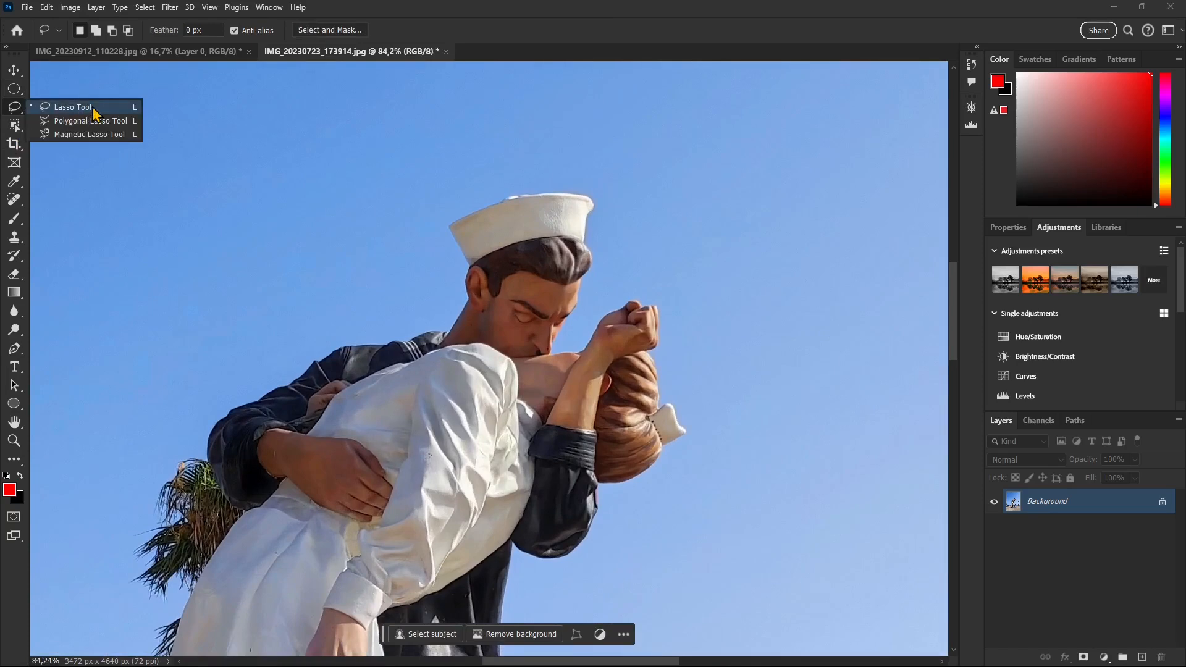
click(94, 110)
scroll(484, 213, up, 3)
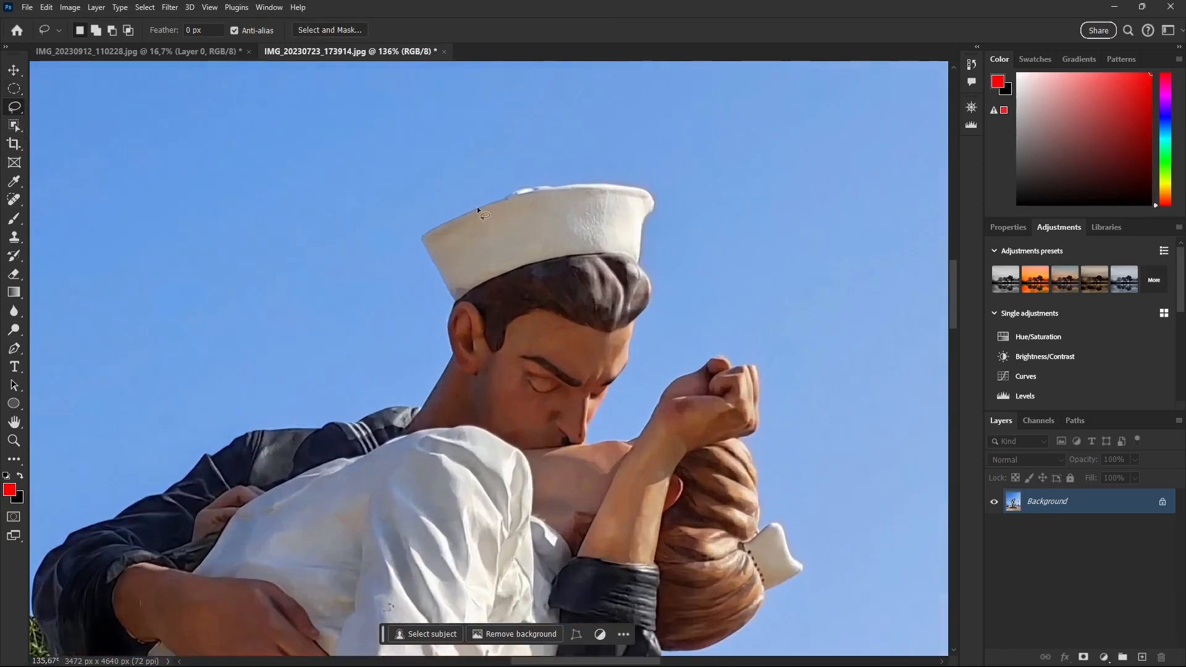
scroll(478, 211, up, 3)
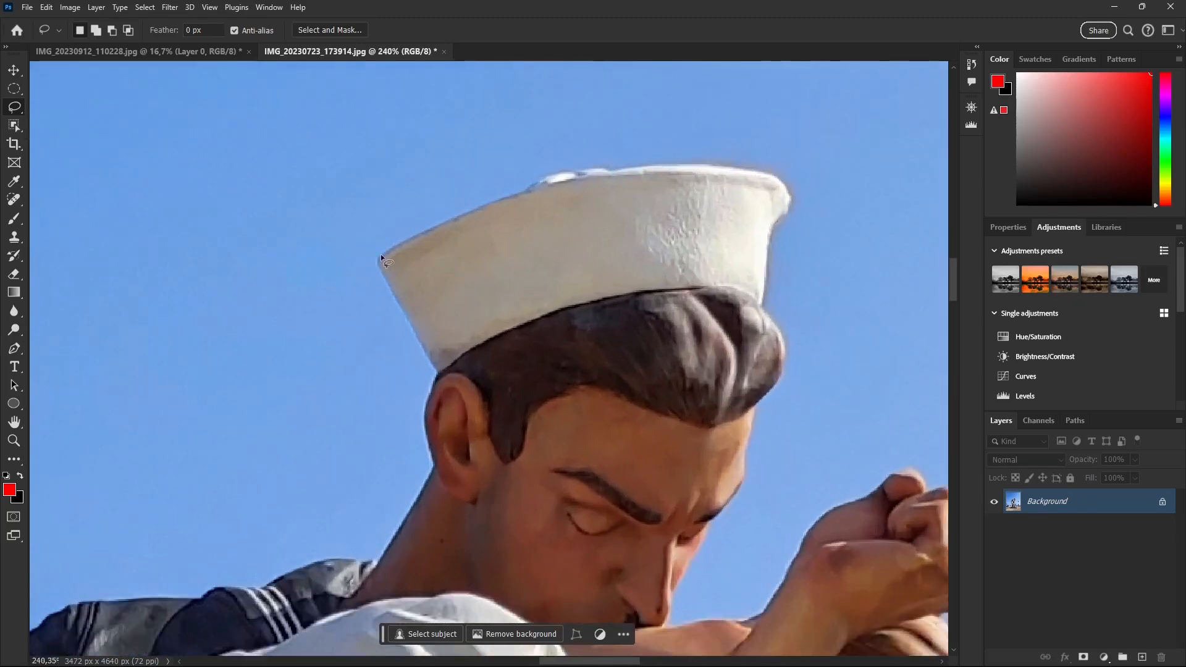
drag(381, 254, 395, 246)
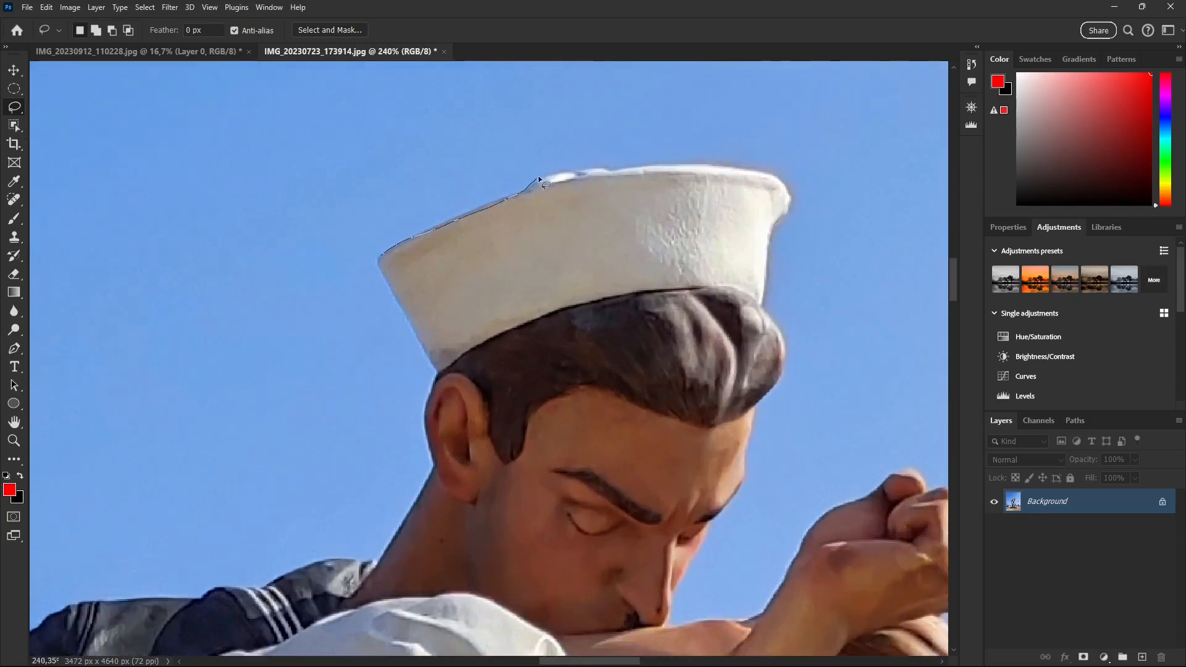
drag(603, 168, 742, 168)
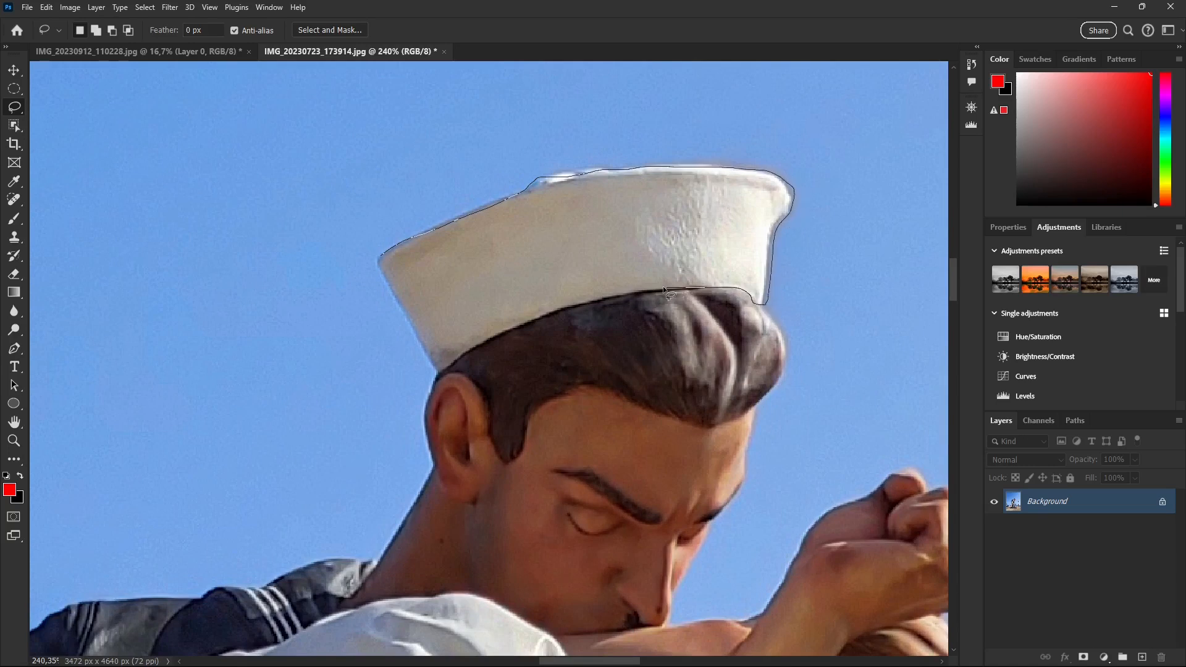
drag(559, 312, 484, 344)
drag(383, 255, 383, 256)
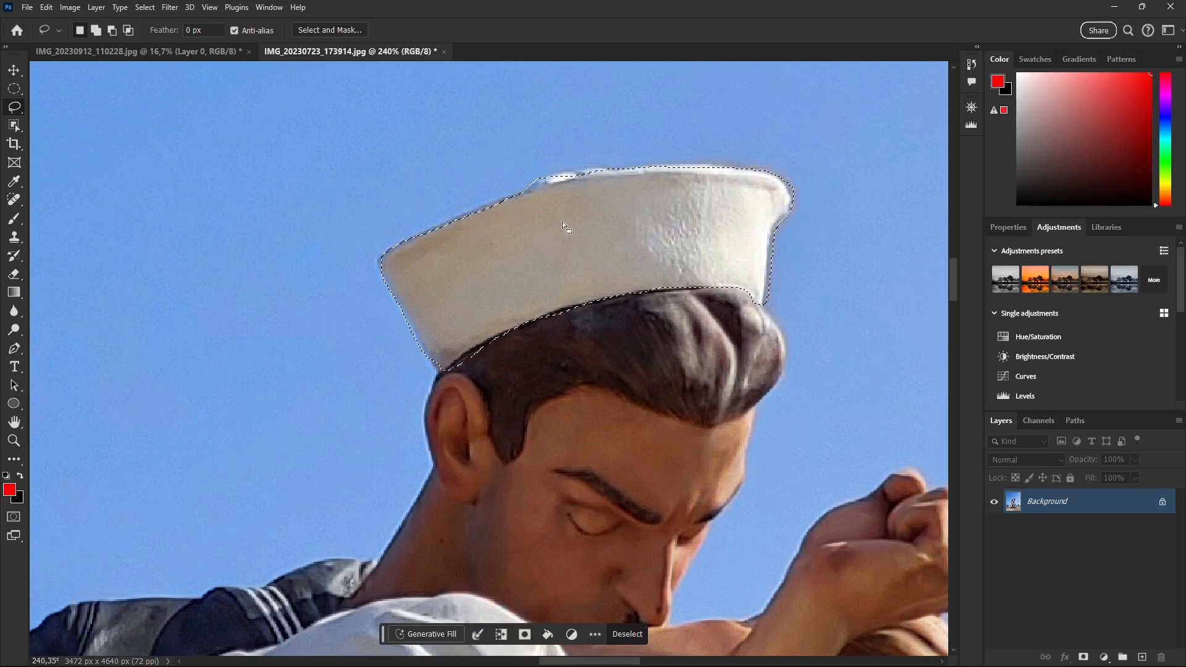
key(ctrl+d)
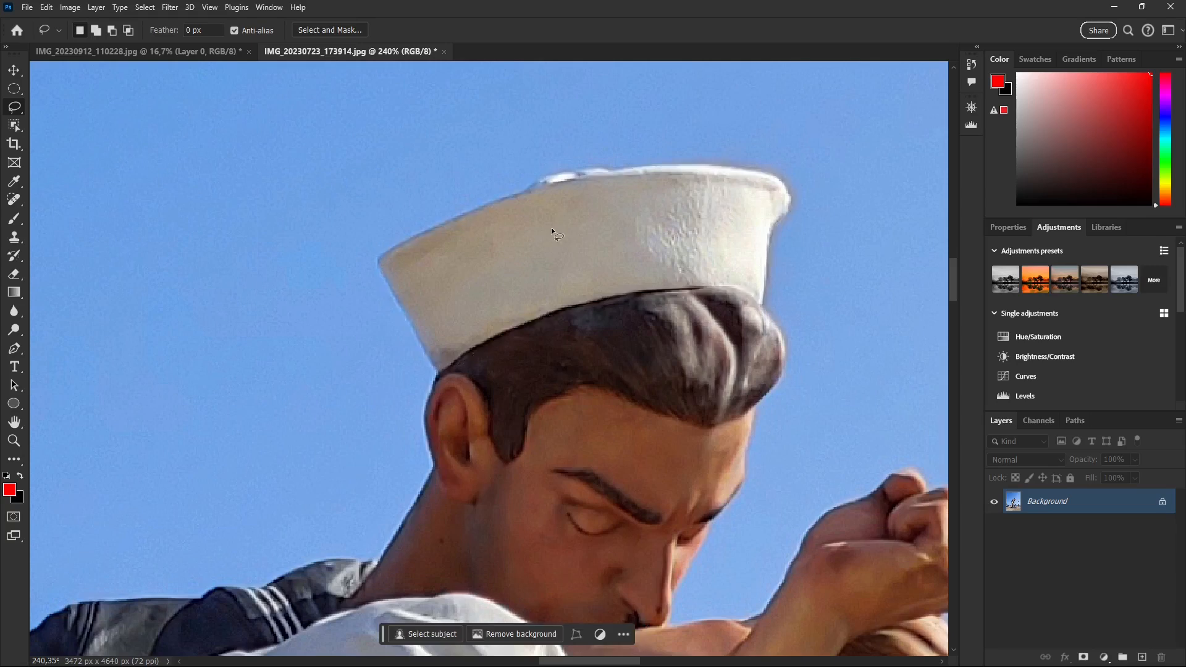
Step: Select the sailor's hair, face and neck below the hat by tracing their outline with the Lasso Tool
scroll(537, 202, down, 5)
scroll(543, 425, up, 3)
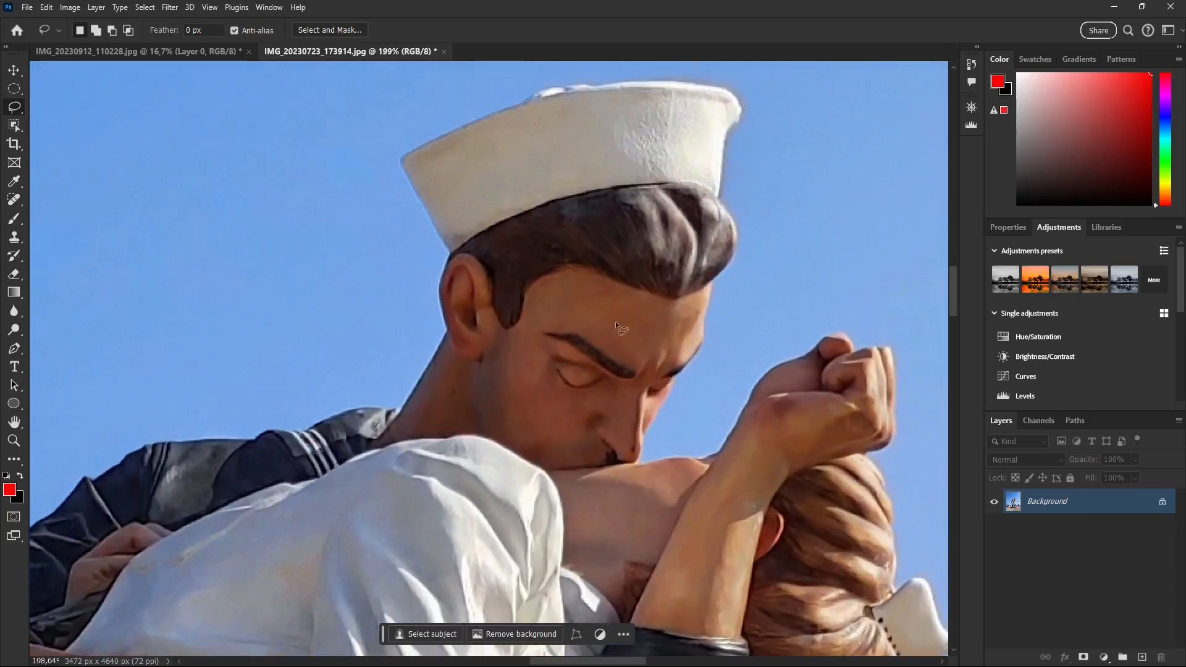
drag(717, 196, 732, 210)
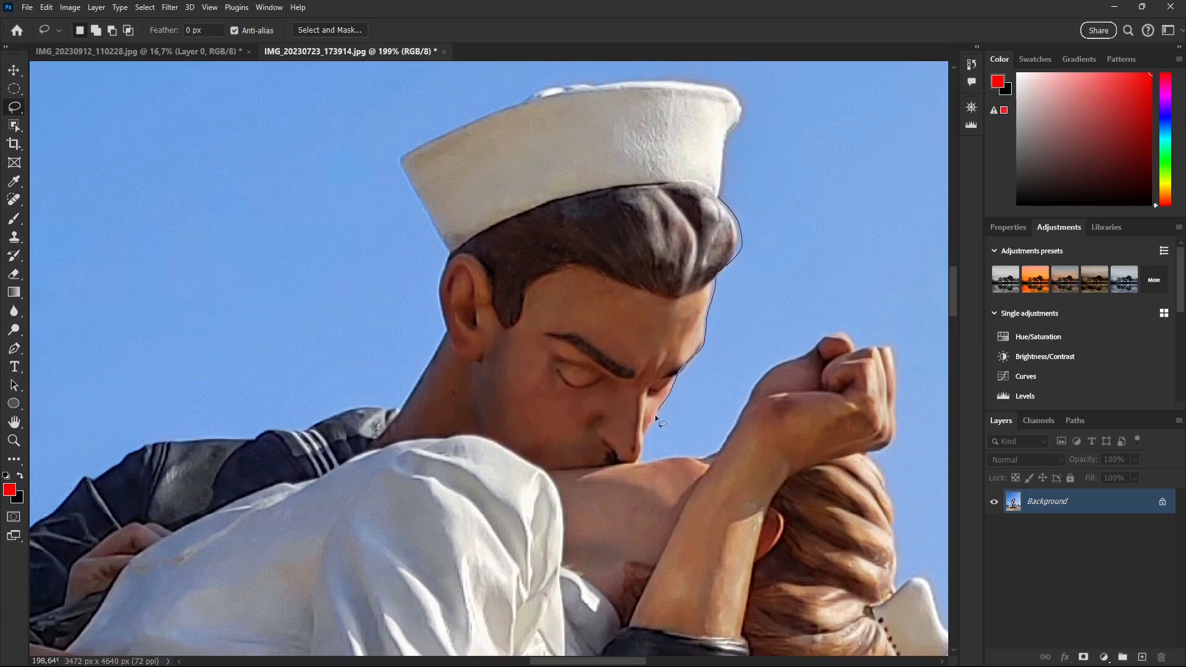
drag(548, 472, 501, 446)
drag(372, 442, 423, 379)
drag(537, 207, 643, 183)
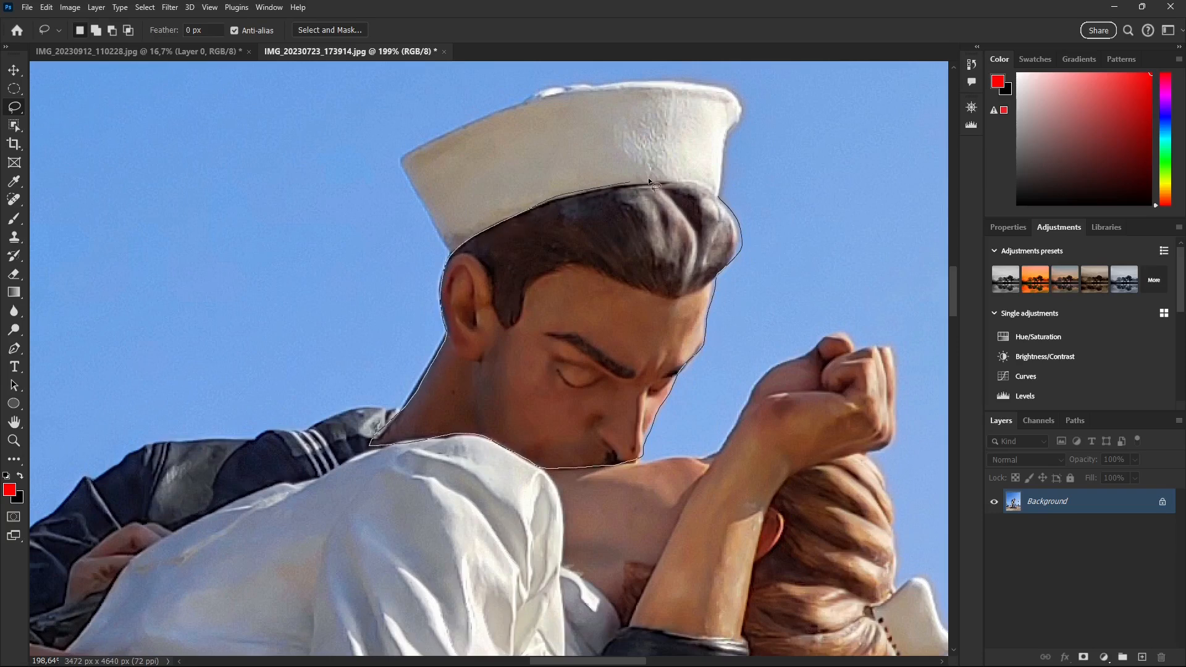
drag(721, 198, 716, 199)
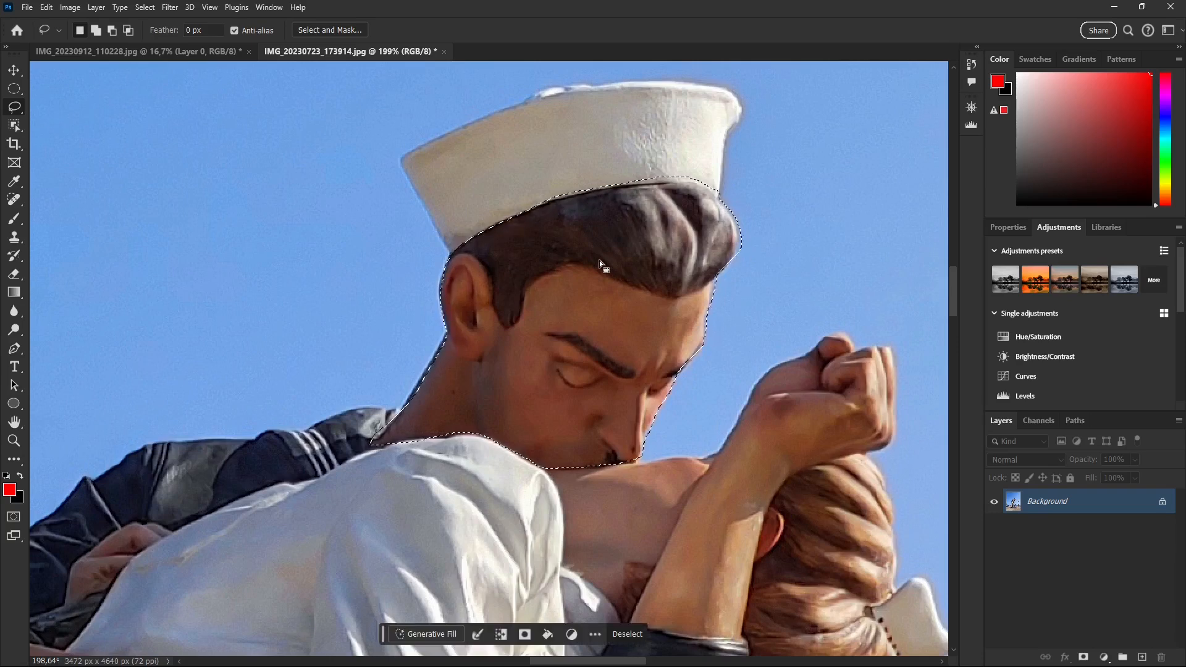
Step: Try the Cinematic - Split Tone, Creative - Dark Fade and Photo Repair - Sepia adjustment presets, and undo them back to the head selection
scroll(506, 238, down, 2)
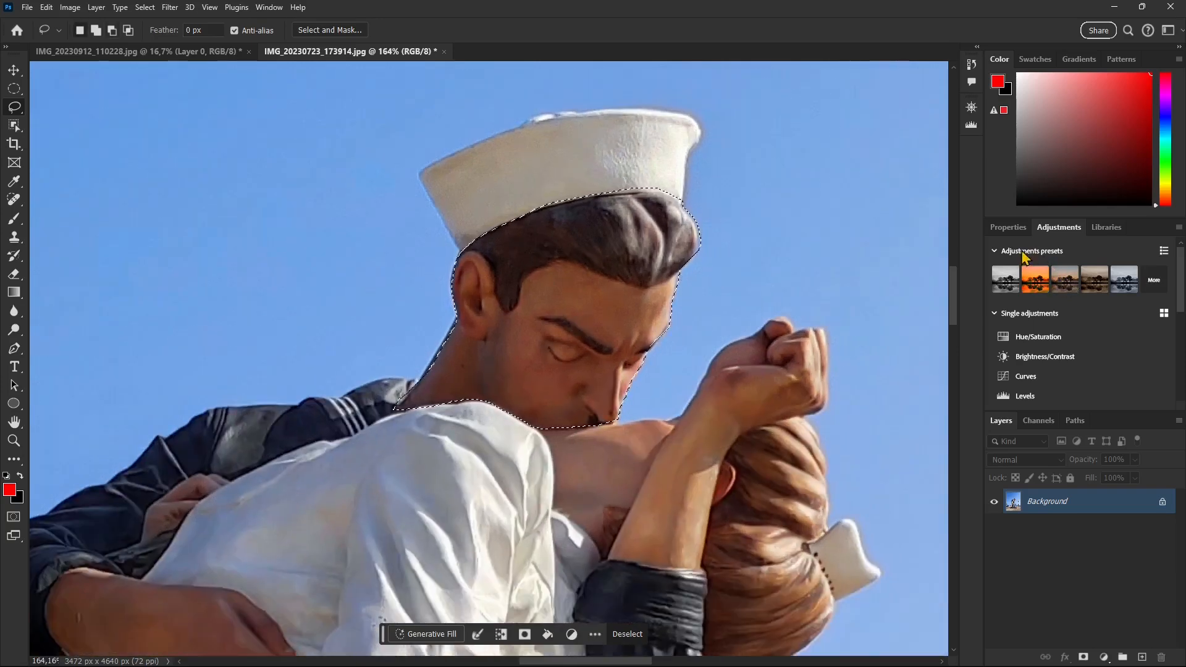
click(1008, 228)
click(1049, 229)
click(1044, 285)
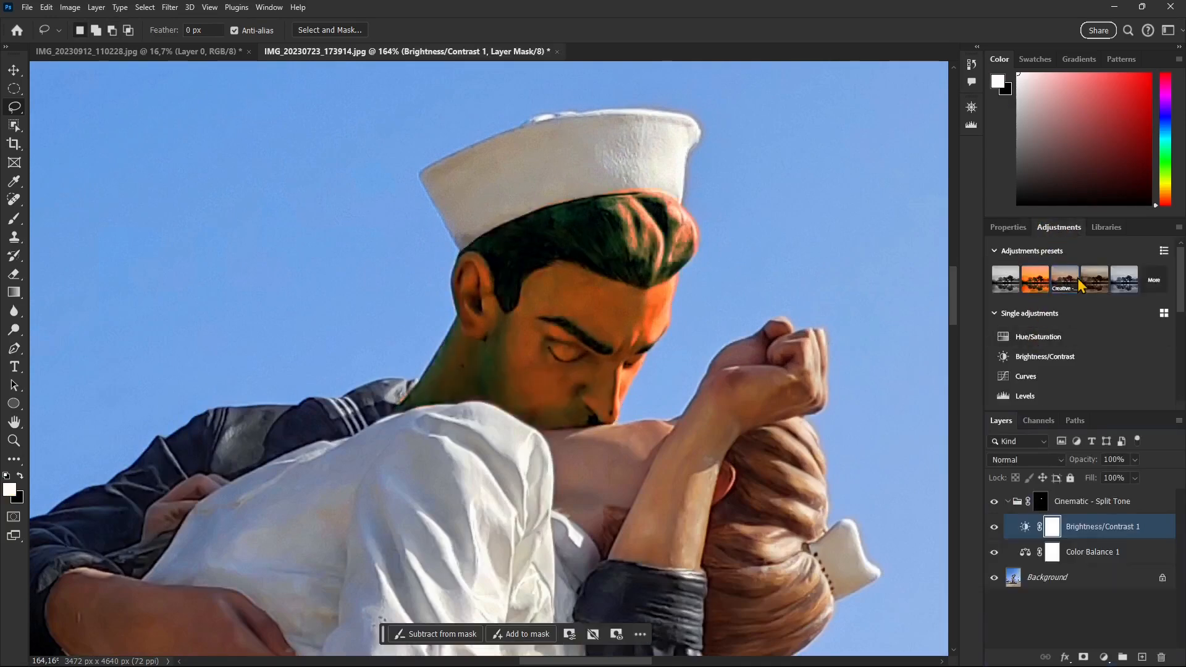
click(1123, 281)
click(1122, 281)
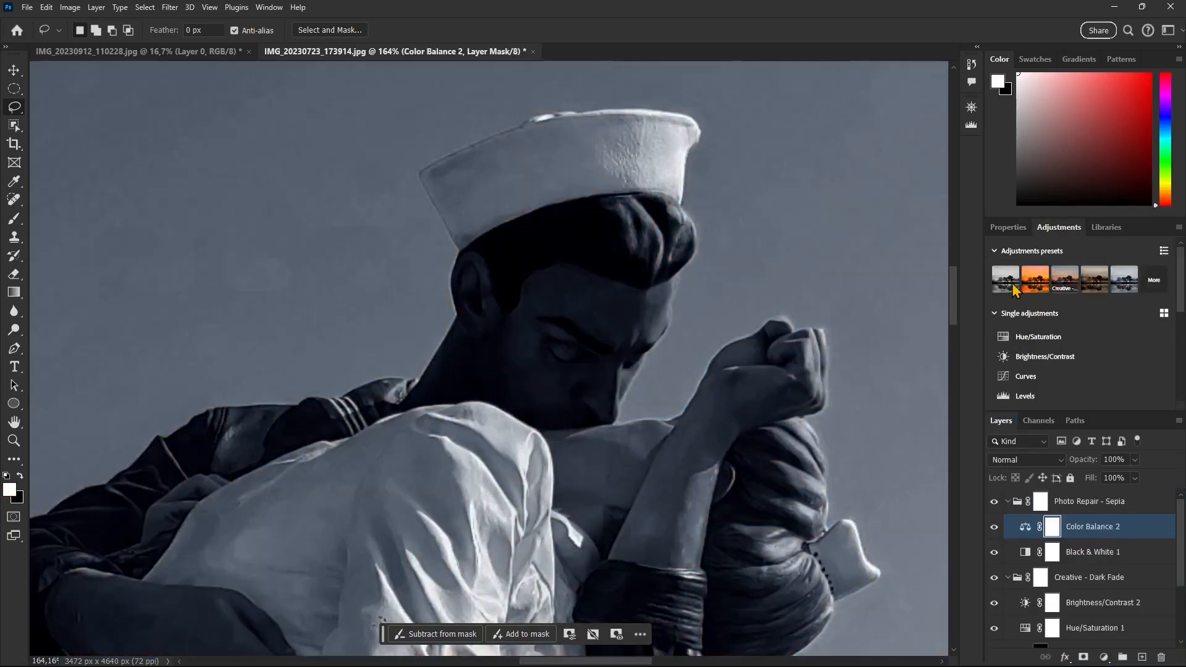
key(ctrl+z)
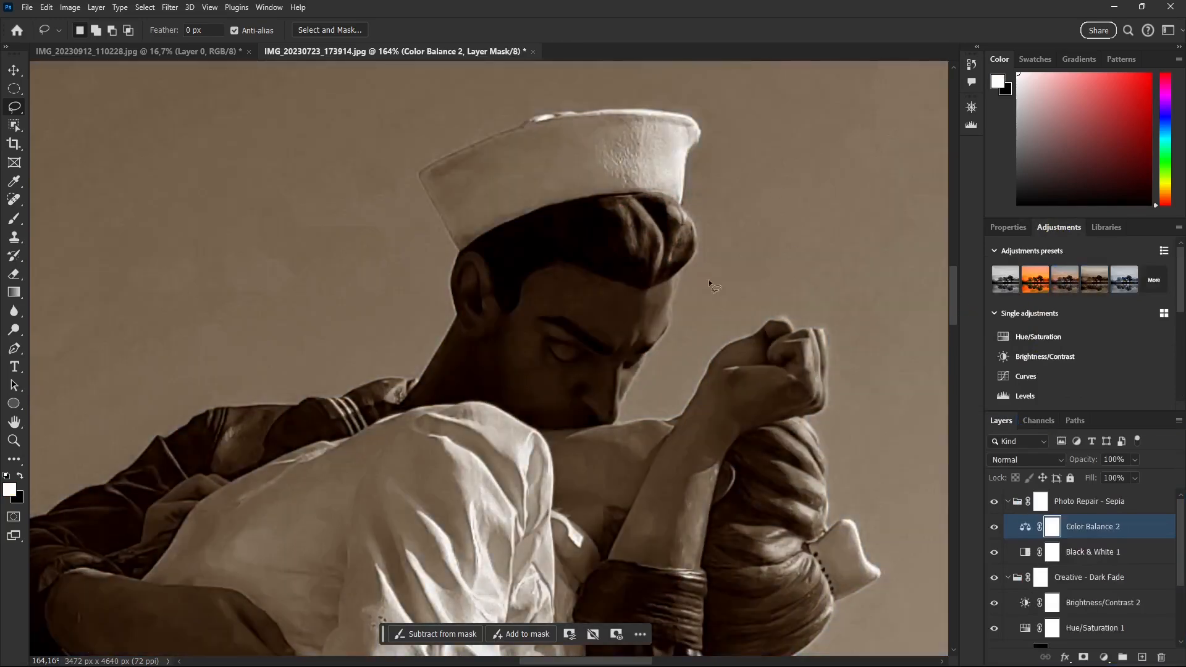
key(ctrl+z)
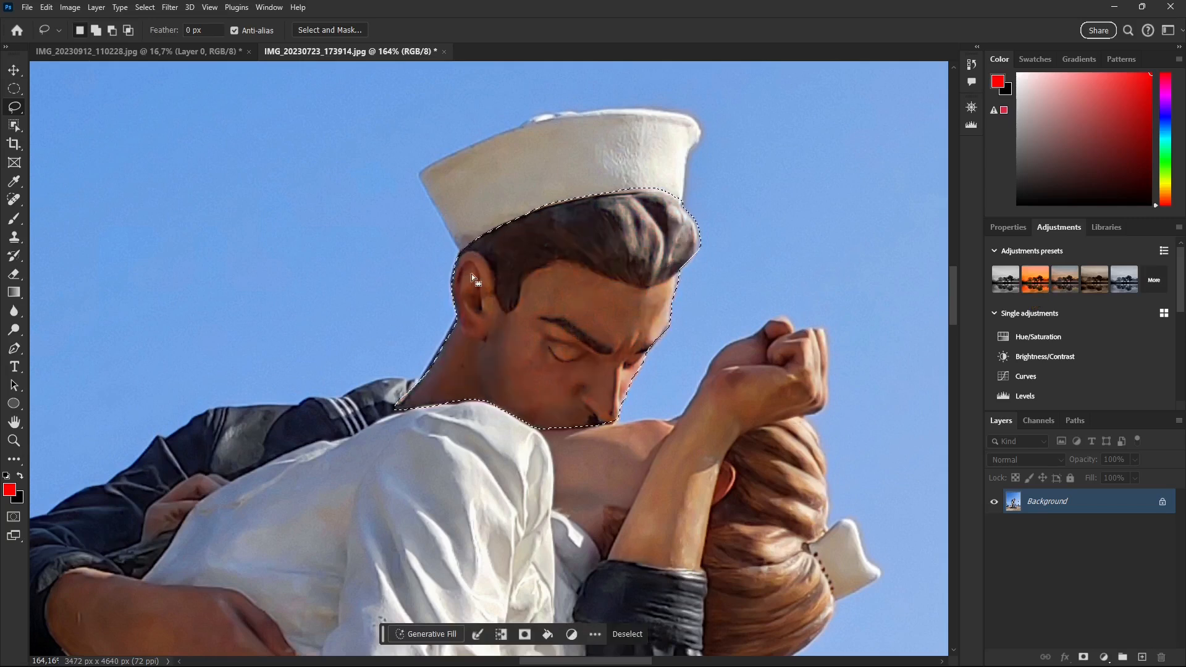
Step: Try a 5 px feather for the Lasso Tool, restore the head selection, and reset the feather to 0 px
scroll(518, 232, down, 3)
scroll(517, 233, down, 1)
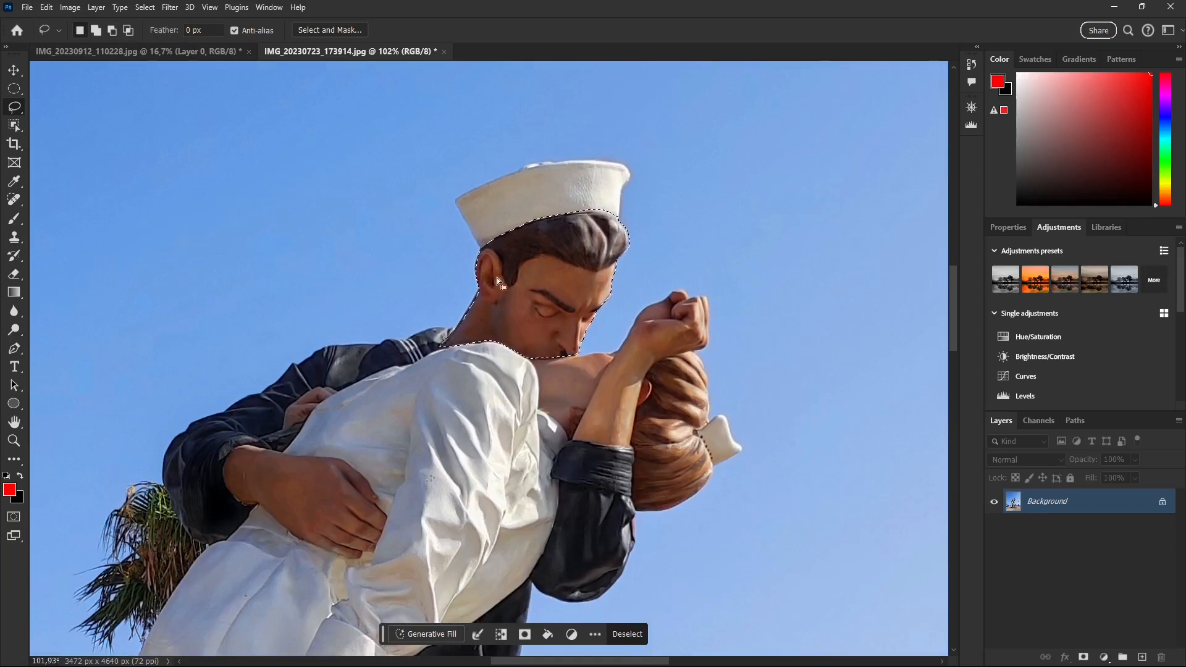
click(192, 30)
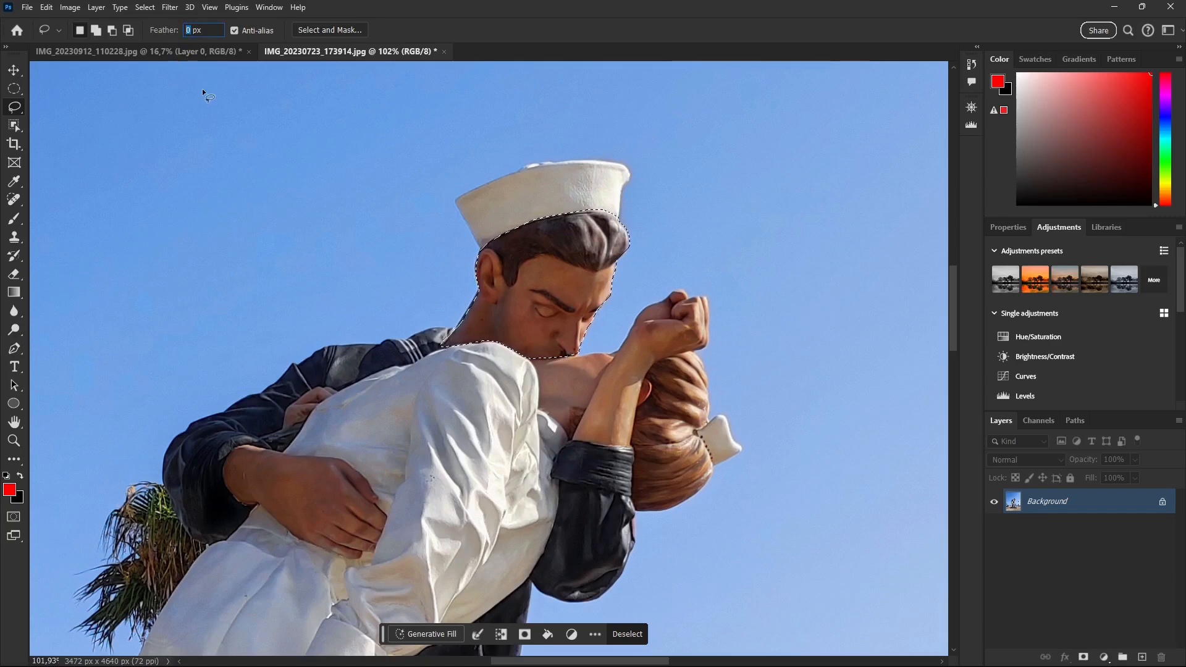
text(5)
click(515, 264)
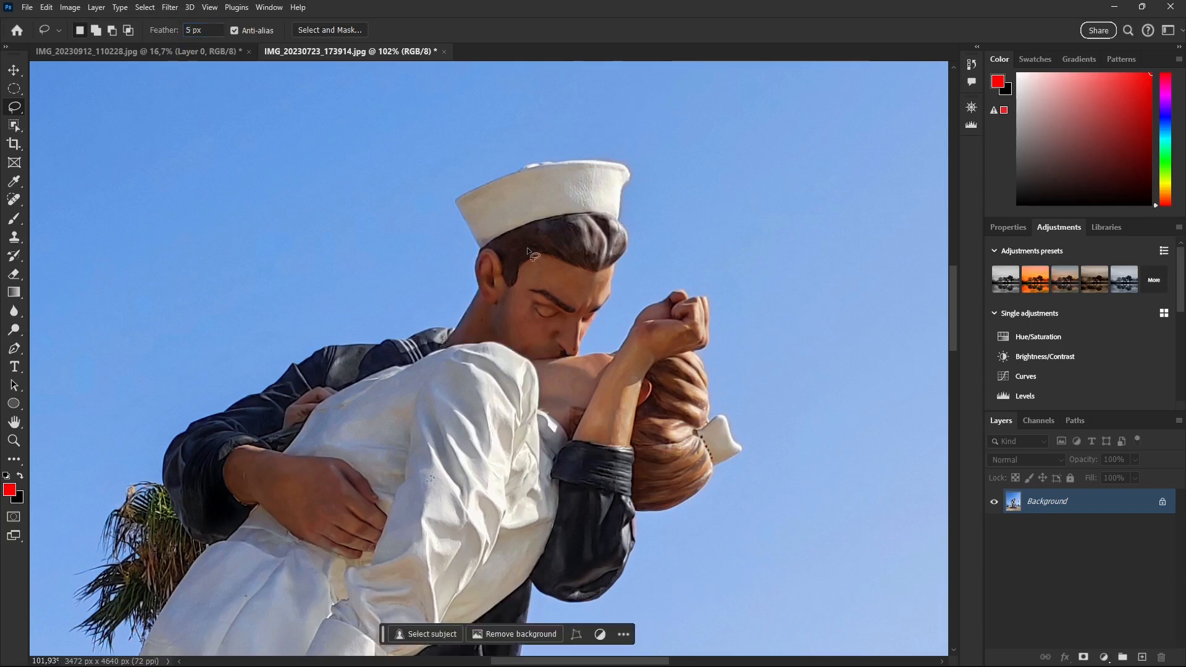
key(ctrl+z)
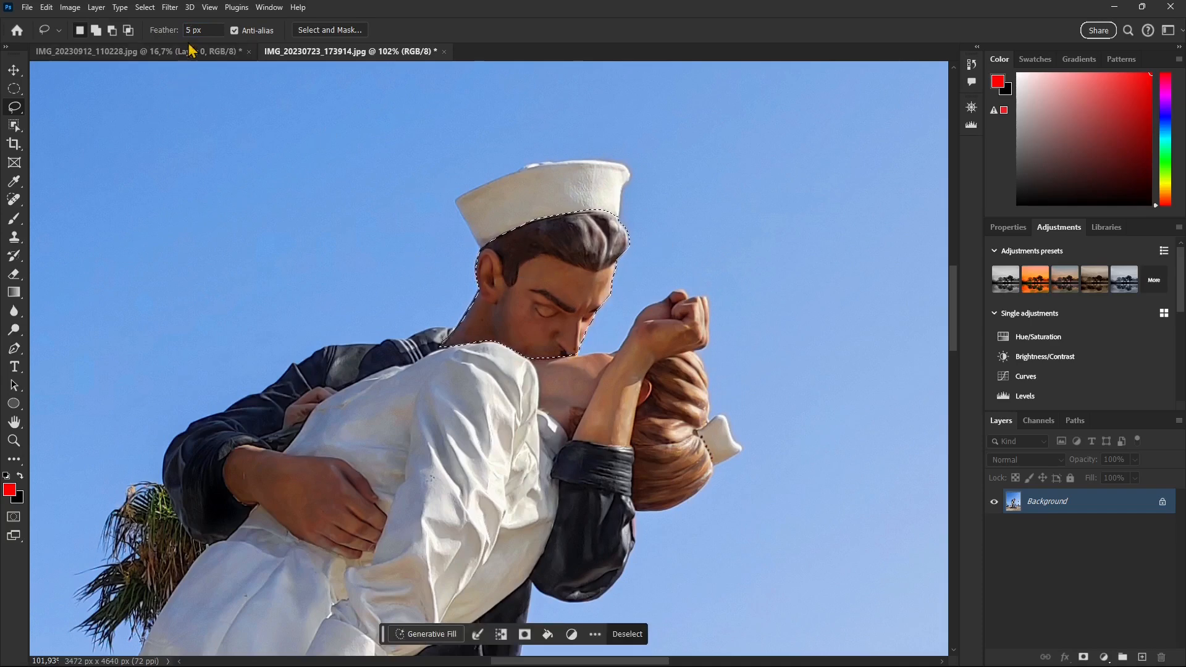
click(171, 36)
text(0)
key(Return)
Step: Copy the selected head to a new layer, and hide the Background to inspect the cut-out before showing it again
right_click(518, 258)
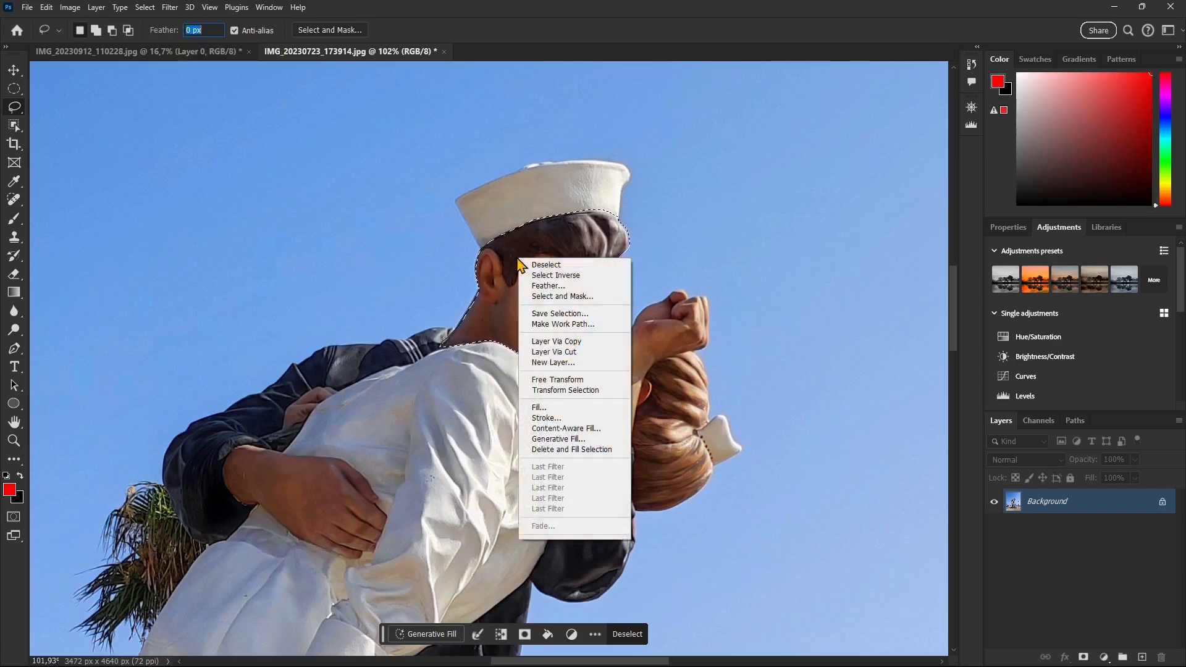
click(570, 342)
click(995, 527)
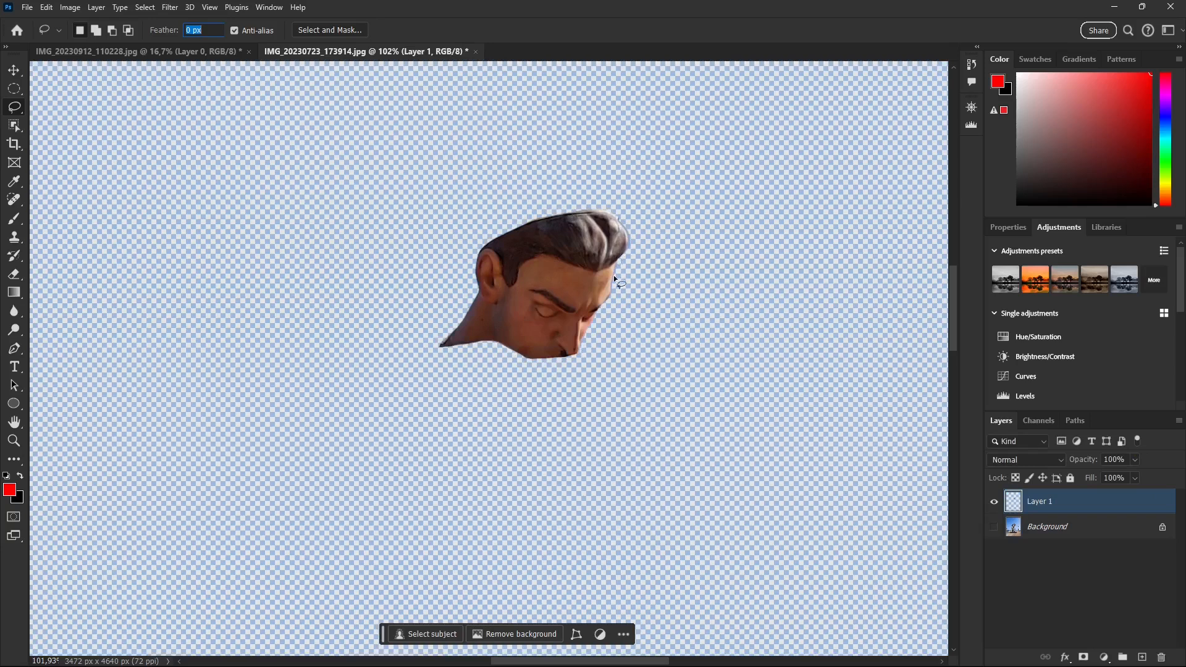
click(995, 528)
Step: Move the copied head over the sky and the white dress with the Move Tool, ending on the sky beside the sailor
key(v)
drag(516, 259, 299, 220)
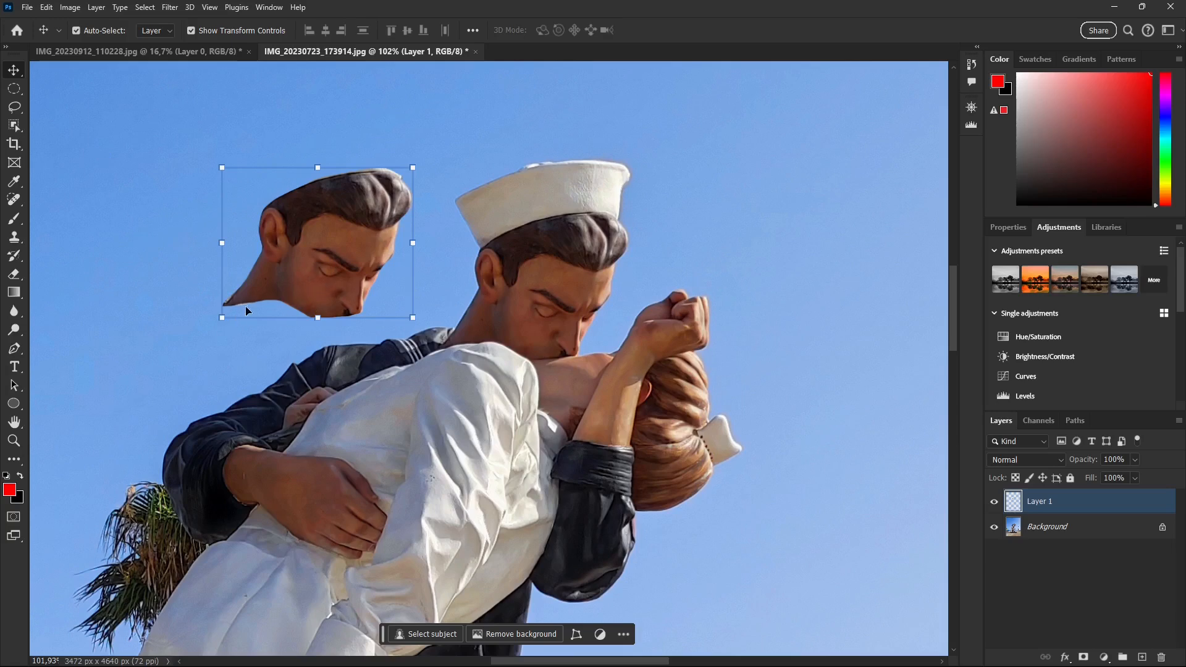
drag(289, 292, 393, 495)
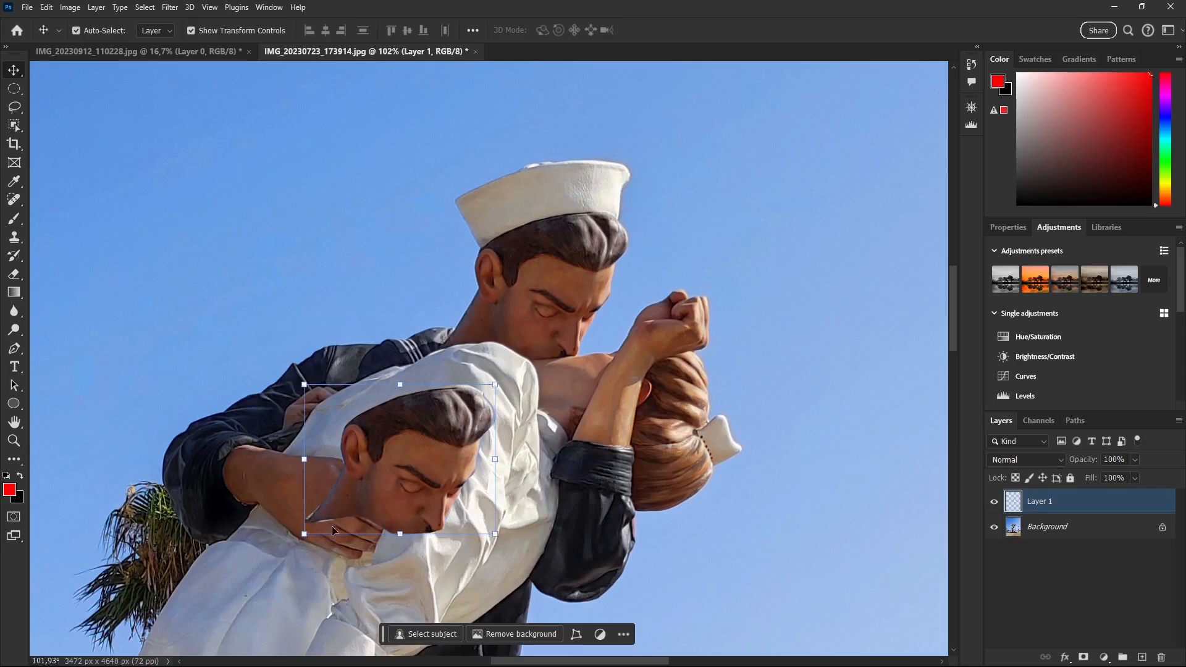
drag(367, 438, 313, 448)
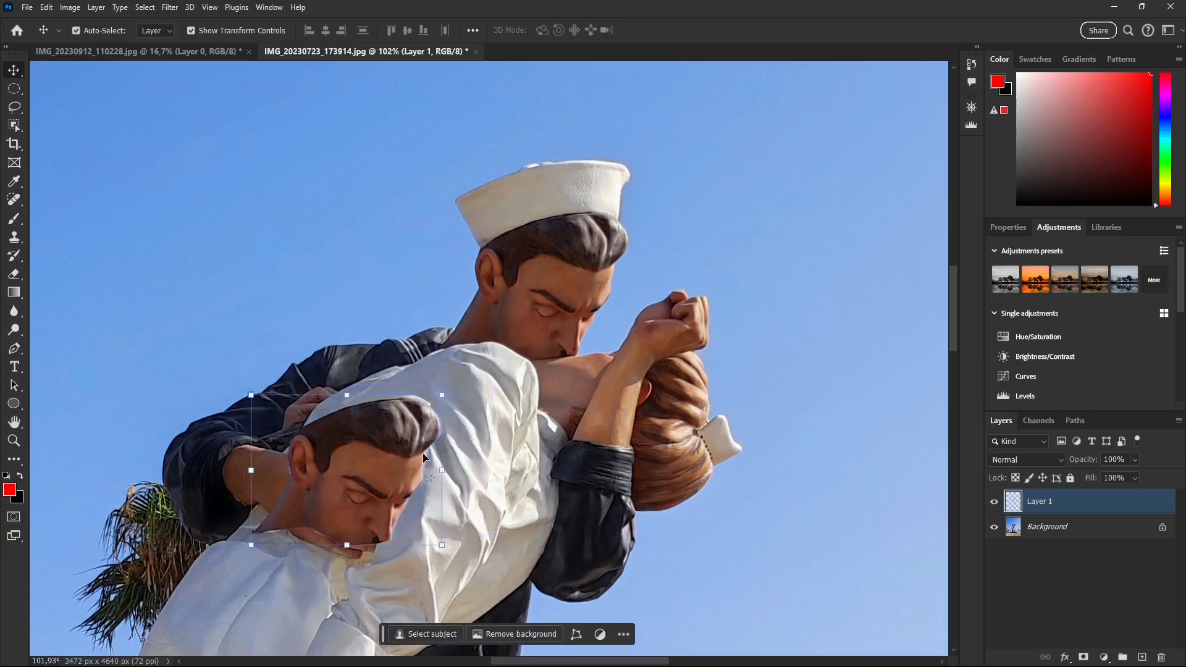
drag(427, 455, 478, 454)
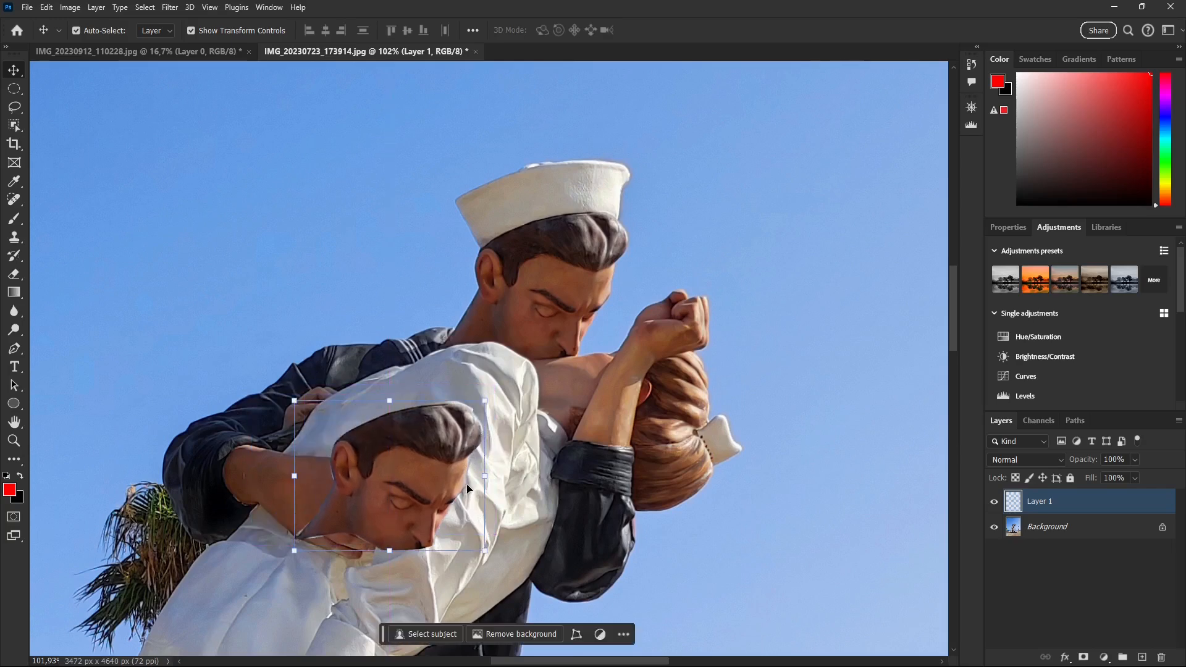
drag(429, 480, 358, 236)
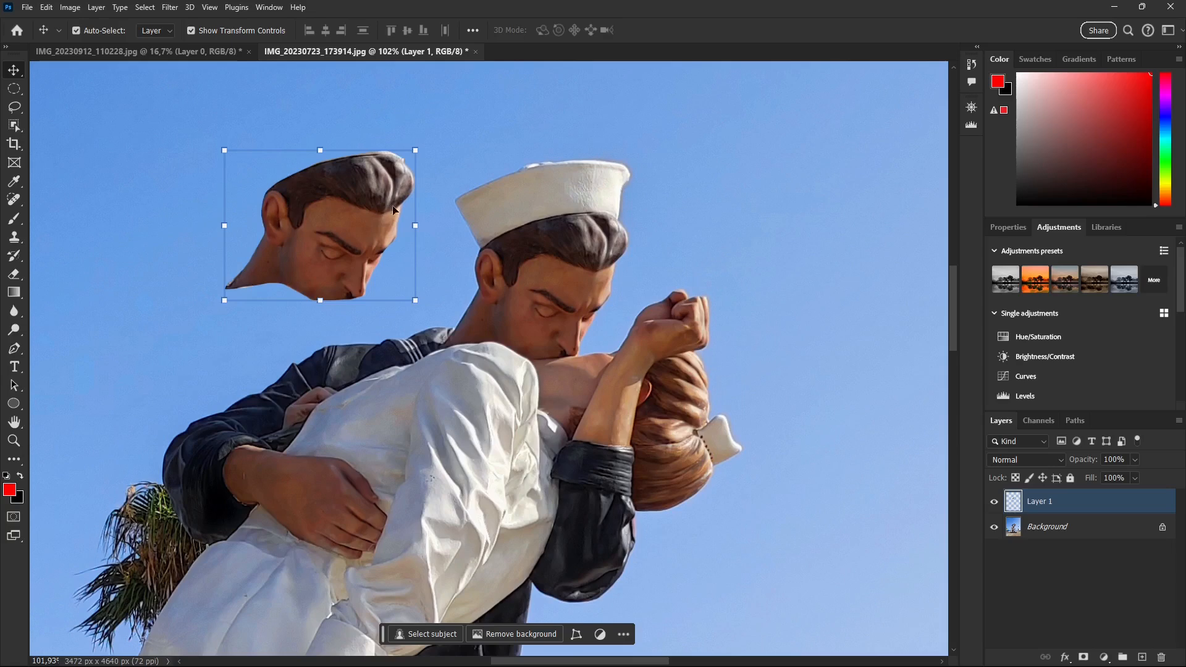
Step: Delete the layer with the hard-edged head copy, and undo back to the original head selection
click(1161, 656)
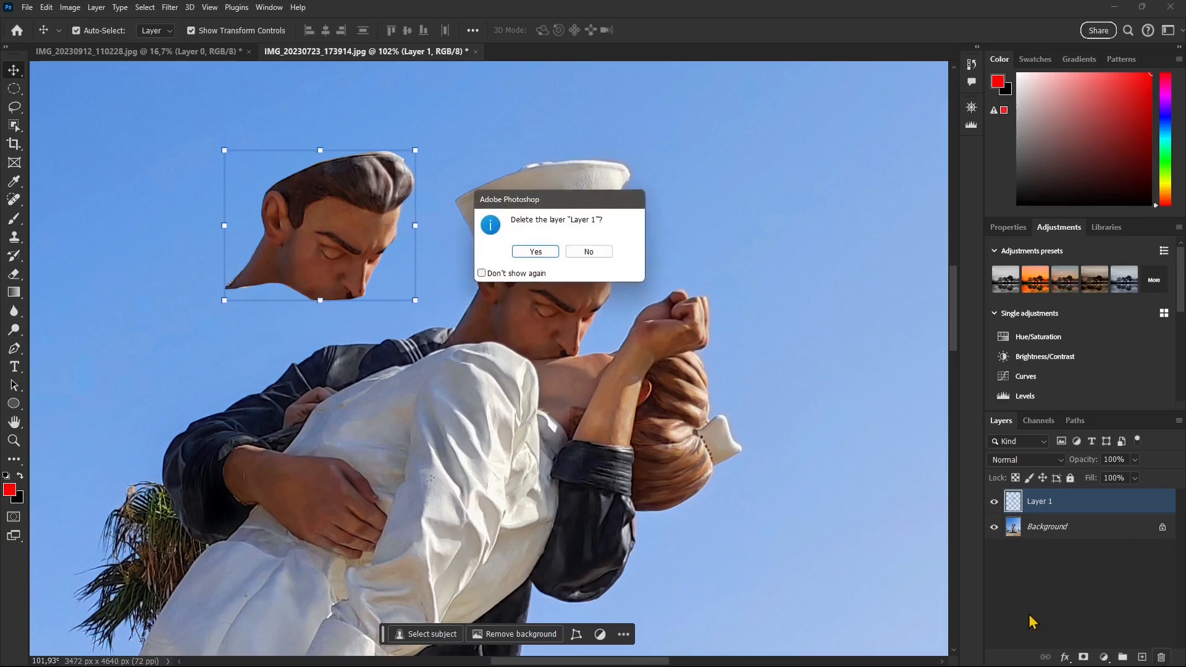
click(539, 252)
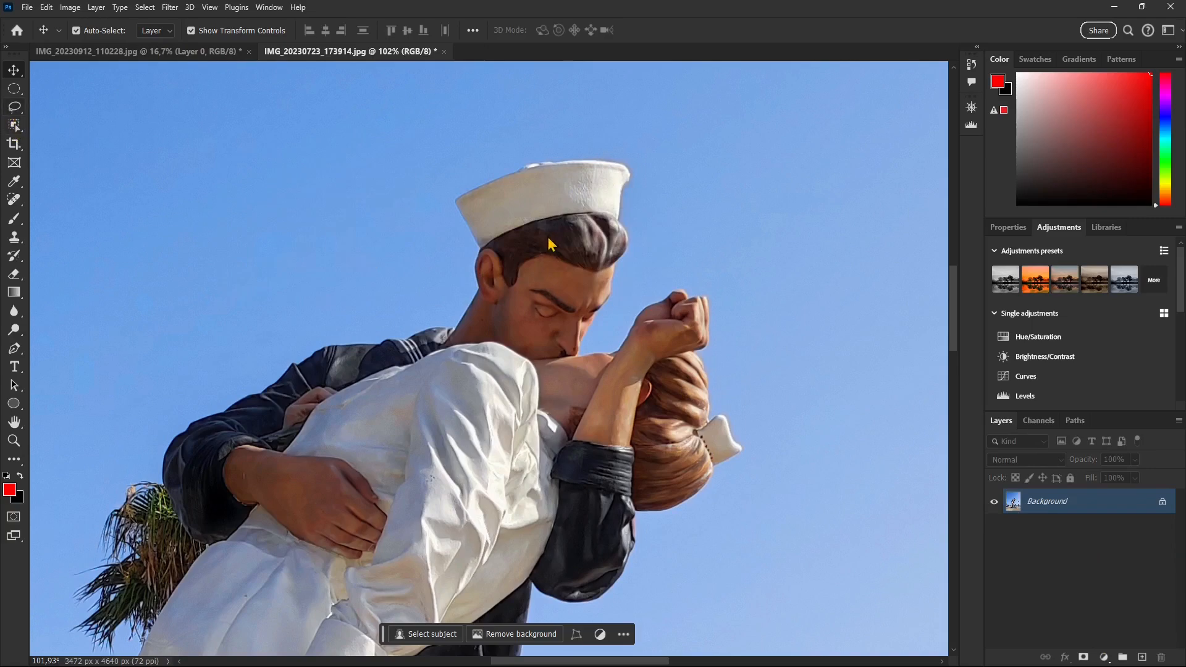
key(ctrl+z)
key(ctrl+z)
key(ctrl+z)
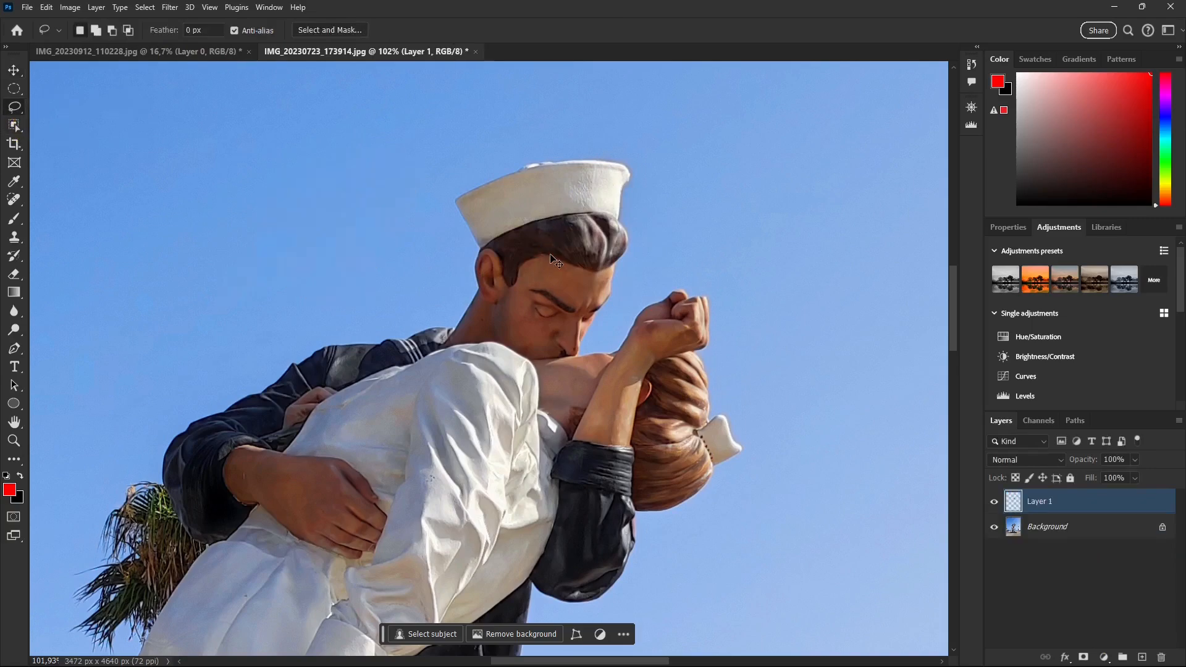
key(ctrl+z)
key(ctrl+z)
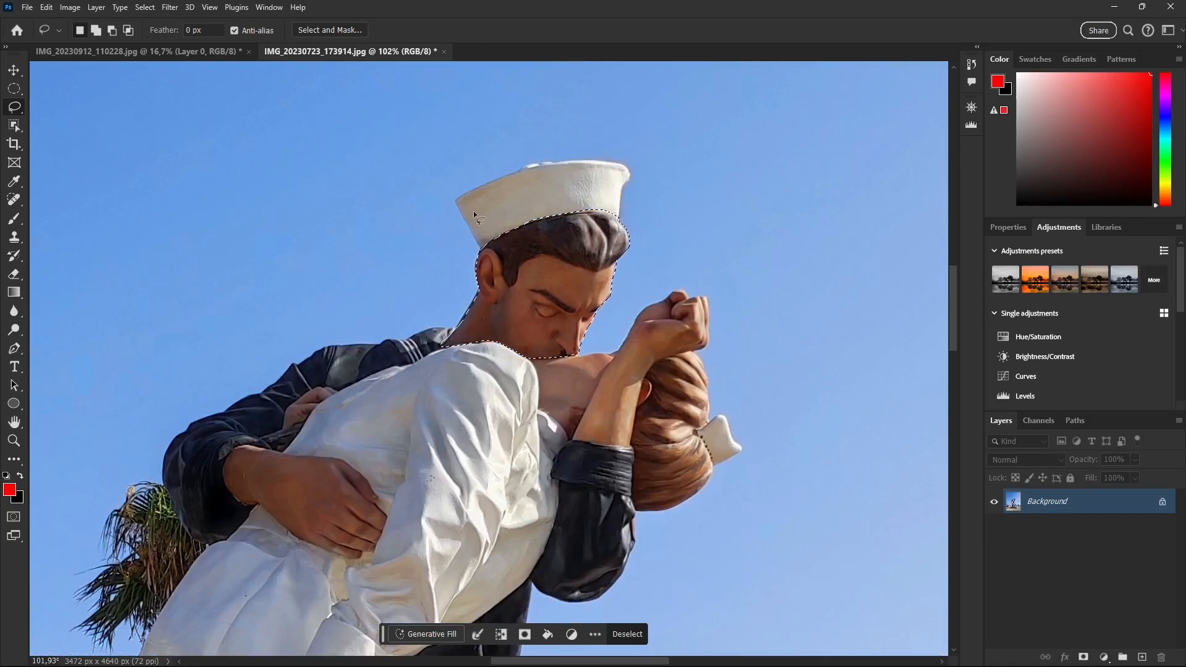
Step: Set the Lasso Tool's feather to 5 px, and feather the head selection by 5 pixels twice
drag(192, 32, 169, 32)
text(5)
right_click(527, 260)
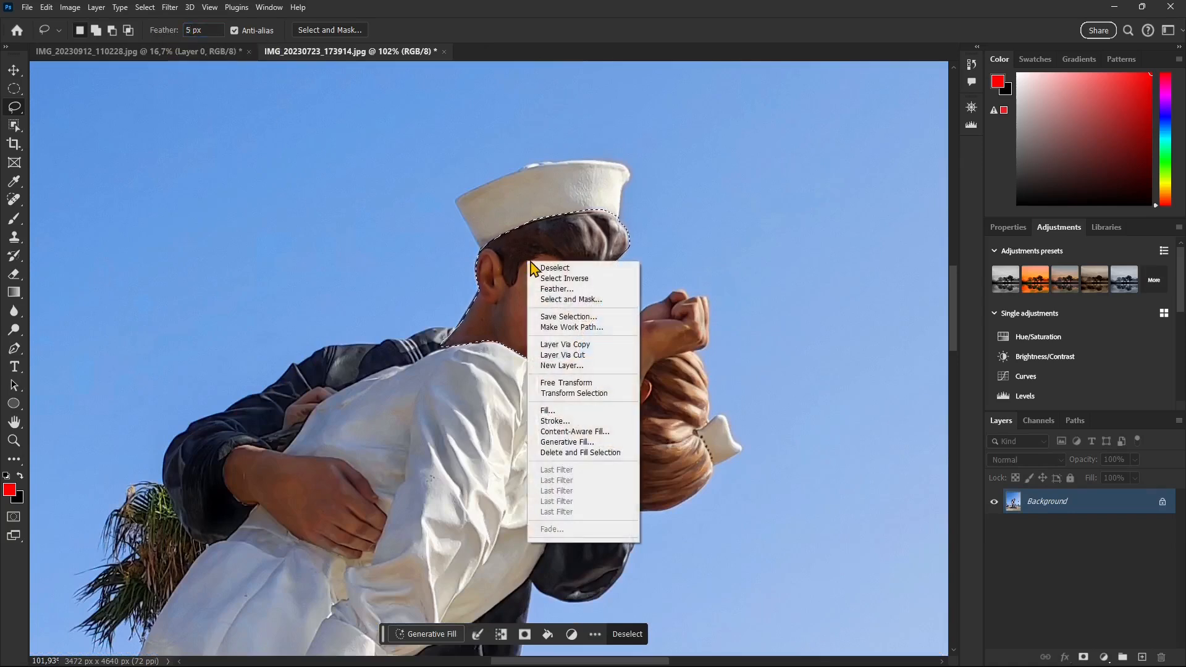
click(559, 289)
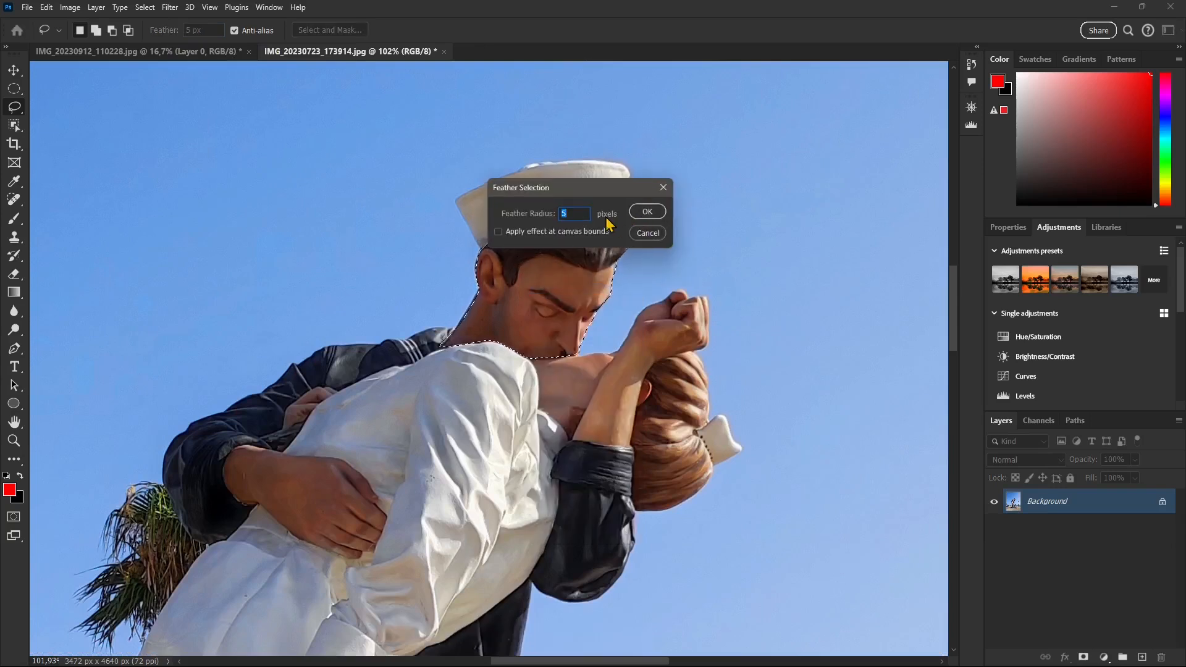
click(648, 212)
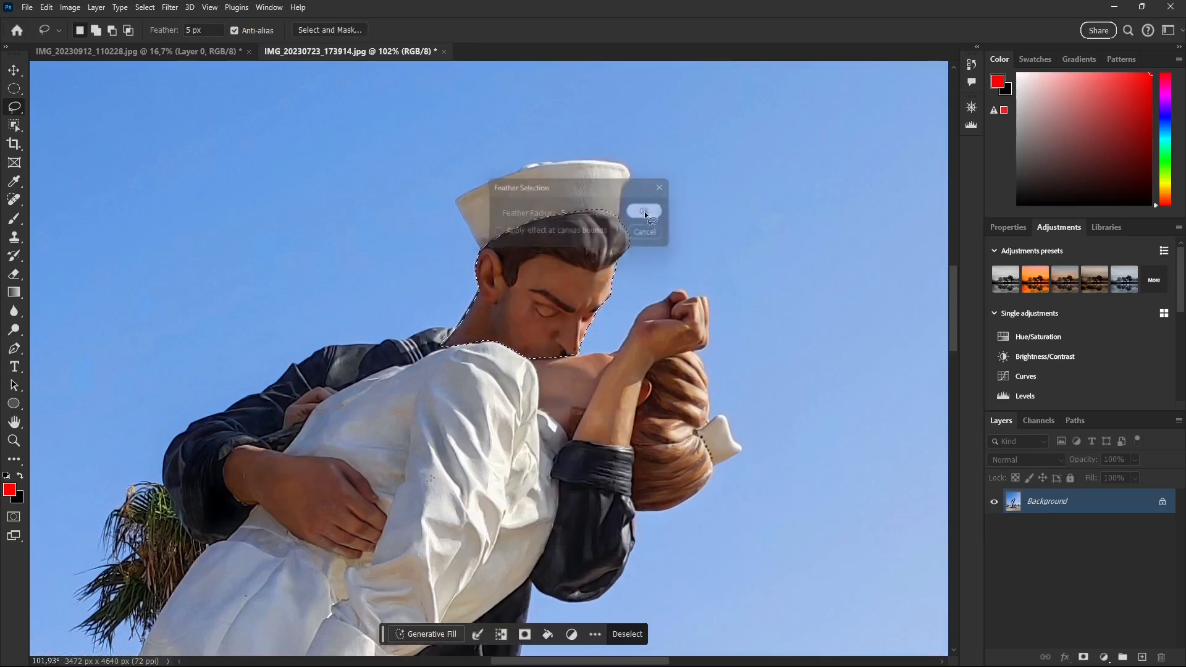
click(479, 635)
click(497, 604)
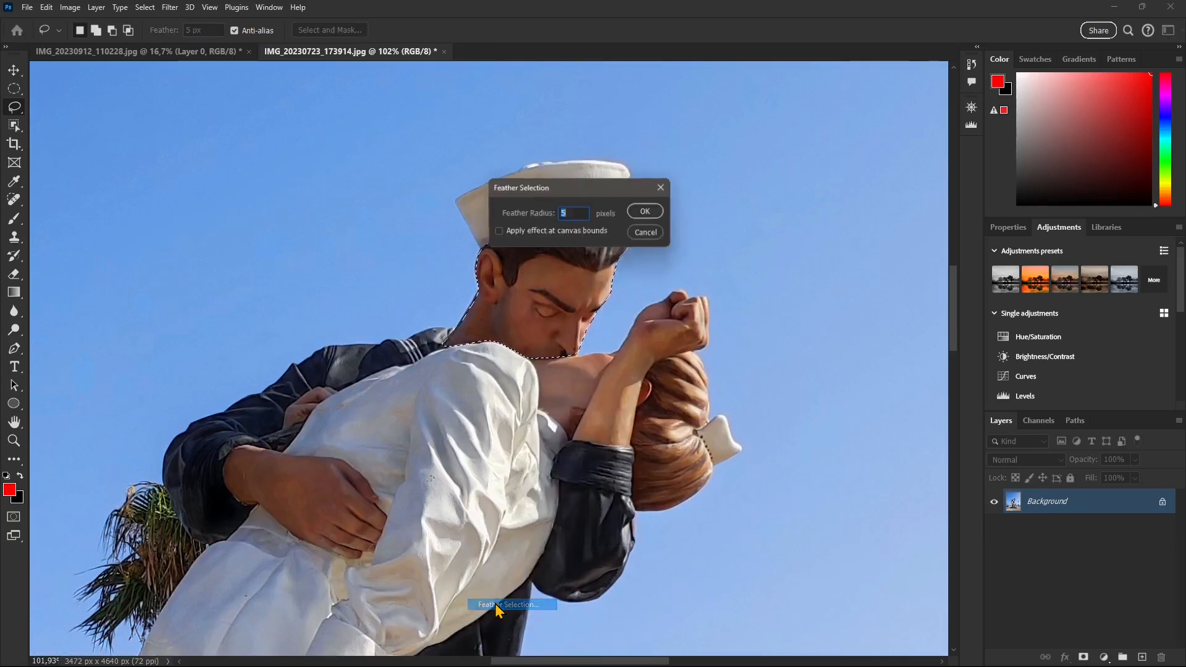
click(647, 211)
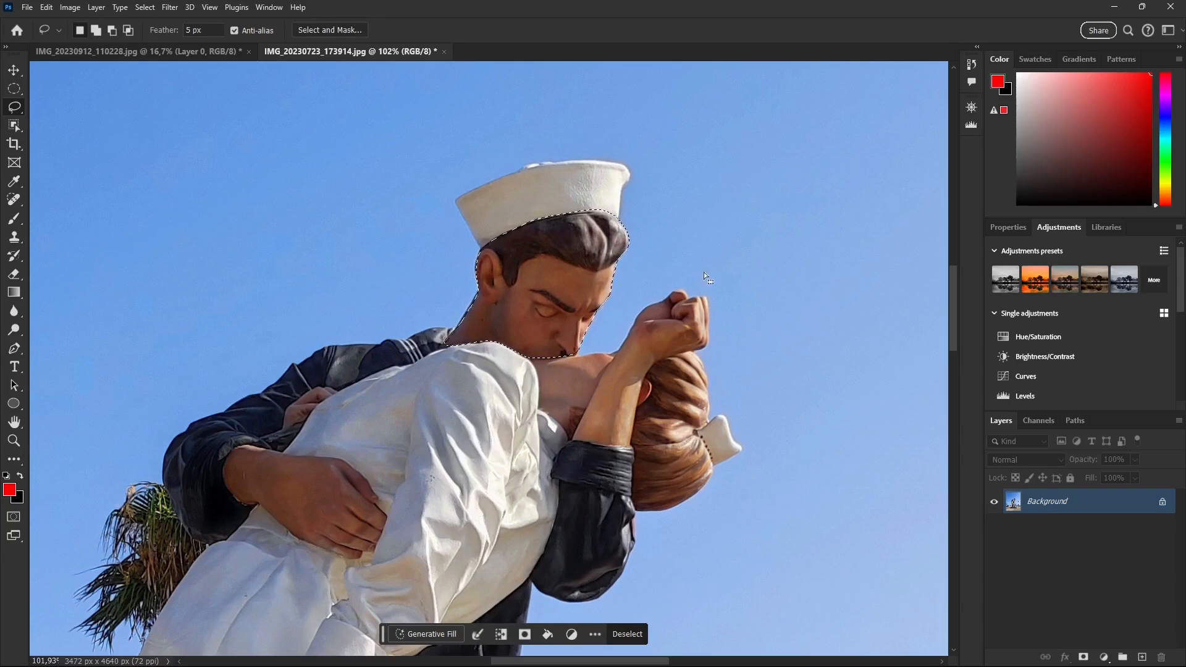
Step: Copy the feathered head selection to a new layer and move the copy onto the sky beside the sailor
right_click(525, 284)
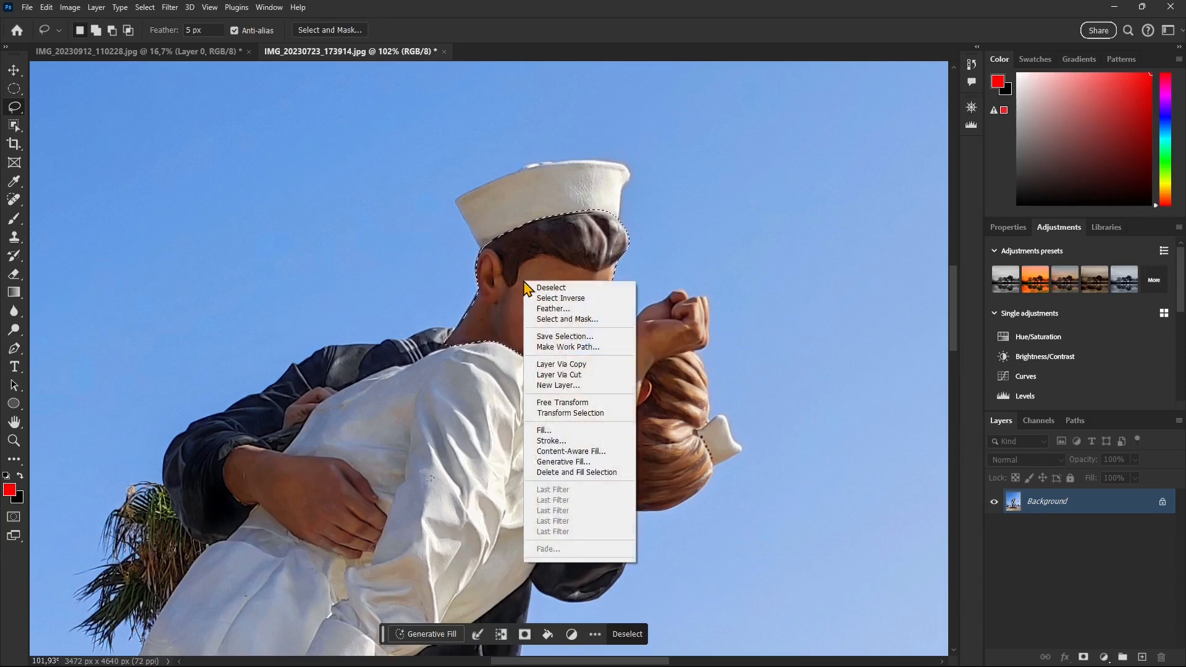
click(559, 364)
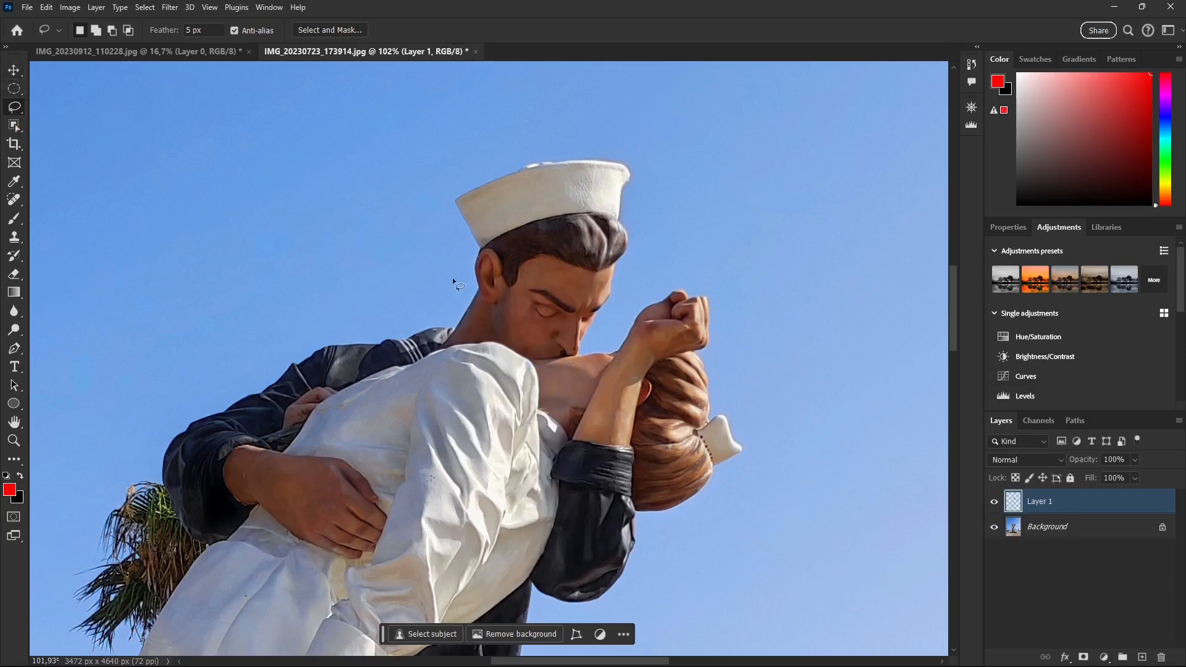
click(13, 69)
mouse_move(572, 299)
mouse_down()
mouse_move(398, 241)
mouse_move(374, 254)
mouse_up()
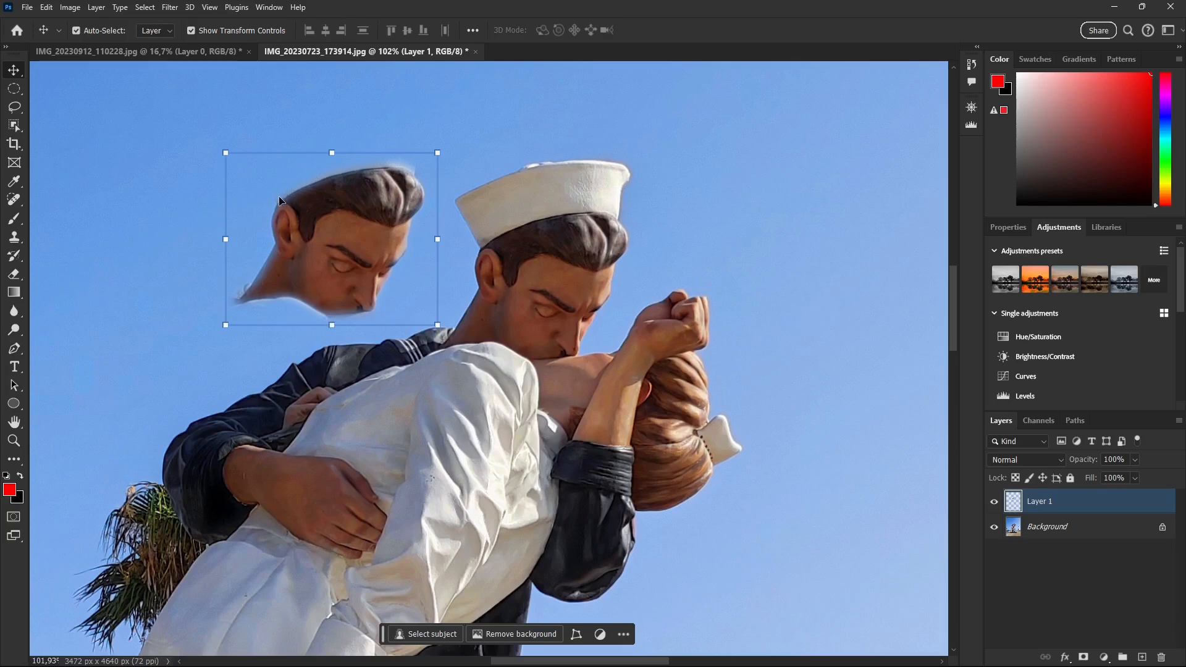
Step: Move the soft-edged head copy over the white dress and back to the sky, and delete its layer
drag(331, 253, 488, 507)
drag(399, 537, 374, 268)
key(Delete)
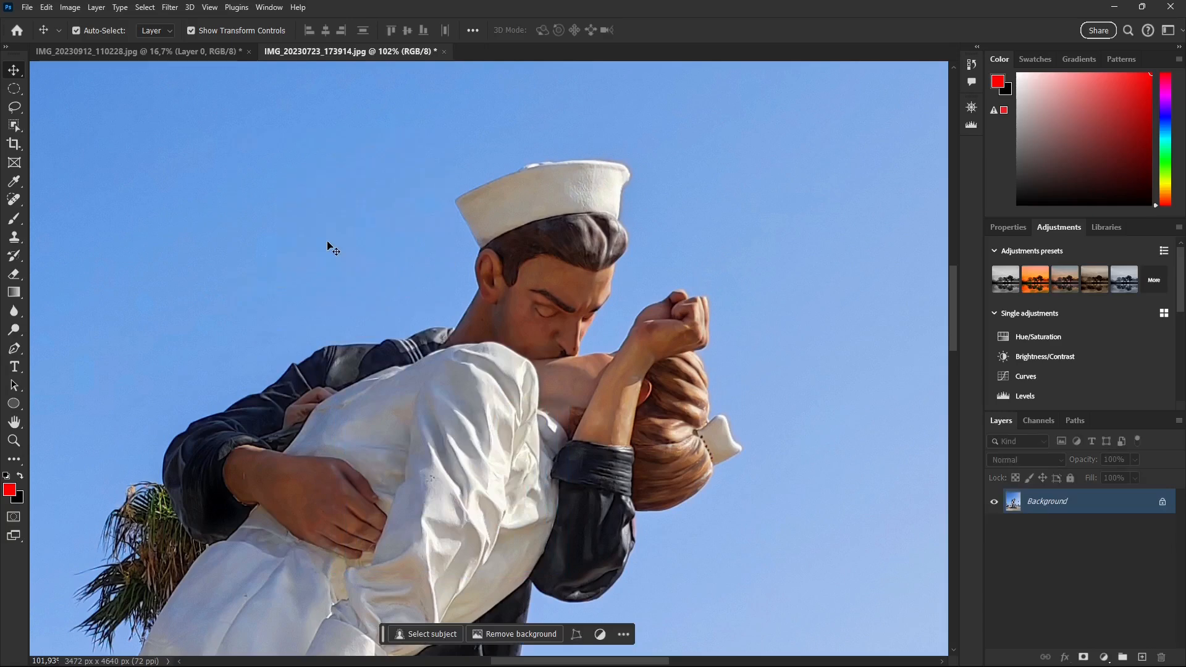
Step: Select the sailor's white hat by tracing its outline with the Polygonal Lasso Tool
scroll(660, 168, up, 1)
scroll(707, 224, up, 2)
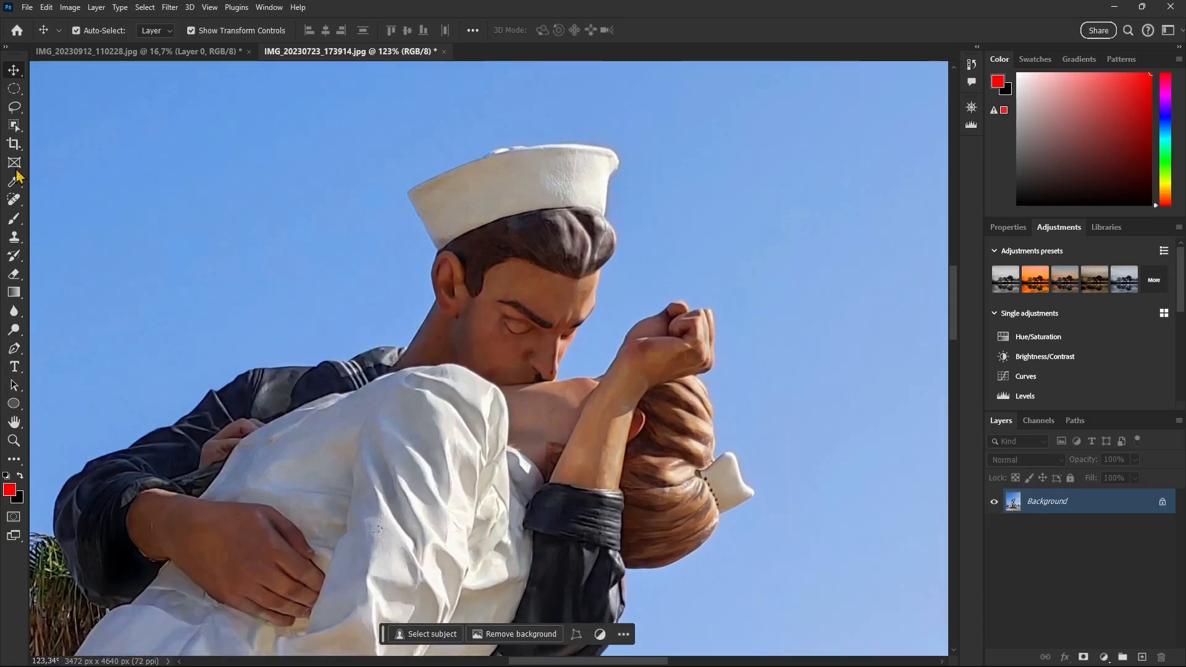
click(14, 107)
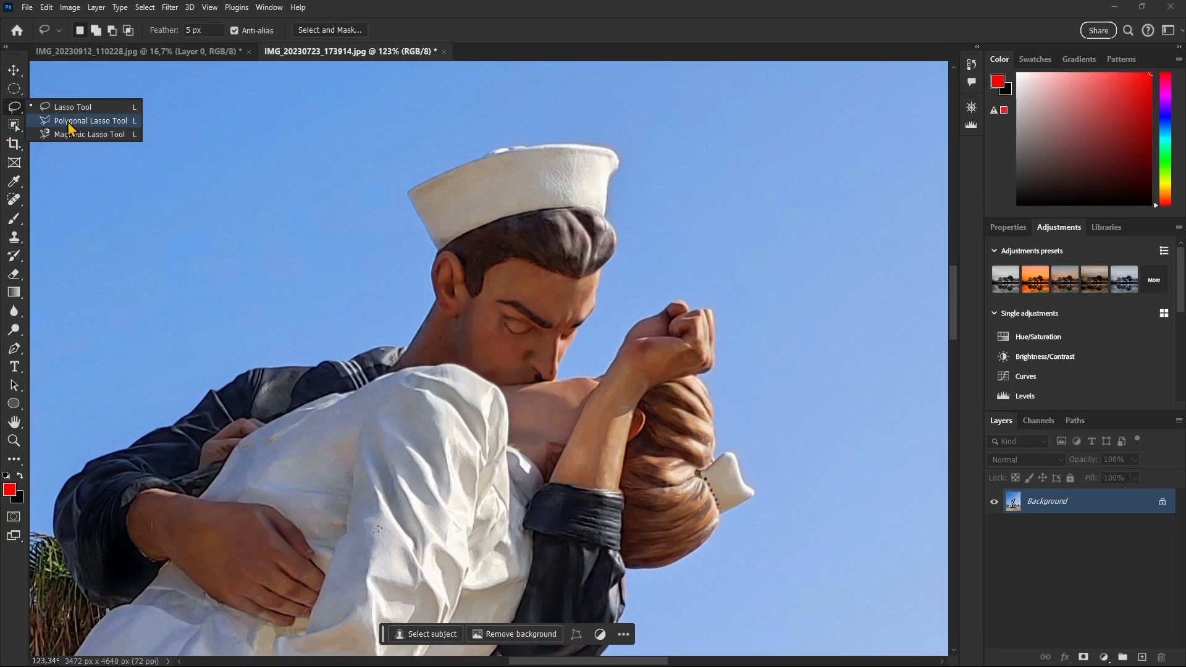
click(87, 120)
scroll(521, 140, up, 4)
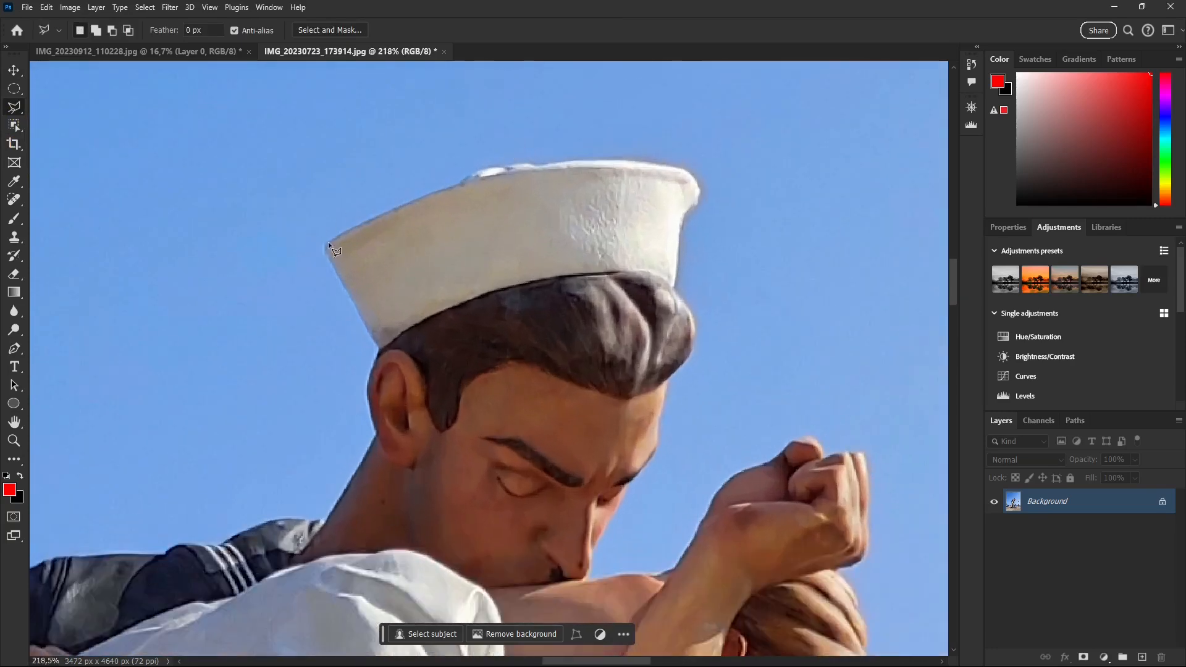
click(326, 243)
click(388, 210)
click(411, 204)
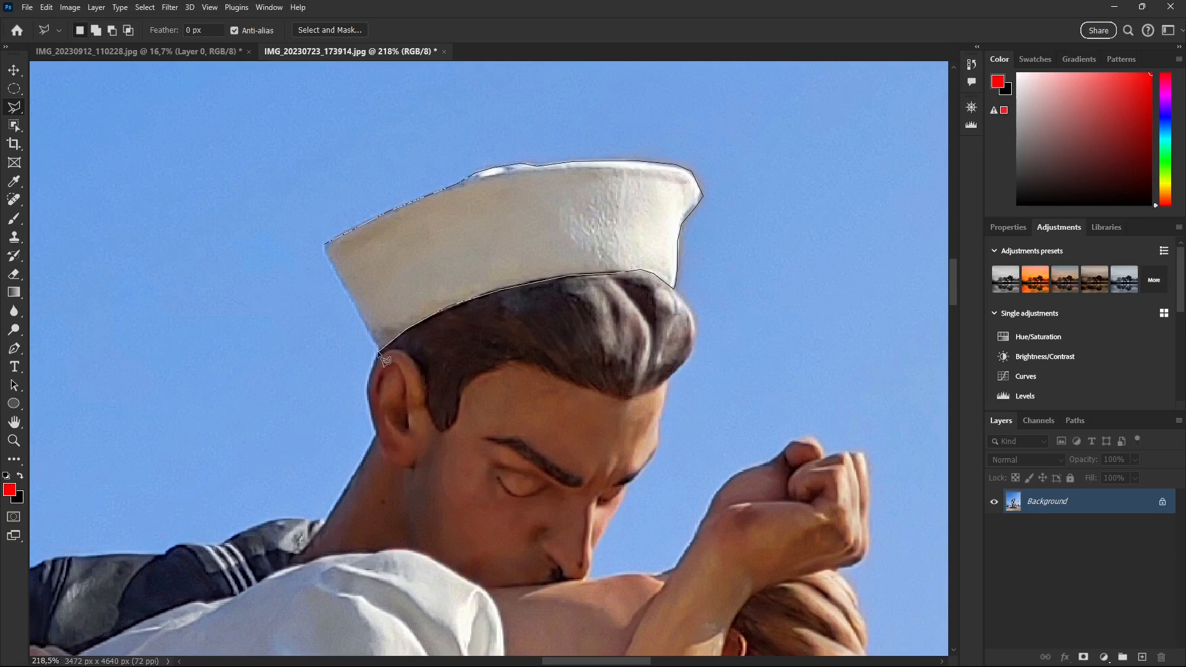
click(325, 242)
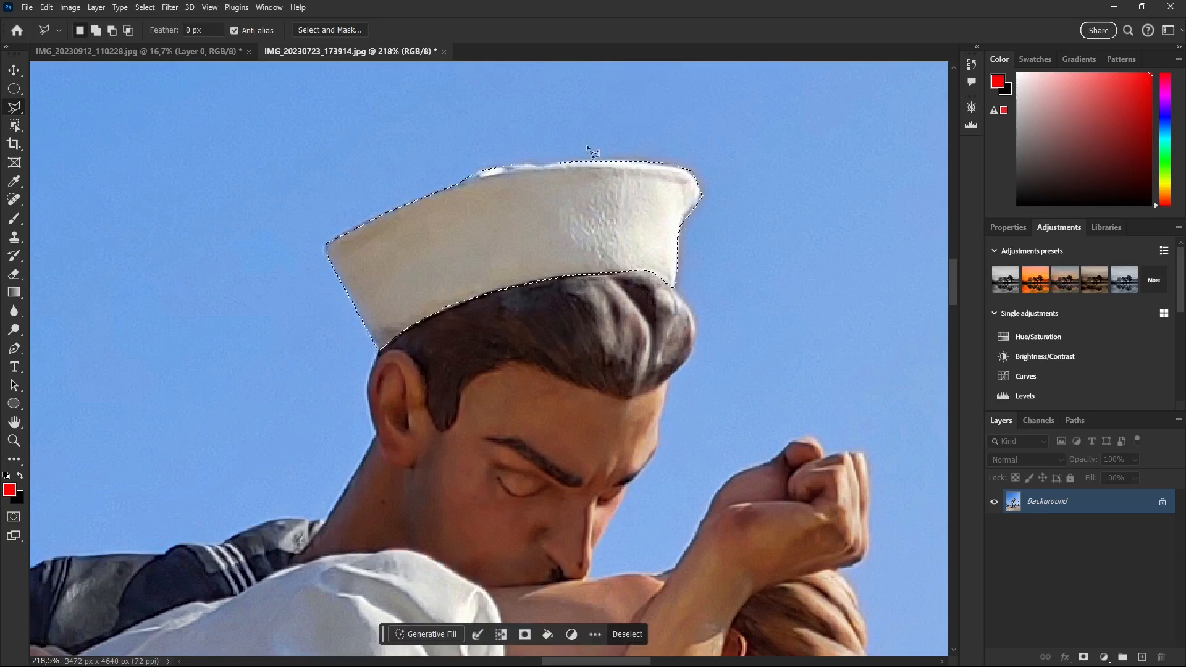
Step: Feather the hat selection by 5 pixels, and clear the selection
right_click(511, 221)
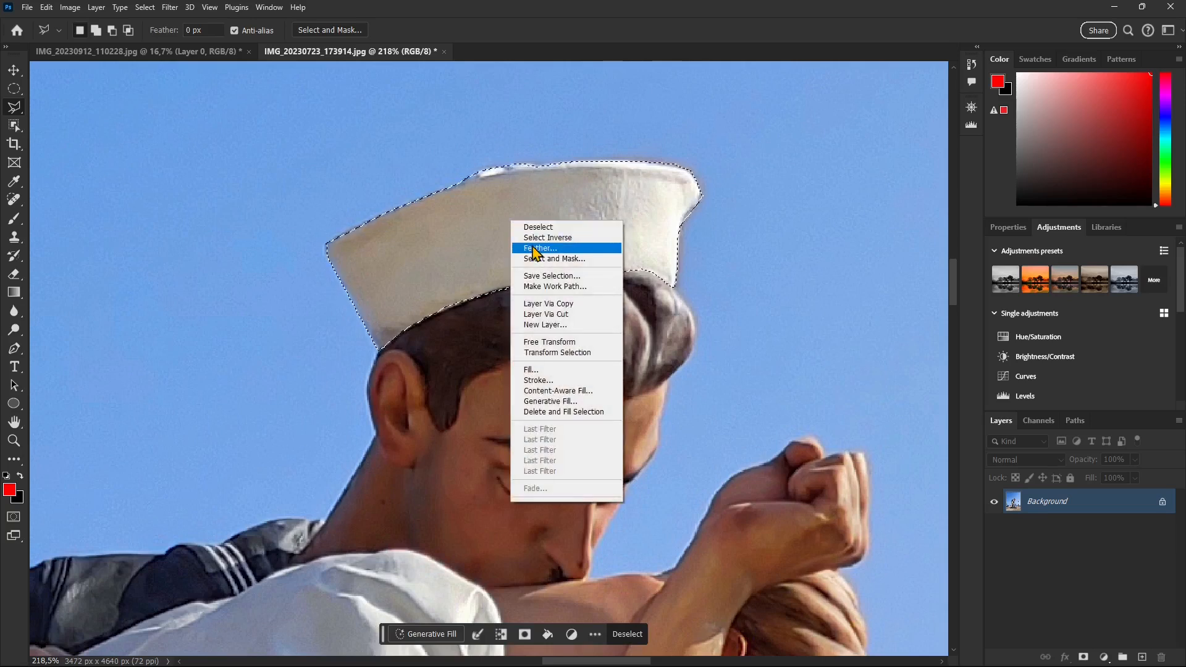
click(535, 249)
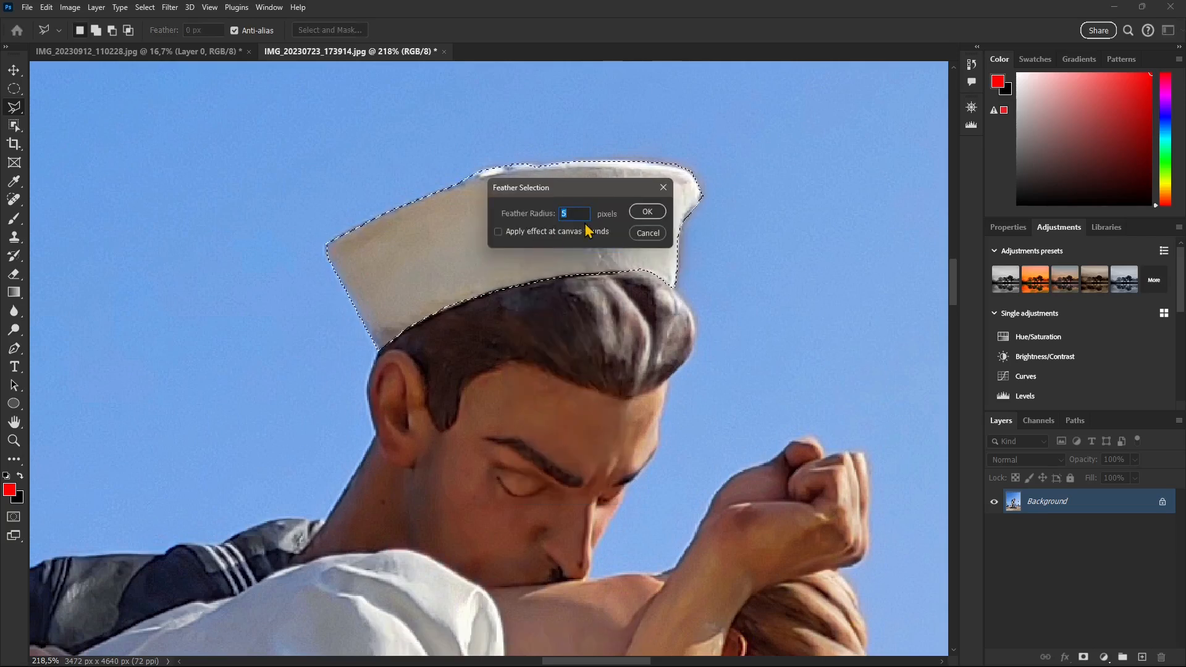
click(647, 211)
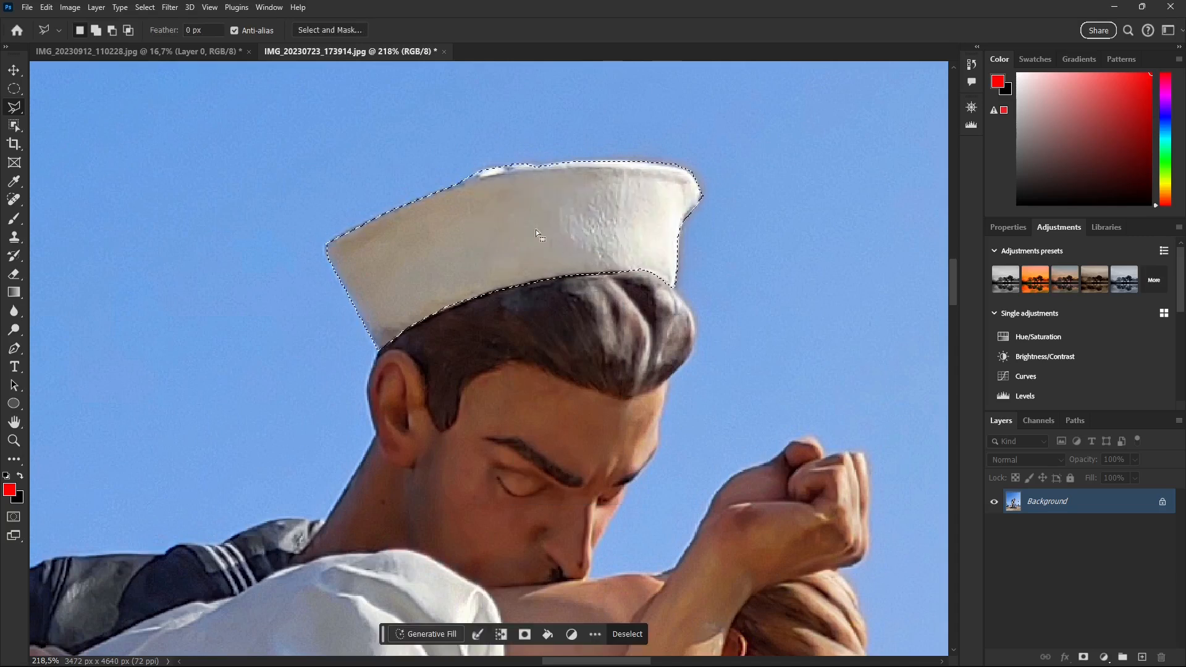
right_click(519, 186)
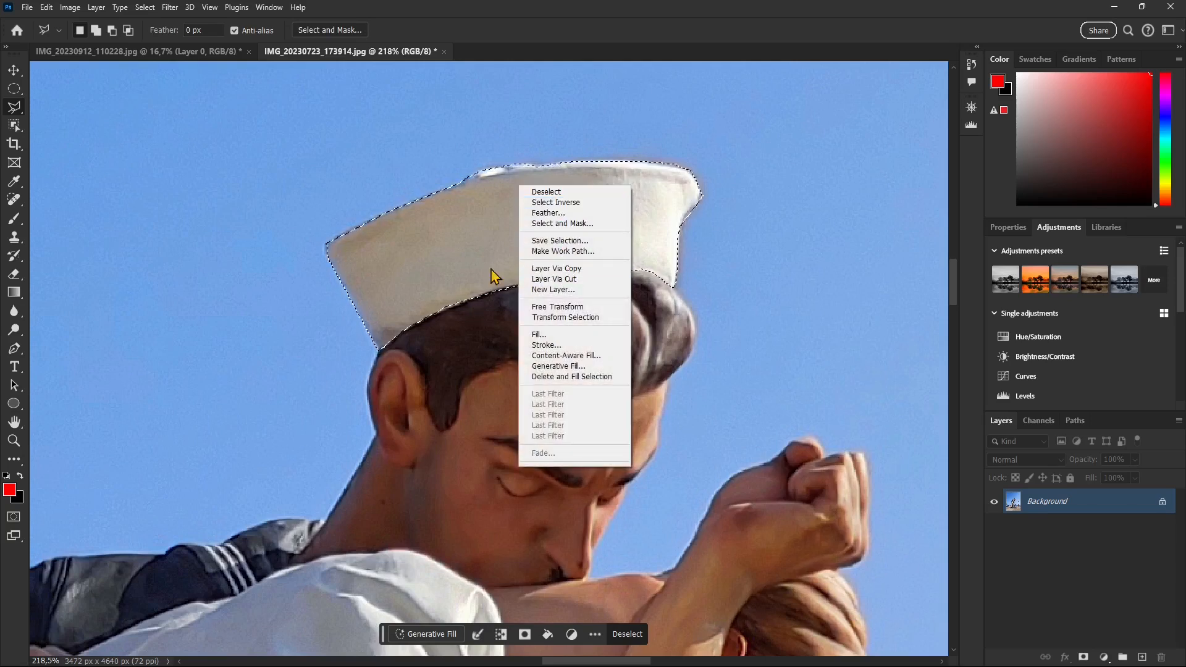
click(501, 183)
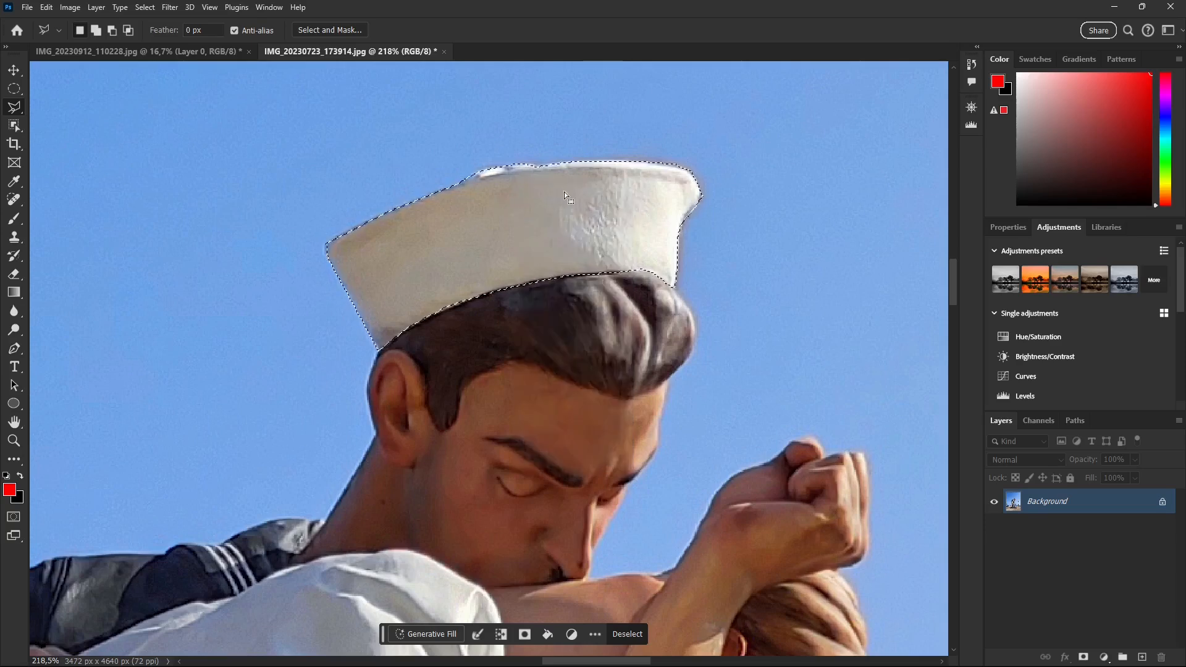
key(ctrl+d)
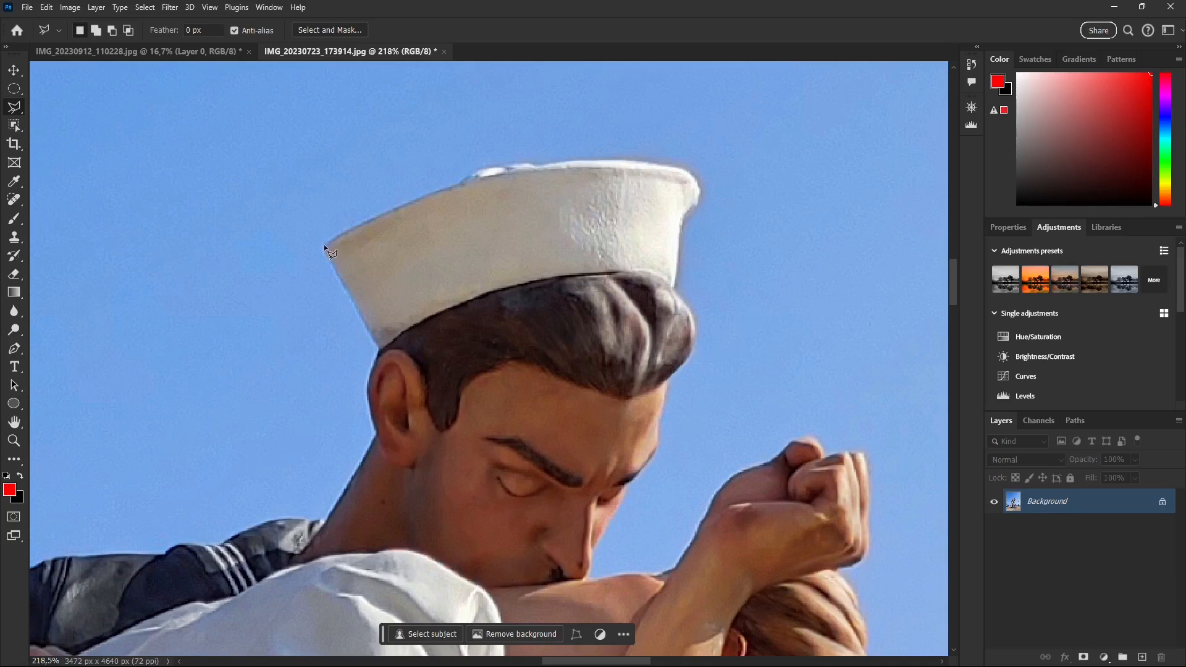
Step: Select the sailor's white hat by tracing its outline with the Magnetic Lasso Tool
right_click(11, 111)
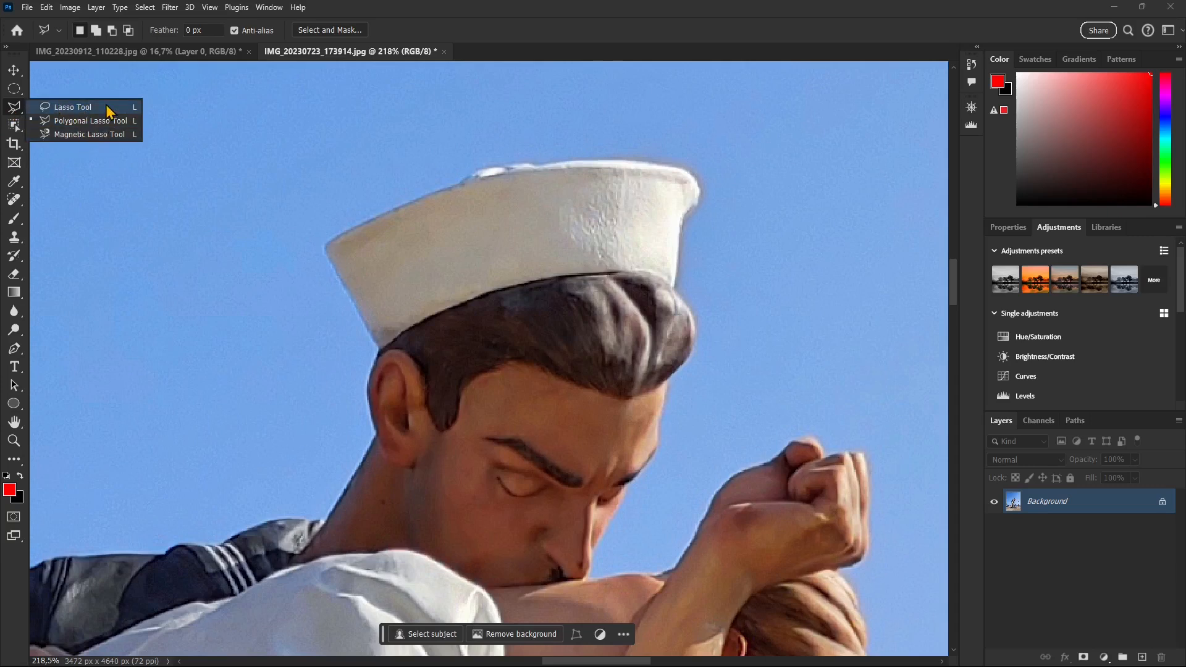
click(70, 134)
click(324, 244)
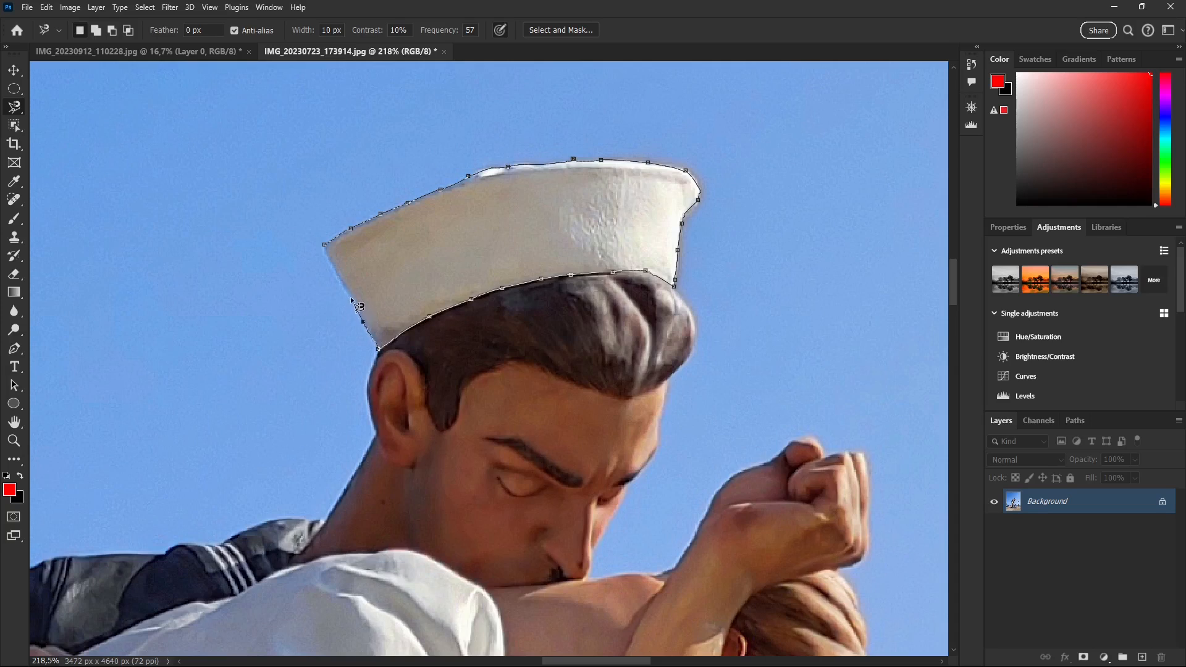
click(322, 244)
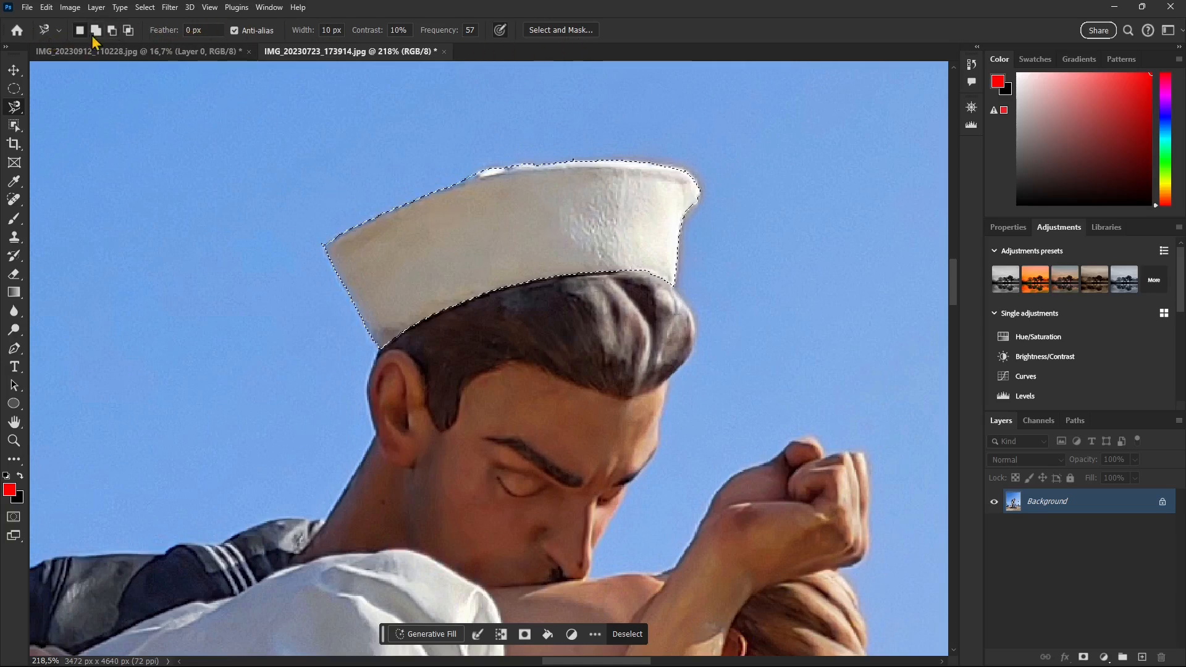
Step: Set the Magnetic Lasso Tool's feather to 2 px
double_click(186, 31)
text(2)
key(Return)
Step: Fill the hat selection with the custom cyan colour 00ffe4 in Normal mode at 100% opacity
right_click(510, 205)
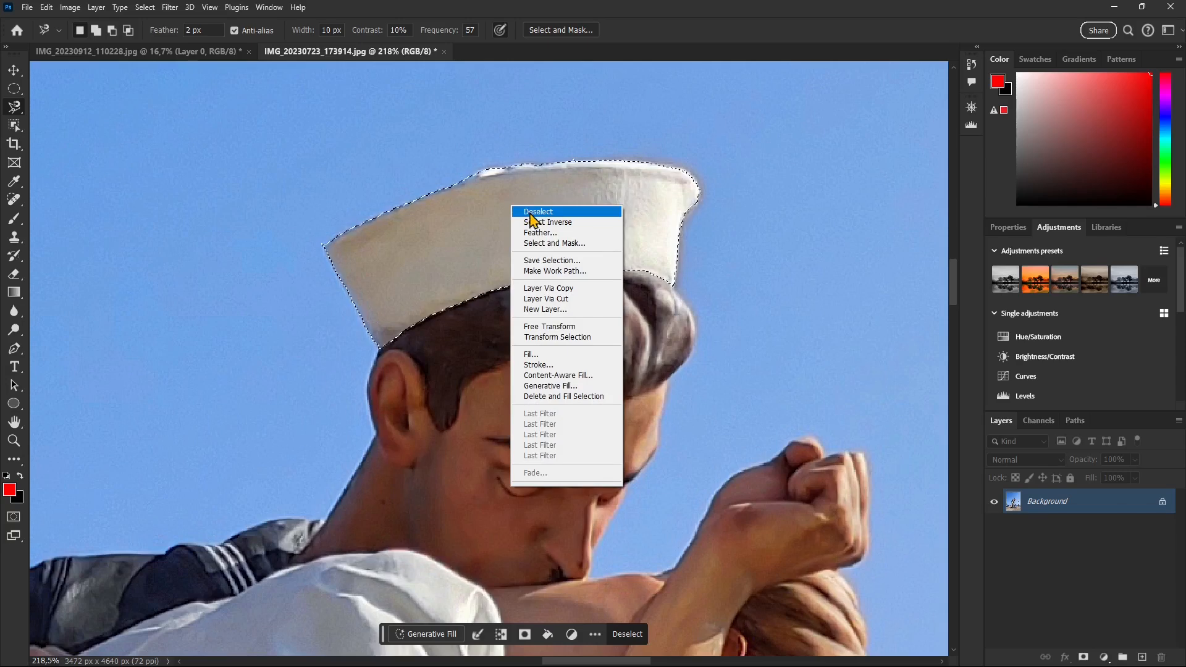
click(542, 355)
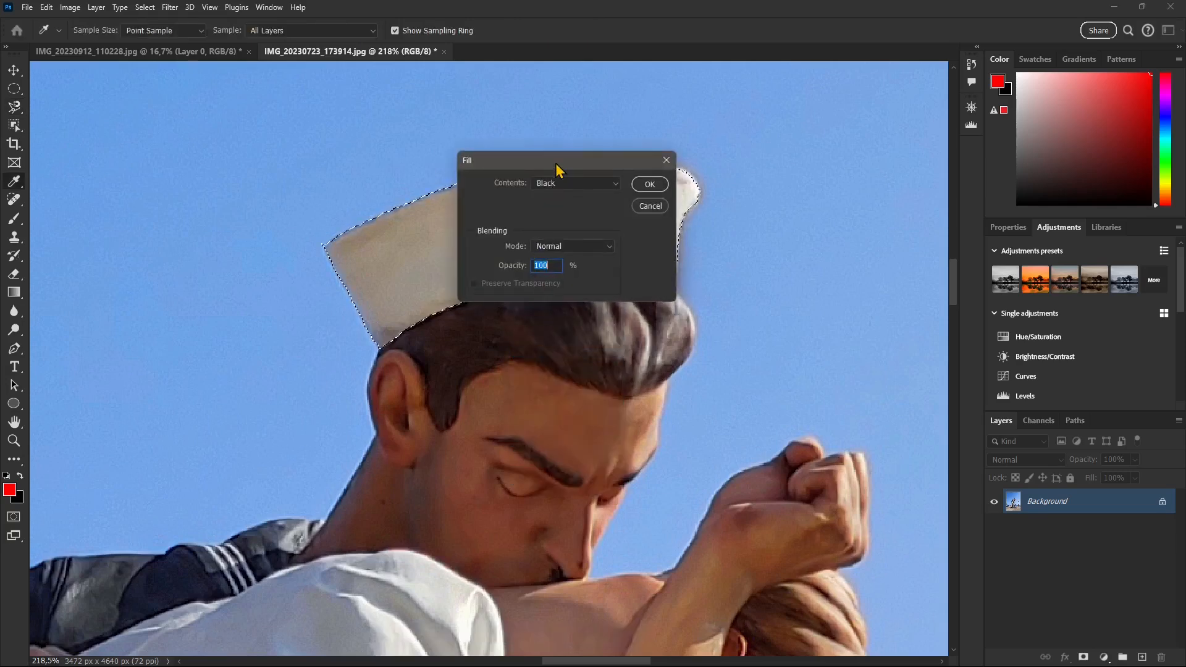
drag(556, 163, 769, 133)
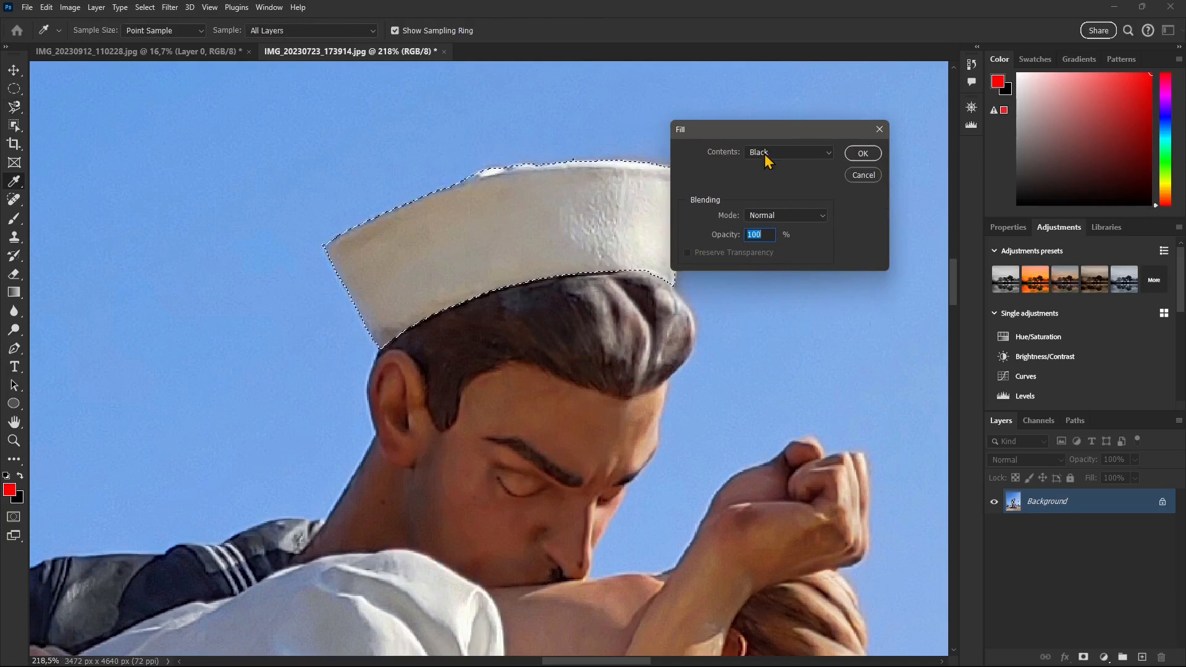
click(765, 154)
click(766, 166)
click(766, 154)
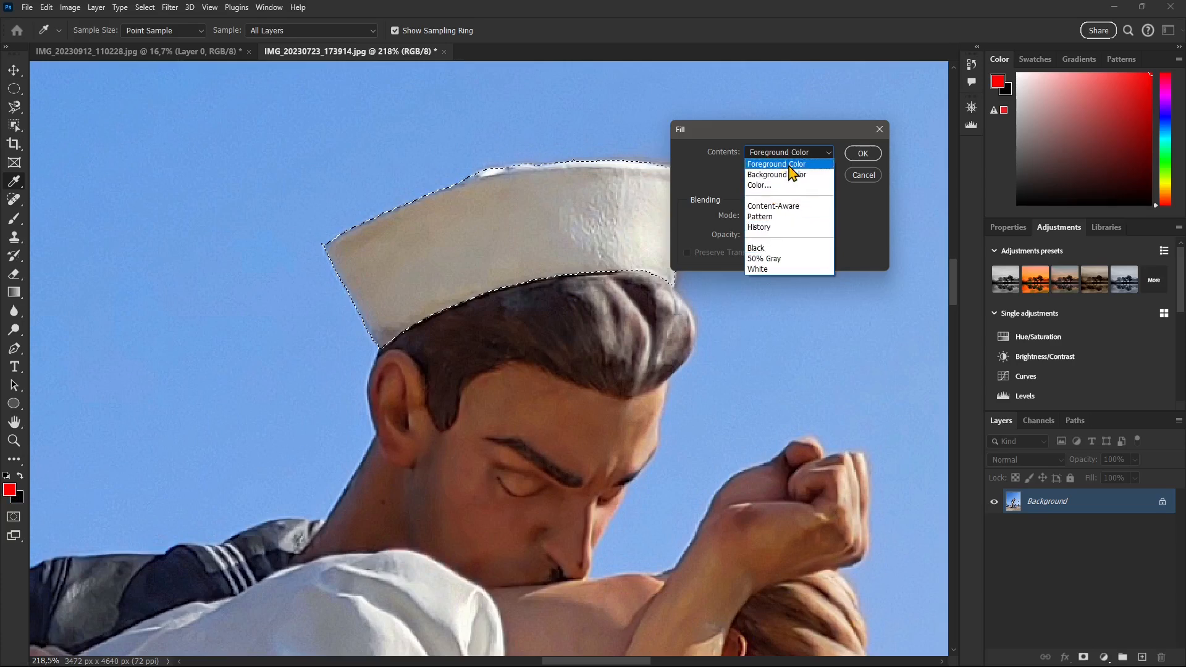
click(754, 185)
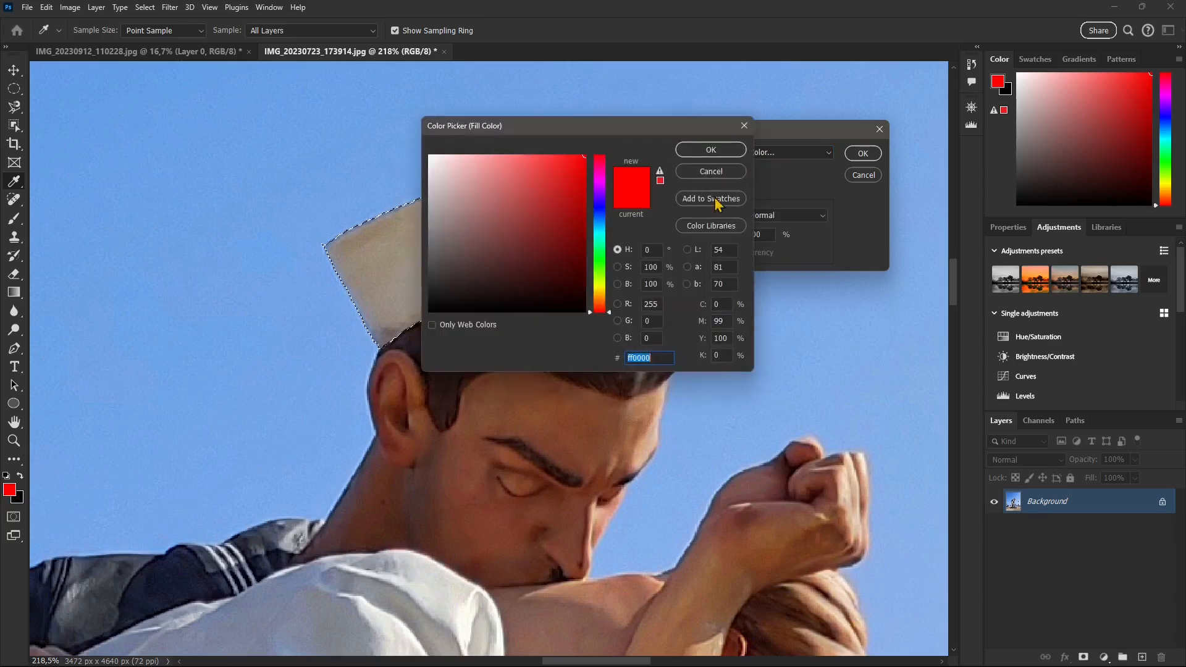
mouse_move(602, 236)
mouse_down()
mouse_move(603, 215)
mouse_move(604, 261)
mouse_move(606, 240)
mouse_up()
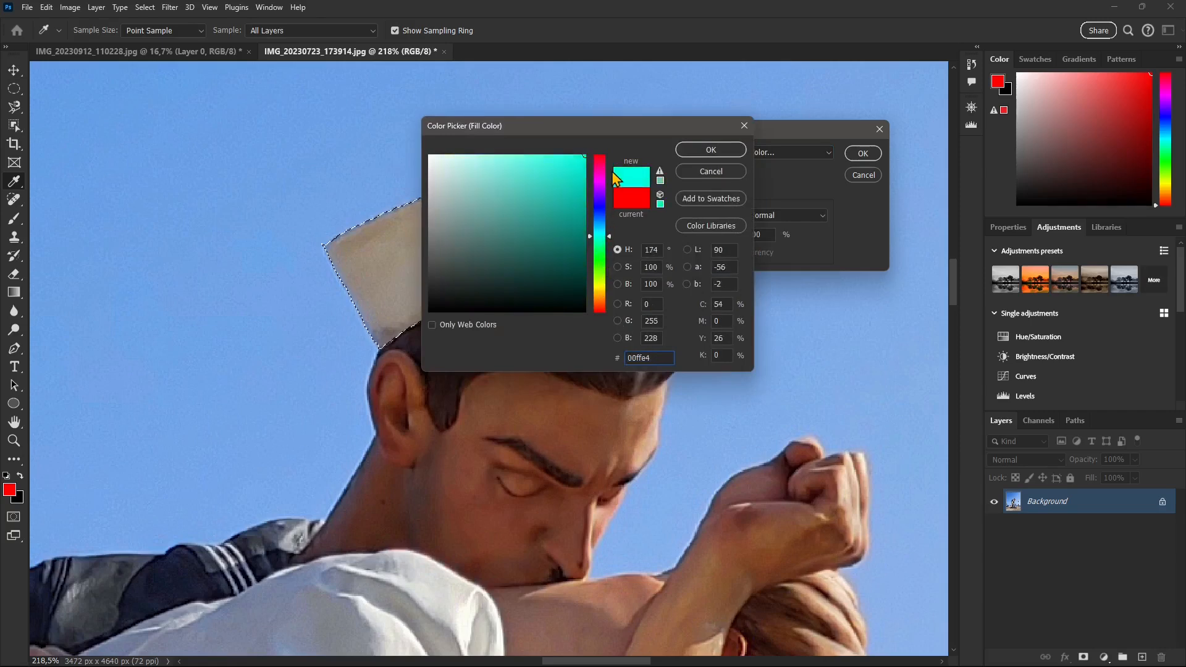
click(720, 151)
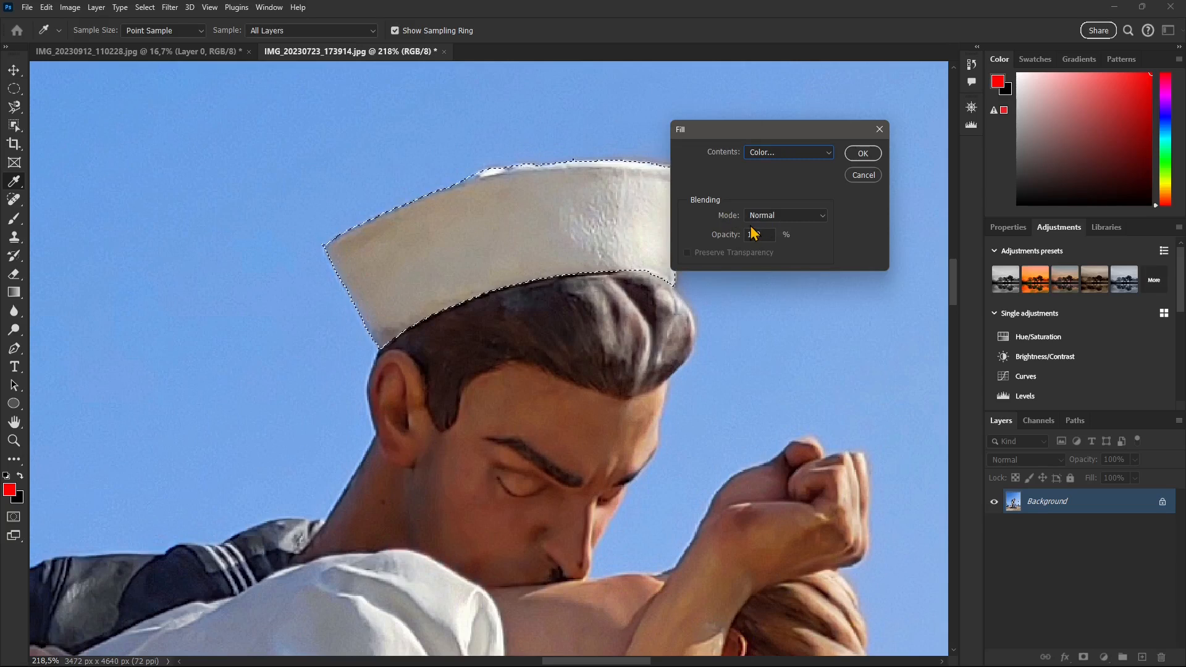
click(862, 154)
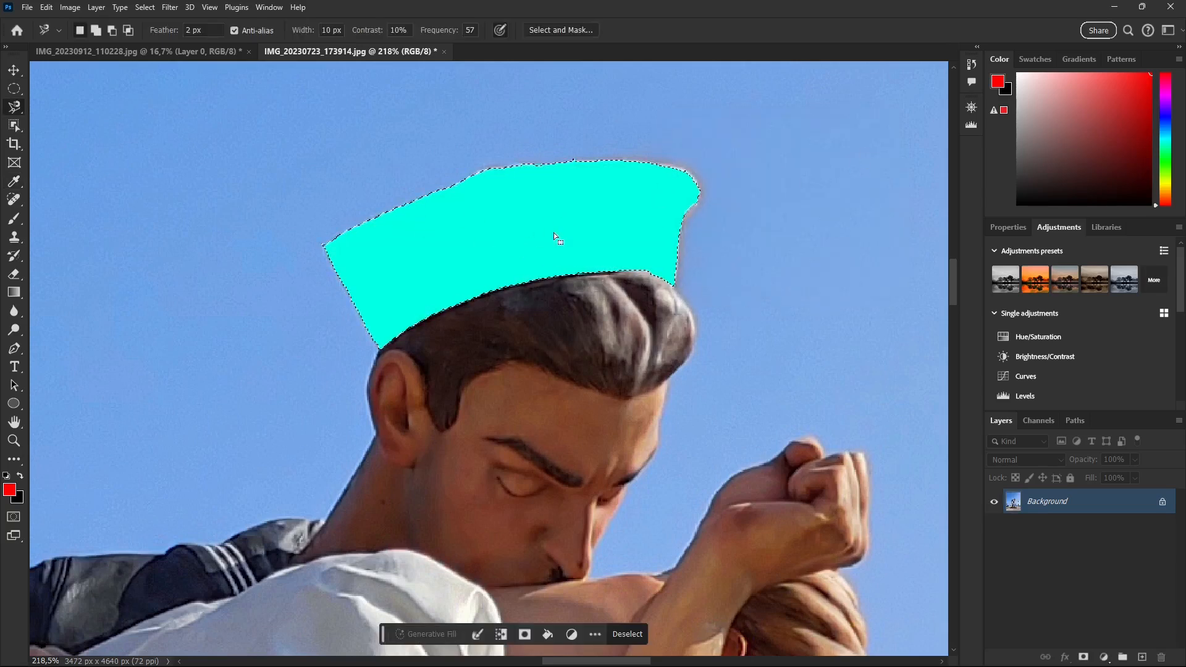
Step: Start fading the hat's cyan fill with 63% opacity in Normal mode
right_click(540, 209)
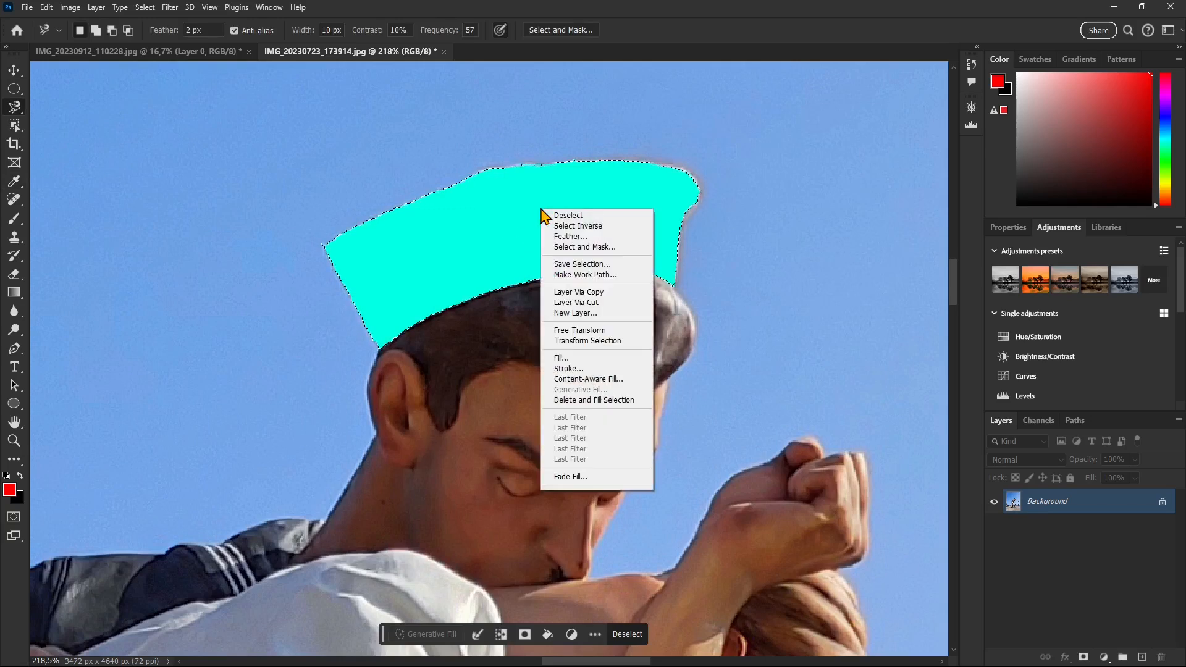
click(588, 477)
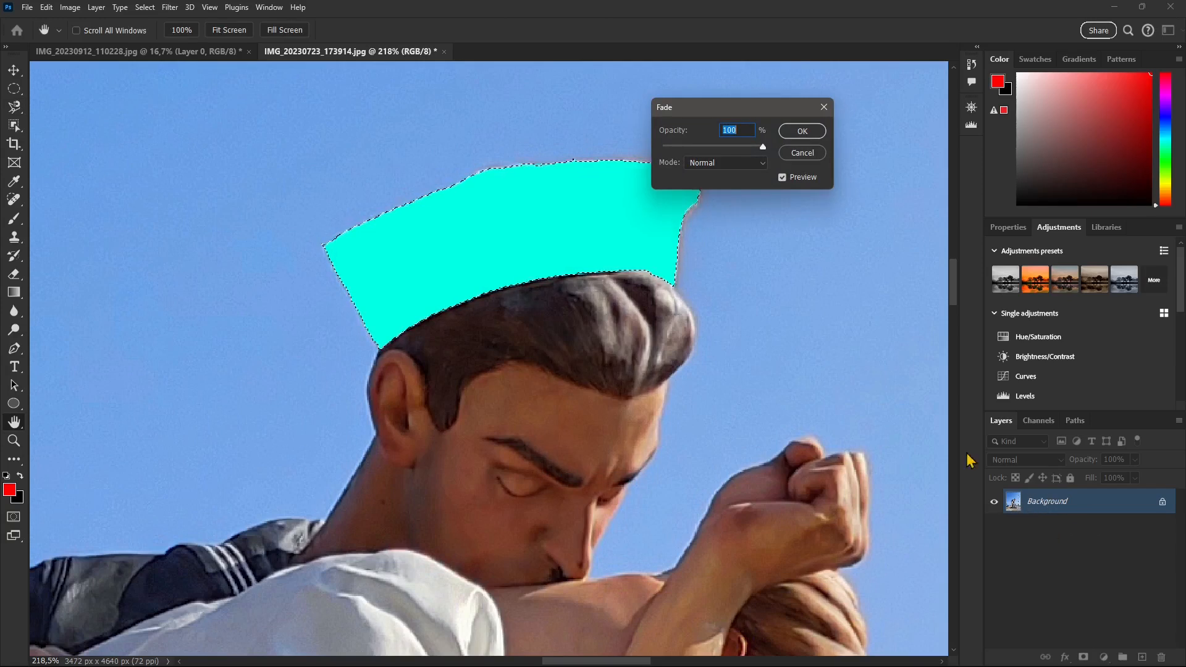
drag(764, 149, 725, 150)
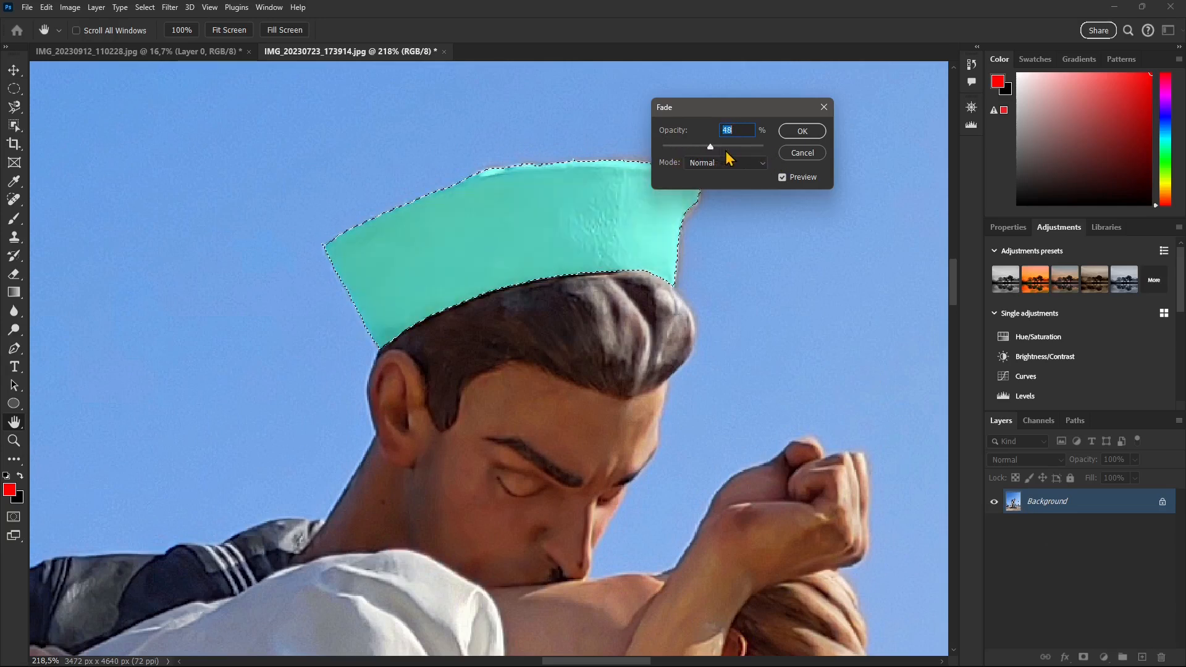
click(700, 166)
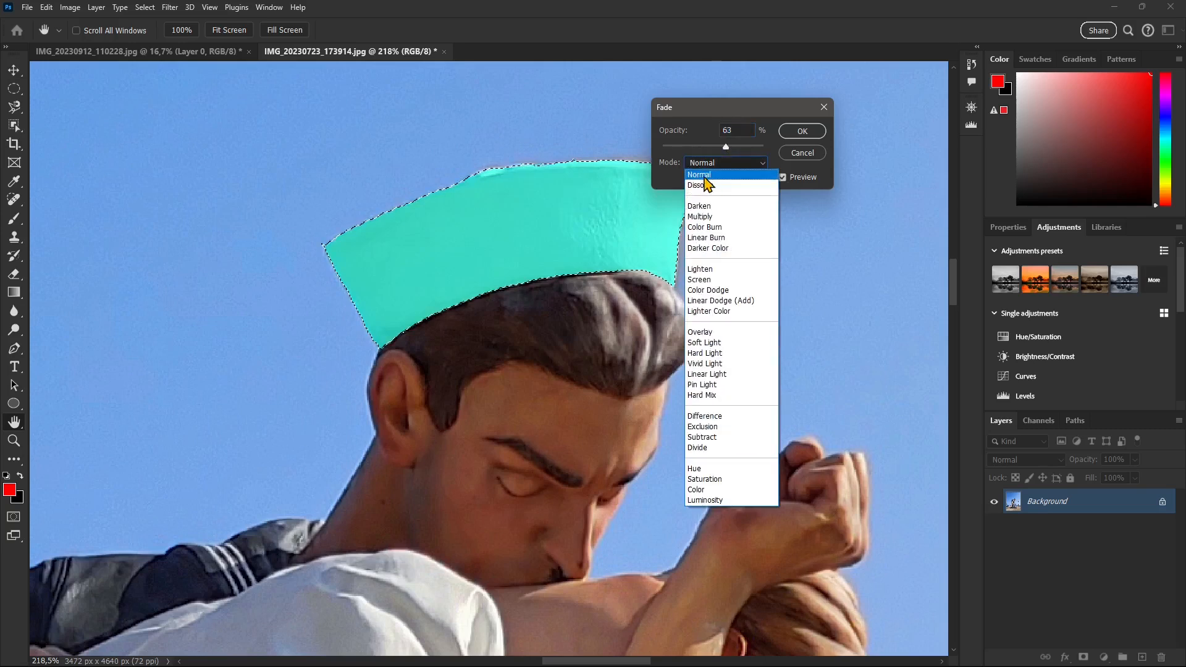
click(708, 174)
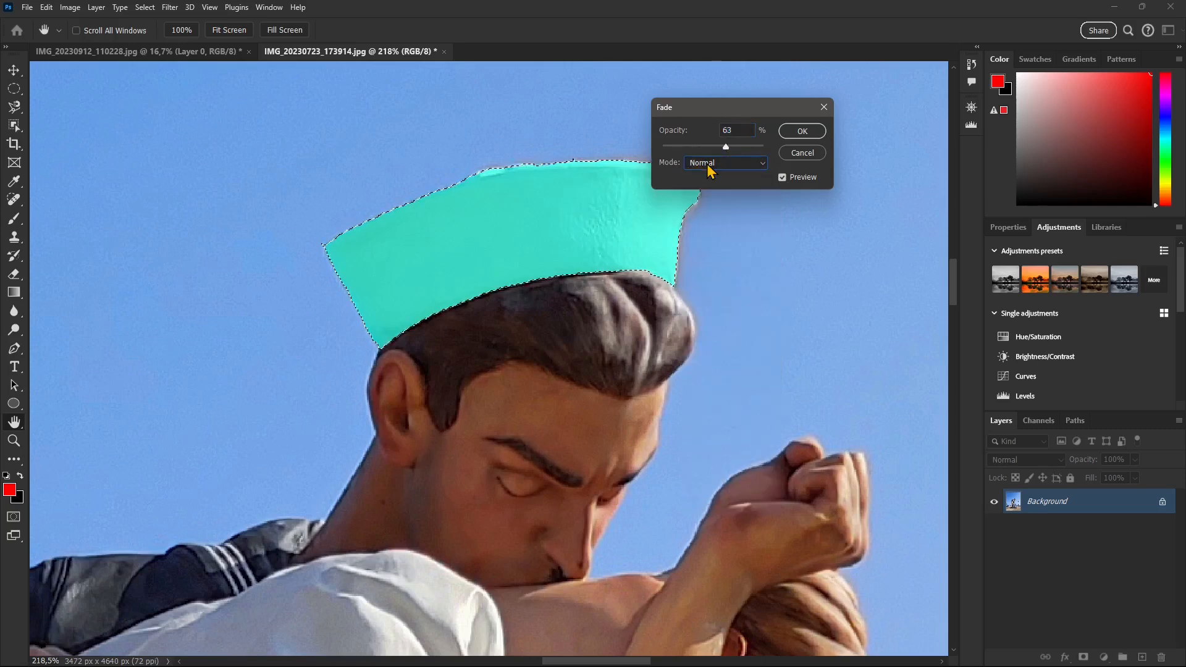
Step: Try out the blending modes for the fade on the hat and choose Subtract
key(Down)
key(Down)
key(Down)
key(Down)
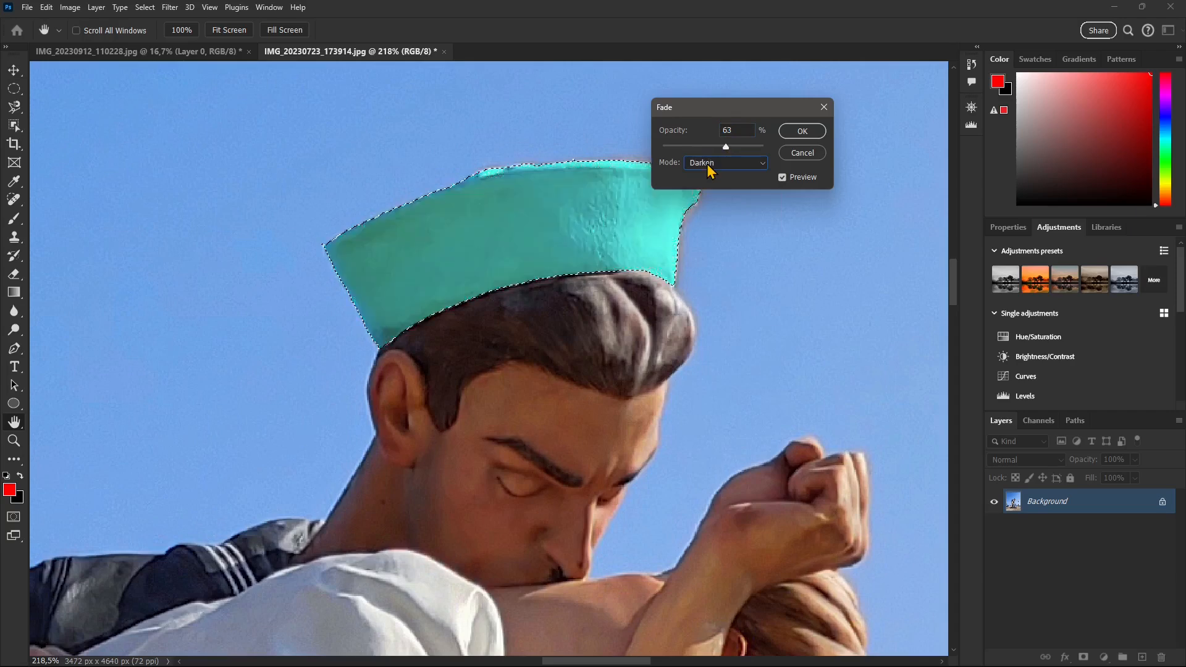
key(Down)
key(Down)
key(Down)
key(Down)
key(Down)
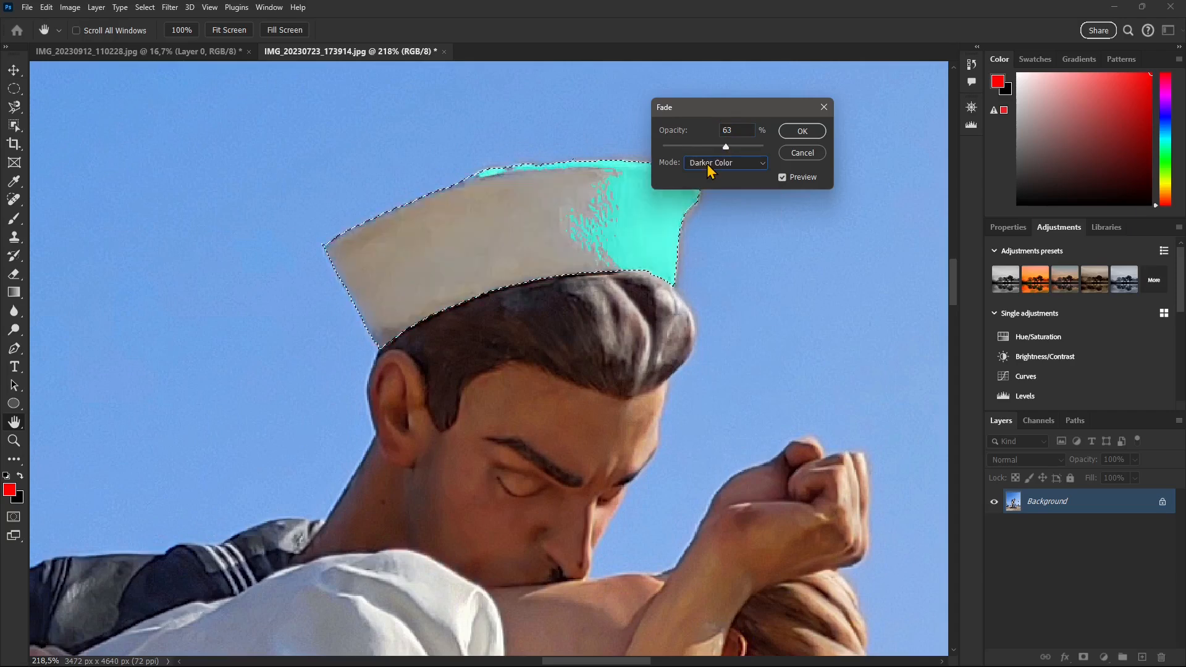
key(Down)
key(Down)
key(Down)
key(Down)
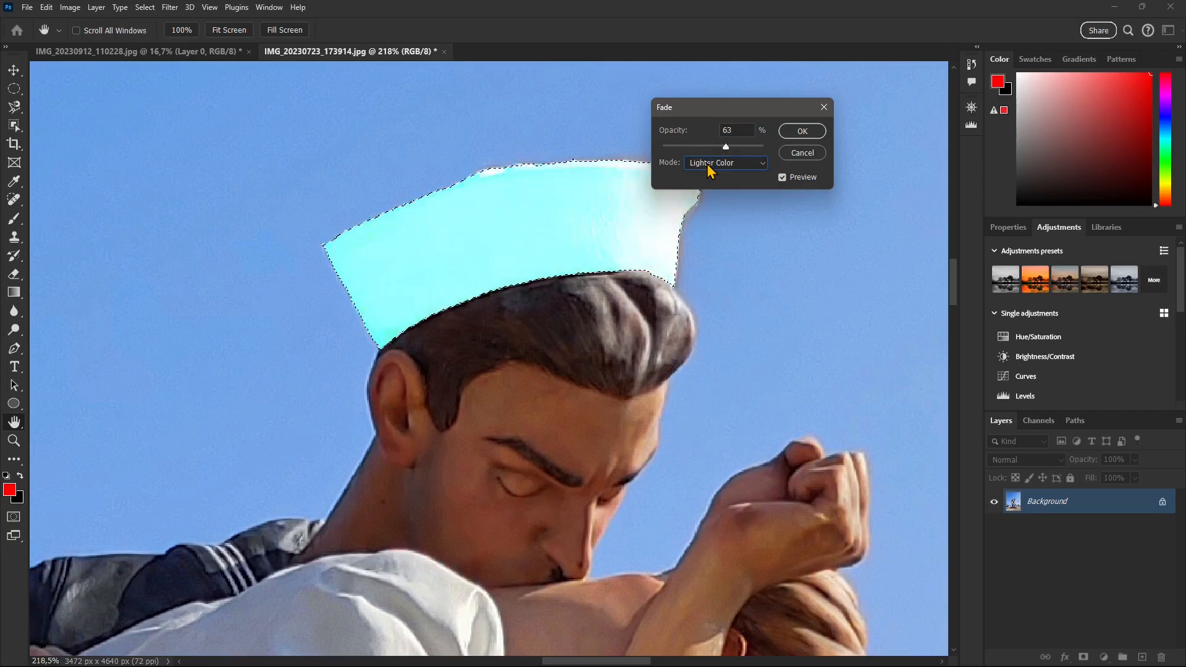
key(Down)
key(Down)
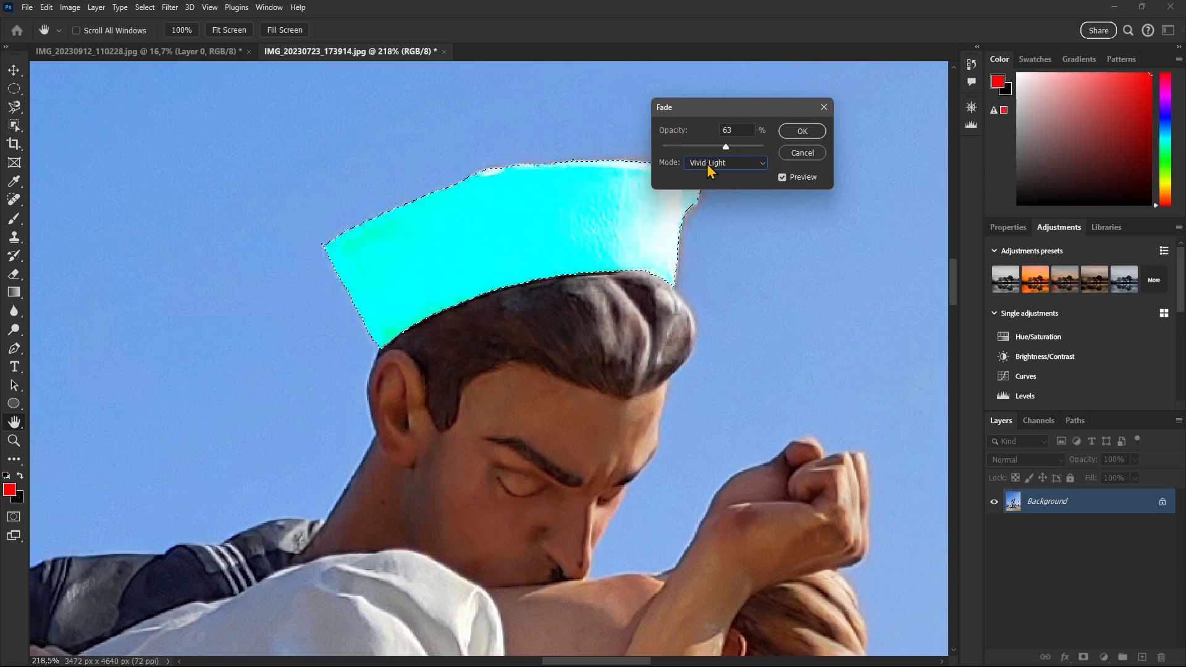
key(Up)
key(Up)
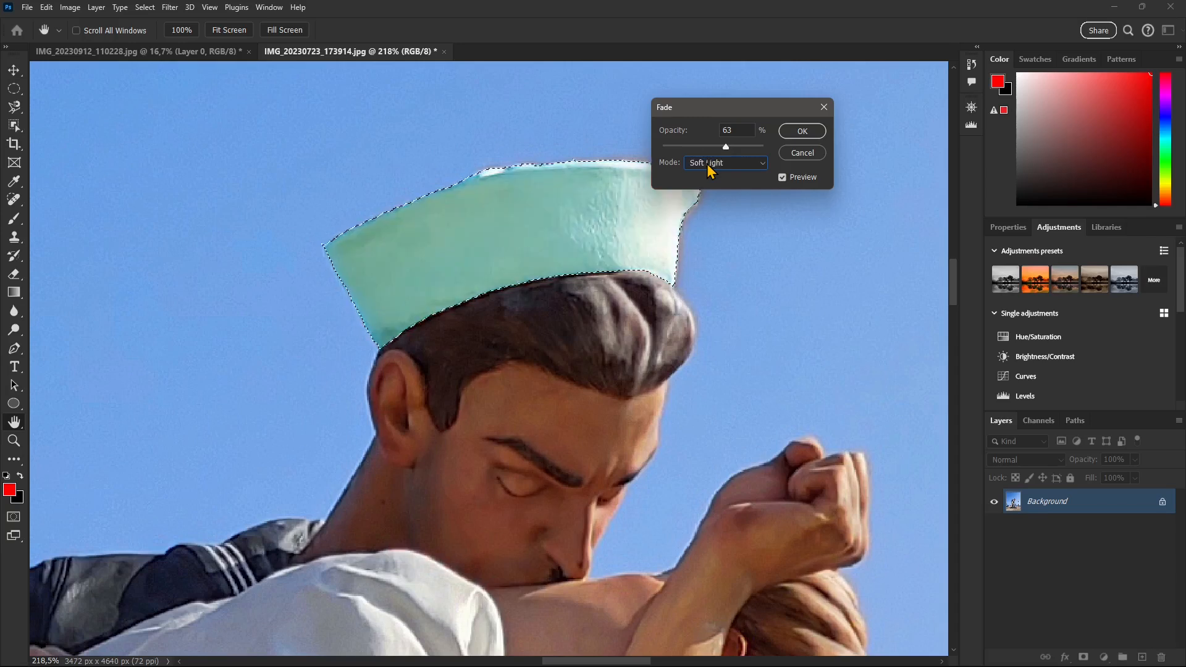
key(Down)
key(Down)
key(Down)
key(Down)
key(Down)
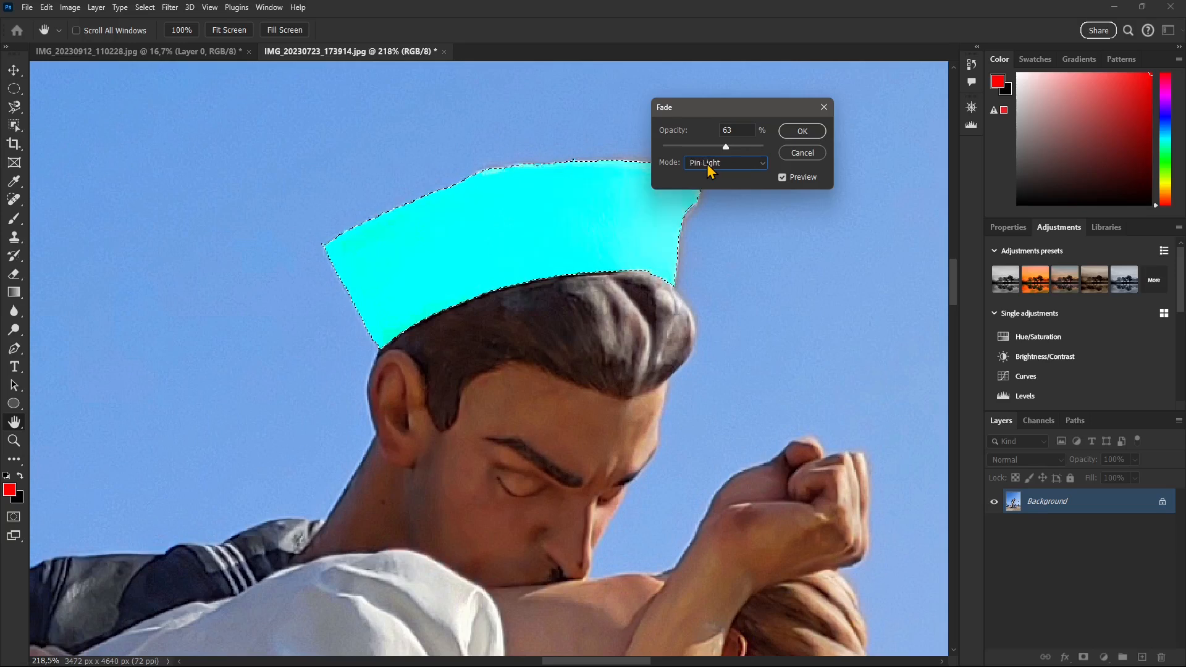
key(Down)
key(Down)
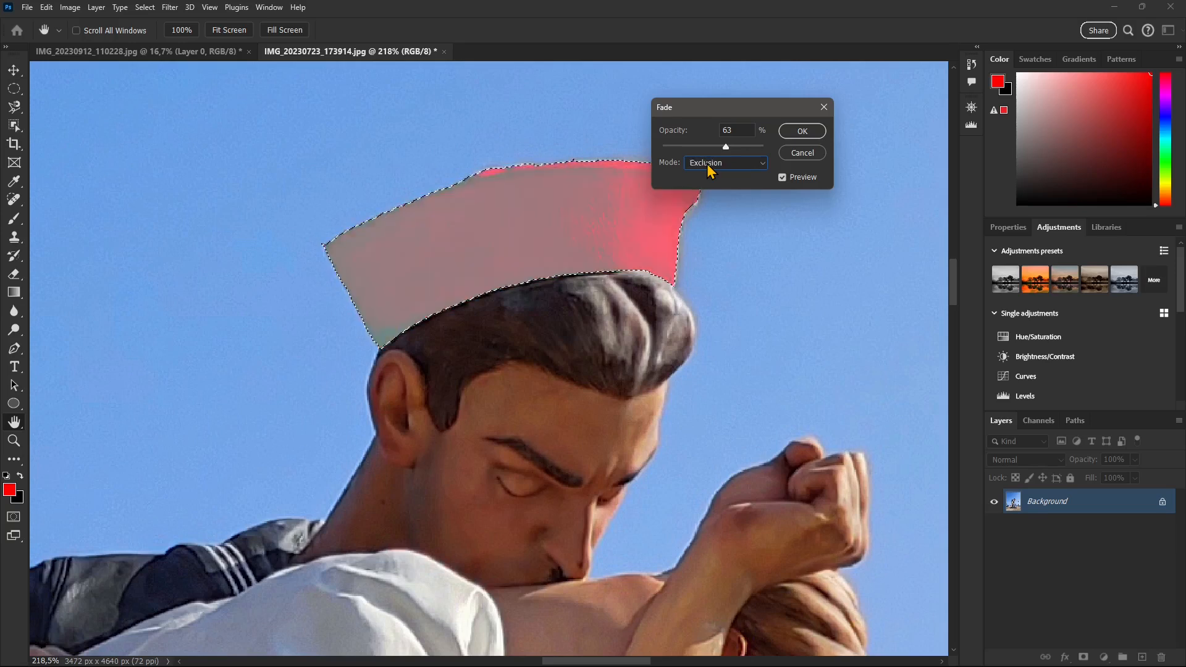
key(Up)
key(Down)
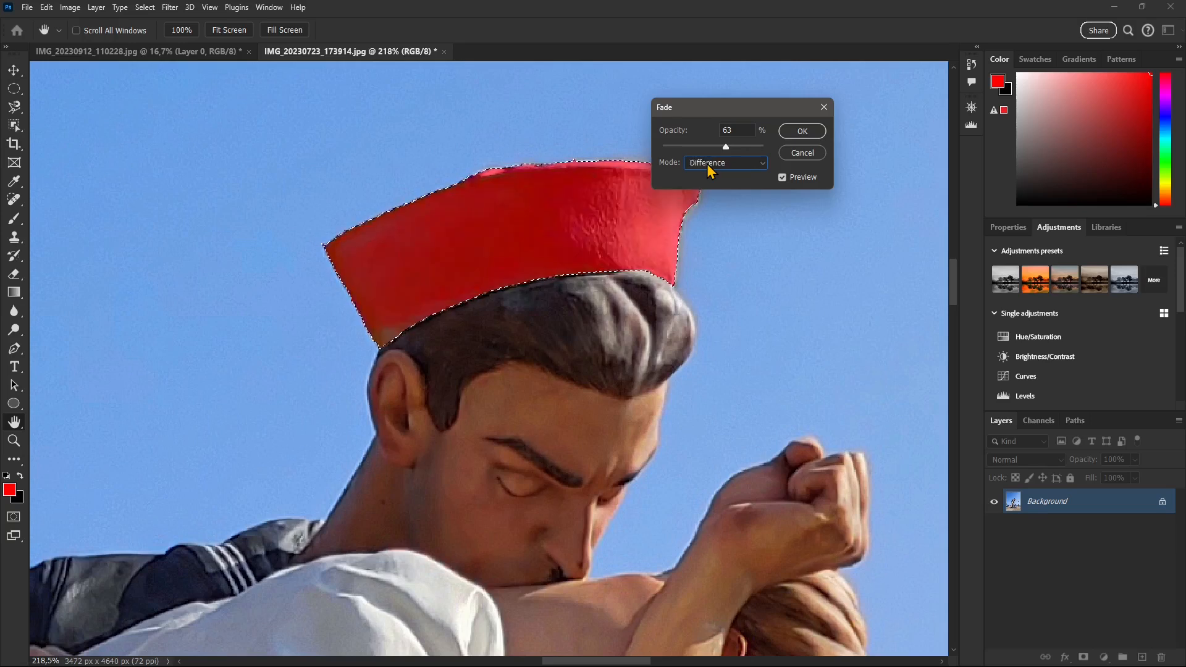
key(Down)
key(Down)
key(Down)
key(Down)
key(Down)
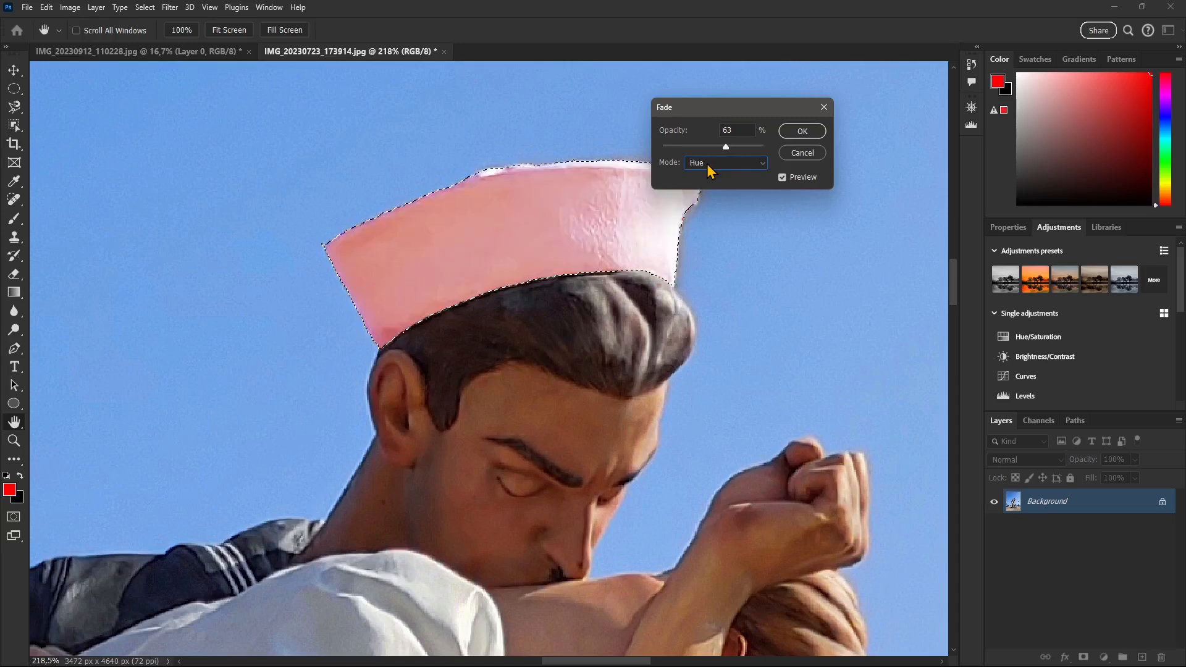
key(Down)
key(Up)
key(Up)
key(Up)
key(Up)
key(Up)
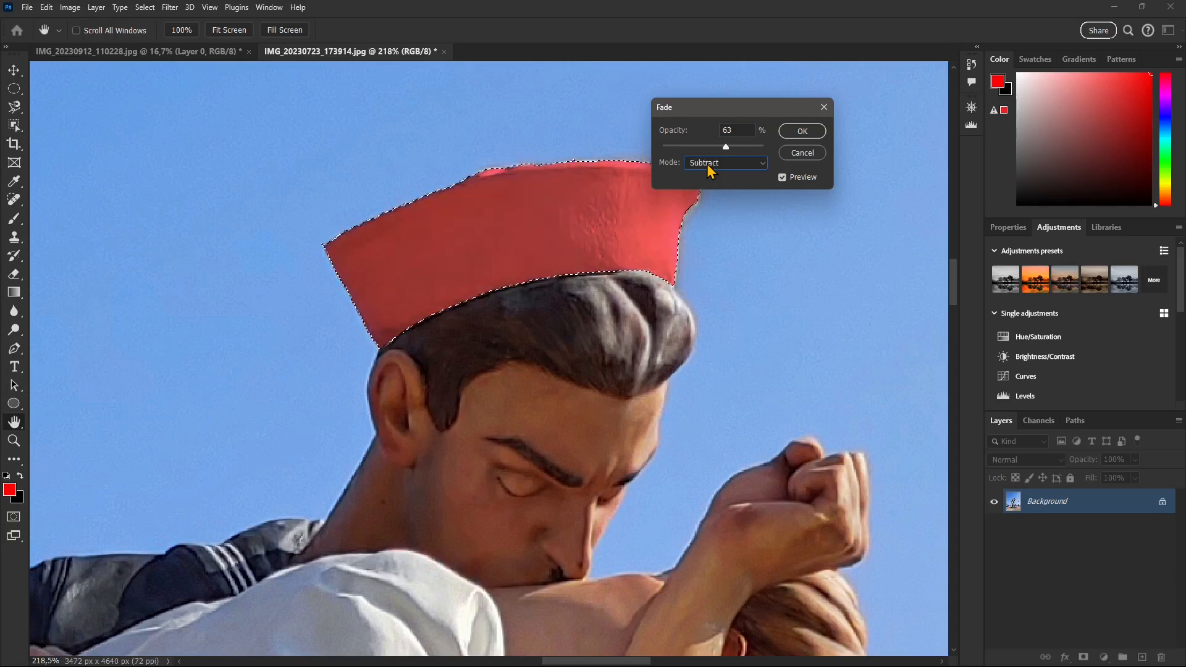
Step: Fine-tune the opacity of the Subtract fade and apply it, and clear the hat selection
drag(723, 147, 698, 147)
click(720, 149)
click(814, 131)
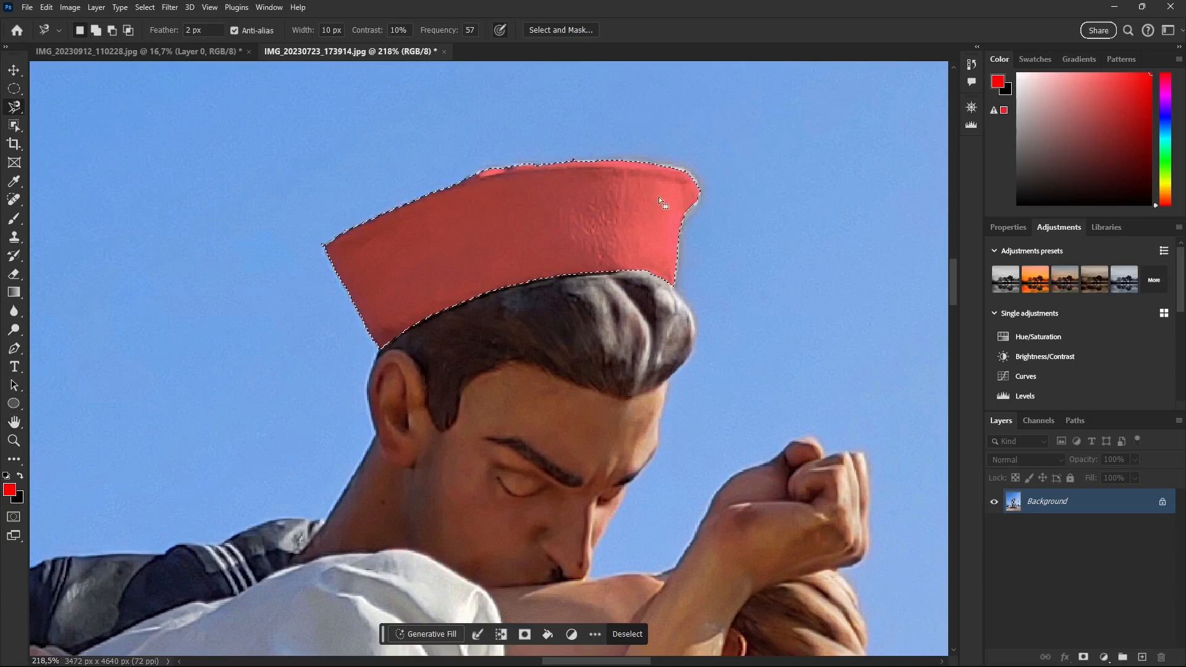
right_click(611, 187)
click(636, 194)
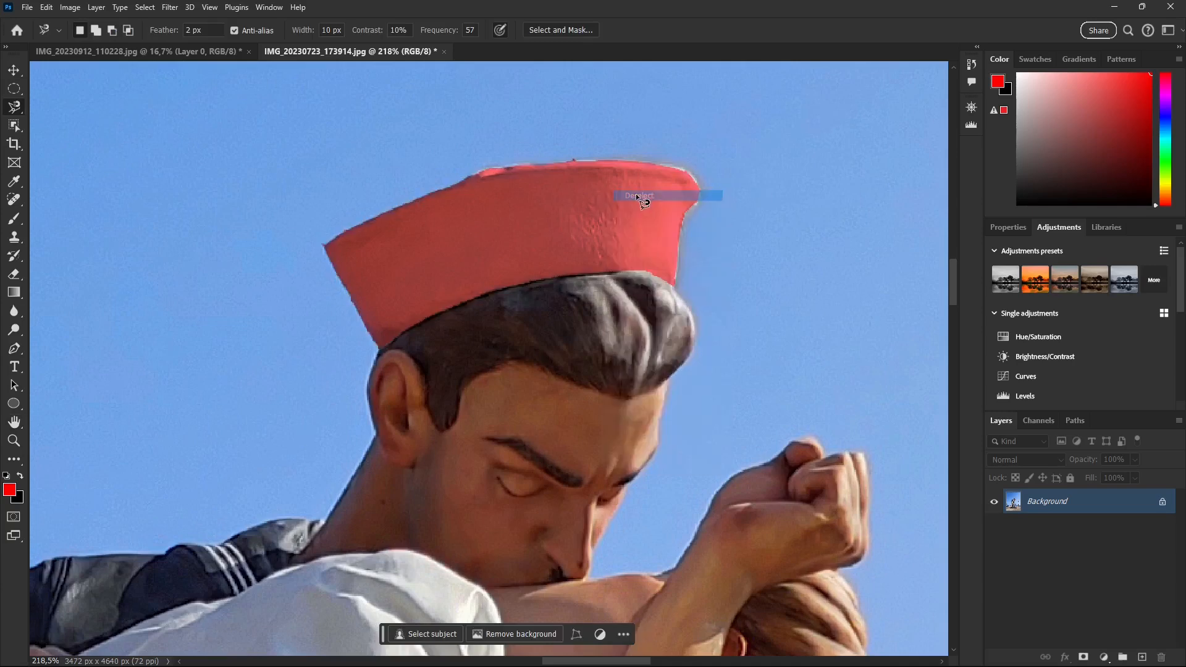
Step: Start tracing the sailor's outline with the Magnetic Lasso from the collar up to the hat's back corner
scroll(540, 209, down, 10)
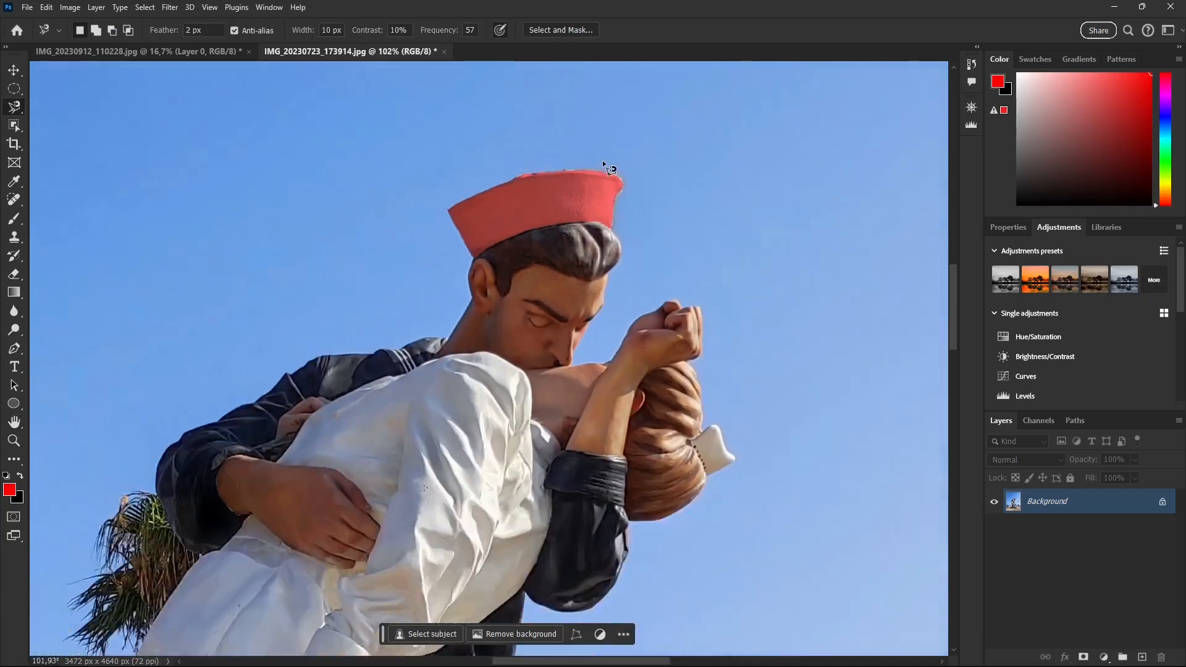
scroll(601, 138, down, 2)
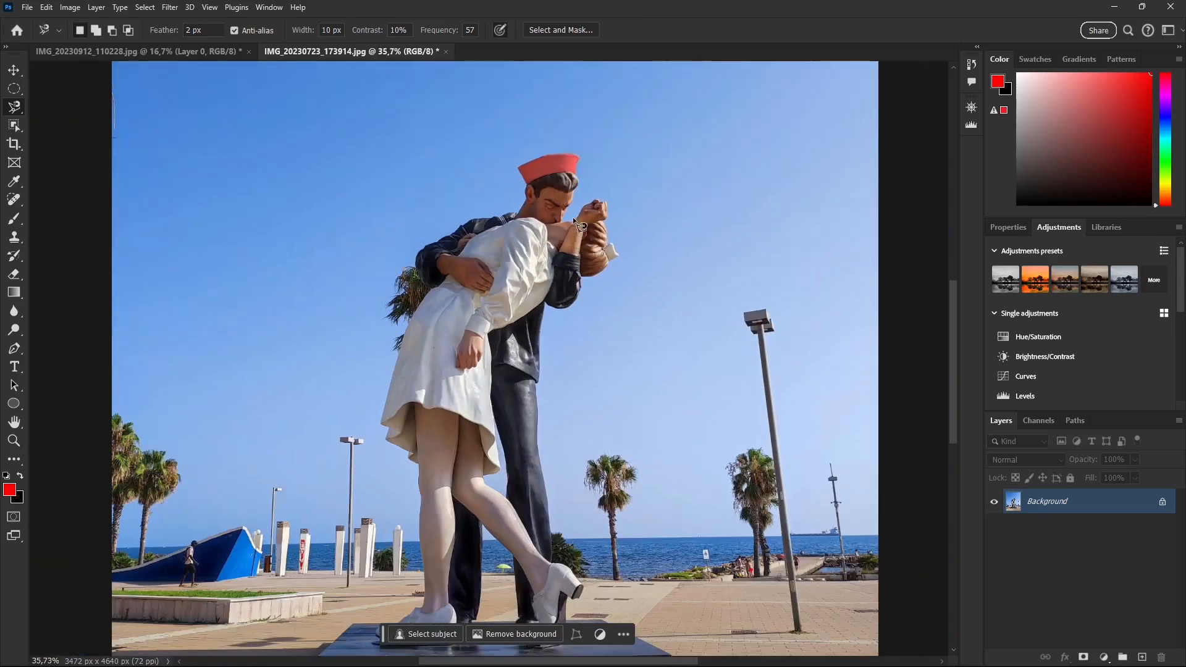
right_click(14, 107)
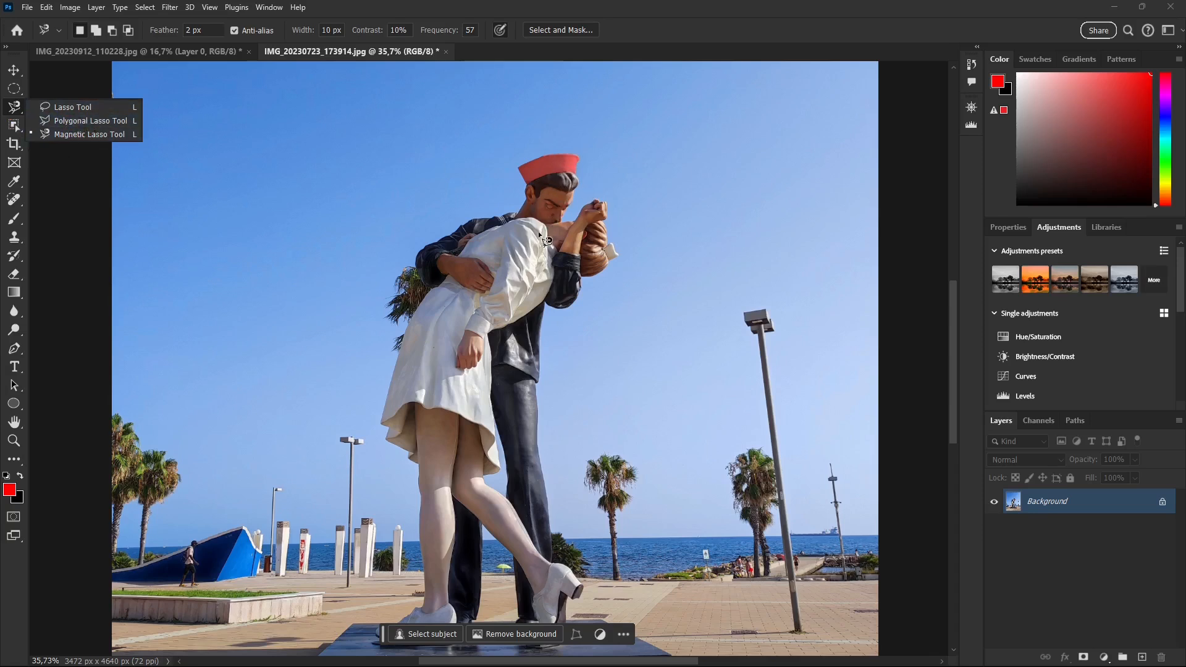
click(76, 139)
scroll(496, 227, up, 2)
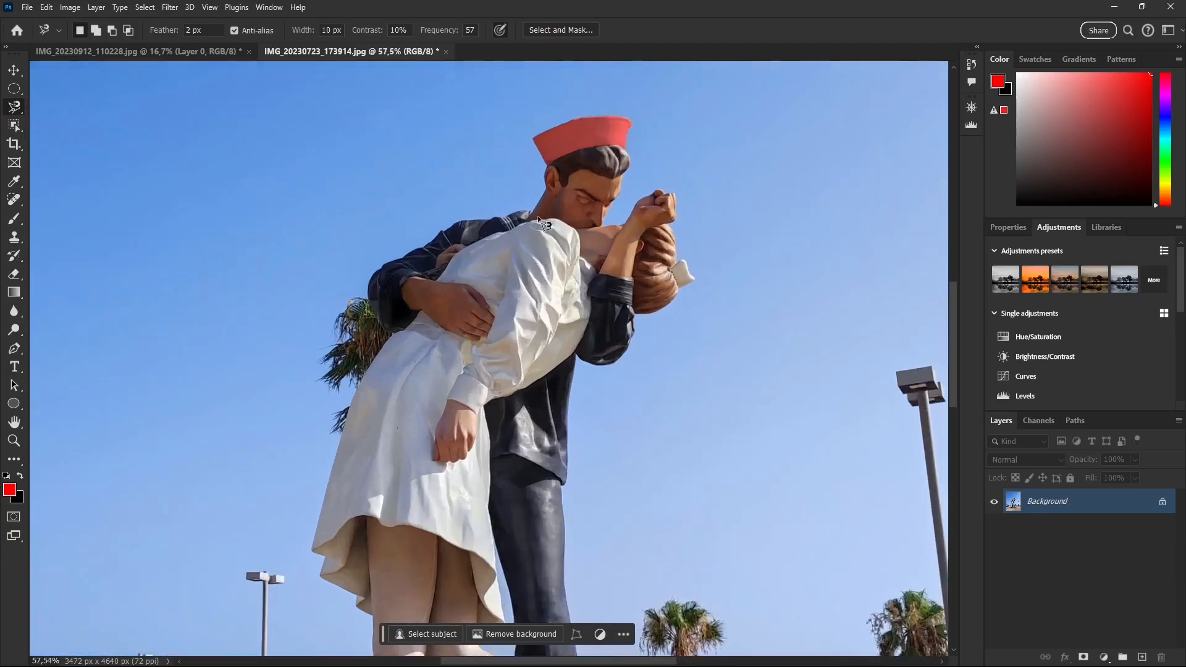
scroll(531, 235, up, 2)
click(532, 228)
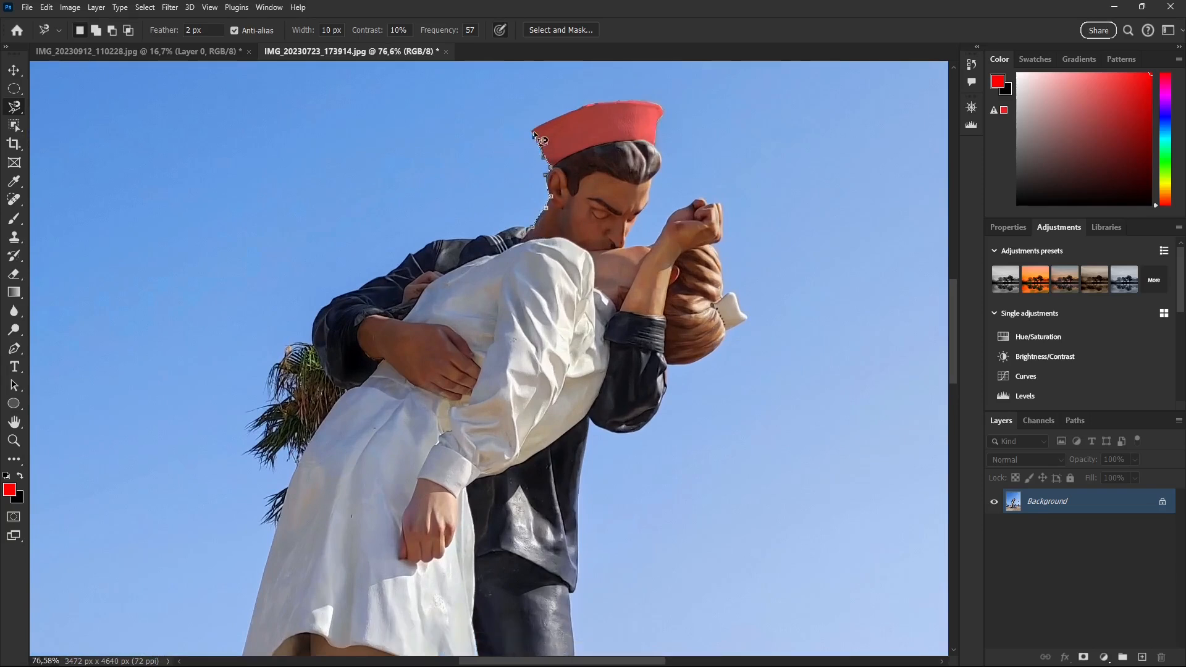
key(ctrl+plus)
key(ctrl+plus)
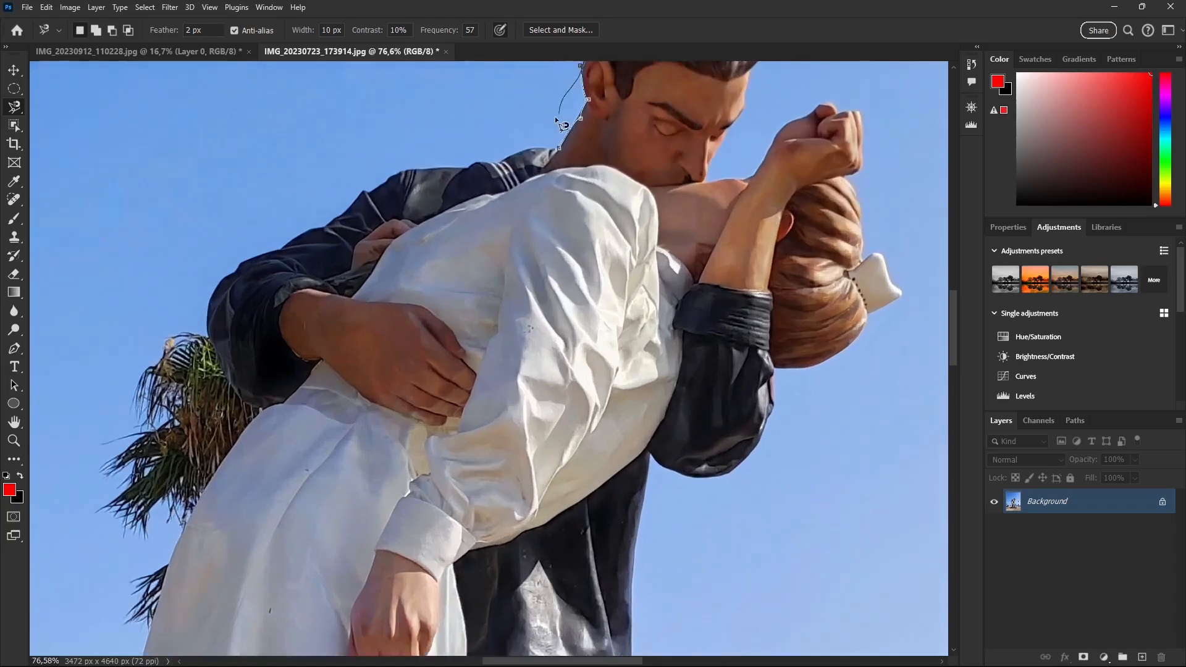
key(ctrl+plus)
scroll(566, 135, up, 10)
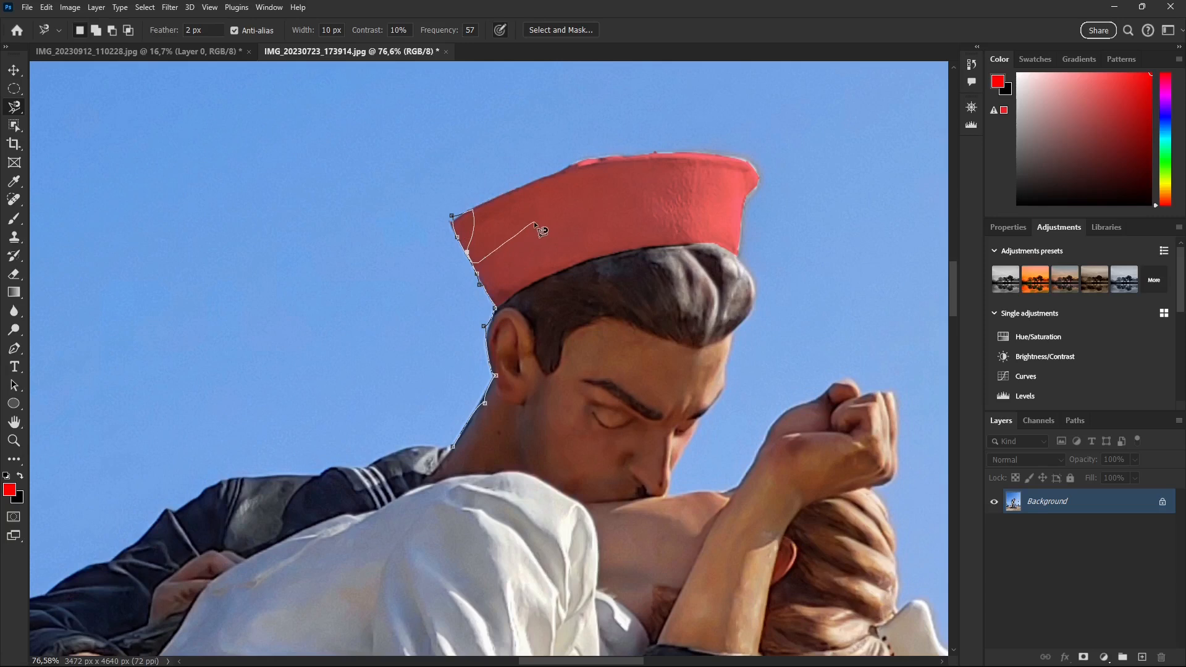
Step: Remove the stray anchor points on the hat, continue the trace around the hat, hair and face, and cancel it
key(BackSpace)
key(BackSpace)
click(662, 150)
click(718, 153)
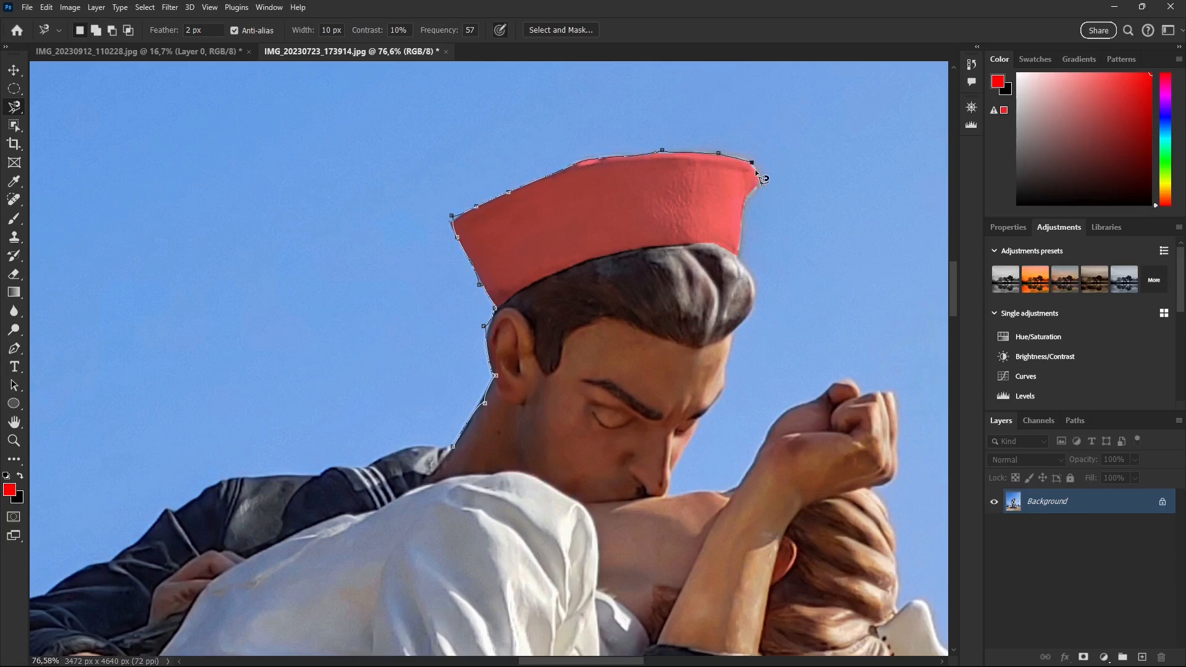
click(738, 258)
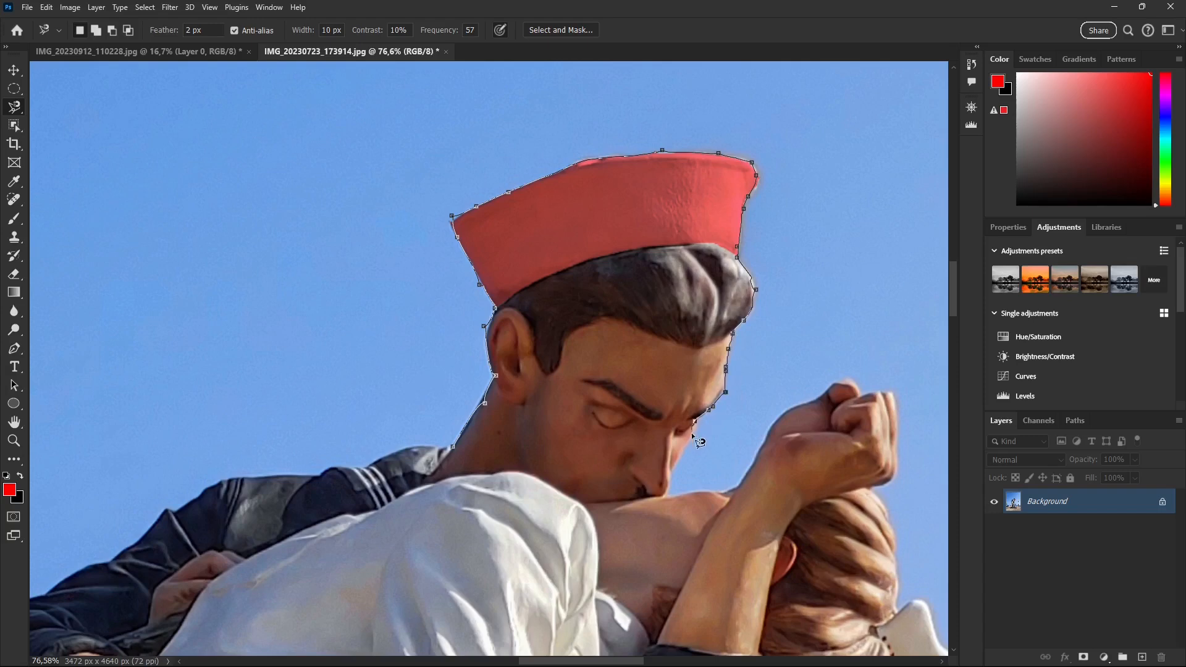
click(690, 462)
key(Escape)
Step: Select the whole statue couple with the Object Selection tool
scroll(517, 242, down, 5)
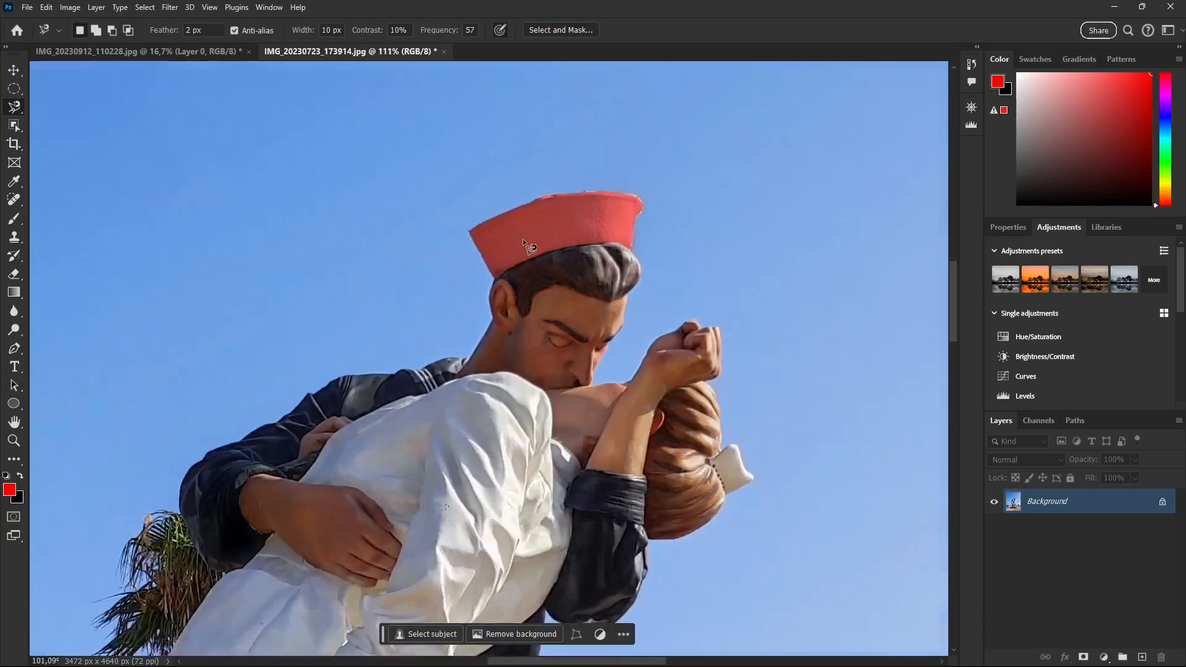
scroll(580, 252, down, 5)
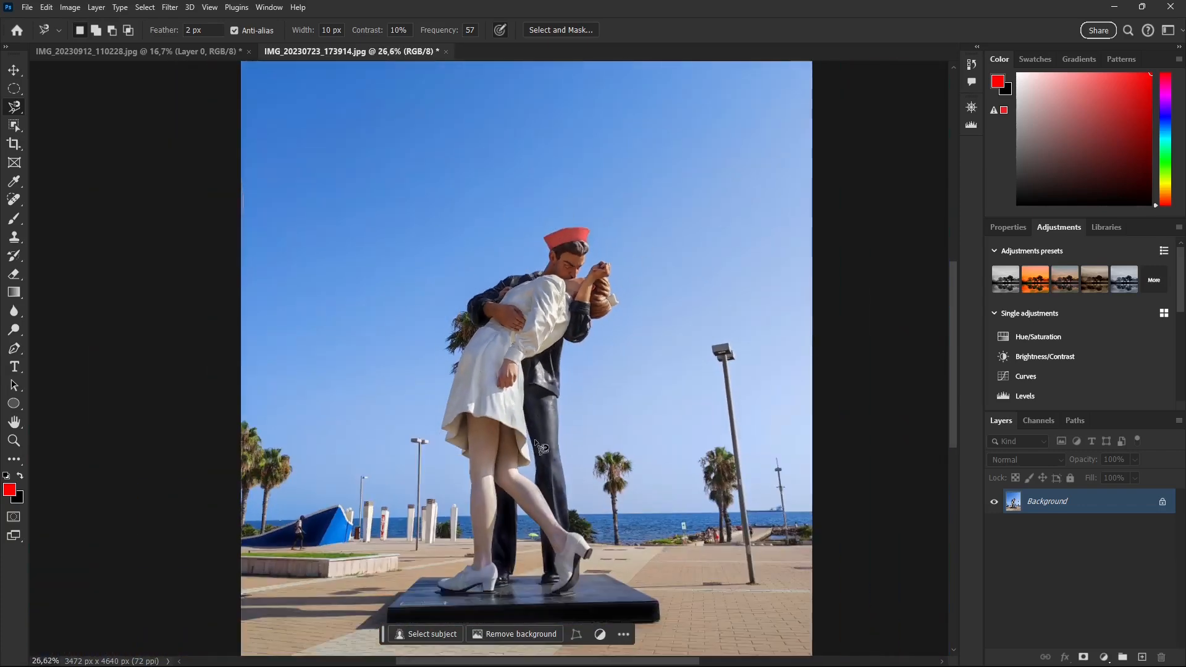
scroll(505, 414, down, 1)
scroll(500, 408, down, 2)
scroll(471, 454, up, 3)
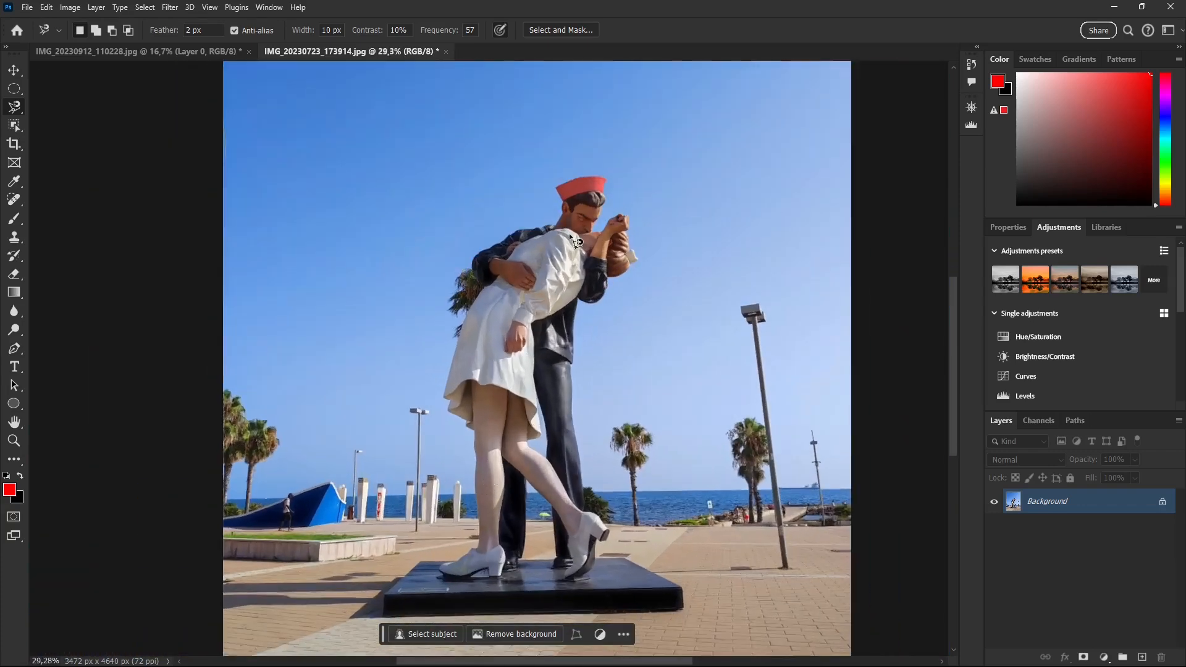
scroll(613, 189, up, 4)
scroll(606, 177, down, 3)
scroll(554, 275, up, 1)
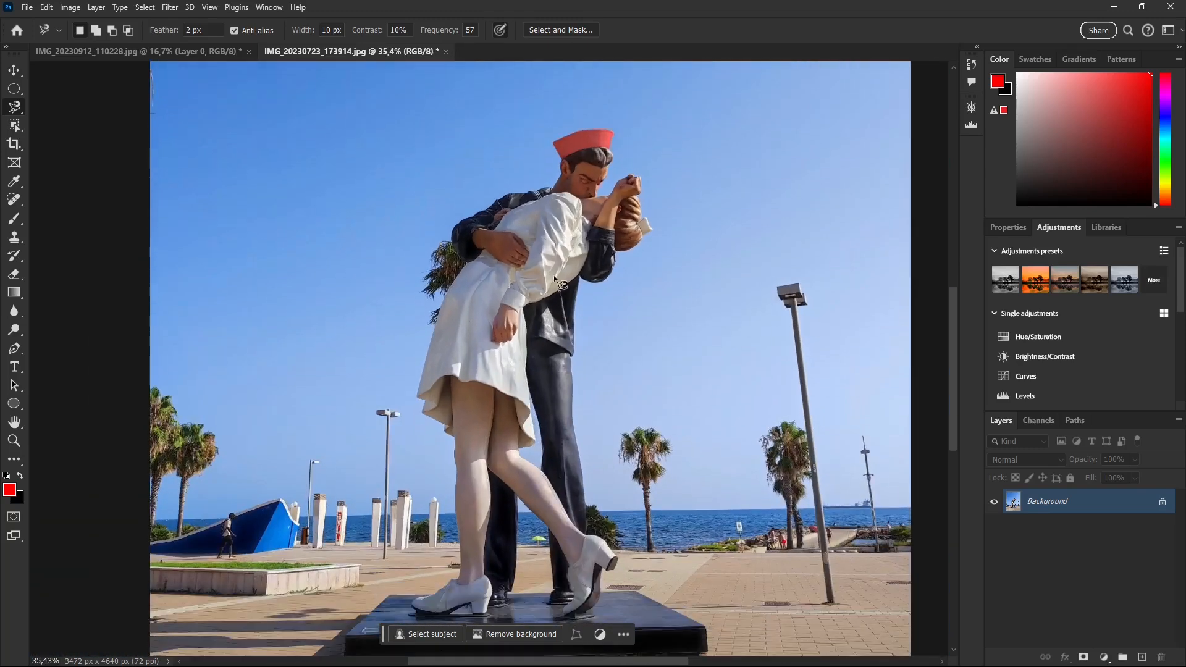
click(14, 127)
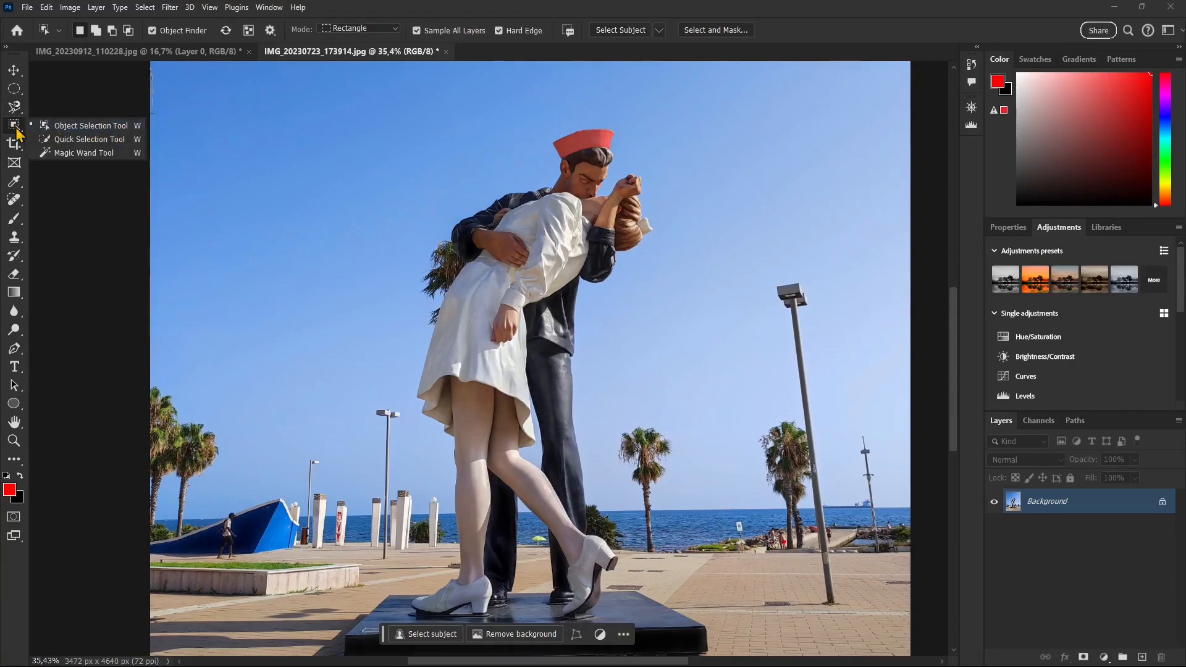
click(122, 133)
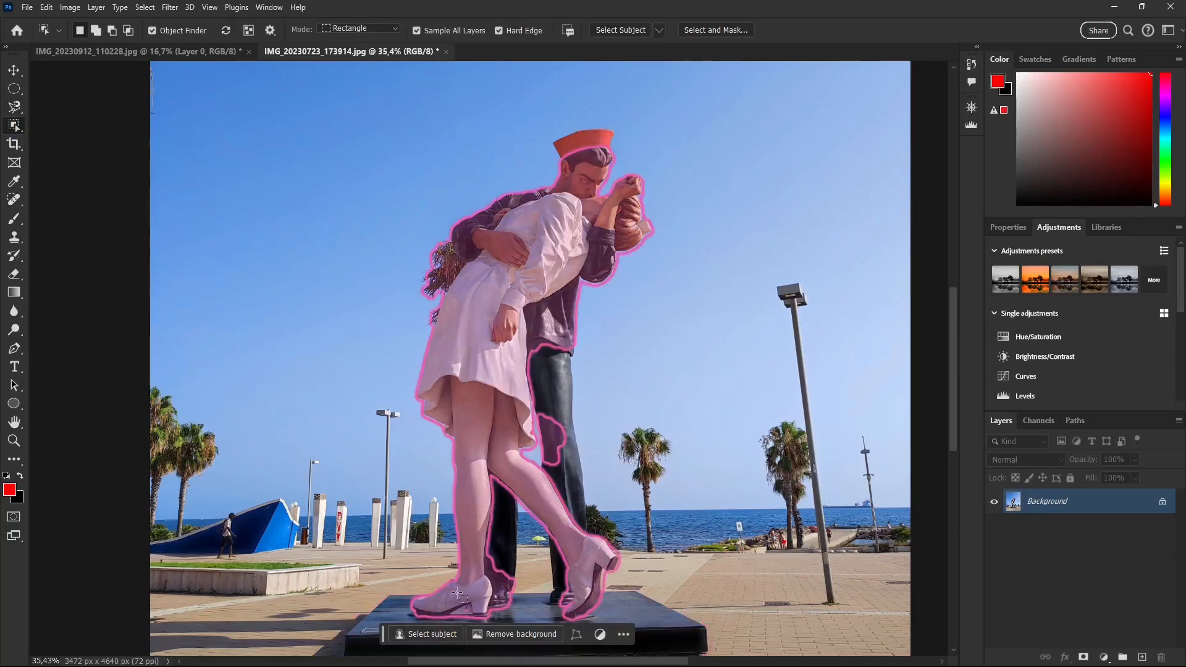
right_click(14, 124)
click(85, 129)
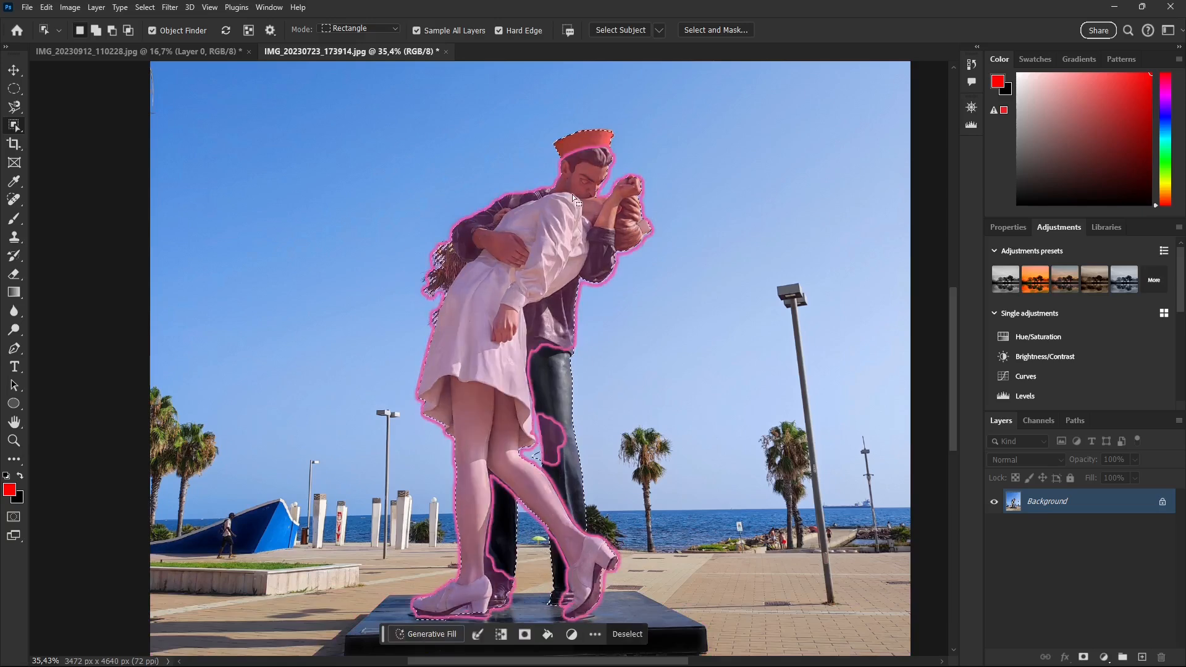
click(563, 504)
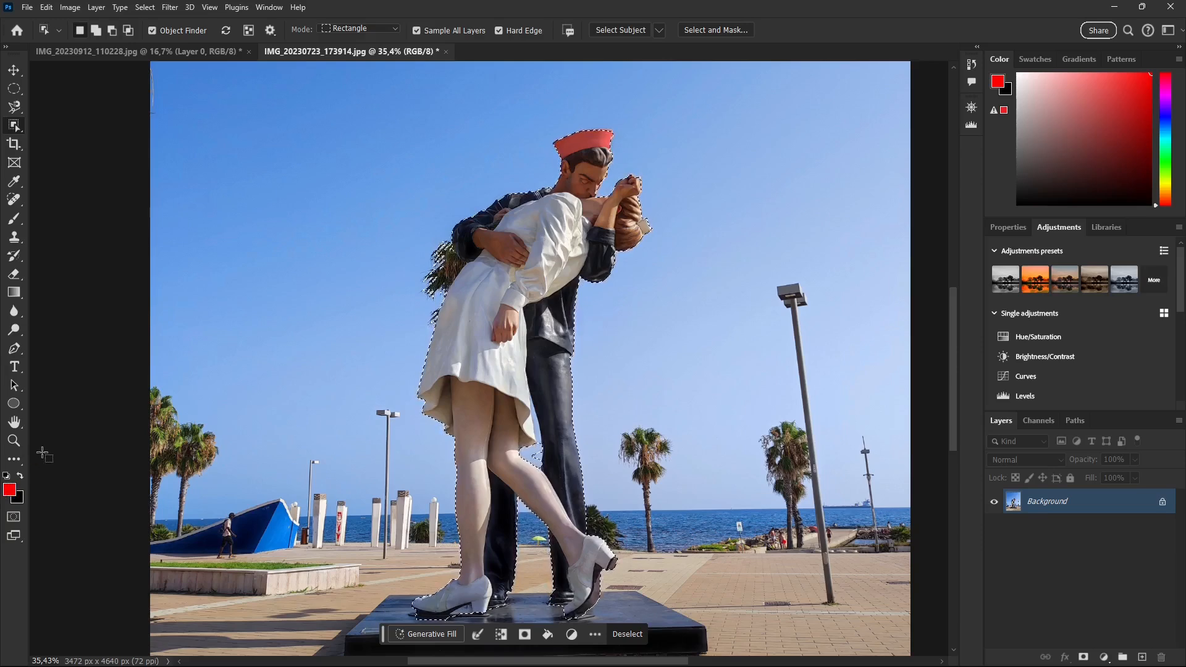
Step: Switch to the Magnetic Lasso and open the couple's selection in the Select and Mask workspace
click(479, 637)
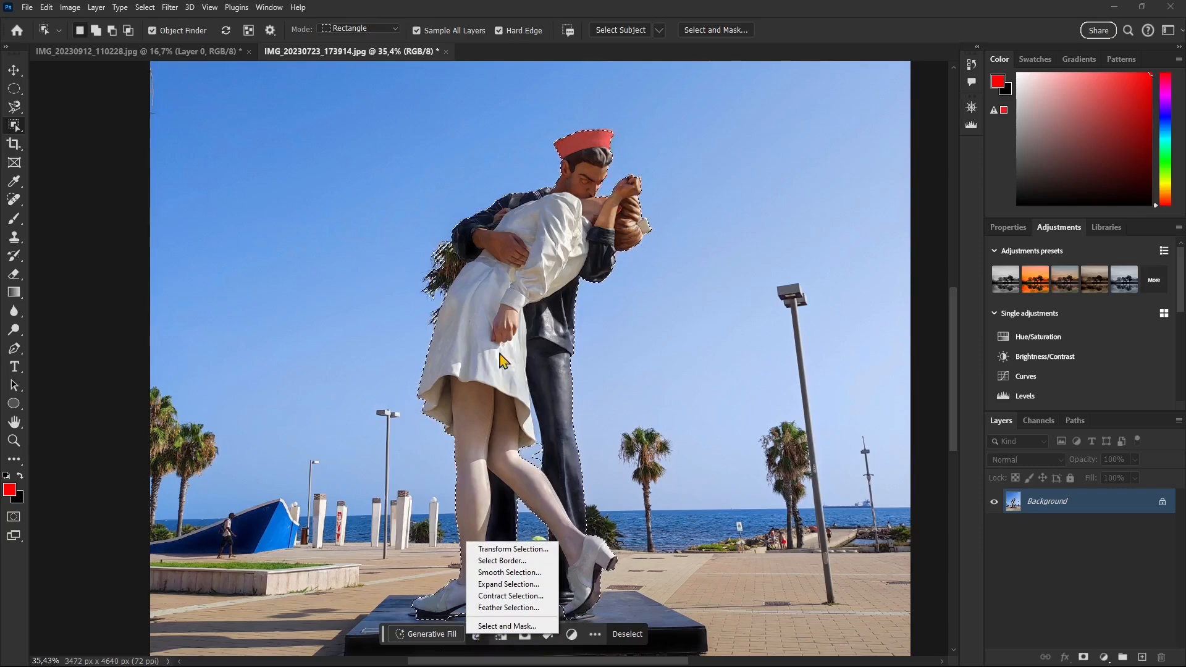
click(13, 108)
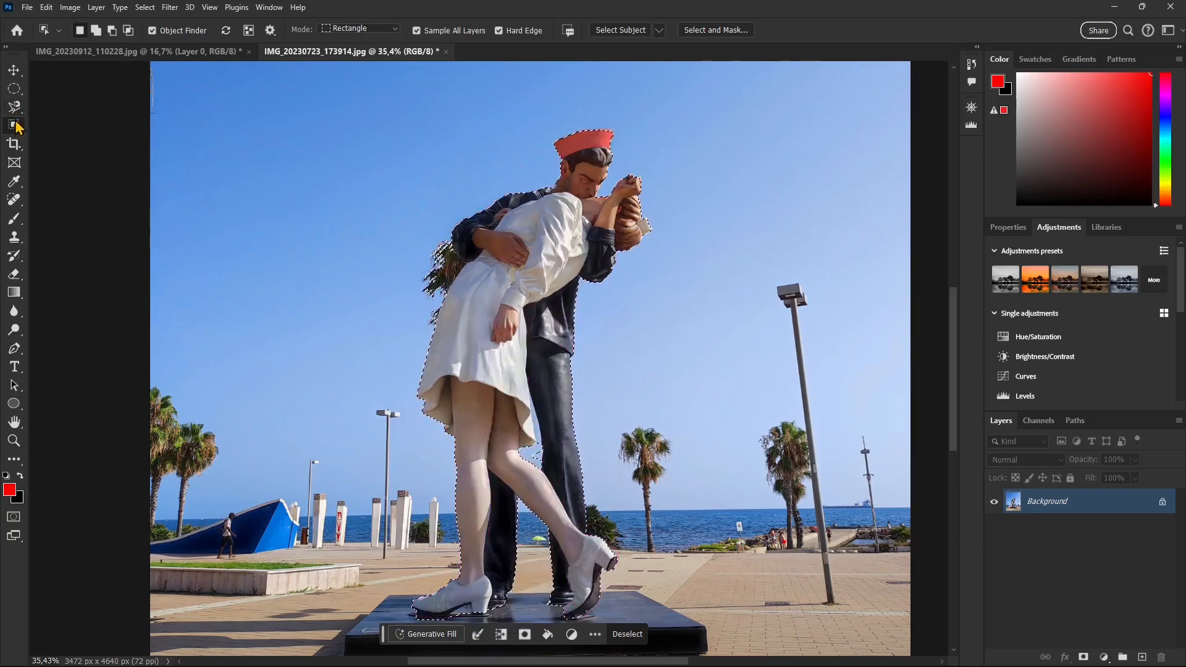
click(14, 108)
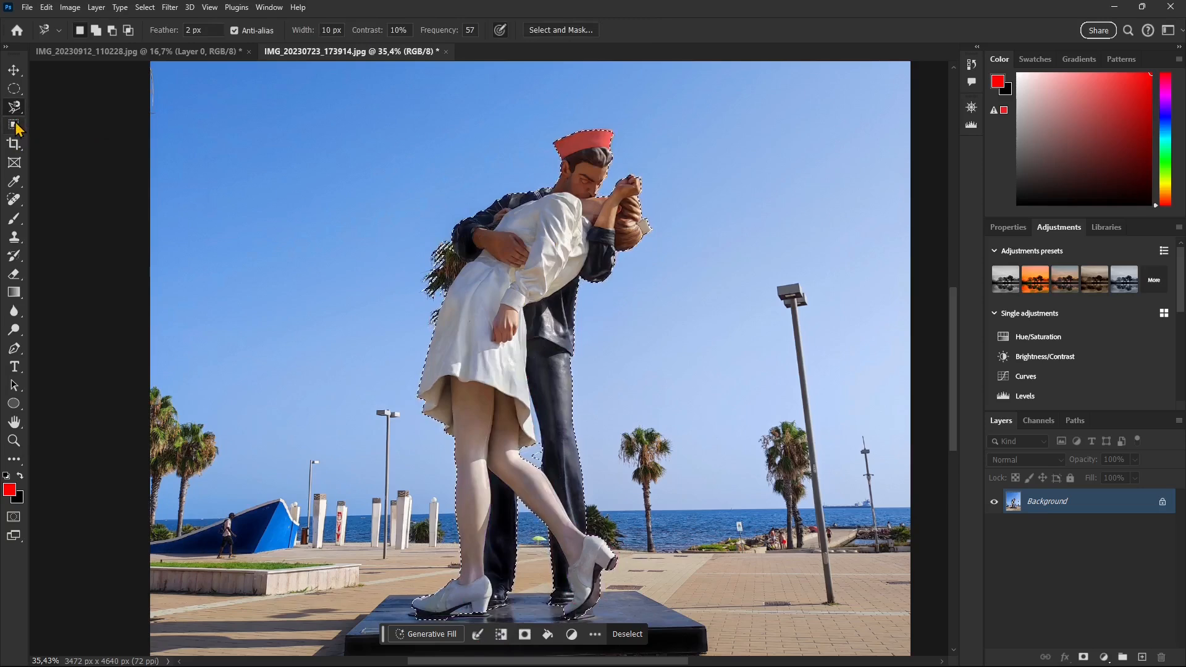
right_click(531, 222)
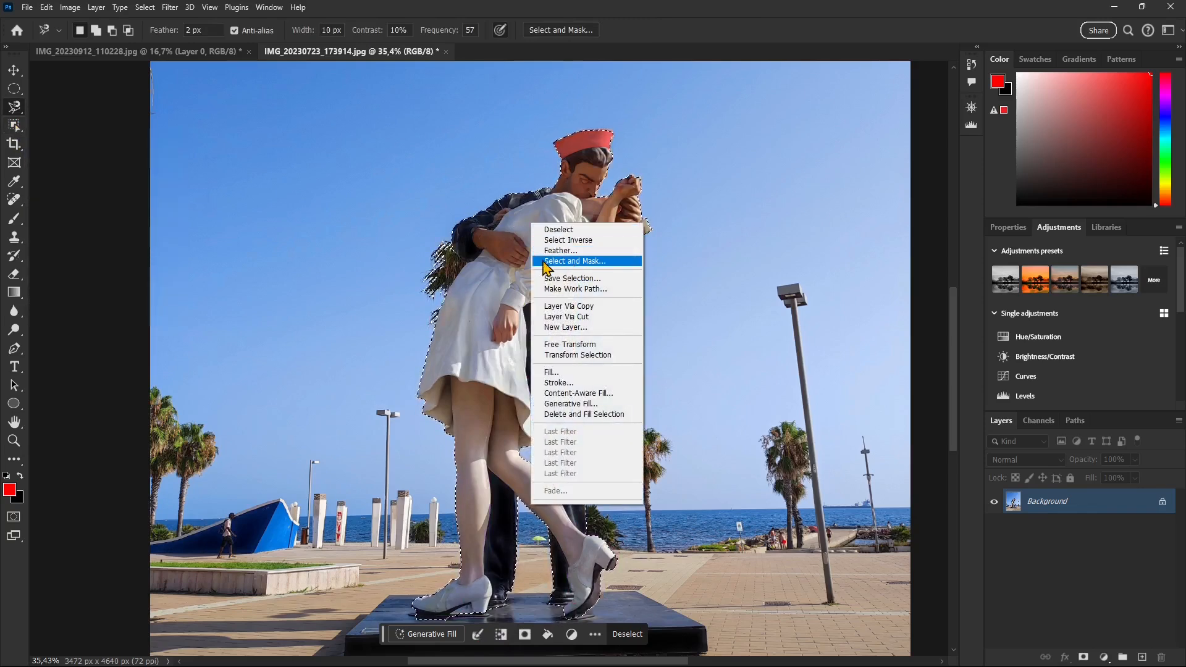
key(Escape)
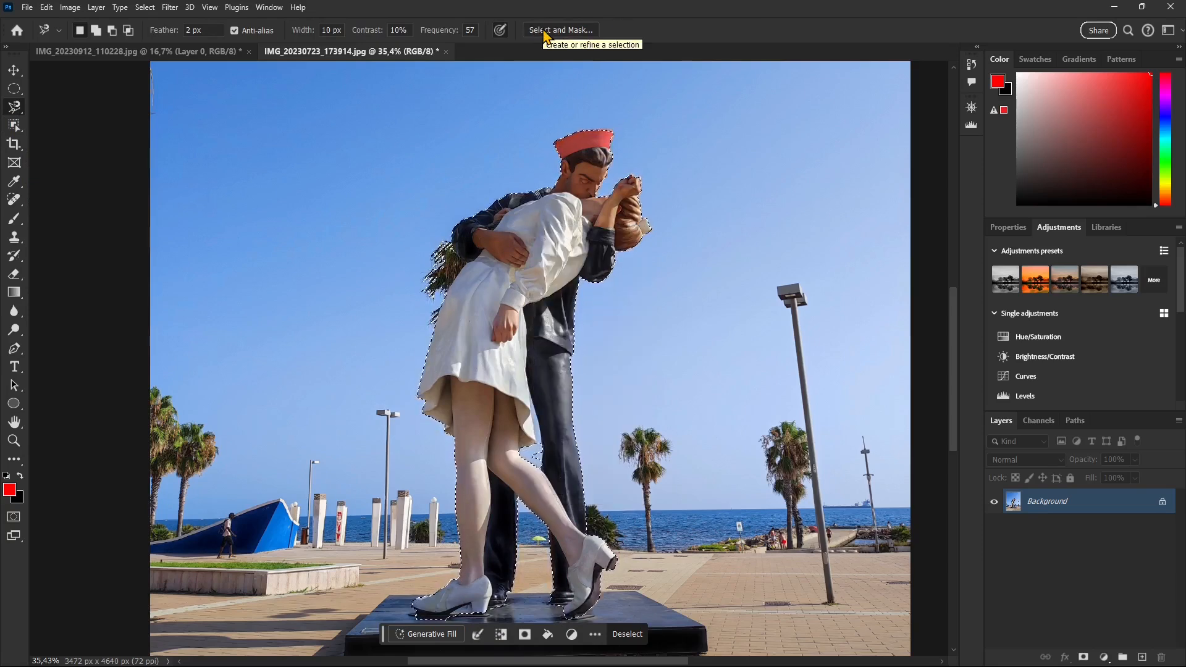
key(ctrl+alt+r)
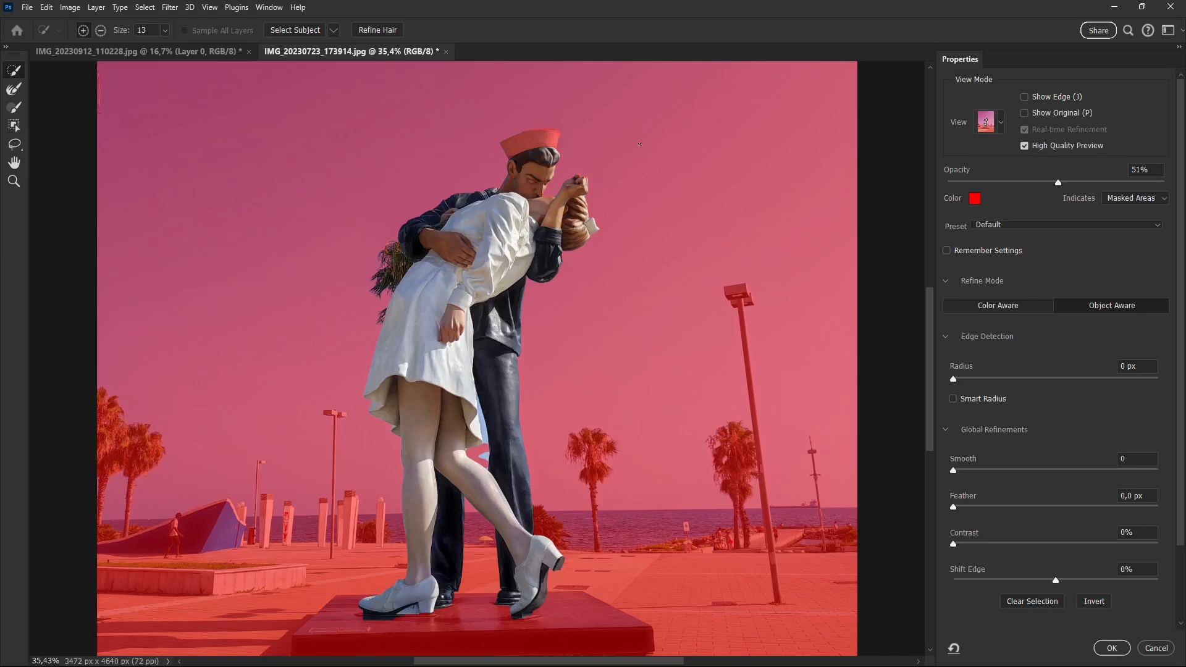
Step: Look through the view modes, keep Overlay, and toggle Show Edge and High Quality Preview back to their original states
click(1002, 123)
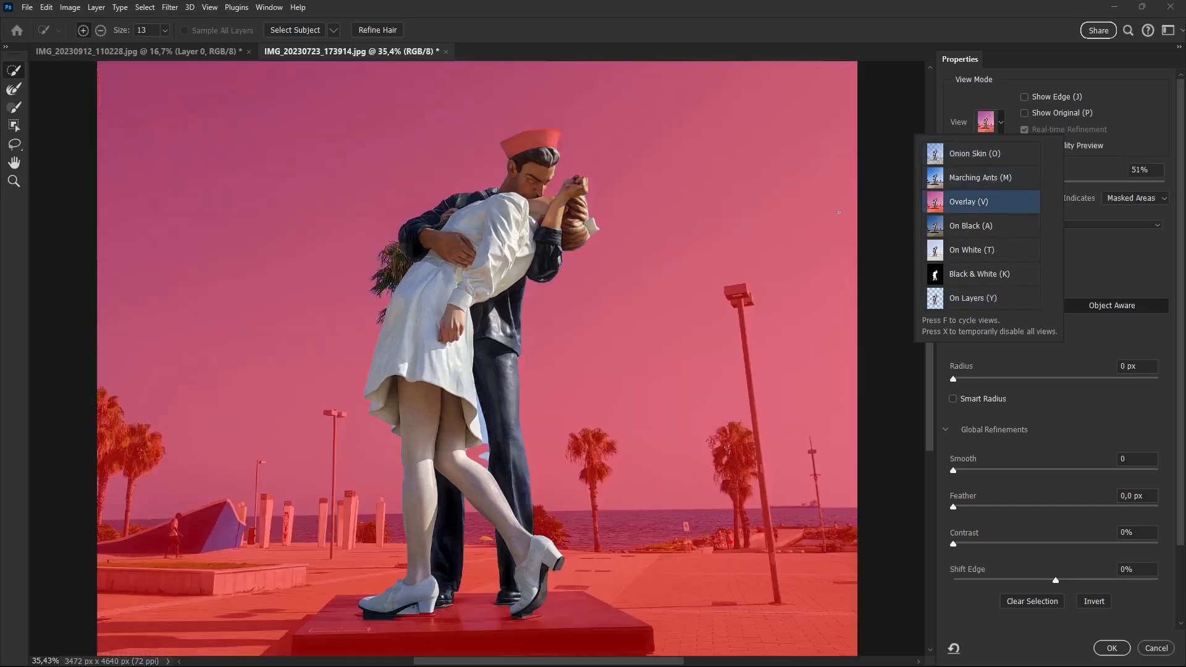
click(1127, 114)
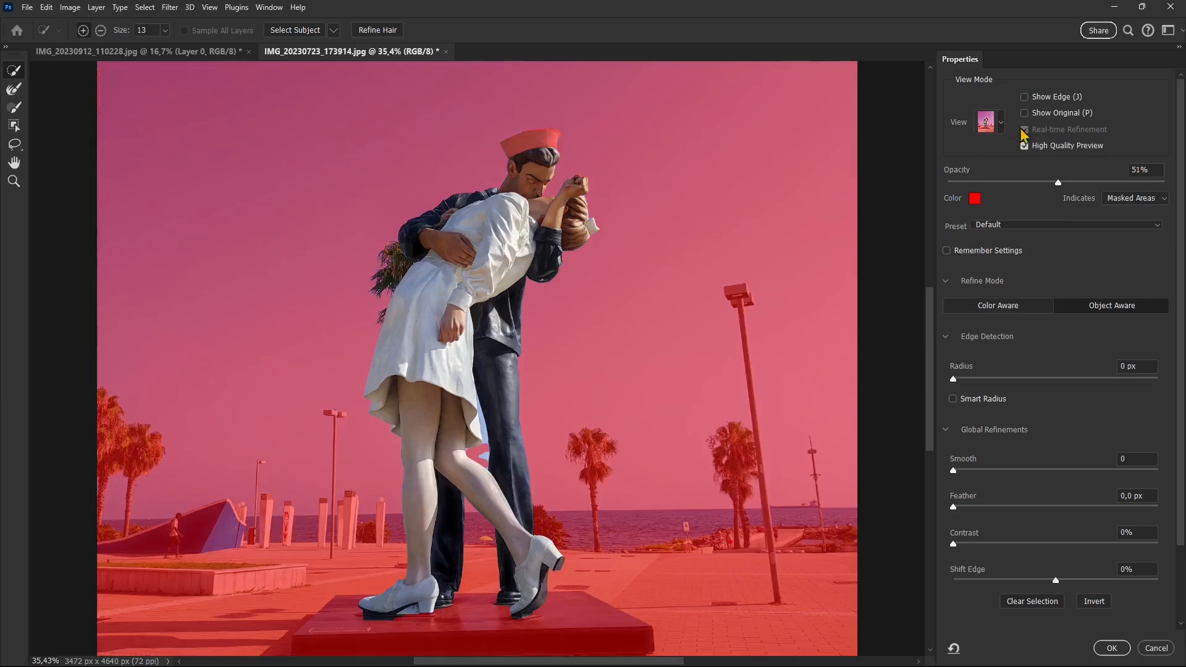
click(1025, 97)
click(1024, 97)
click(1024, 97)
click(1024, 97)
click(1024, 97)
click(1024, 97)
click(1024, 146)
click(1024, 146)
Step: Set the mask overlay opacity to 80%, keep the Default preset and turn on Remember Settings
drag(1058, 182, 1121, 188)
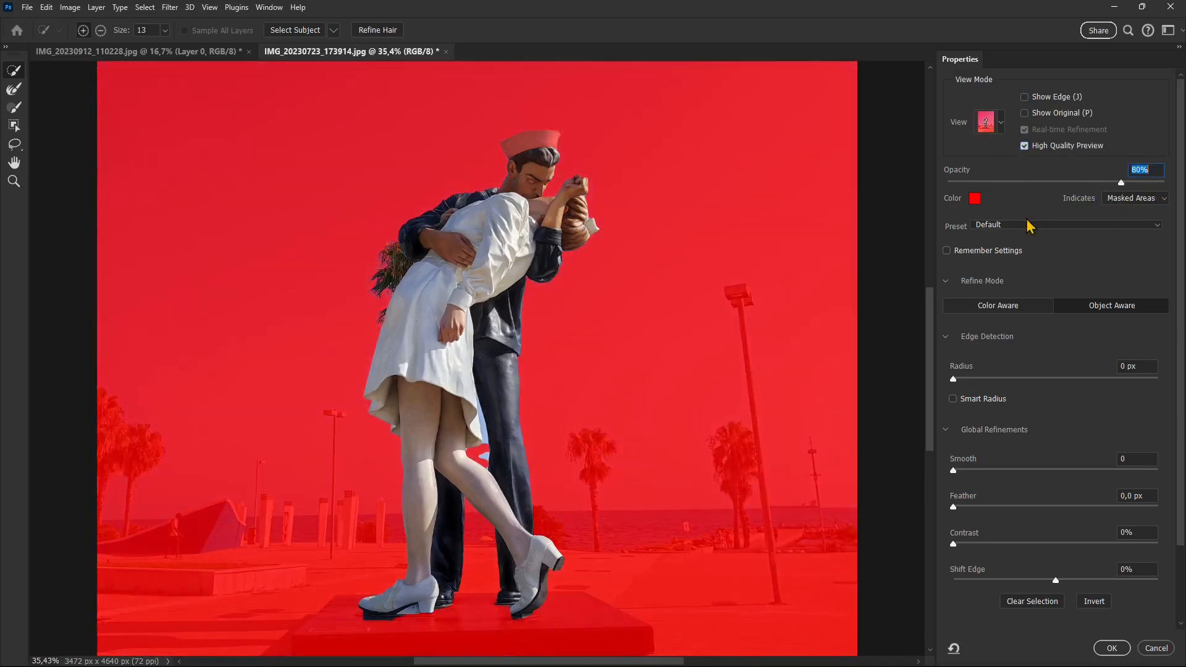
click(994, 226)
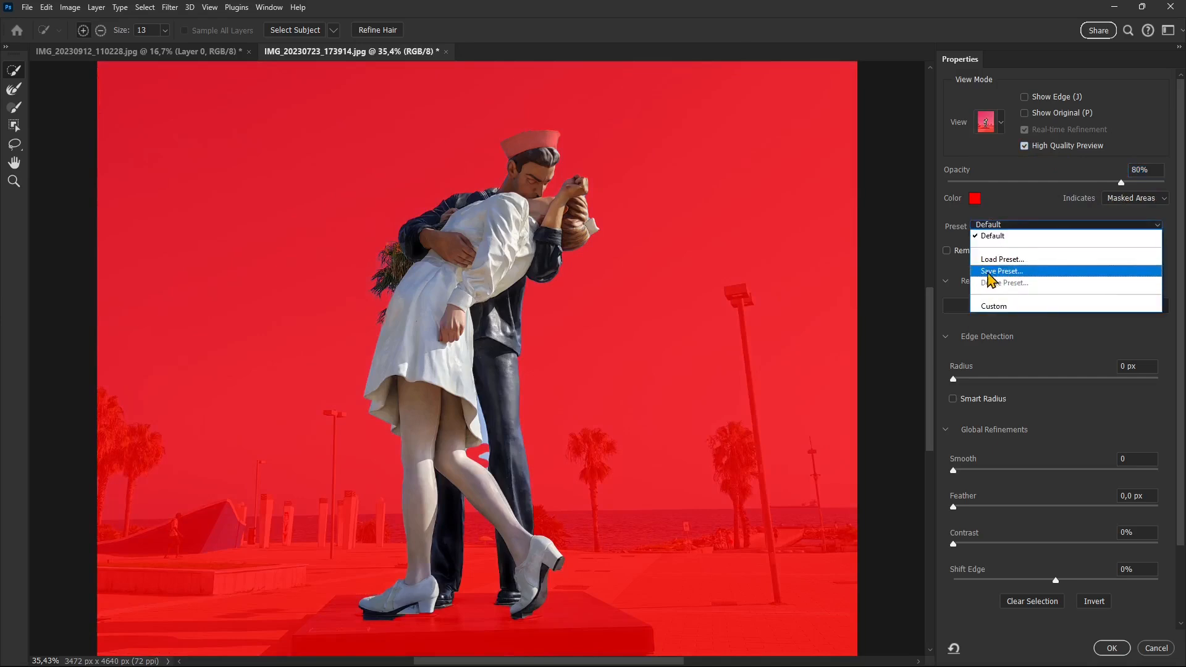
click(1020, 237)
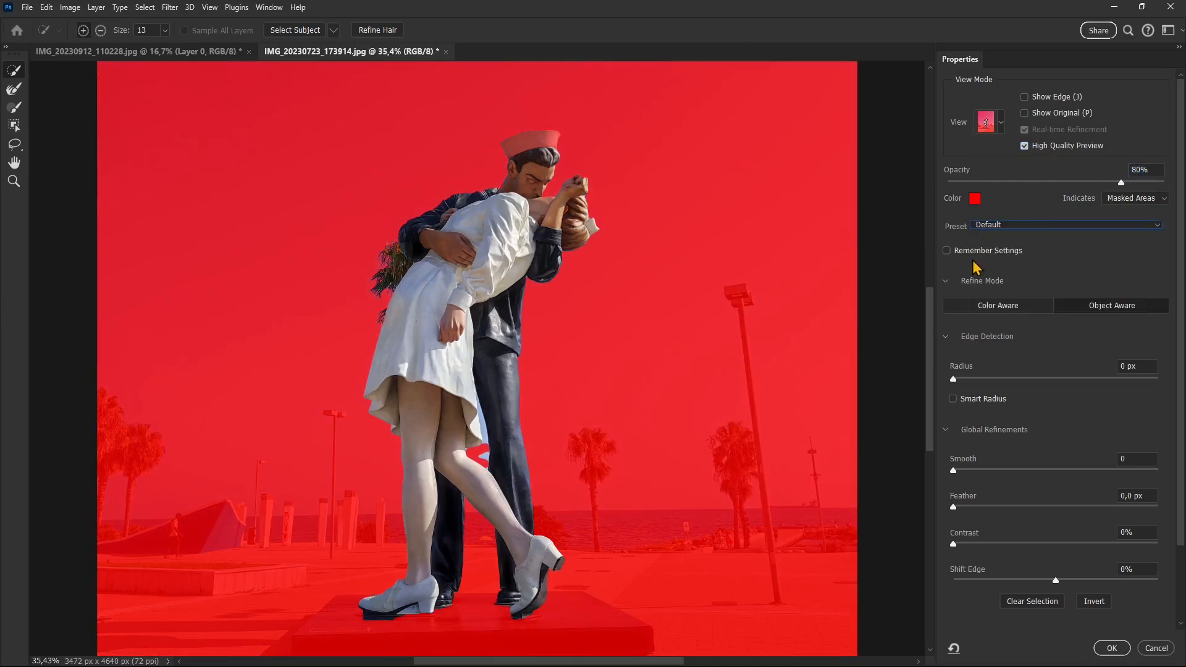
click(949, 252)
Step: Try the Color Aware refine mode and return to Object Aware
scroll(1013, 267, down, 1)
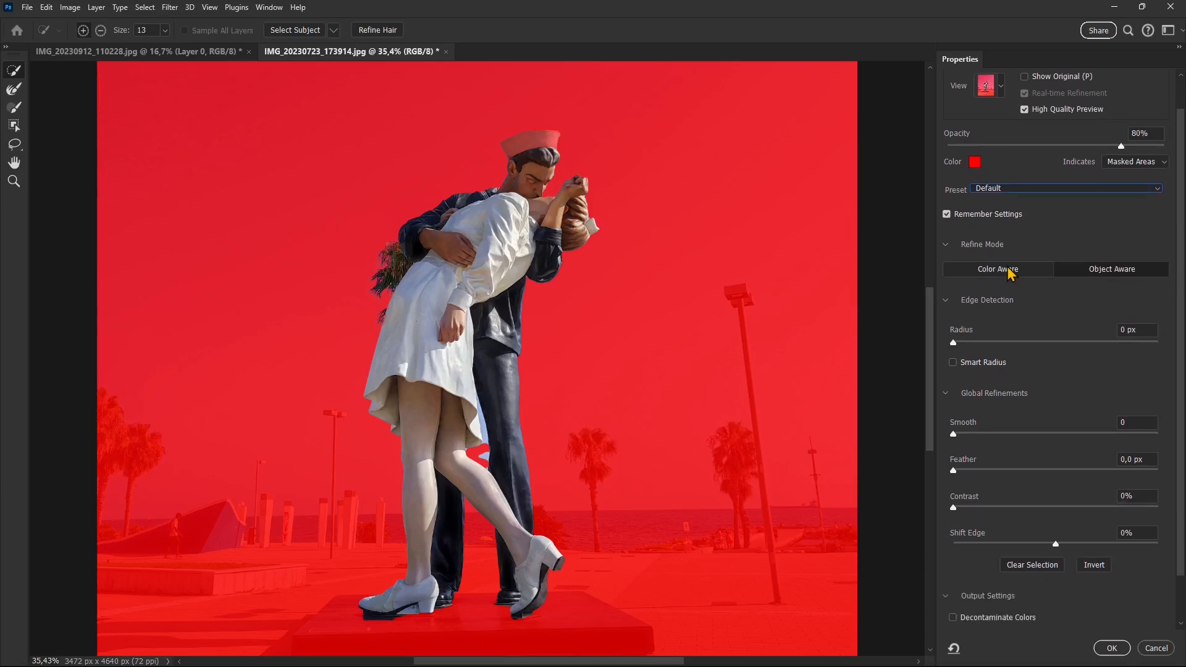
click(946, 244)
click(945, 244)
click(1037, 277)
click(556, 250)
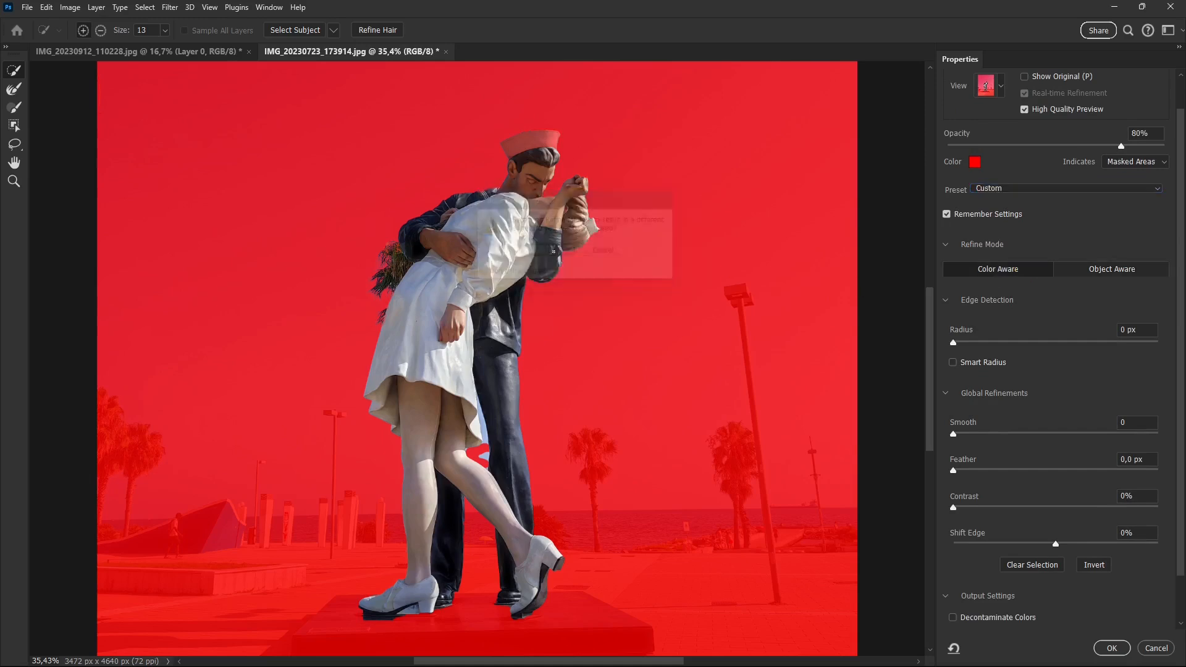
click(1100, 271)
click(556, 253)
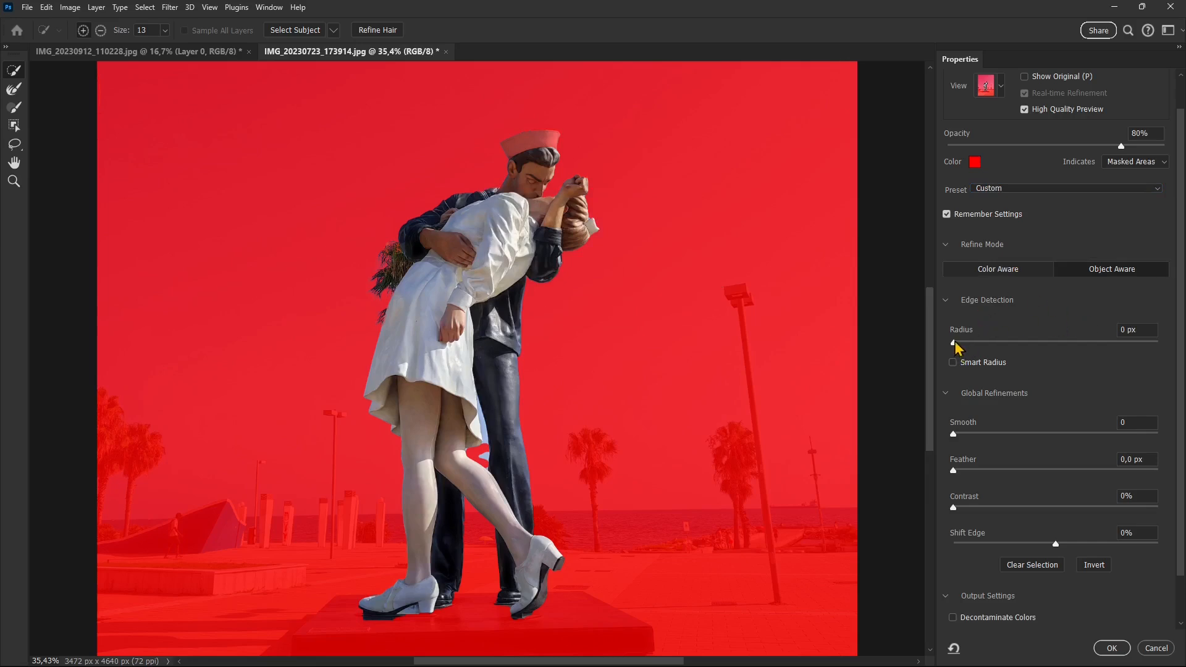
Step: Try edge detection radii up to 250 px and settle on 43 px
drag(993, 342, 1158, 344)
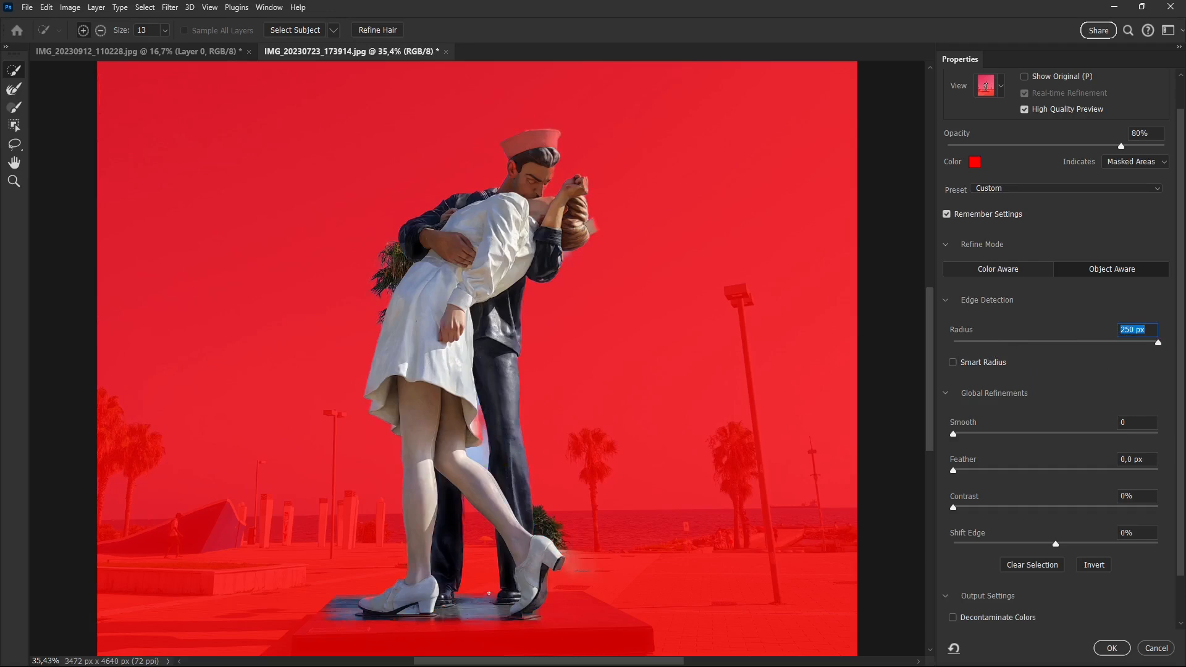
drag(1157, 343, 1074, 344)
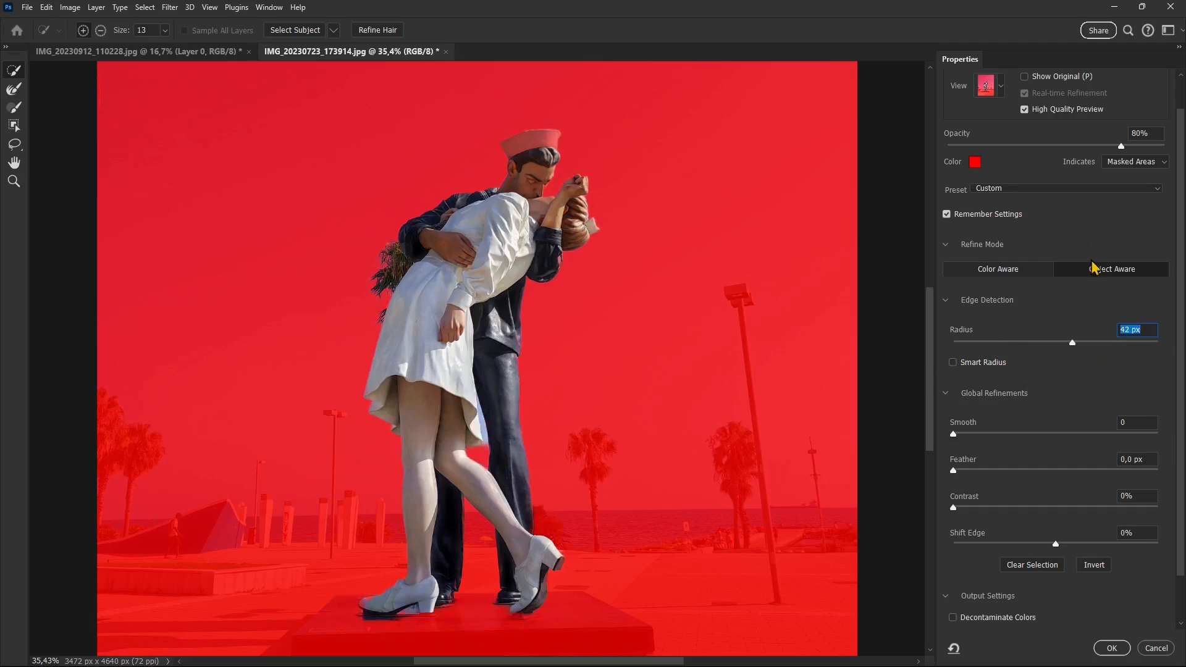
mouse_move(1072, 342)
mouse_down()
mouse_move(1014, 346)
mouse_move(1089, 350)
mouse_up()
drag(1169, 362, 1072, 354)
Step: Adjust the global refinements to Smooth 14, Feather 1,9 px, Contrast 8% and Shift Edge +100%
scroll(1105, 383, down, 2)
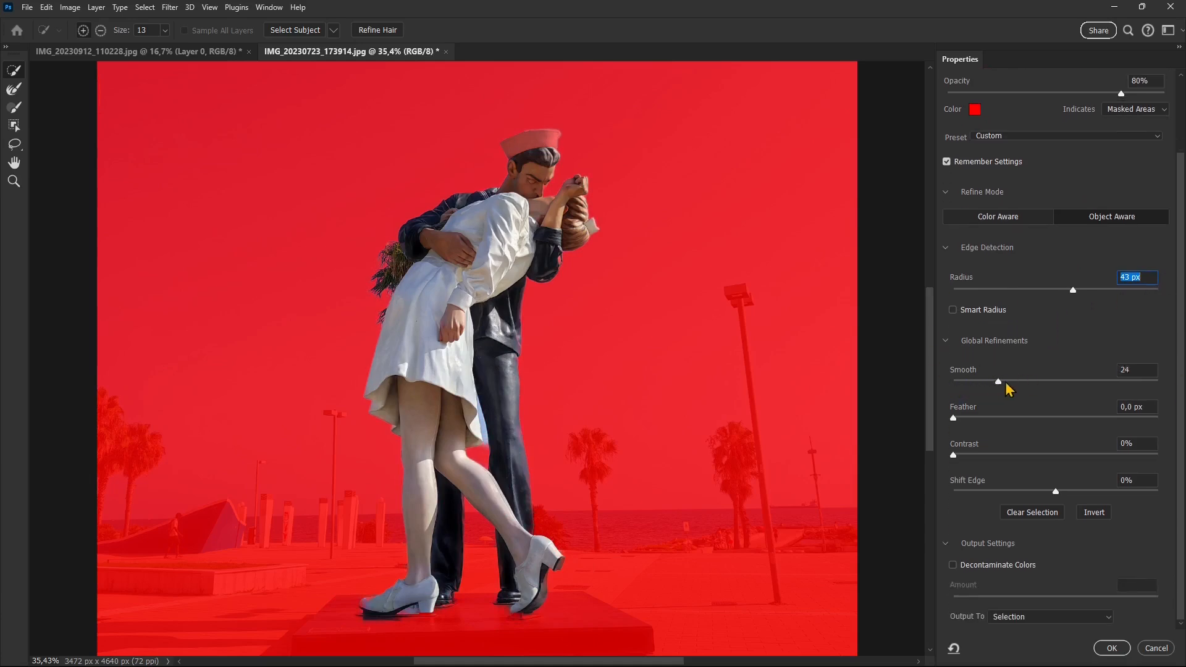
drag(1070, 381, 960, 420)
drag(1028, 457, 1061, 457)
drag(1025, 460, 969, 456)
click(974, 418)
drag(1055, 491, 1159, 491)
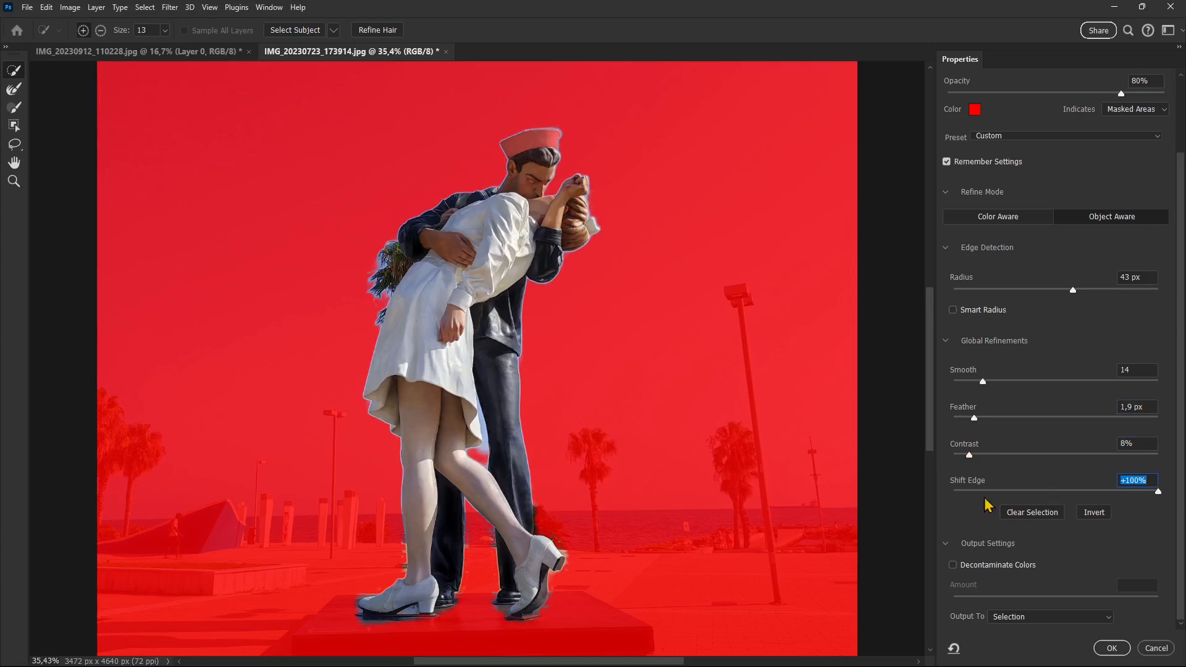
Step: Try a Shift Edge of -100% on the couple's selection and settle on 0%
drag(1158, 492, 1043, 496)
drag(940, 502, 940, 501)
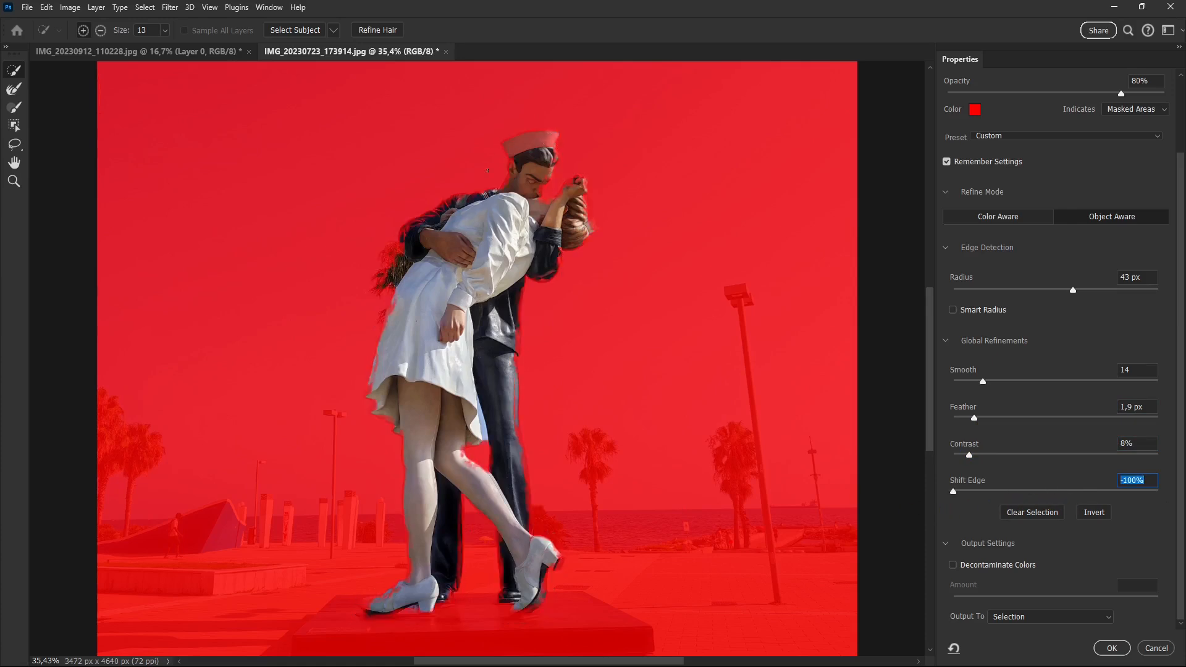
drag(958, 494, 1056, 492)
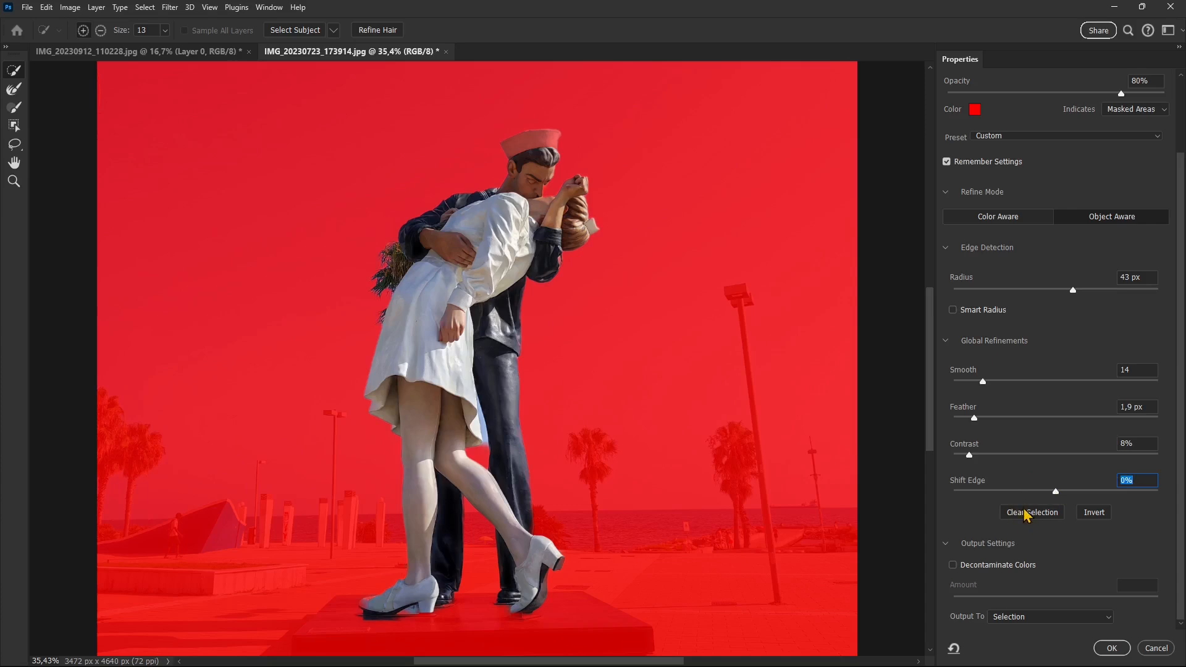
Step: Try inverting the selection and reverting it, and keep Selection as the output type
click(1088, 517)
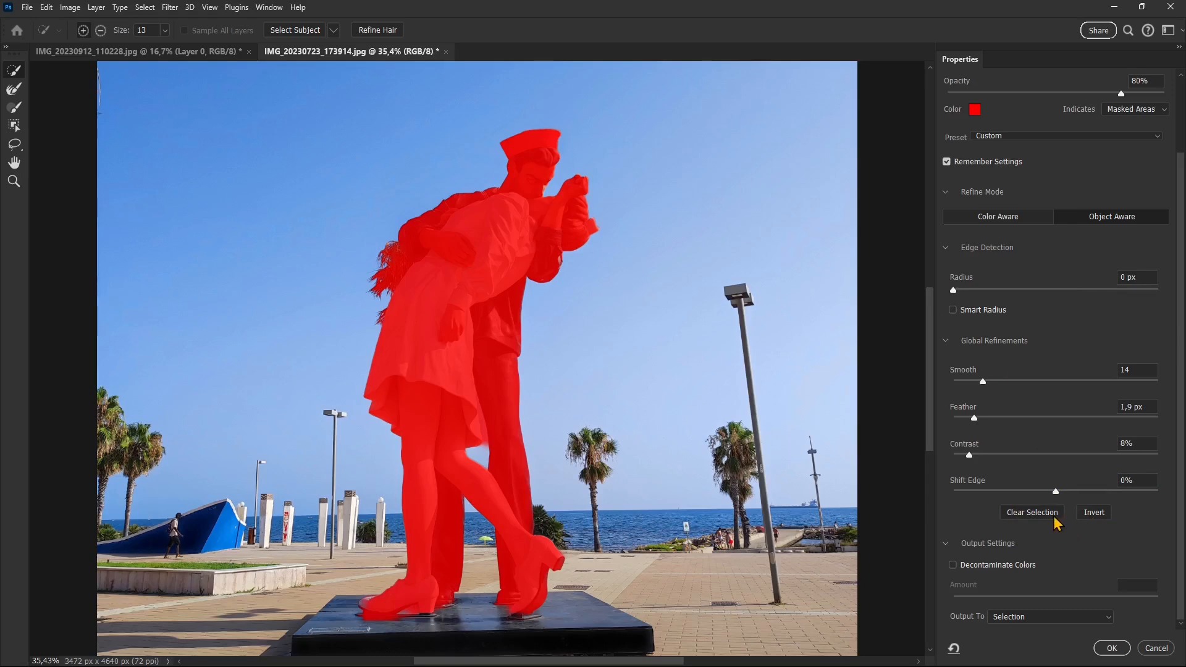
click(1088, 516)
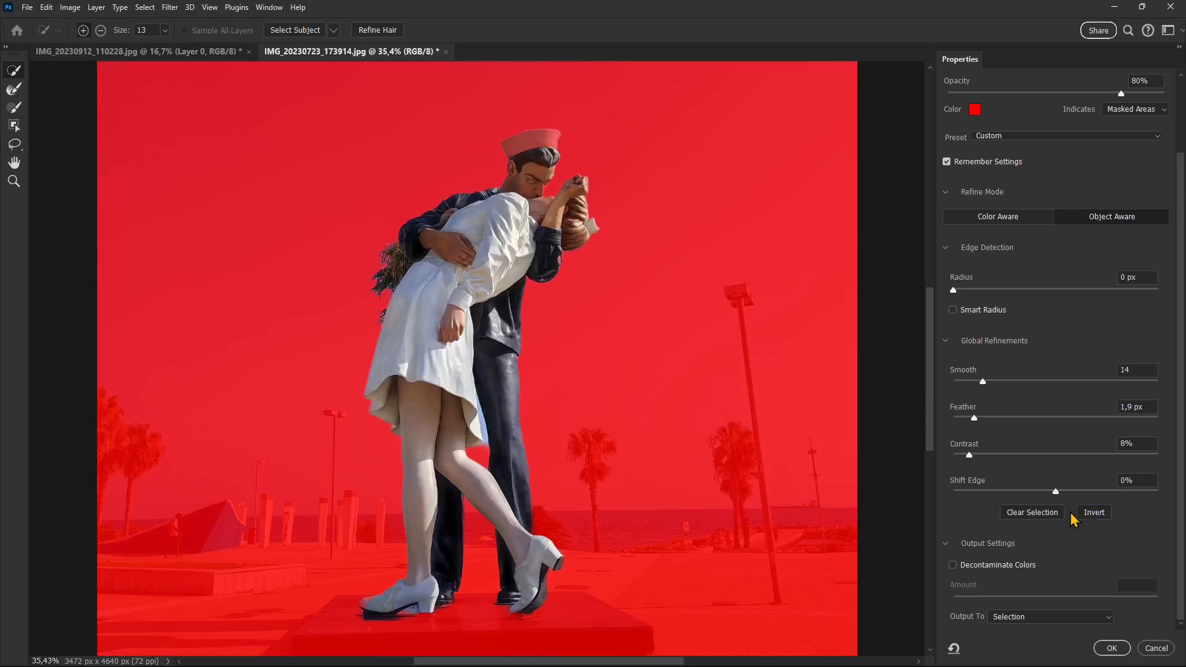
click(1022, 617)
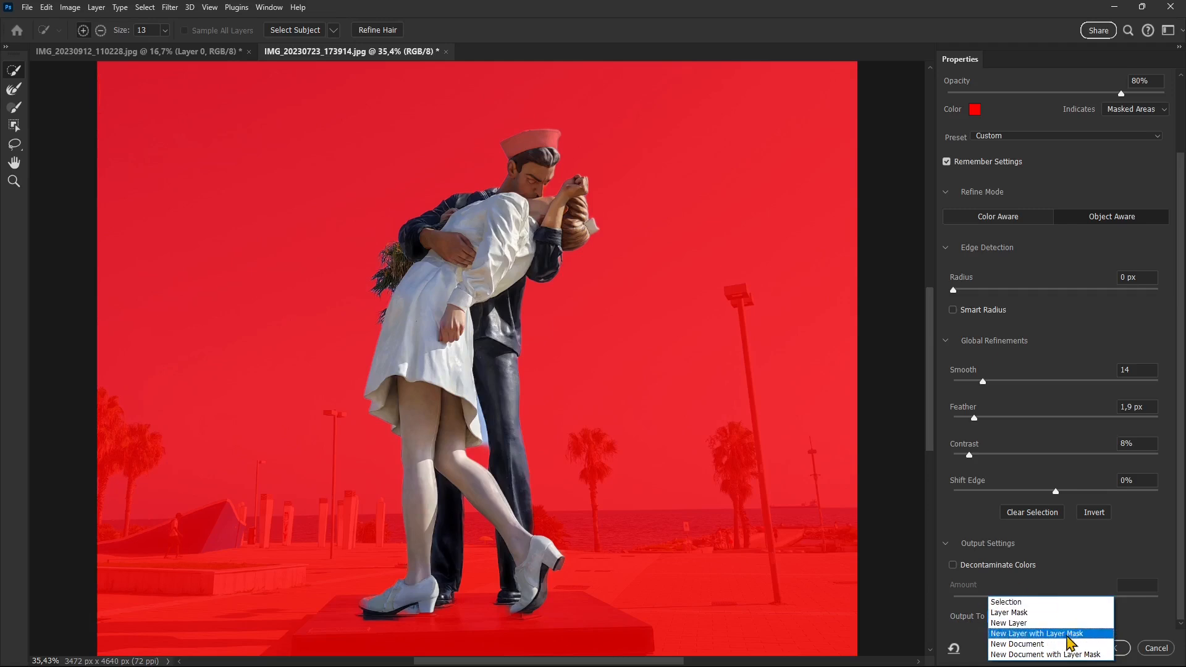
click(1013, 602)
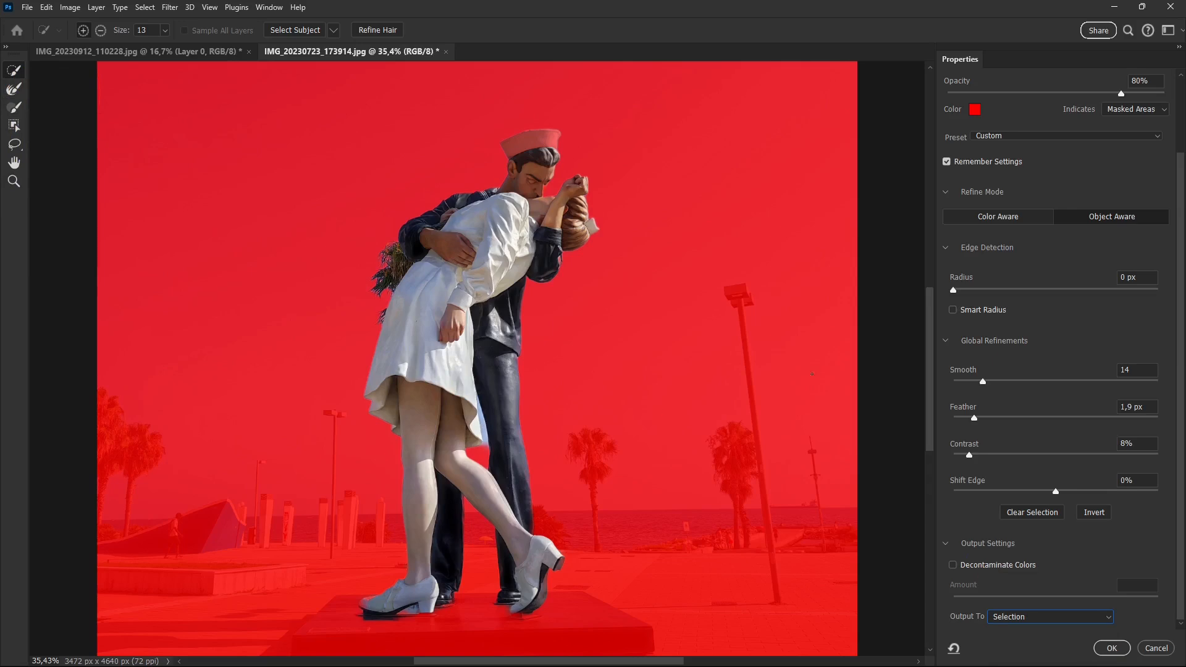
Step: Invert the mask to brush the gap beside the dress hem out of the couple's selection, and invert it back
click(1089, 514)
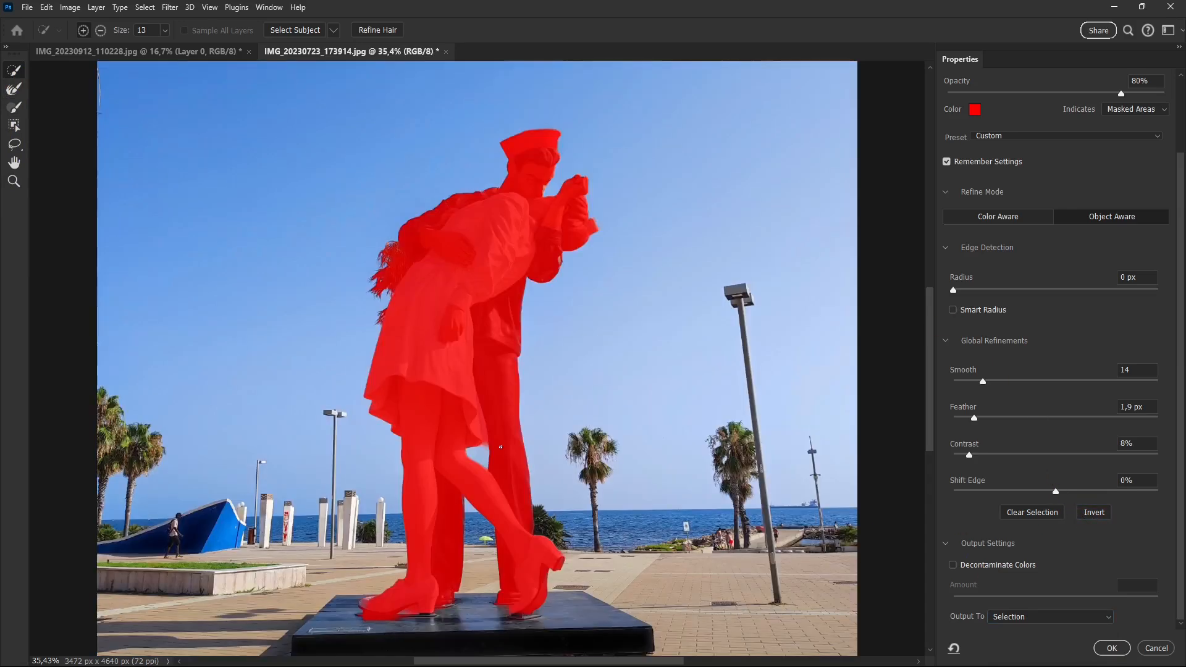
drag(485, 443, 485, 435)
click(486, 443)
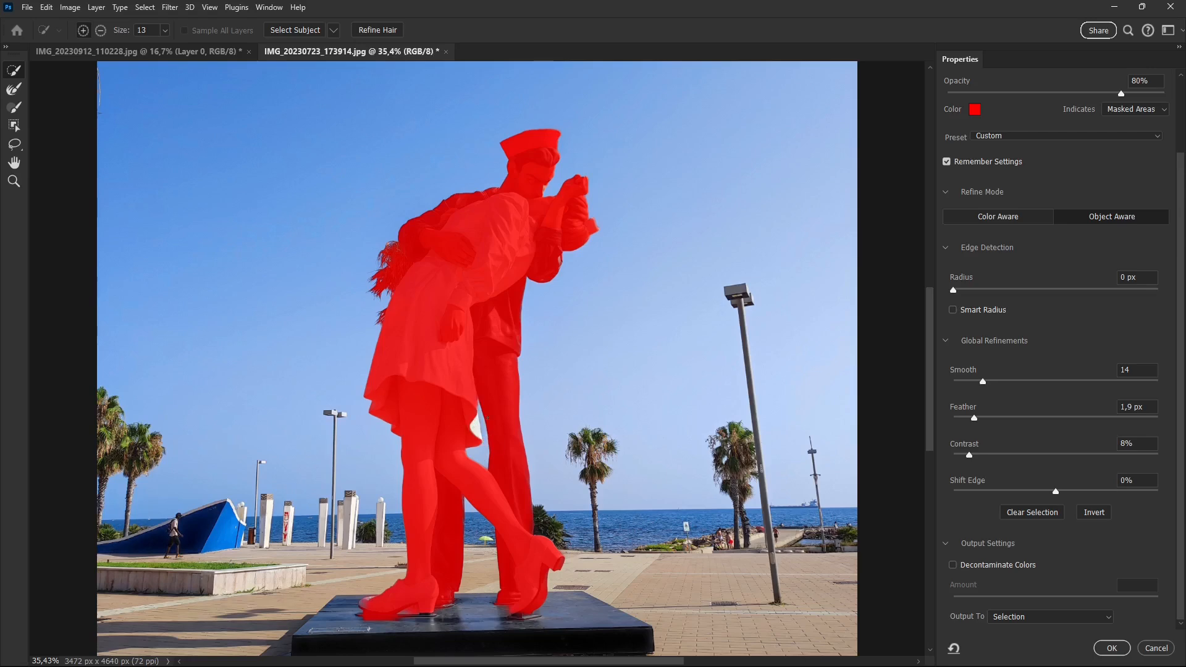
click(1094, 513)
click(472, 426)
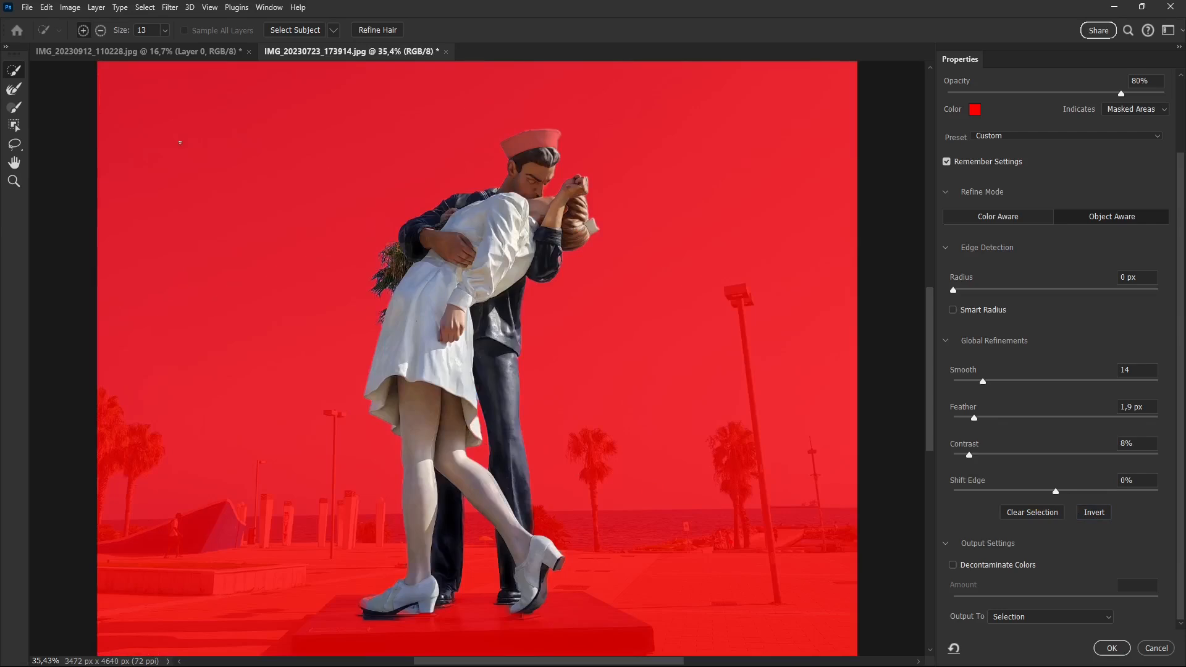
Step: Paint over the edges of the palm fronds behind the couple with the Refine Edge Brush at 13 px
click(14, 90)
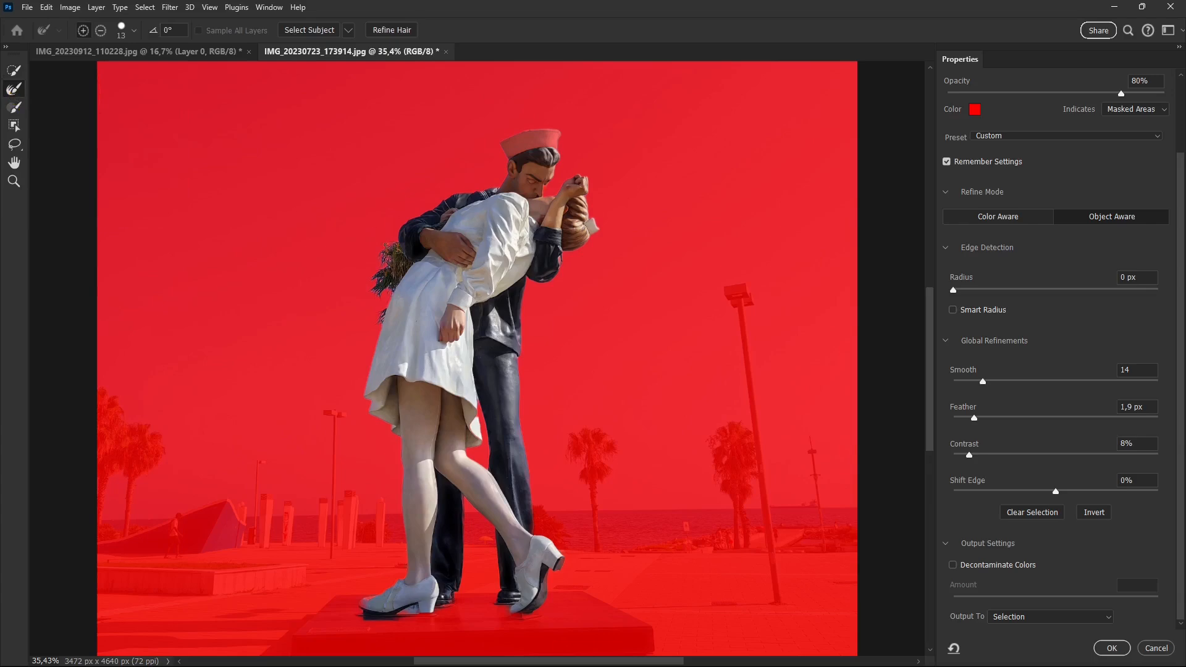
scroll(391, 253, up, 6)
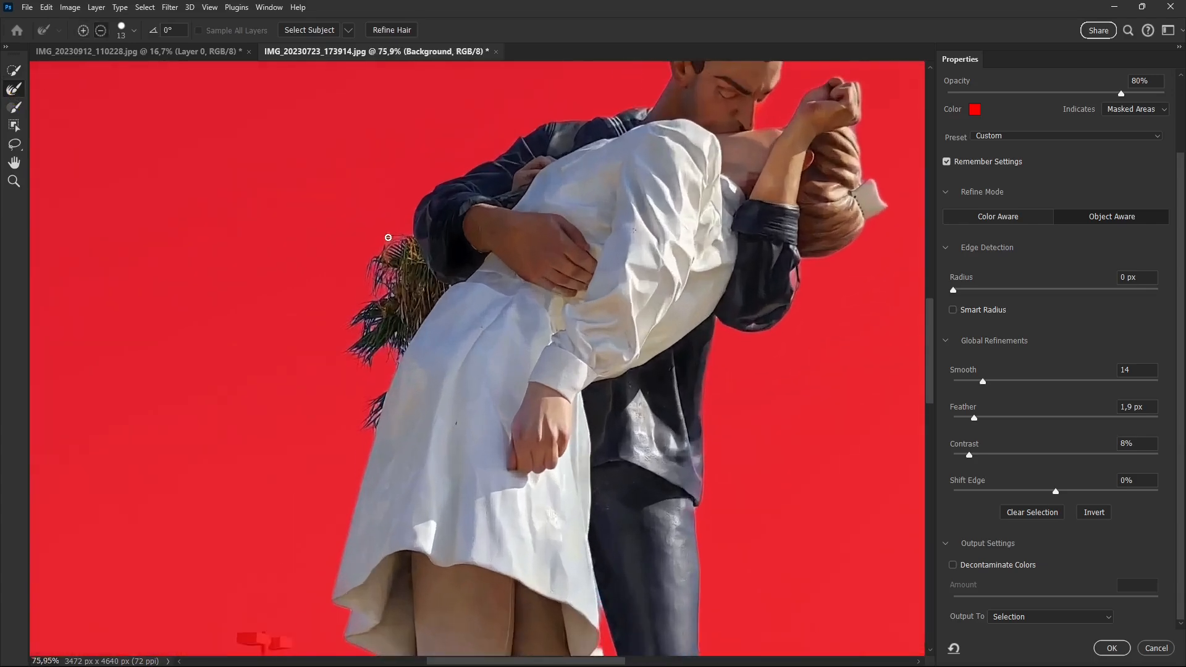
scroll(399, 258, up, 4)
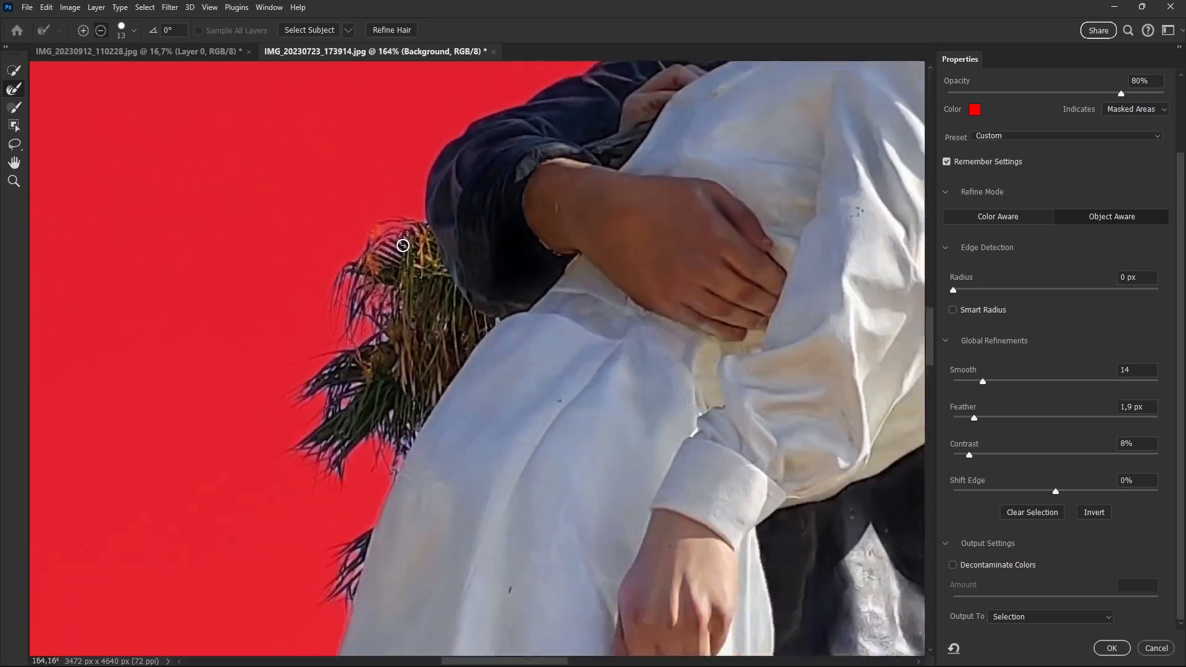
scroll(403, 245, up, 2)
click(13, 181)
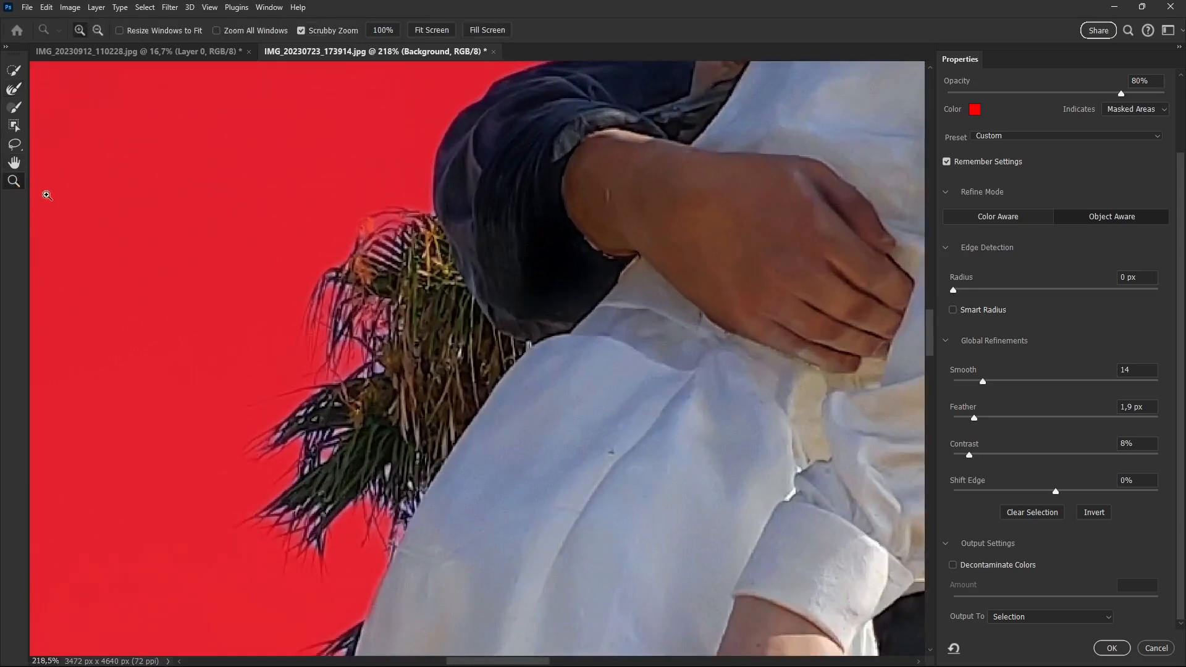
scroll(400, 267, up, 2)
click(14, 162)
drag(383, 282, 395, 251)
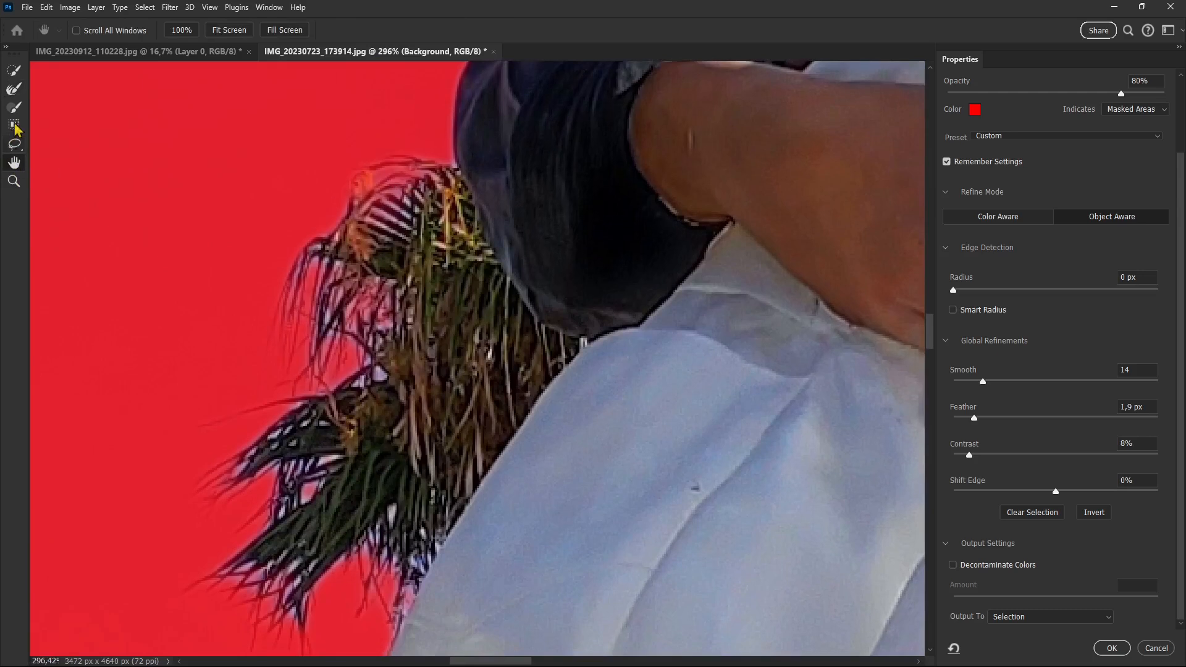
click(14, 90)
mouse_move(437, 179)
mouse_down()
mouse_move(401, 172)
mouse_move(424, 180)
mouse_move(381, 206)
mouse_move(385, 244)
mouse_move(368, 248)
mouse_move(389, 351)
mouse_move(369, 399)
mouse_up()
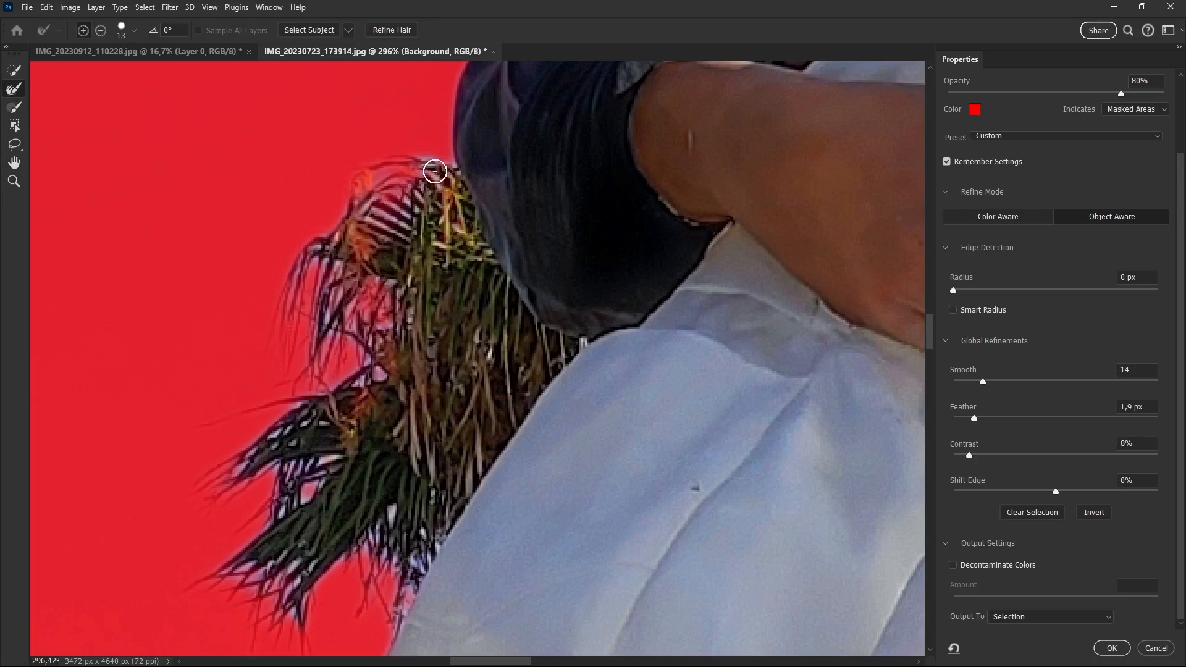
drag(445, 163, 425, 162)
Step: Reduce the Refine Edge Brush size to 6 px and touch up the upper palm fronds
click(133, 31)
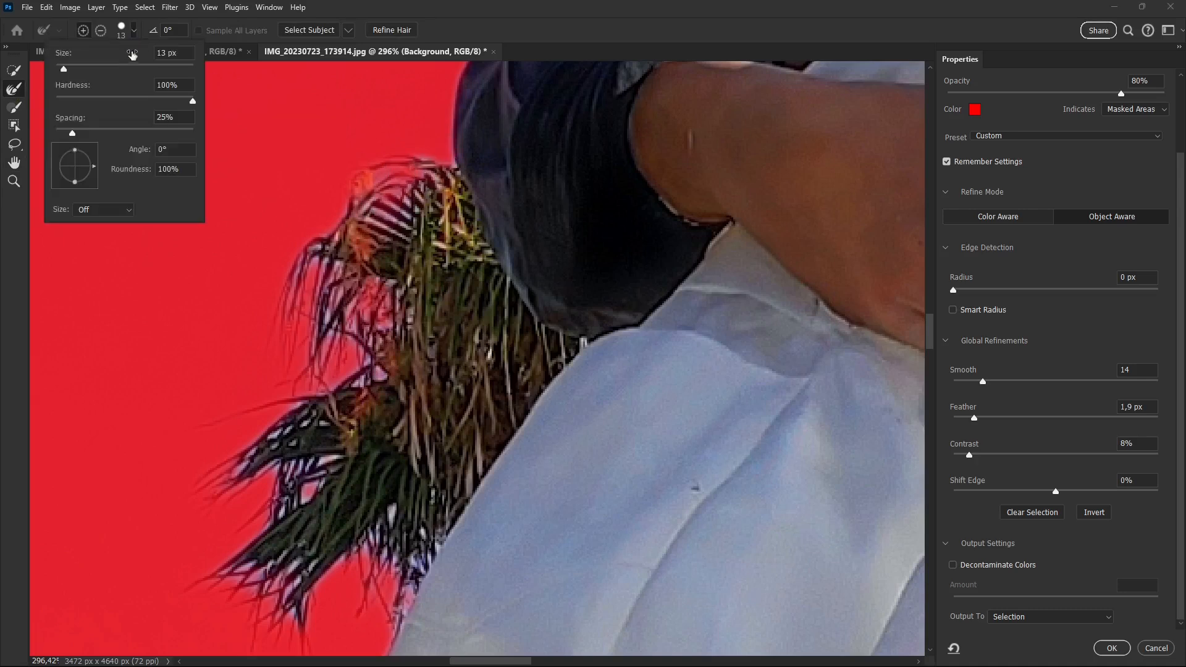
drag(67, 71, 60, 70)
click(403, 203)
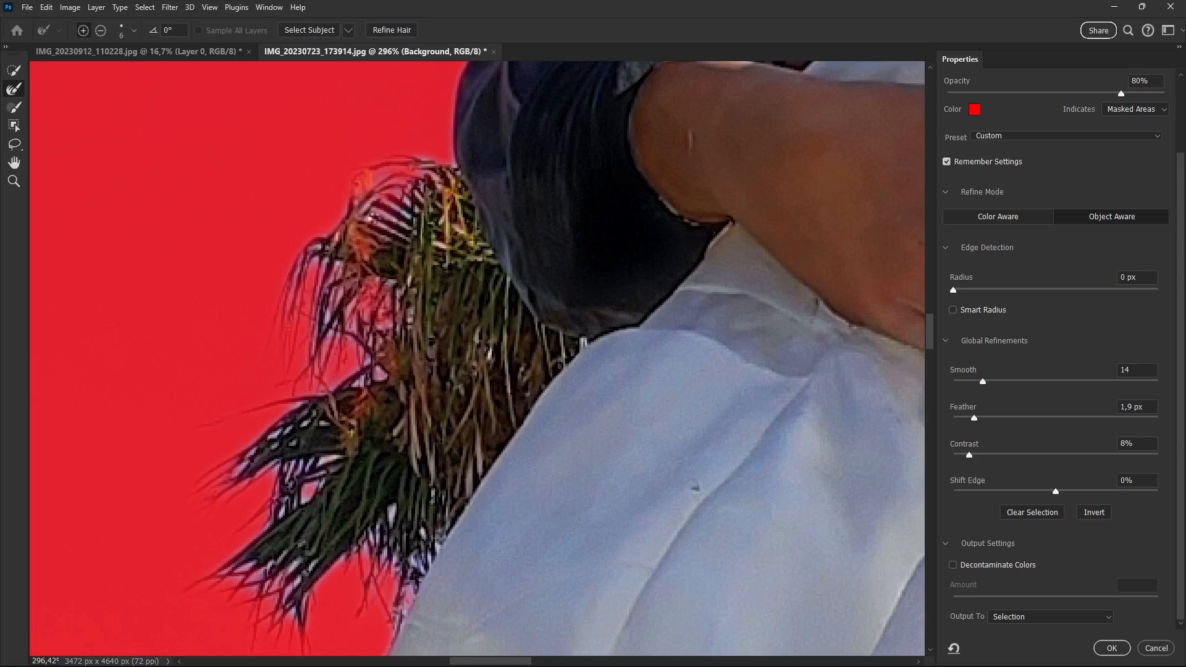
scroll(388, 252, down, 4)
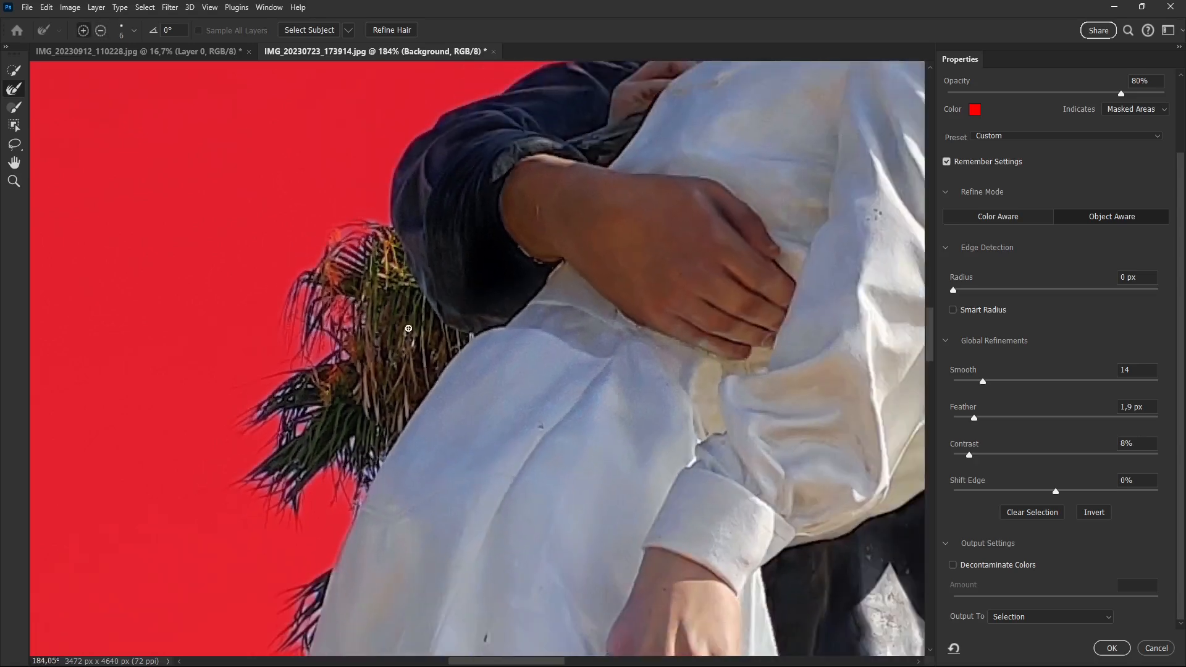
Step: Subtract the palm tree behind the dress from the selection with the Quick Selection tool and apply the refined selection
click(14, 69)
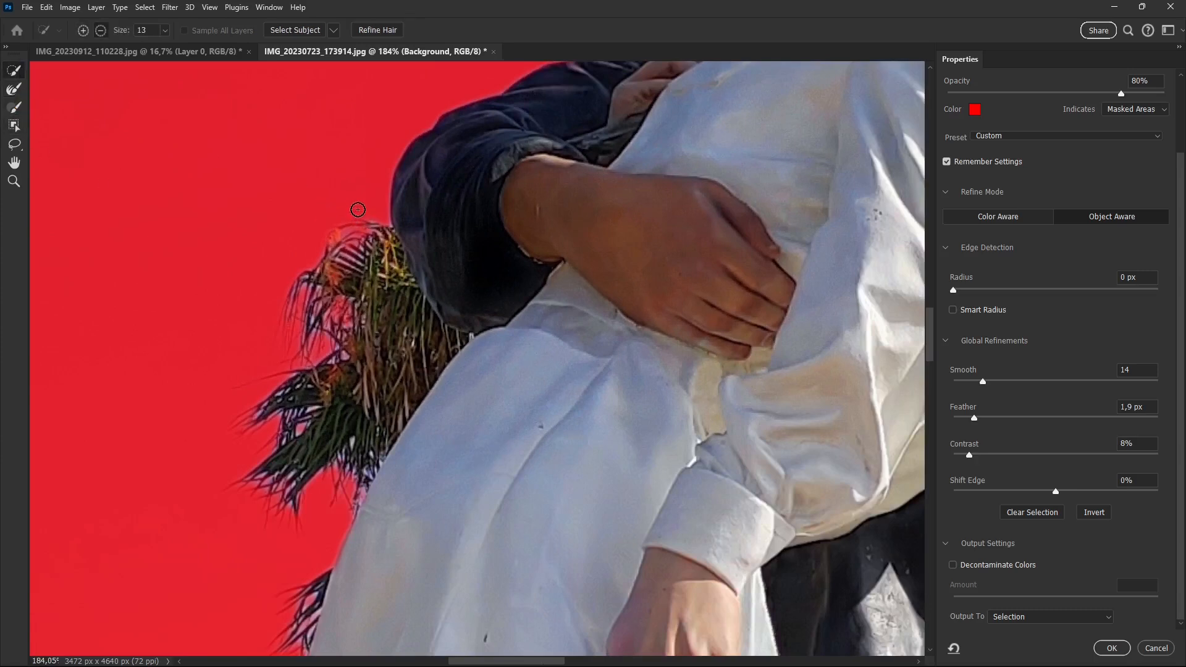
mouse_move(371, 230)
mouse_down()
mouse_move(414, 321)
mouse_move(398, 341)
mouse_up()
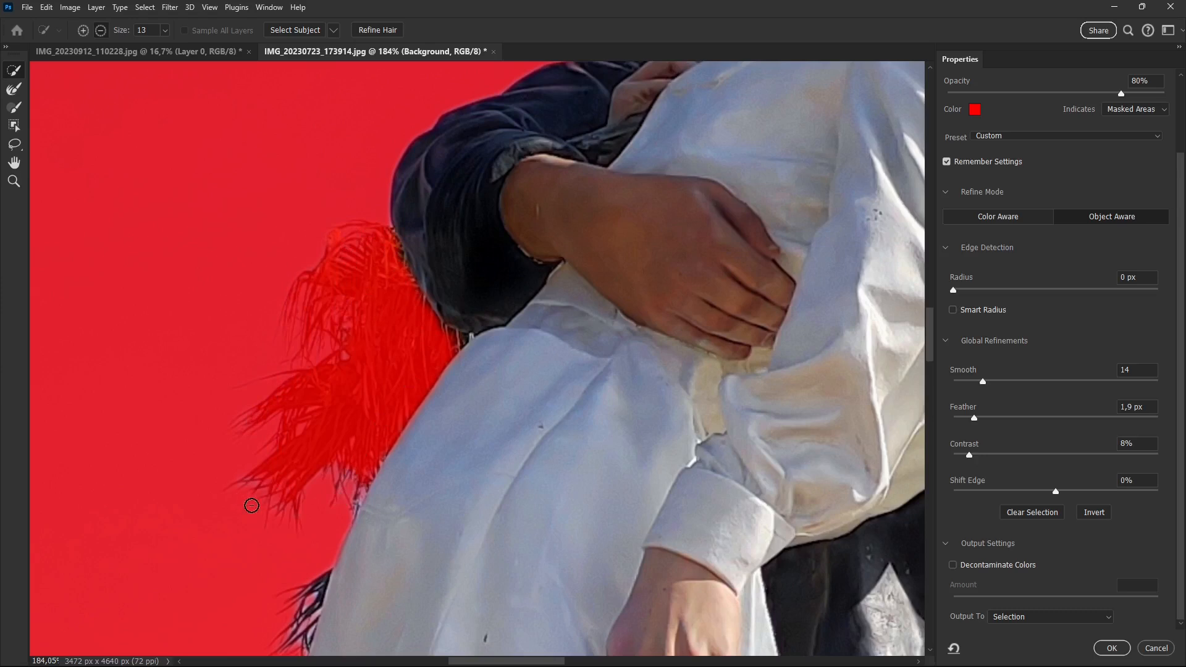
drag(296, 369, 273, 506)
drag(305, 586, 301, 617)
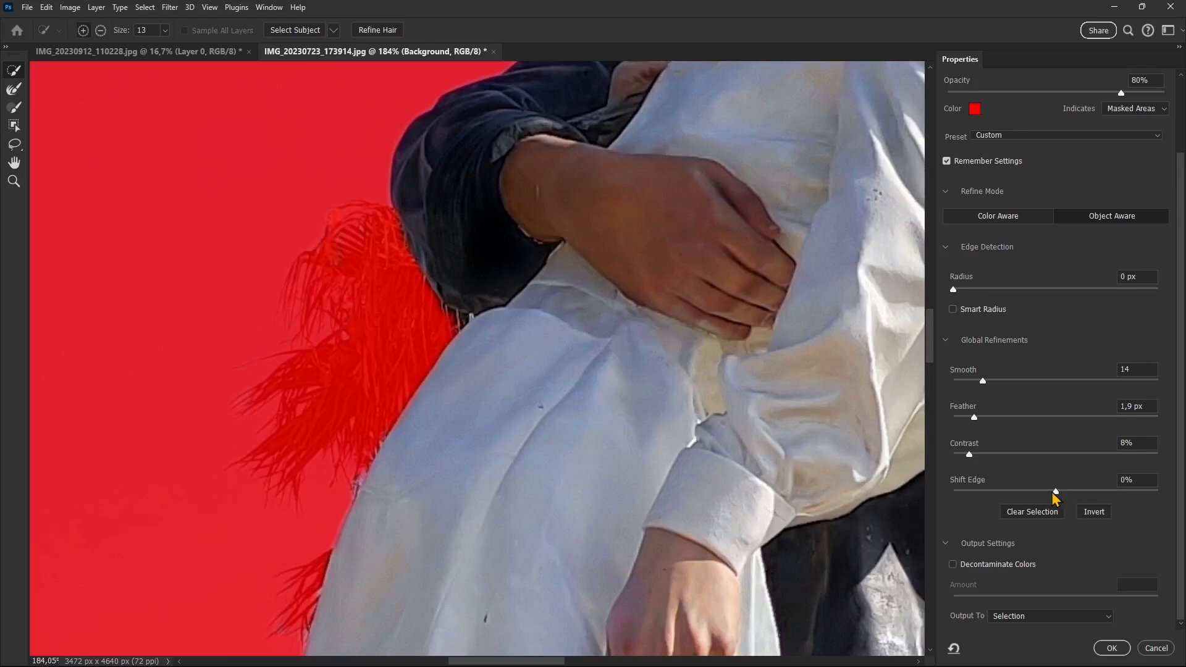
click(1112, 649)
scroll(298, 319, down, 6)
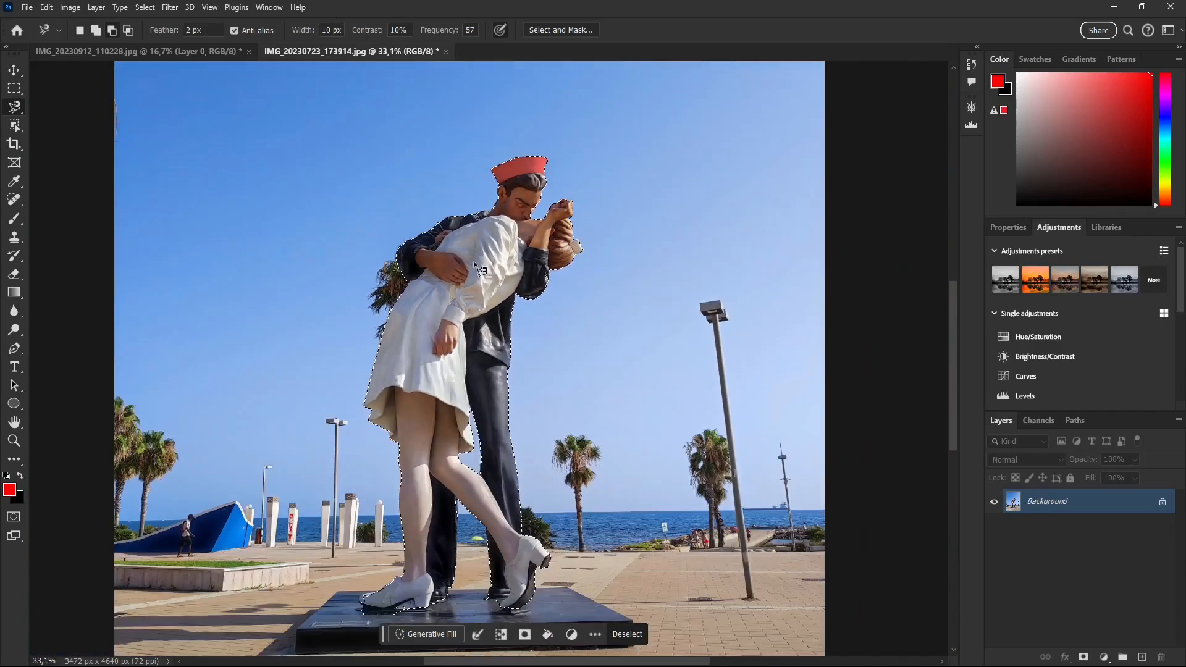
scroll(473, 261, down, 2)
scroll(451, 361, up, 1)
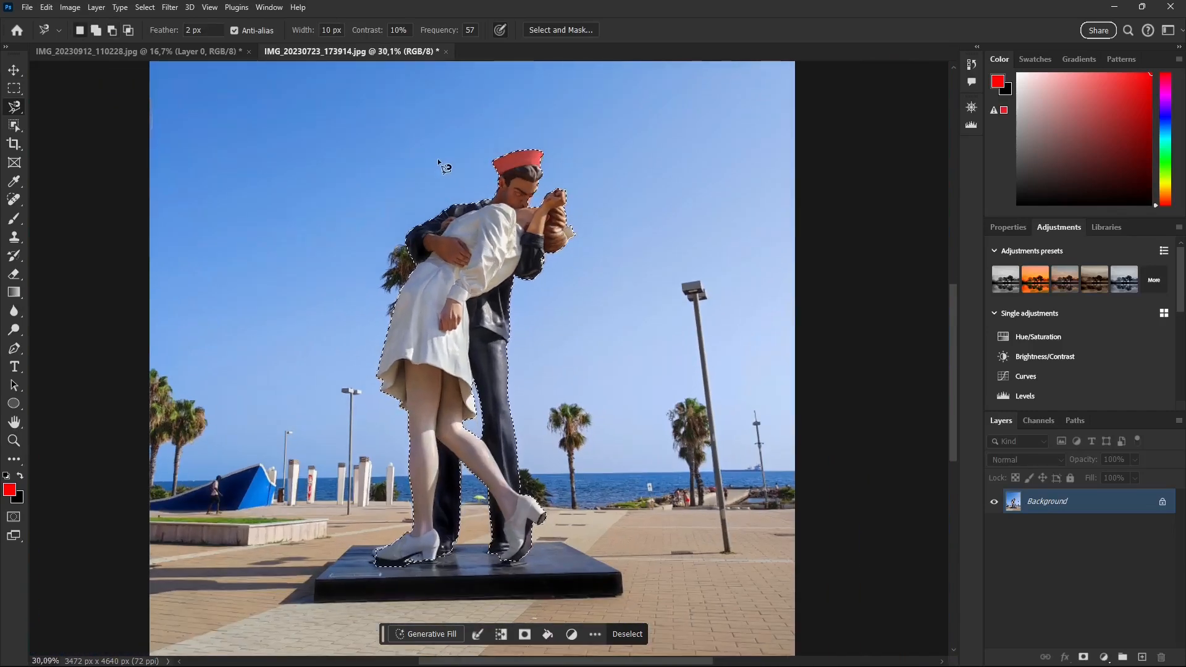
Step: Copy the selected couple onto a new layer in IMG_20230723_173914.jpg
click(61, 53)
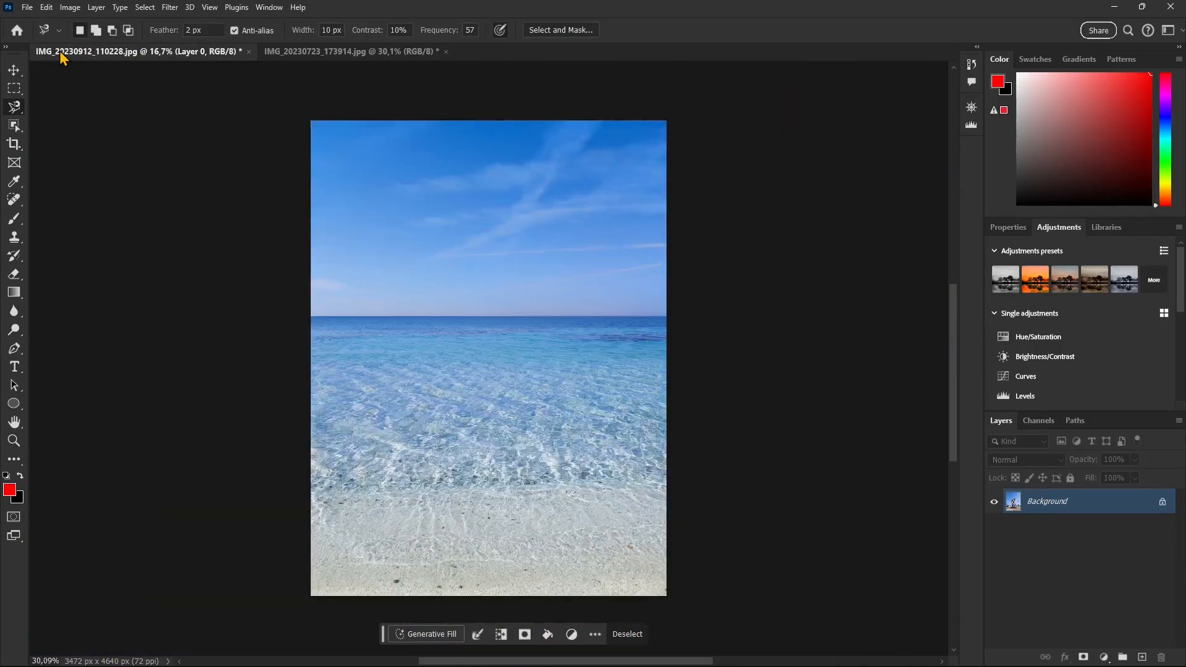
click(368, 49)
right_click(461, 287)
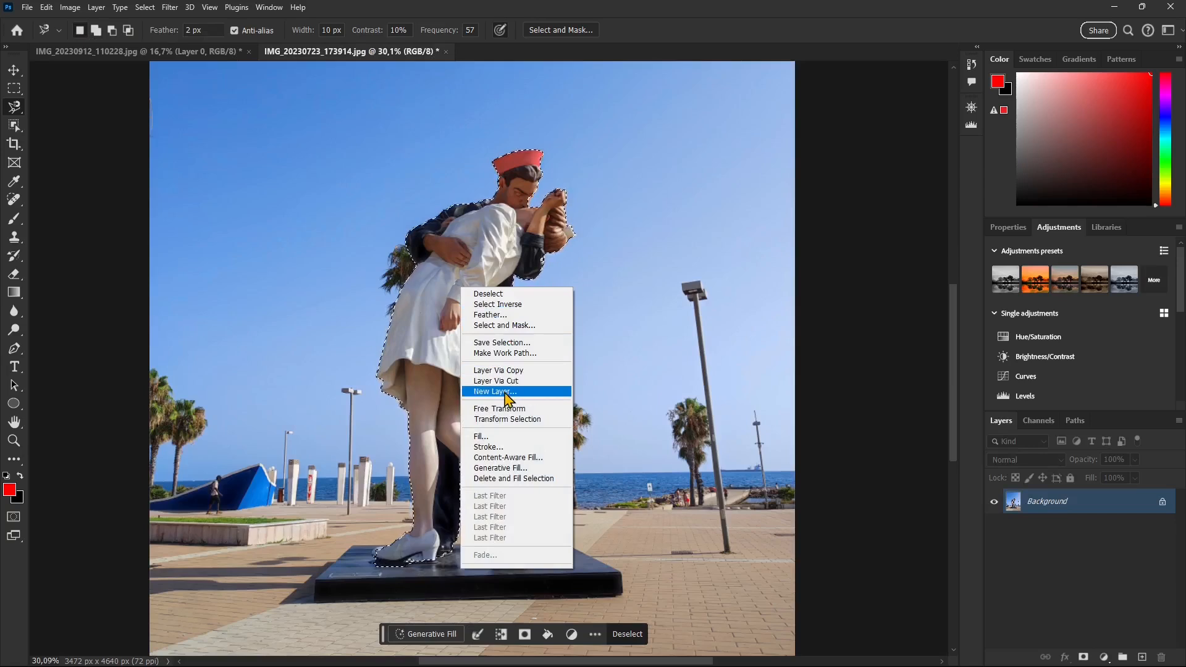
click(500, 371)
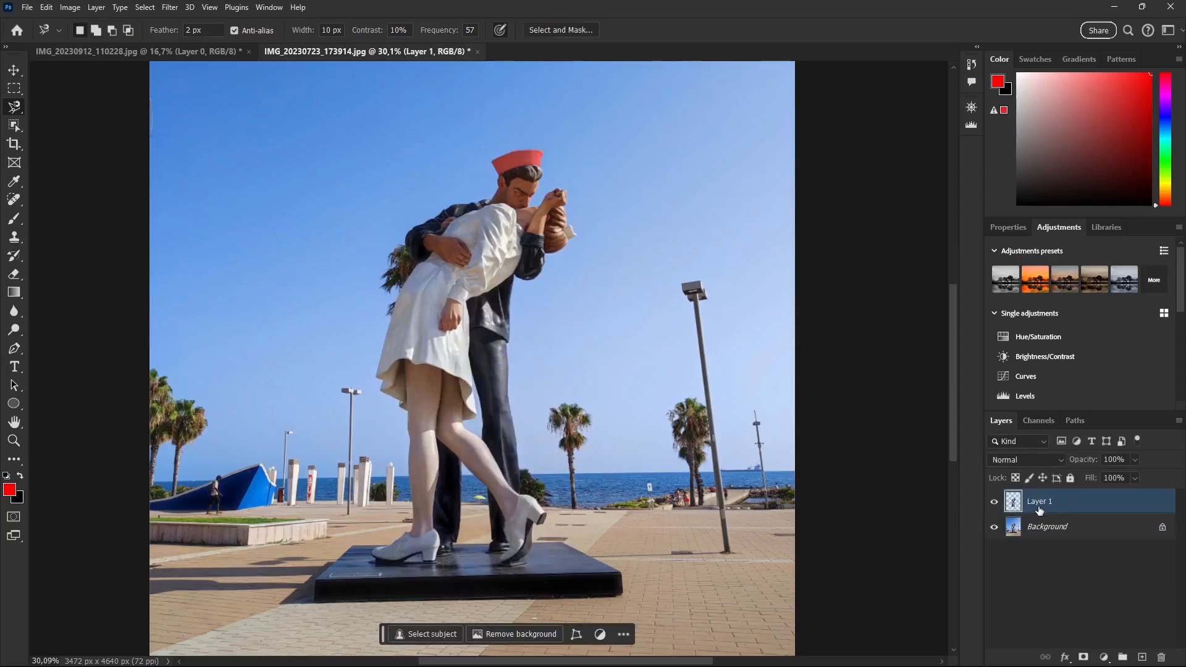
Step: Bring the couple's layer into the beach photo IMG_20230912_110228.jpg and position it at the shoreline
drag(370, 258, 512, 388)
click(14, 70)
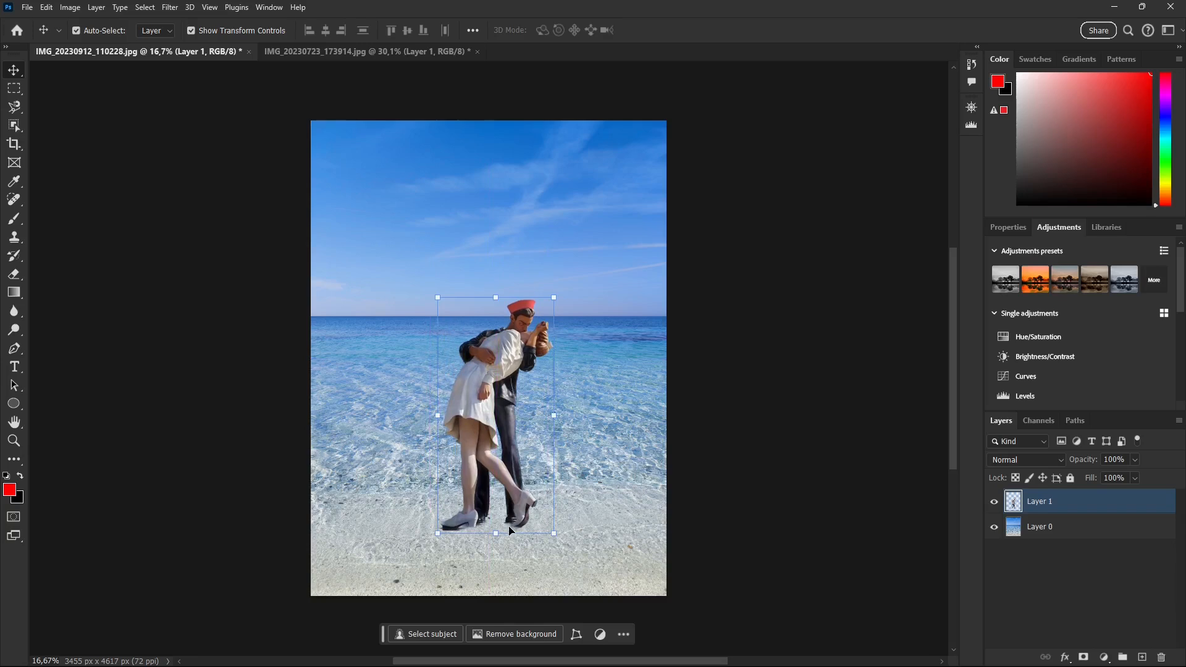
mouse_move(497, 501)
mouse_down()
mouse_move(501, 479)
mouse_move(499, 504)
mouse_up()
click(760, 460)
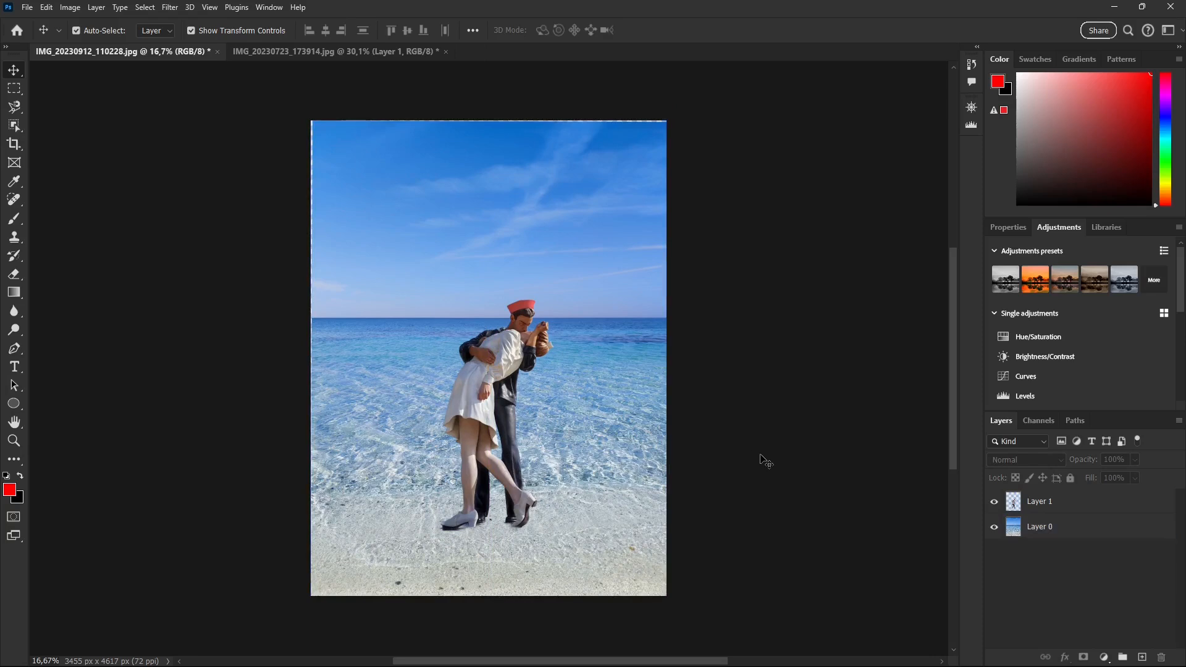
Step: Scale the couple to about 120% in the beach photo and shift the figures slightly to the right
click(486, 361)
drag(433, 296, 400, 244)
mouse_move(555, 243)
mouse_down()
mouse_move(570, 234)
mouse_move(553, 242)
mouse_move(559, 253)
mouse_up()
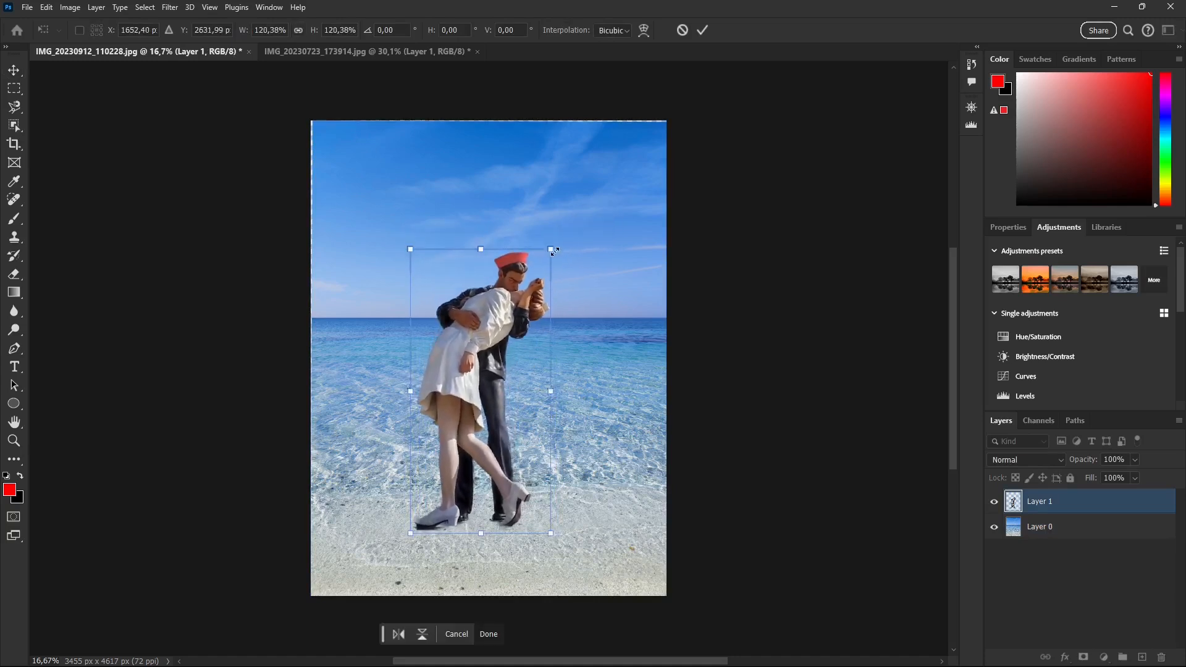
click(702, 33)
drag(508, 314, 523, 316)
click(801, 277)
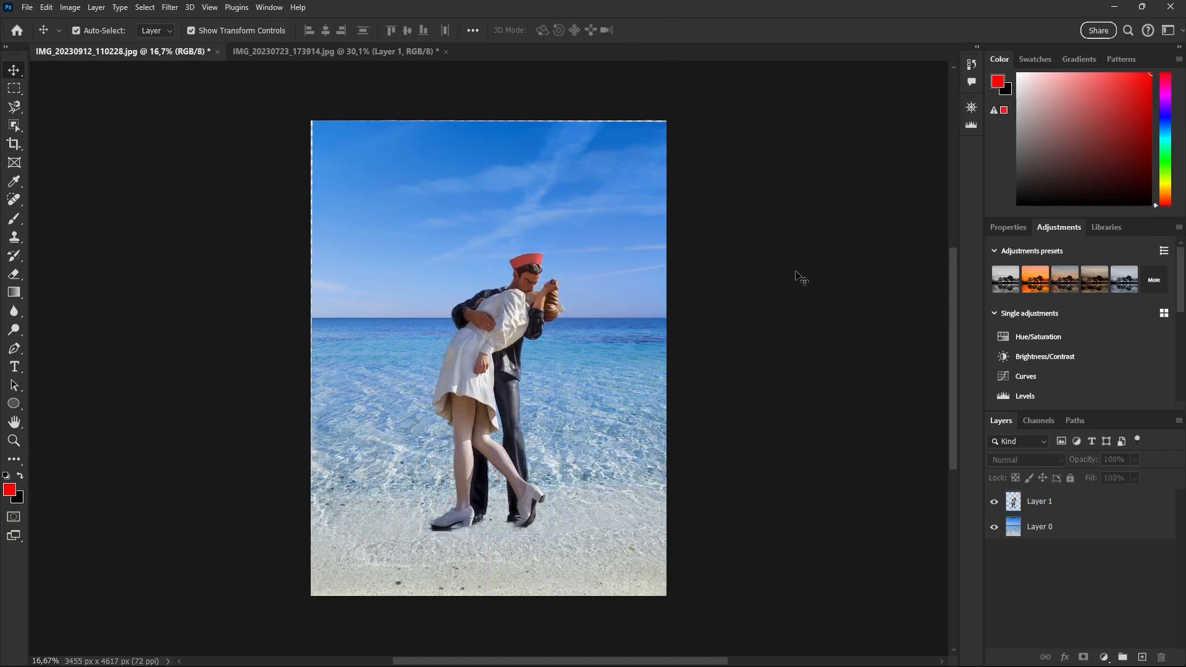
Step: Compare the composite with the original statue photo and apply a Portraits adjustment preset to the beach composite
click(290, 52)
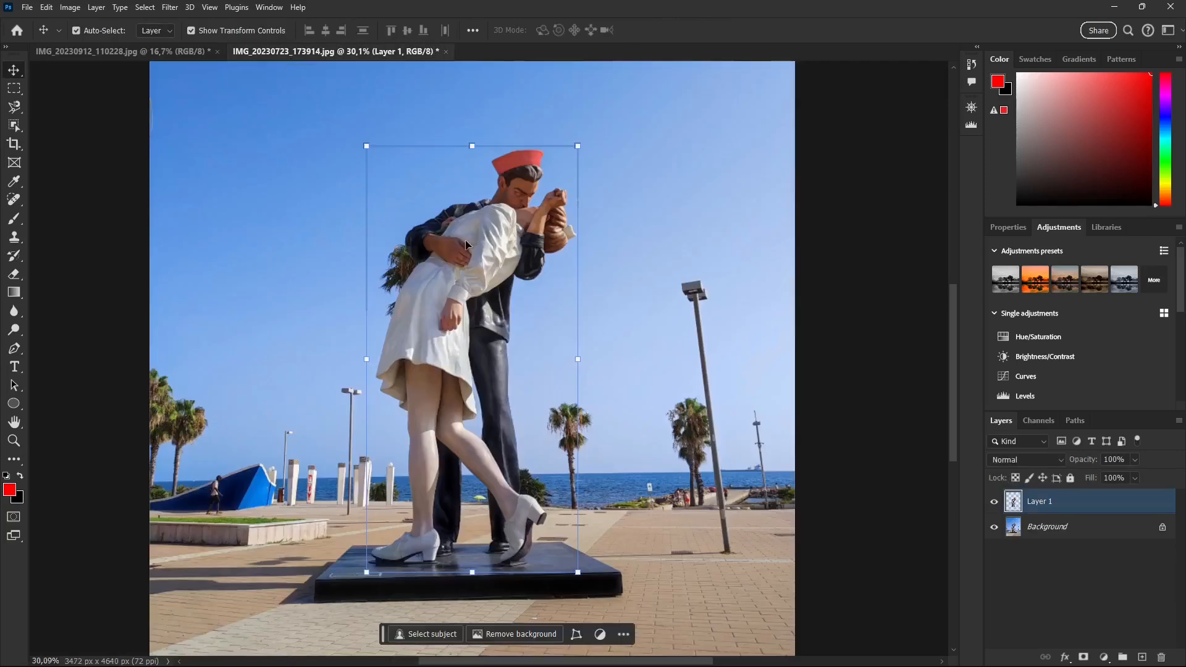
click(188, 52)
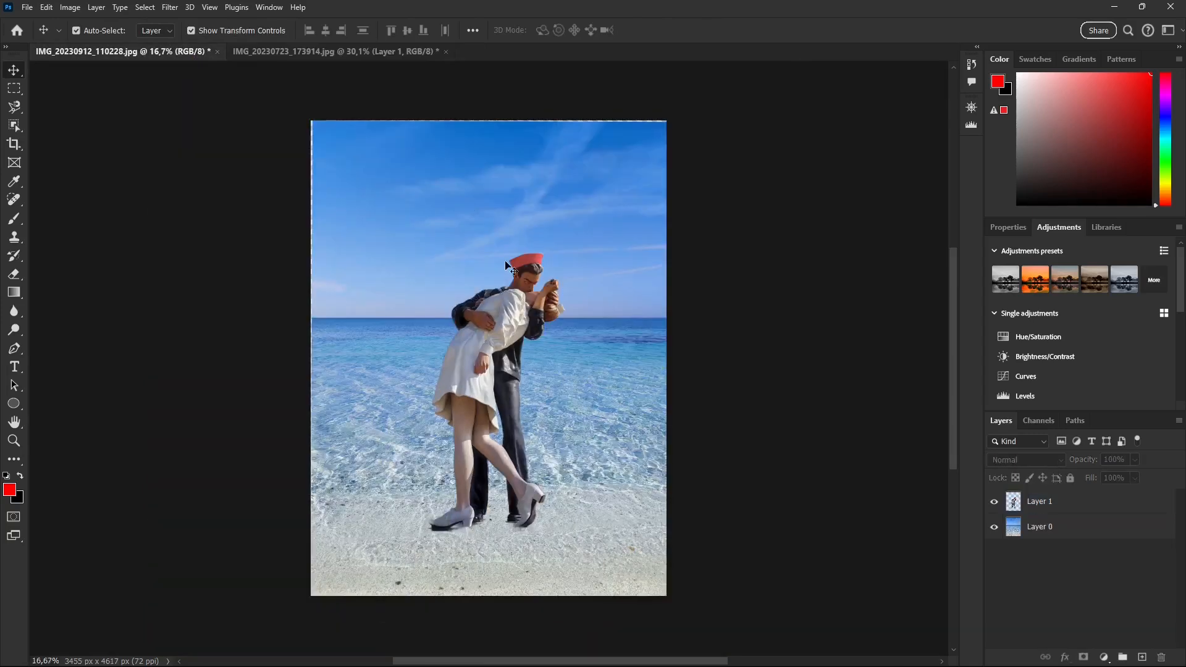
click(1062, 506)
click(760, 297)
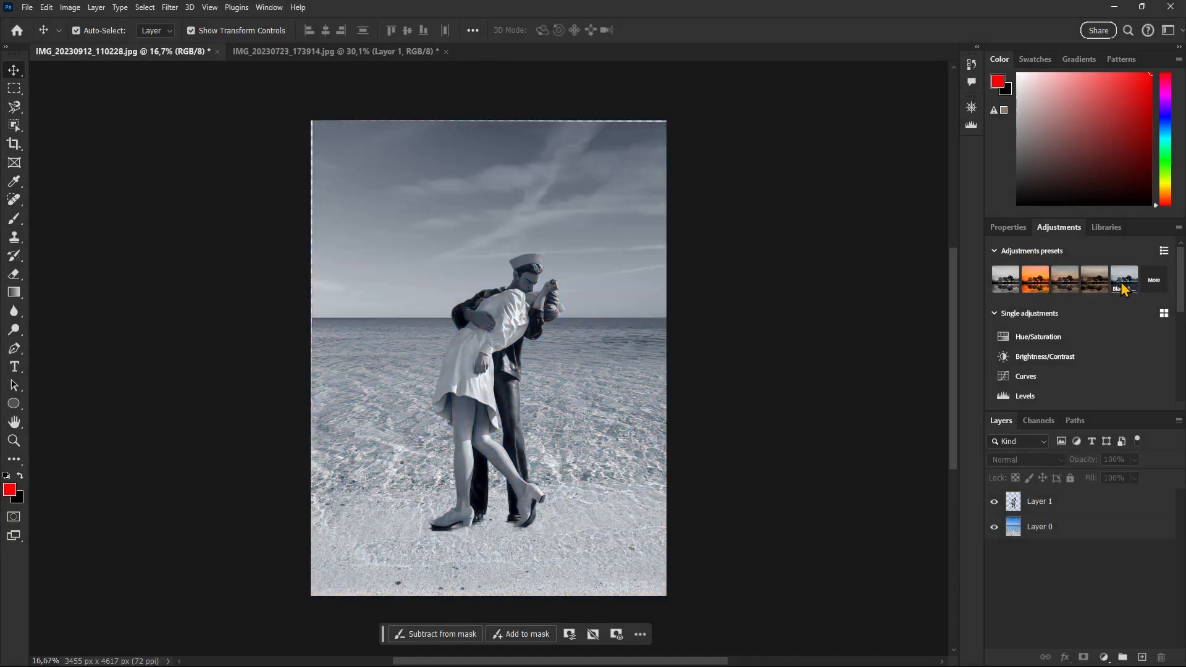
click(1154, 281)
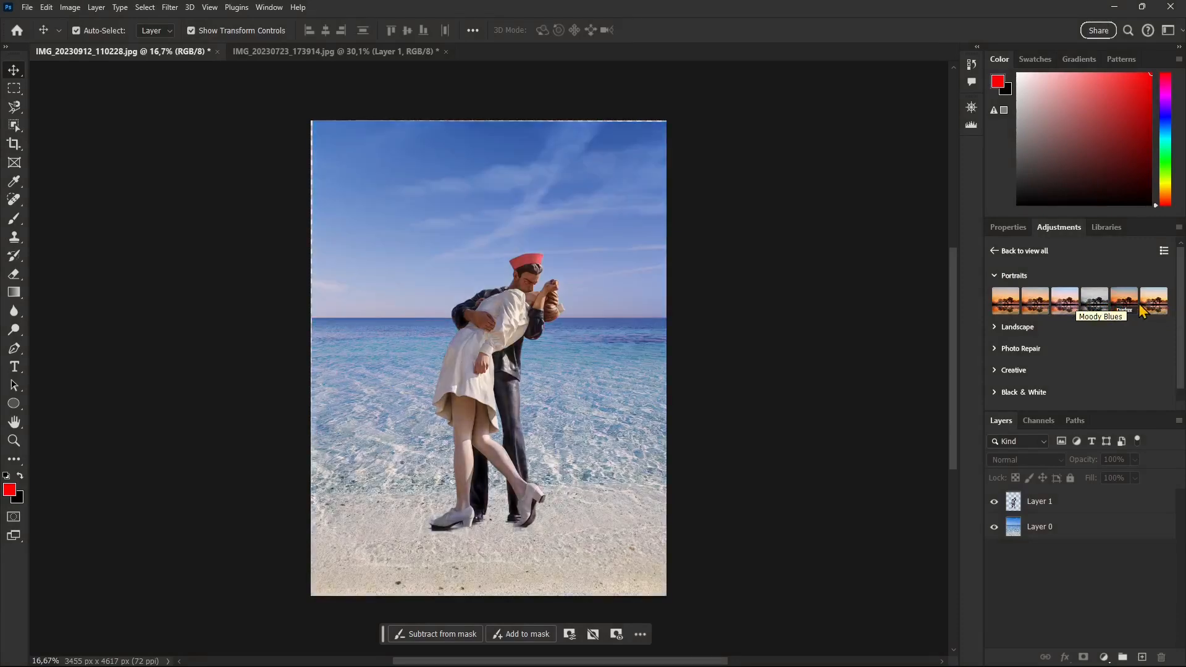
click(1049, 309)
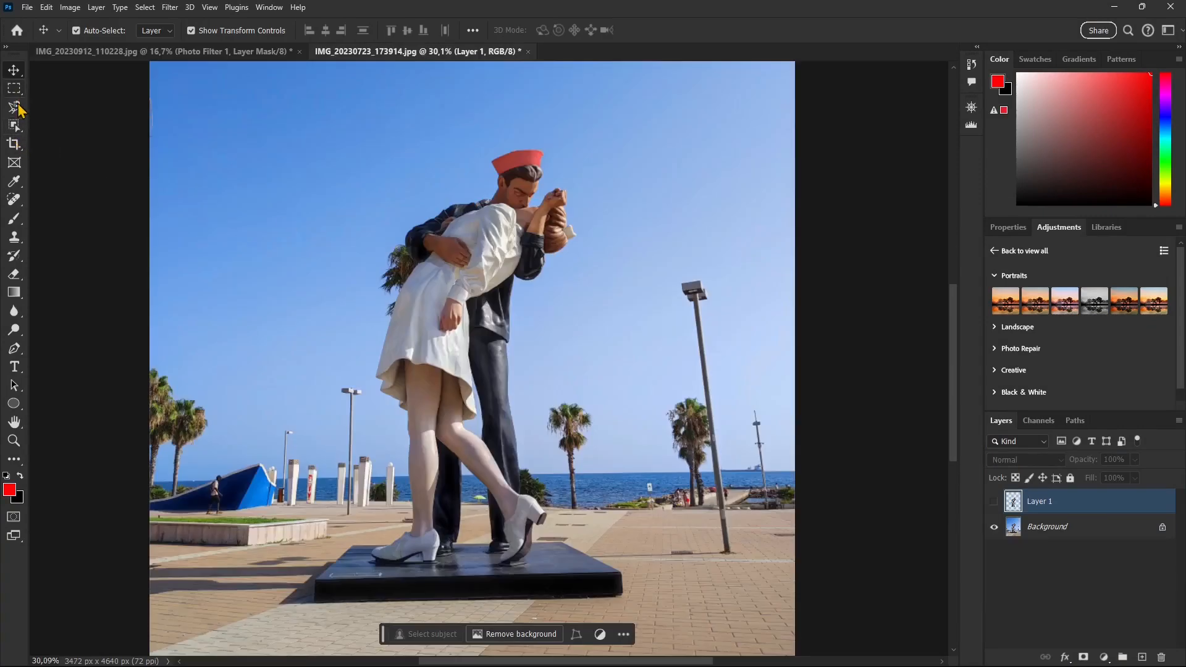
Step: Select the white dress, the sailor's cap, upper body and dark trousers with the Quick Selection tool
drag(15, 126, 62, 133)
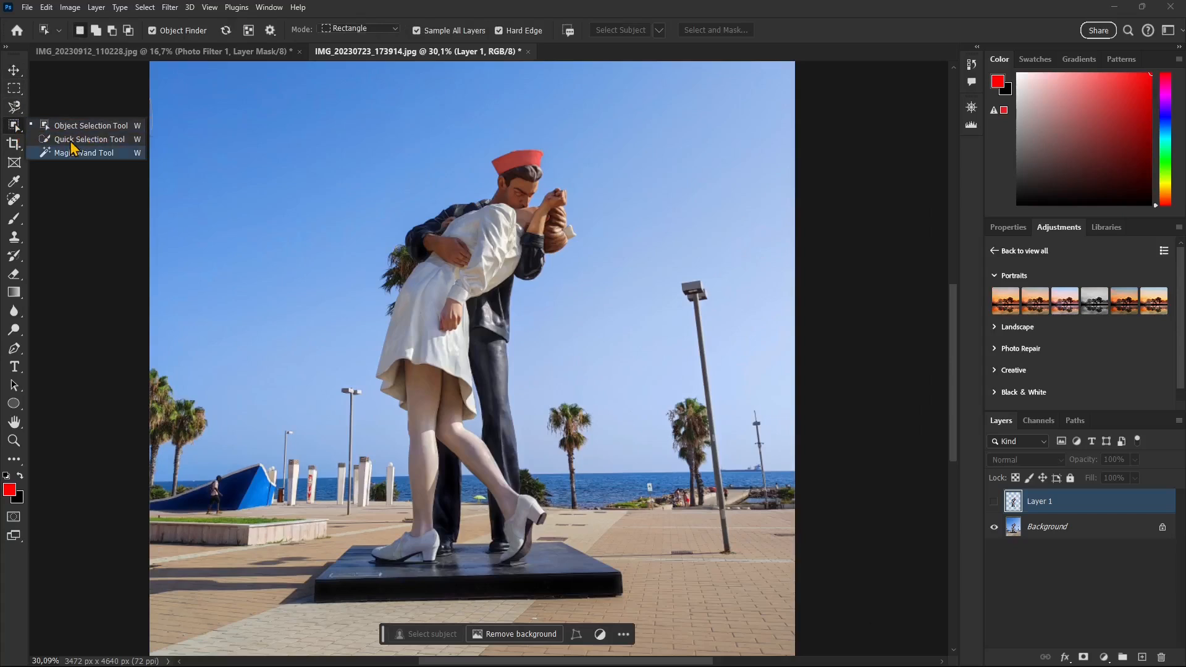
click(80, 138)
mouse_move(483, 235)
mouse_down()
mouse_move(443, 271)
mouse_move(432, 310)
mouse_up()
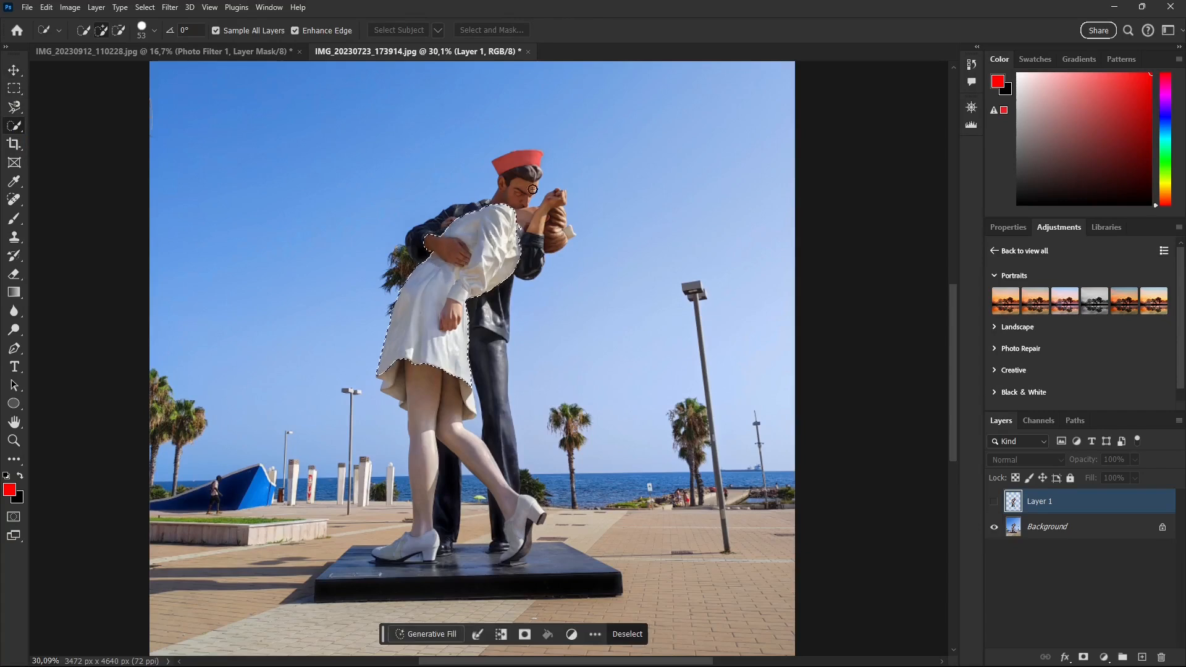
click(513, 167)
mouse_move(513, 167)
mouse_down()
mouse_move(506, 201)
mouse_move(427, 235)
mouse_move(444, 249)
mouse_move(498, 242)
mouse_move(518, 215)
mouse_move(528, 220)
mouse_move(526, 247)
mouse_move(494, 285)
mouse_move(489, 347)
mouse_up()
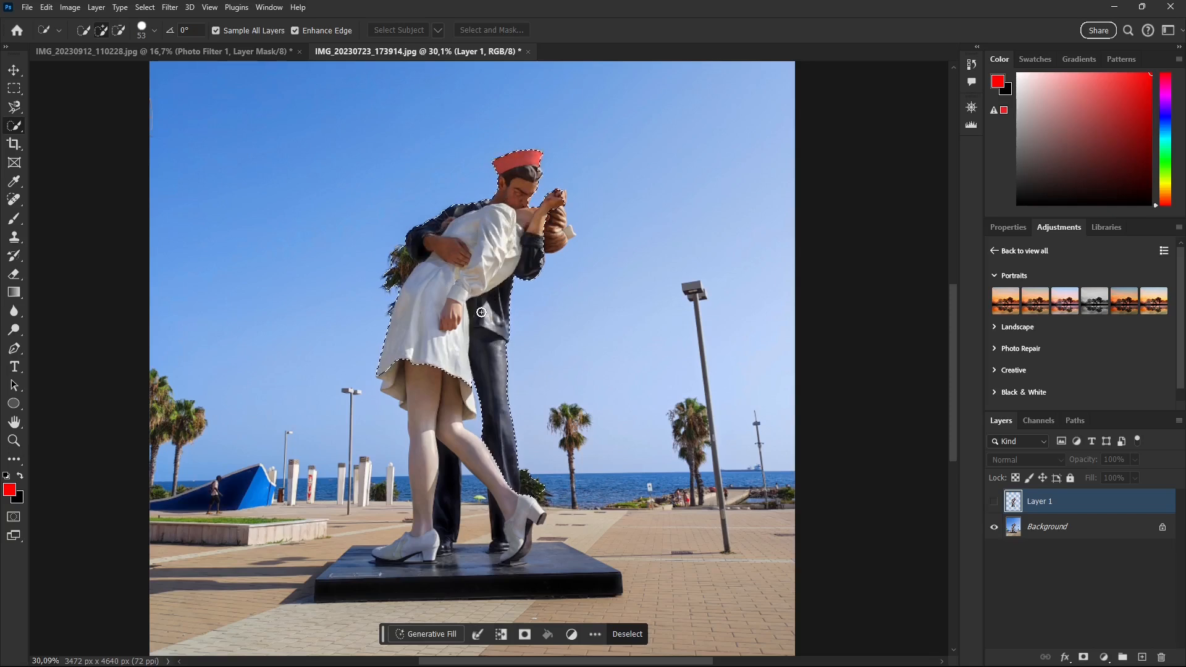
key(alt)
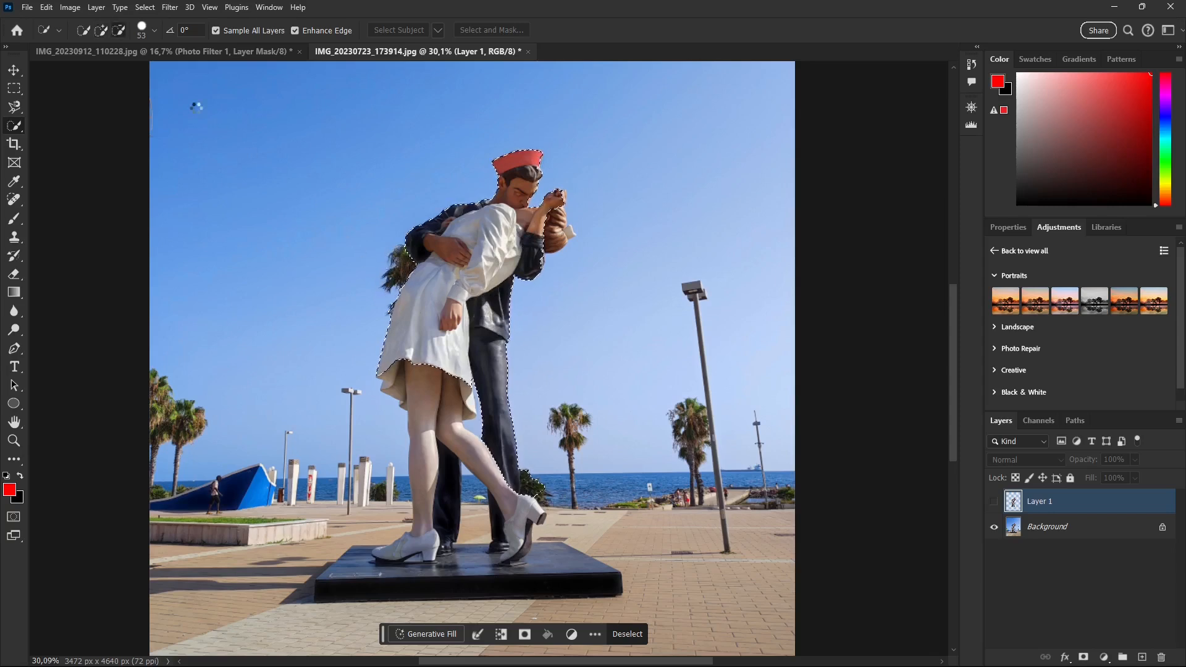
Step: Reduce the Quick Selection brush size to 29 px and add the woman's raised leg and shoe to the selection
click(119, 31)
click(155, 31)
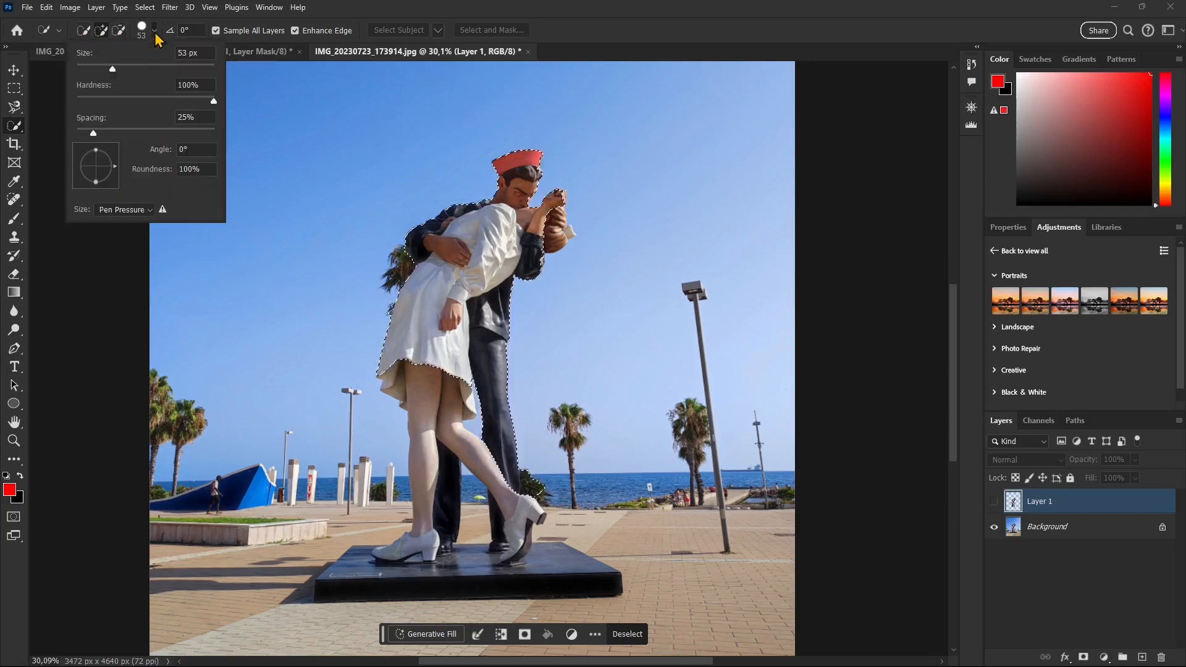
drag(113, 69, 97, 70)
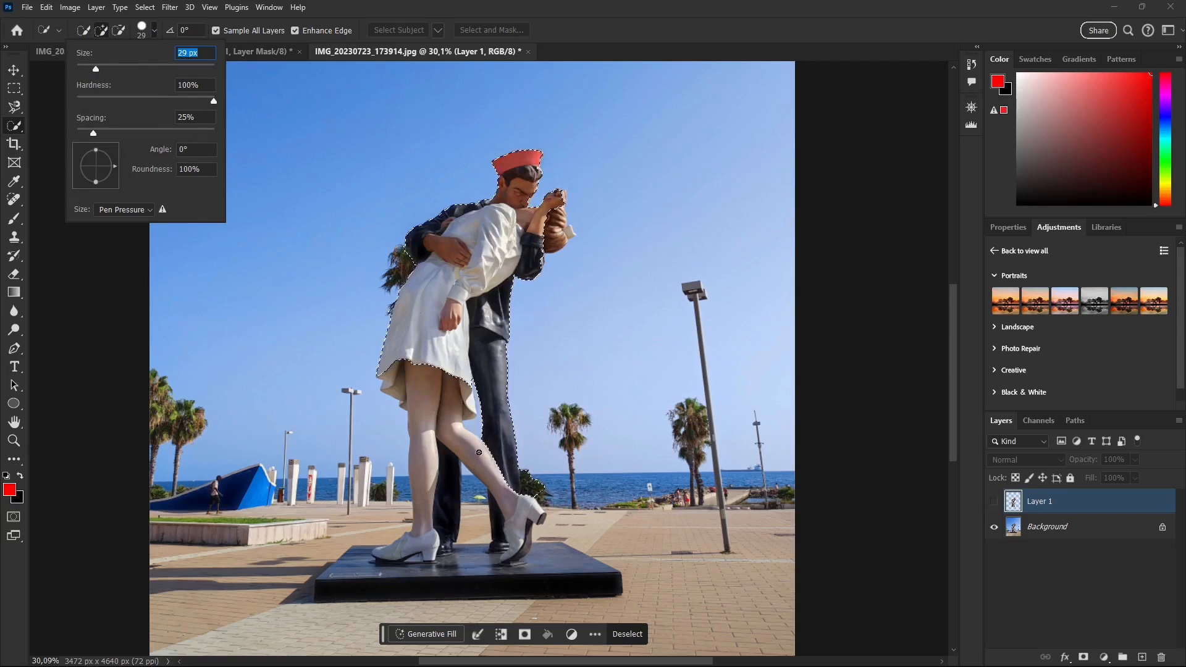
click(530, 491)
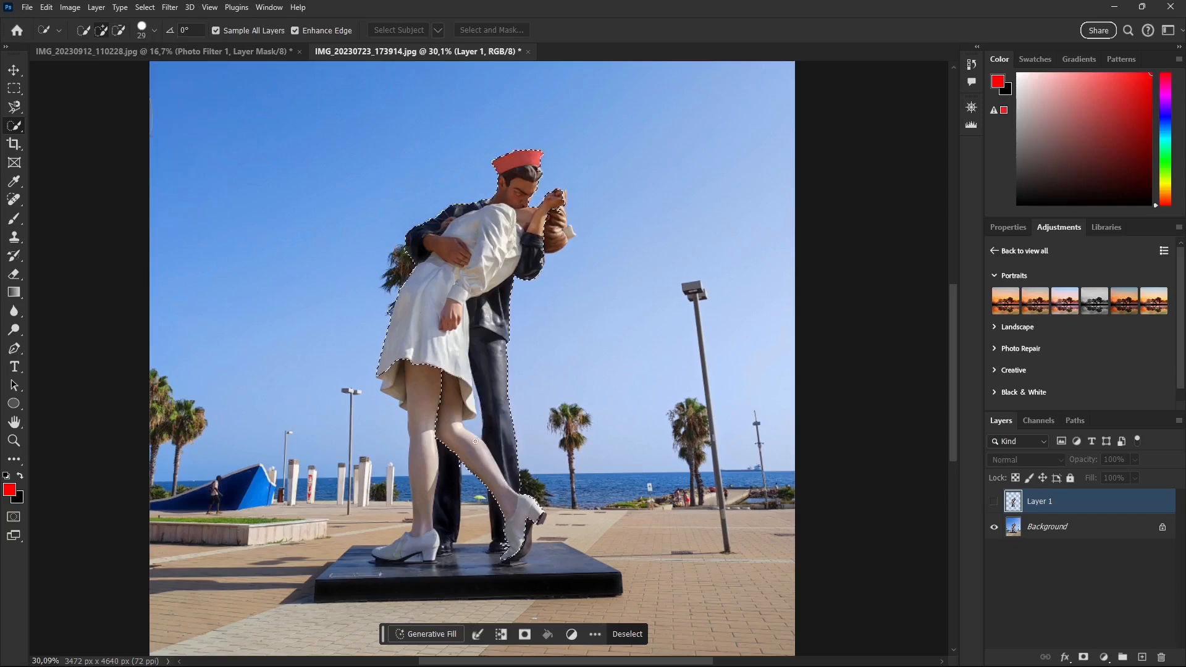
drag(474, 426, 478, 420)
Step: Show Layer 1 and try adding the woman's standing leg to the selection in Select and Mask
click(992, 503)
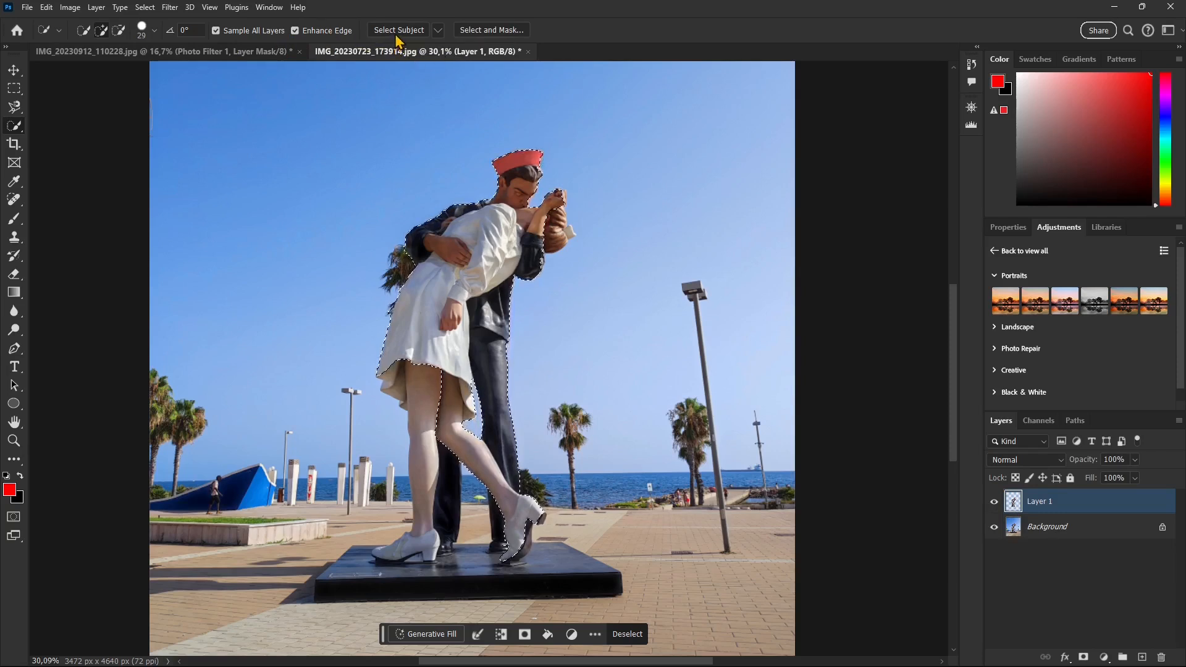
click(436, 31)
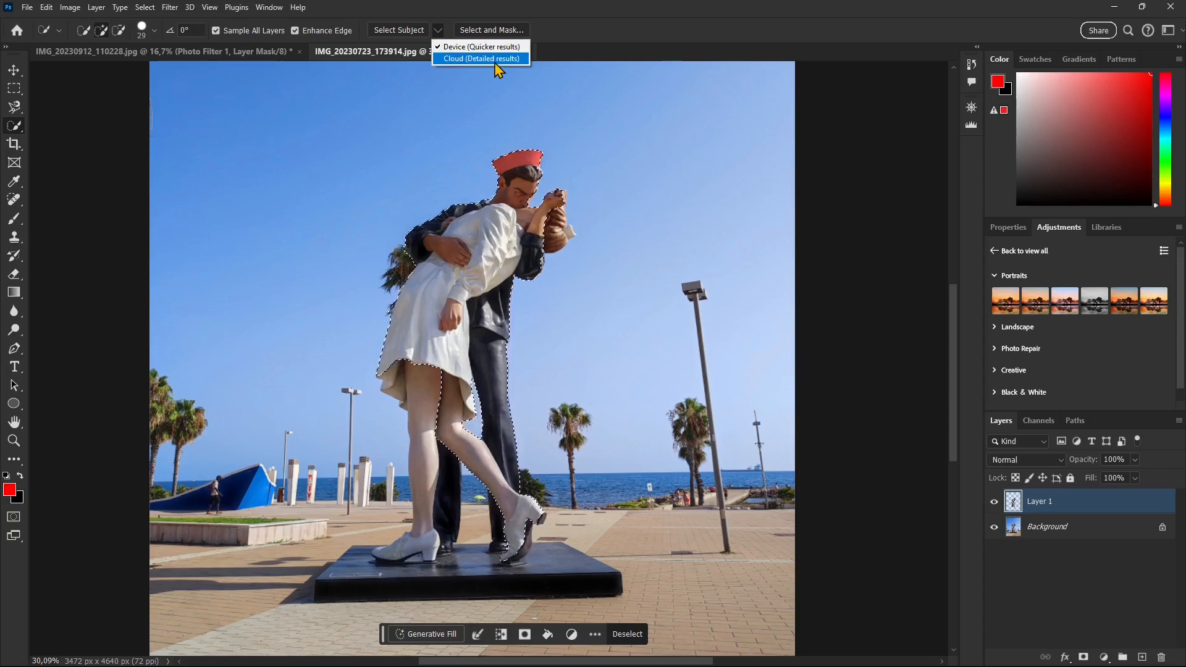
click(586, 26)
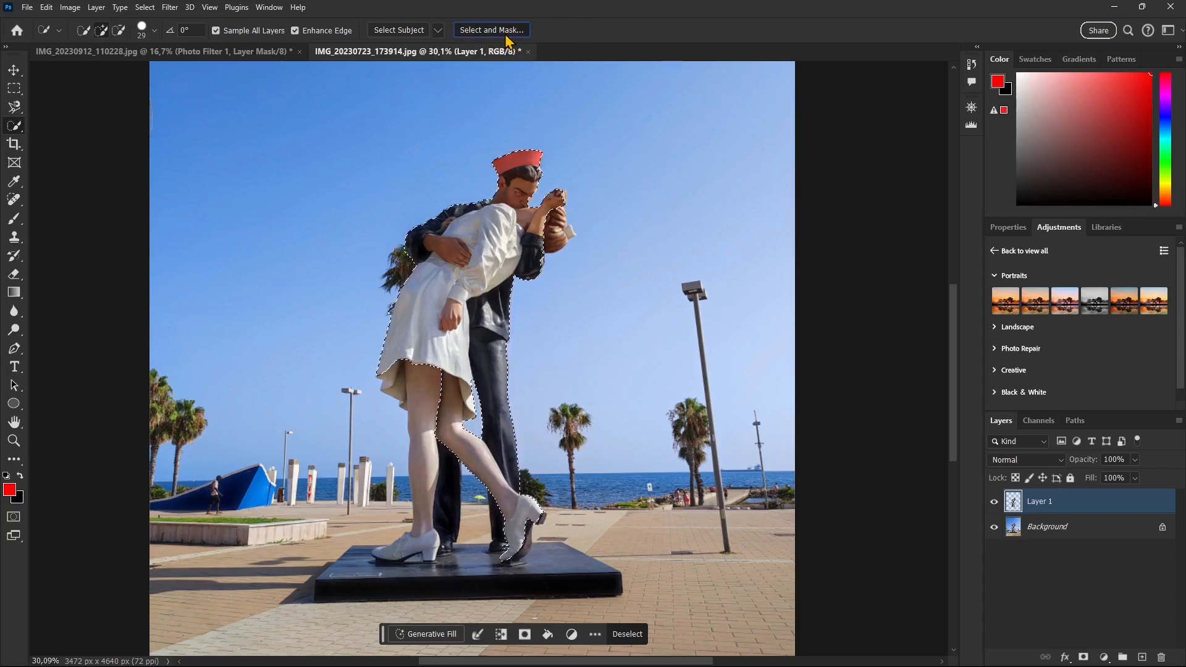
click(506, 31)
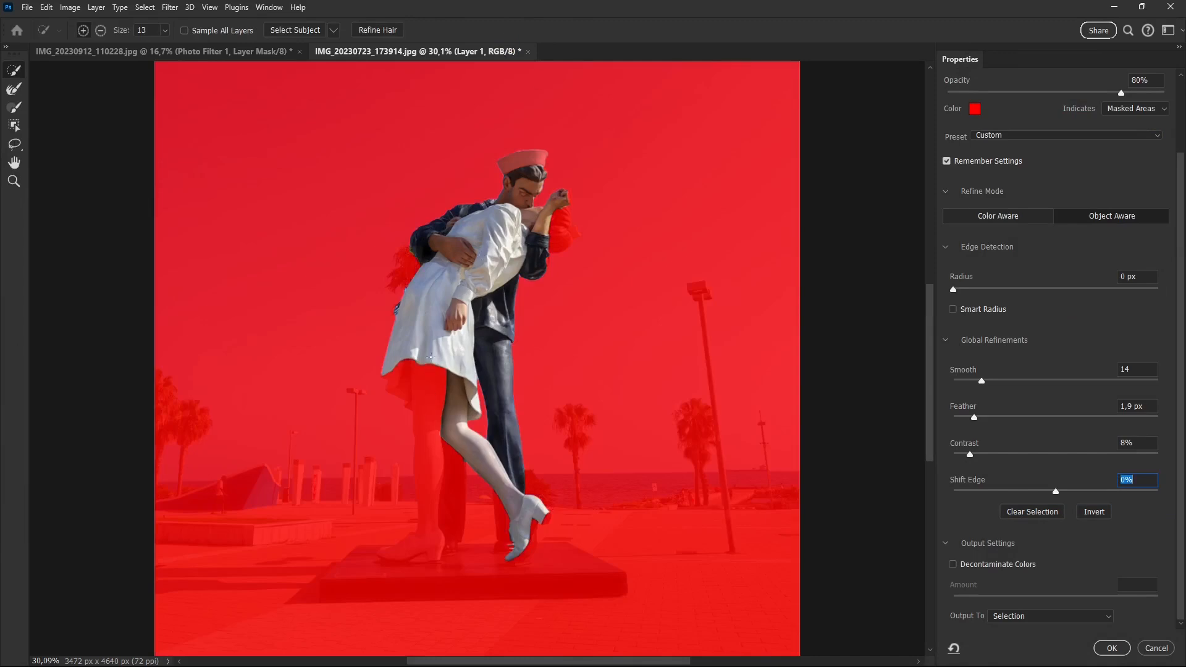
click(426, 469)
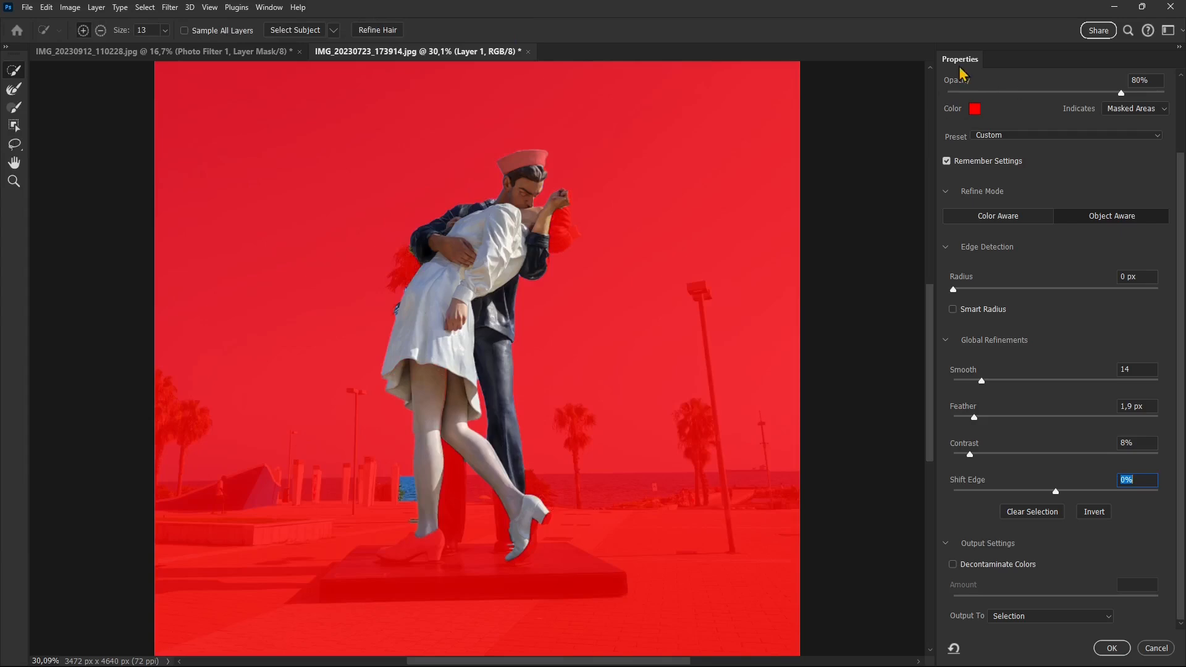
click(1111, 648)
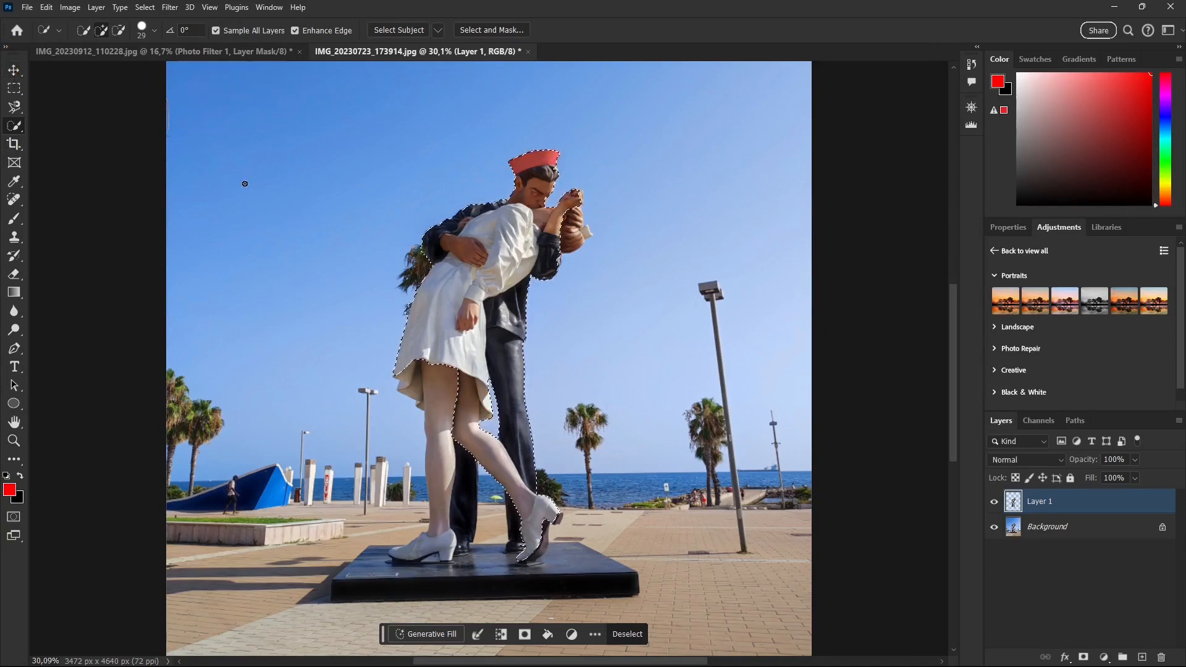
Step: Add both parts of the blue sky around the statue to the selection with the Magic Wand tool
right_click(15, 131)
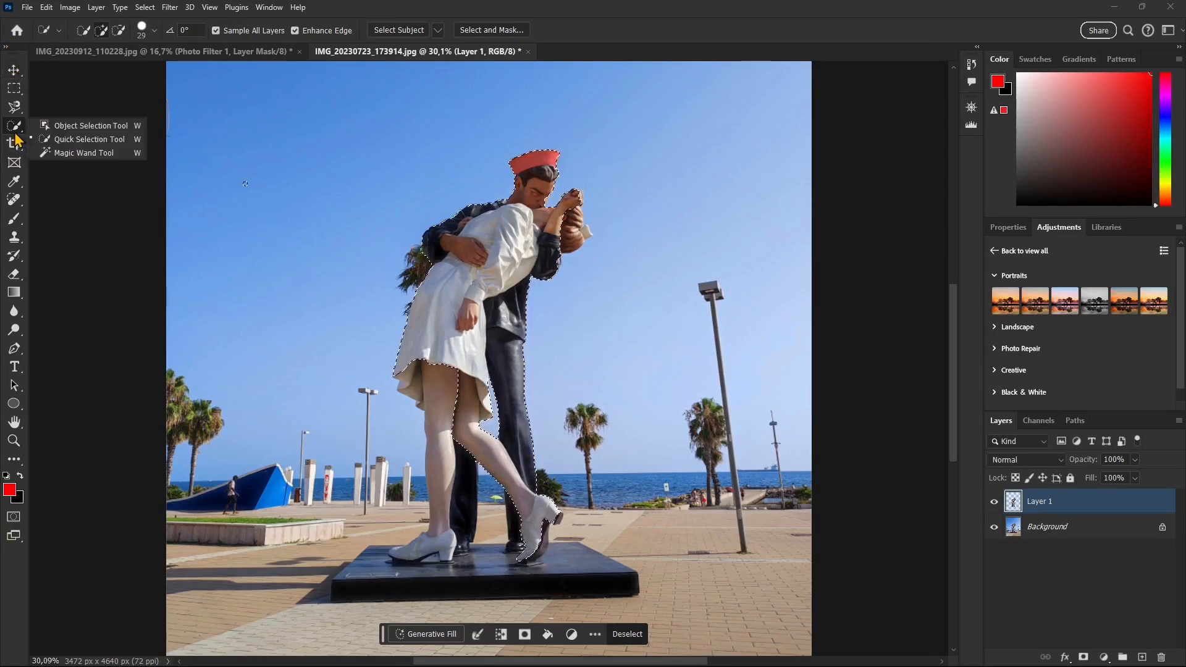
click(77, 158)
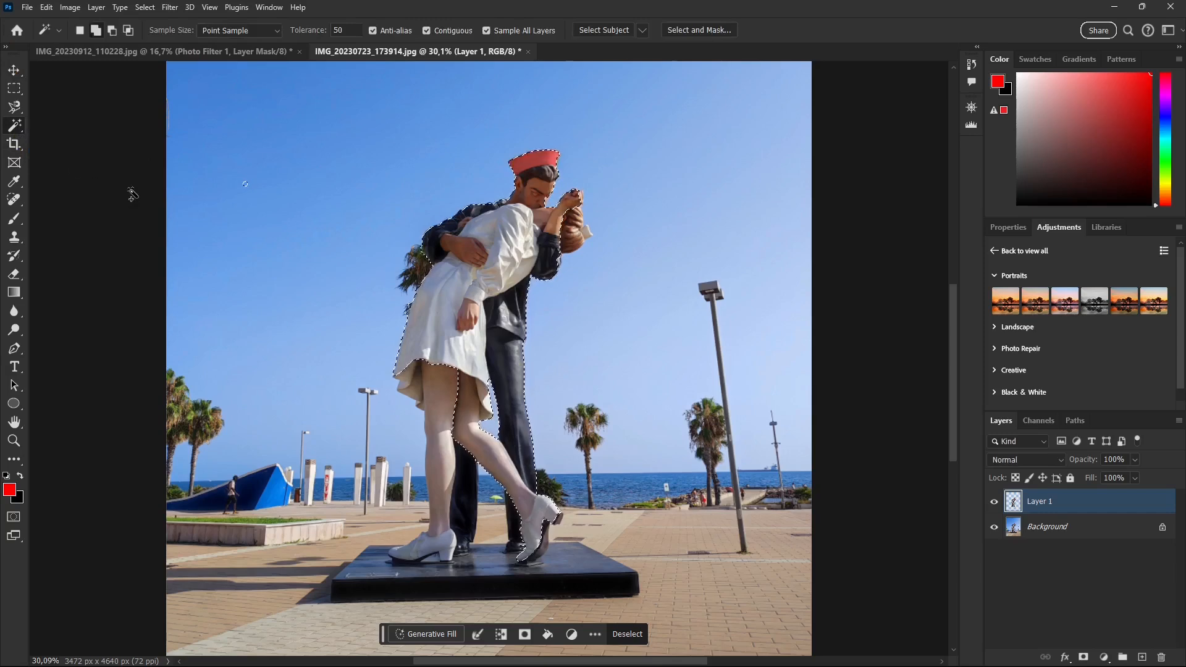
click(264, 155)
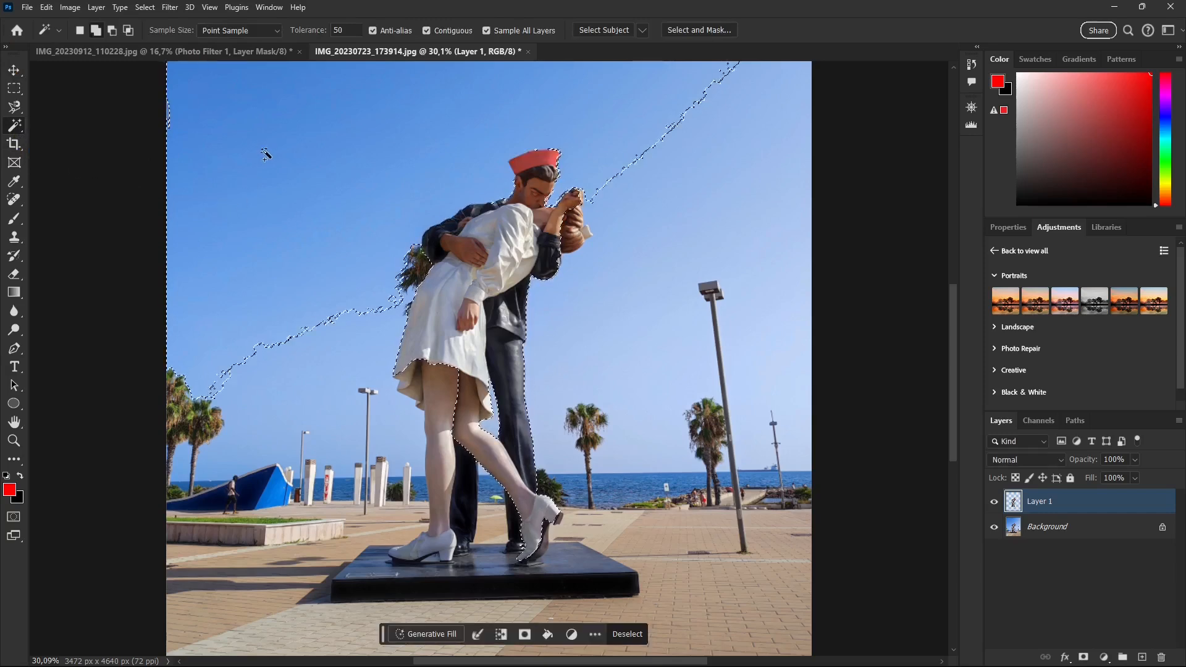
click(728, 209)
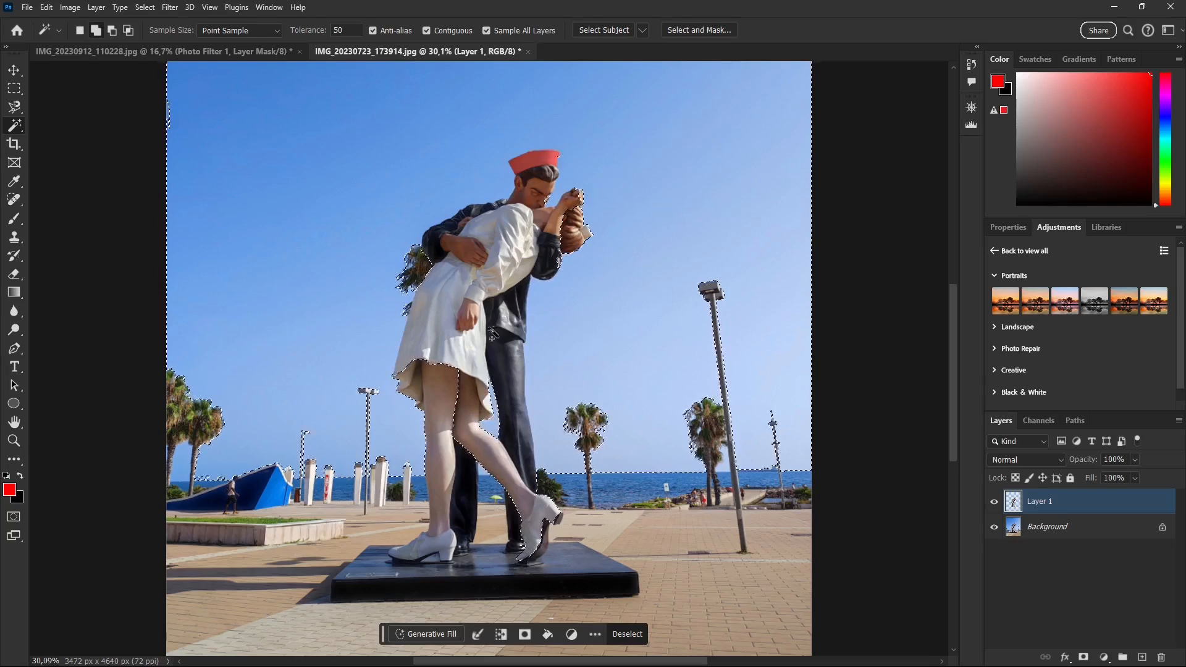
Step: Set the Magic Wand to make a new selection each time and sample the sky, red cap and dark trousers in turn
click(82, 36)
click(269, 138)
click(302, 166)
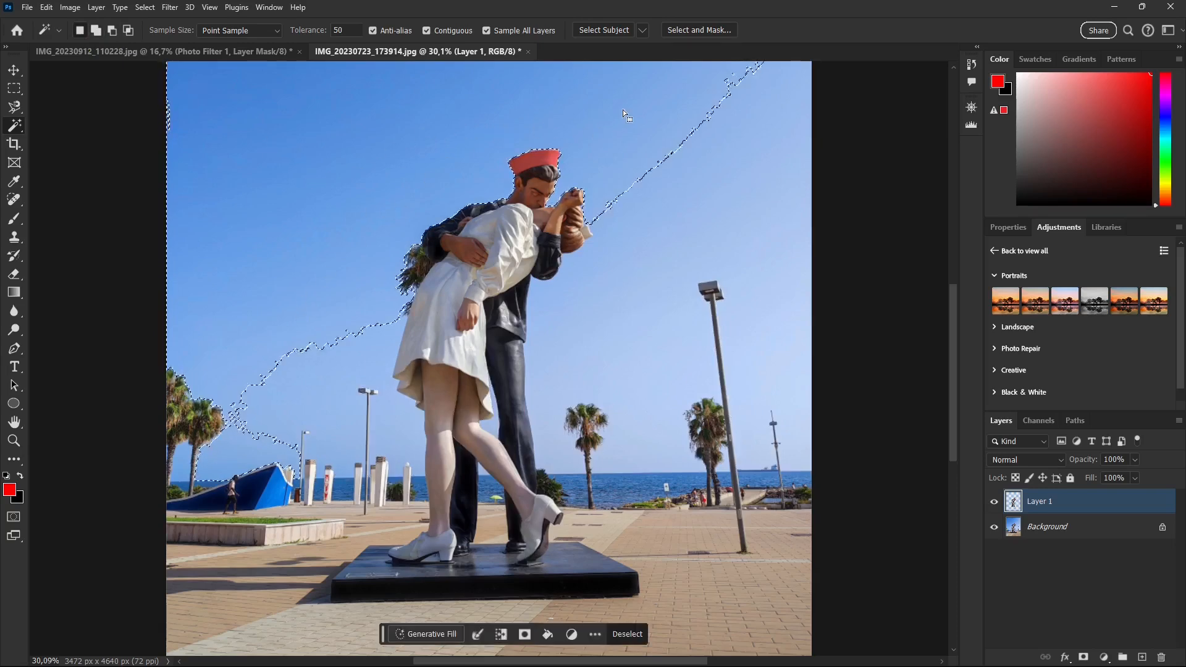
click(535, 162)
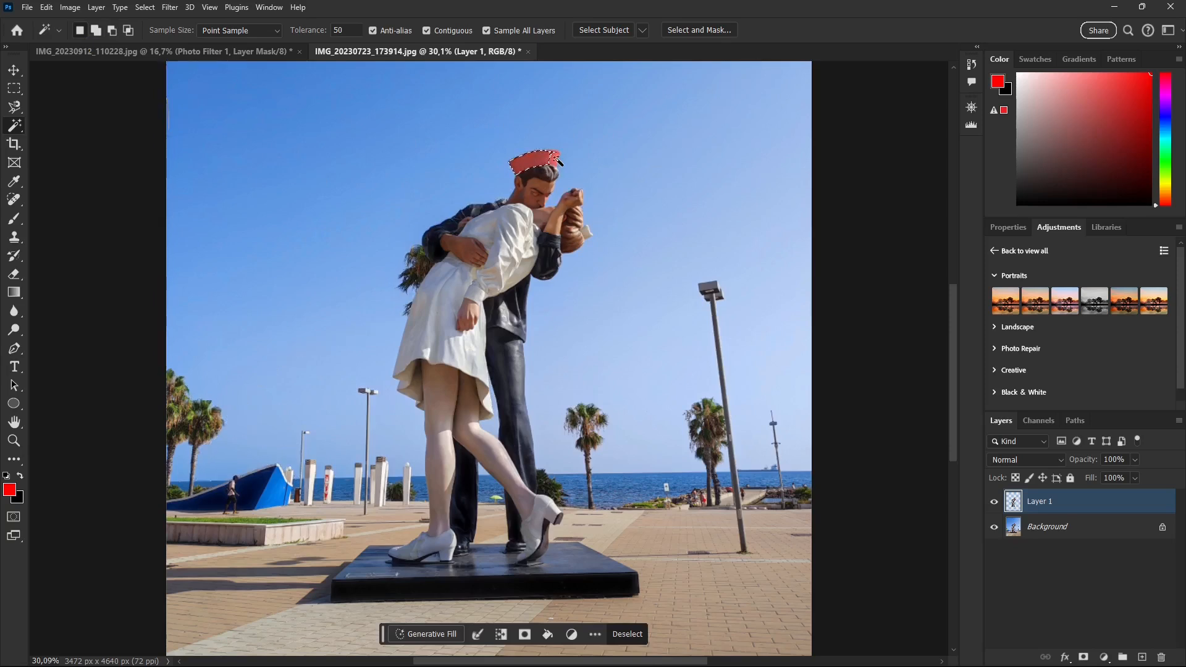
click(522, 450)
click(602, 268)
click(315, 136)
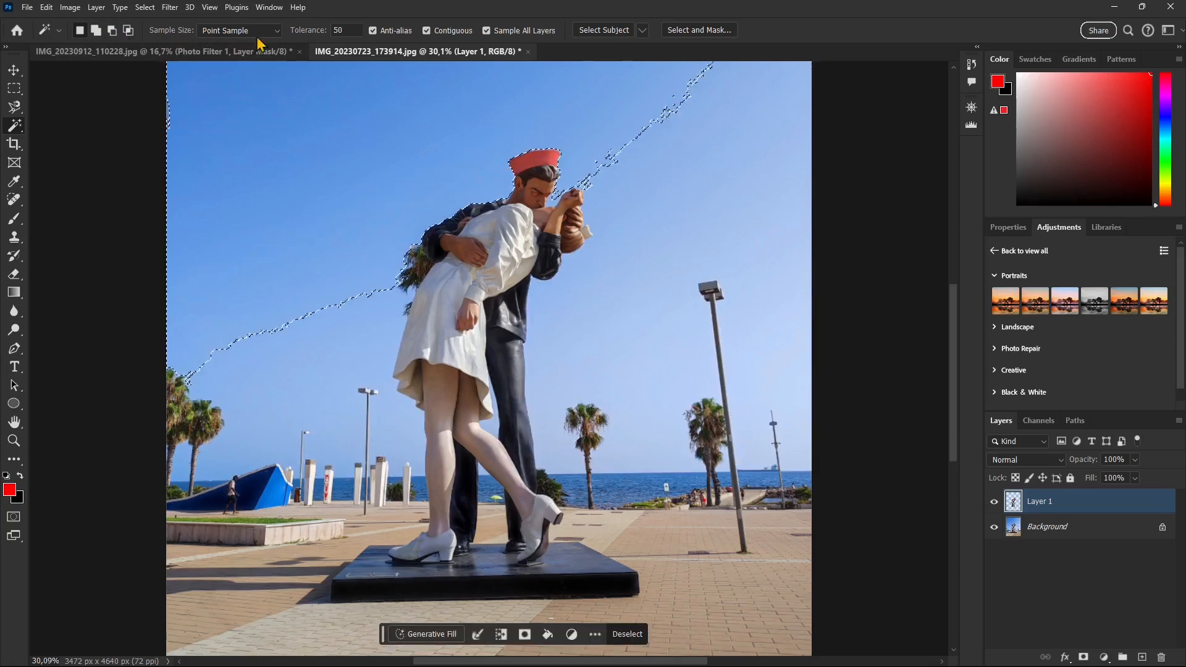
Step: Set the Magic Wand tolerance to 10, clear the selection and sample the upper sky
click(316, 30)
text(10)
key(ctrl+d)
click(304, 140)
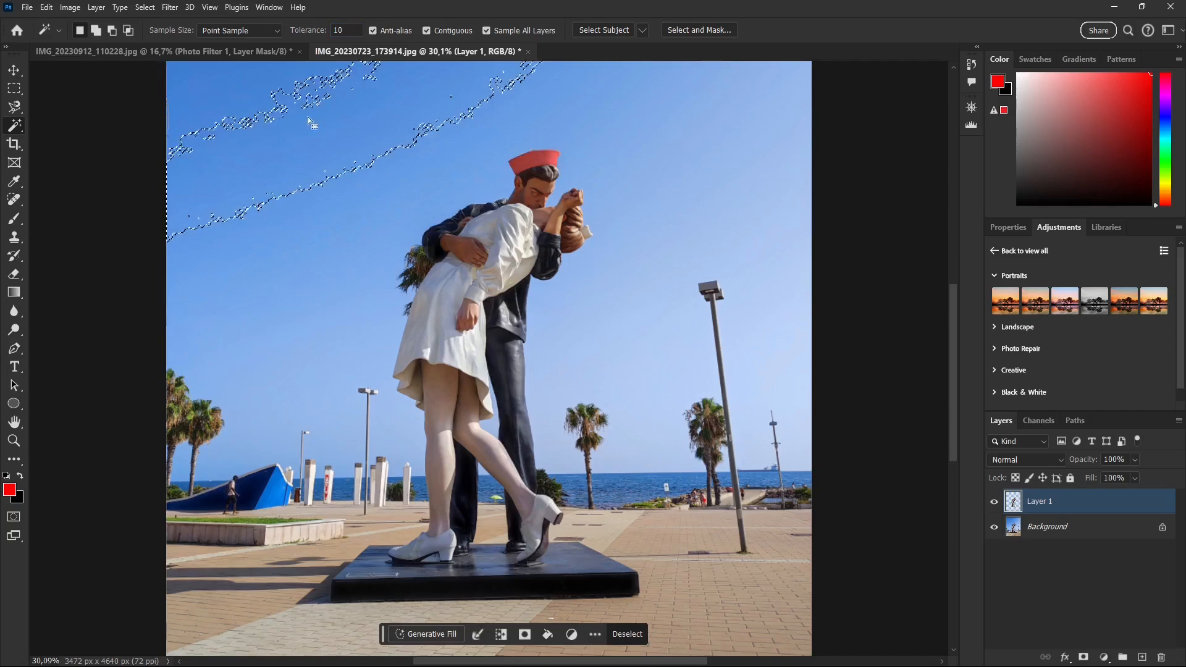
Step: Set the Magic Wand tolerance to 255 and sample the sky again
click(318, 33)
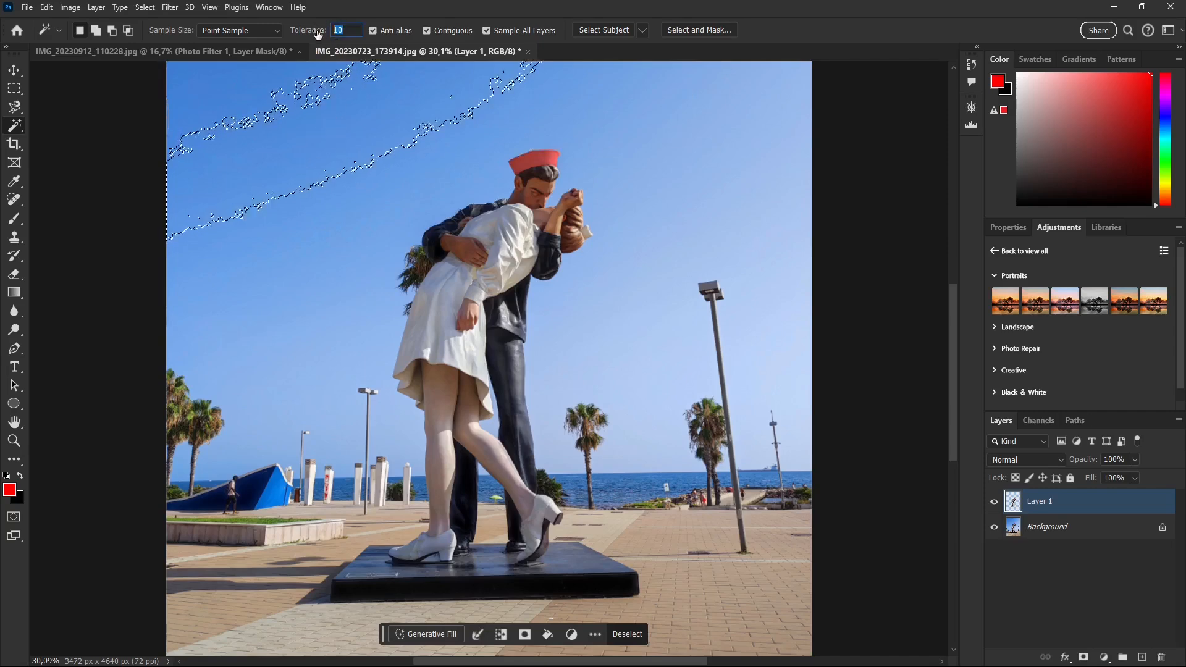
text(255)
click(326, 98)
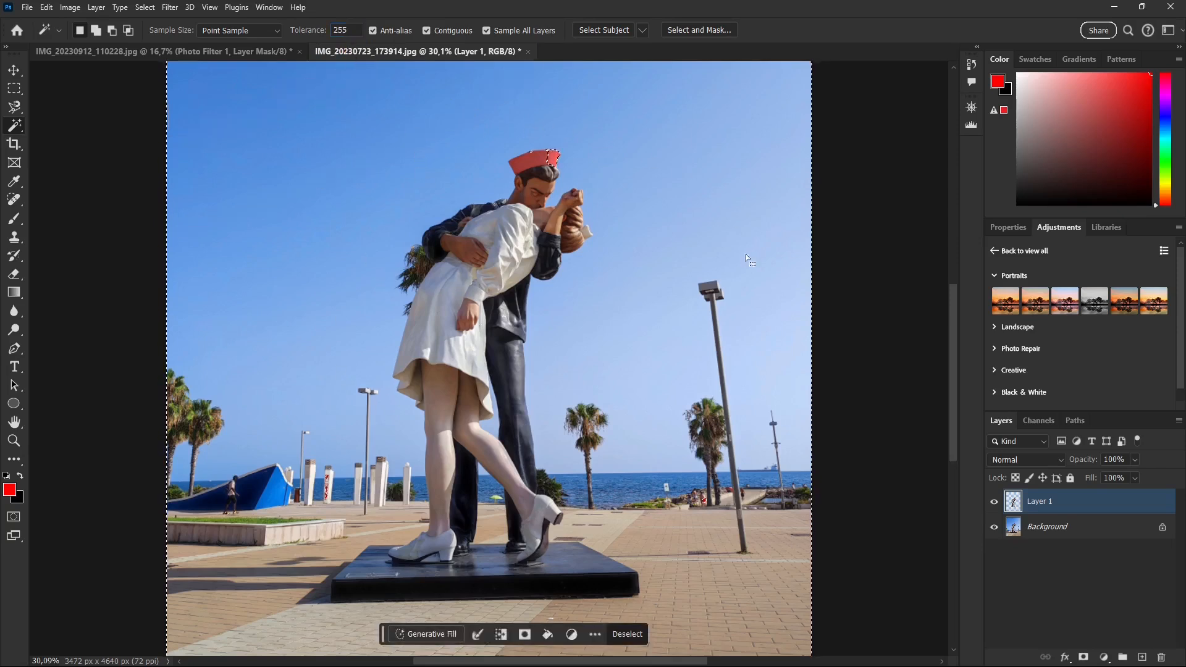
Step: Set the Magic Wand tolerance to 100 and select the sky behind the statue
key(Return)
text(100)
click(331, 85)
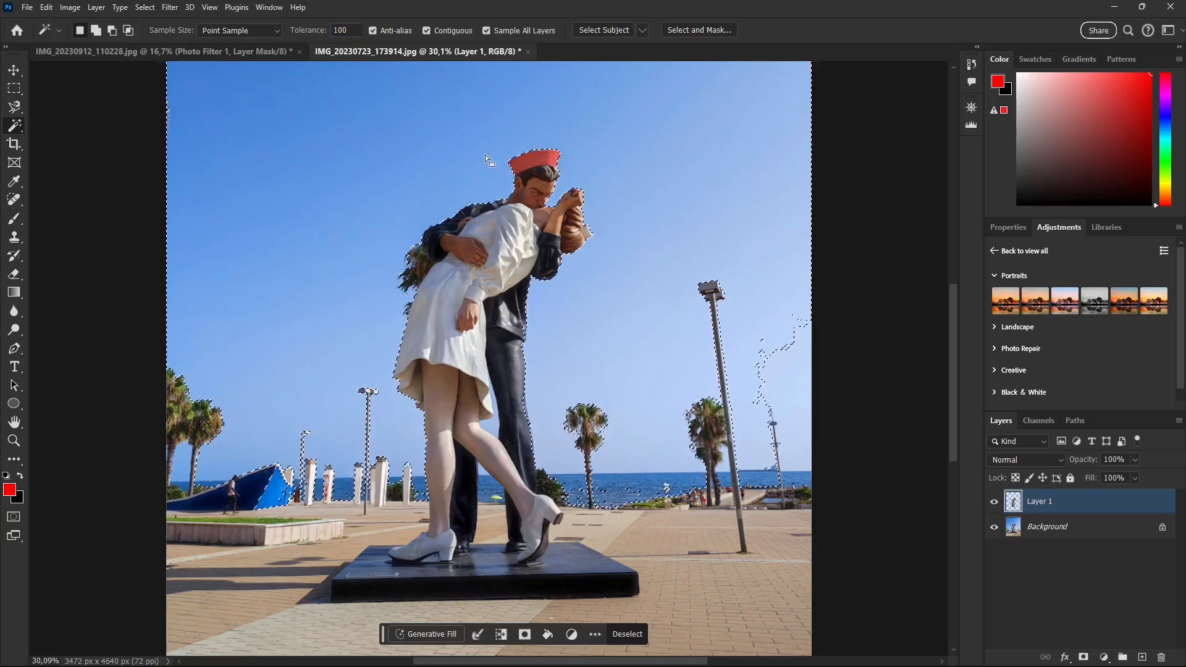
Step: Try filling the selected sky on the Background layer with solid cyan at 100% opacity, and undo the fill
click(1037, 526)
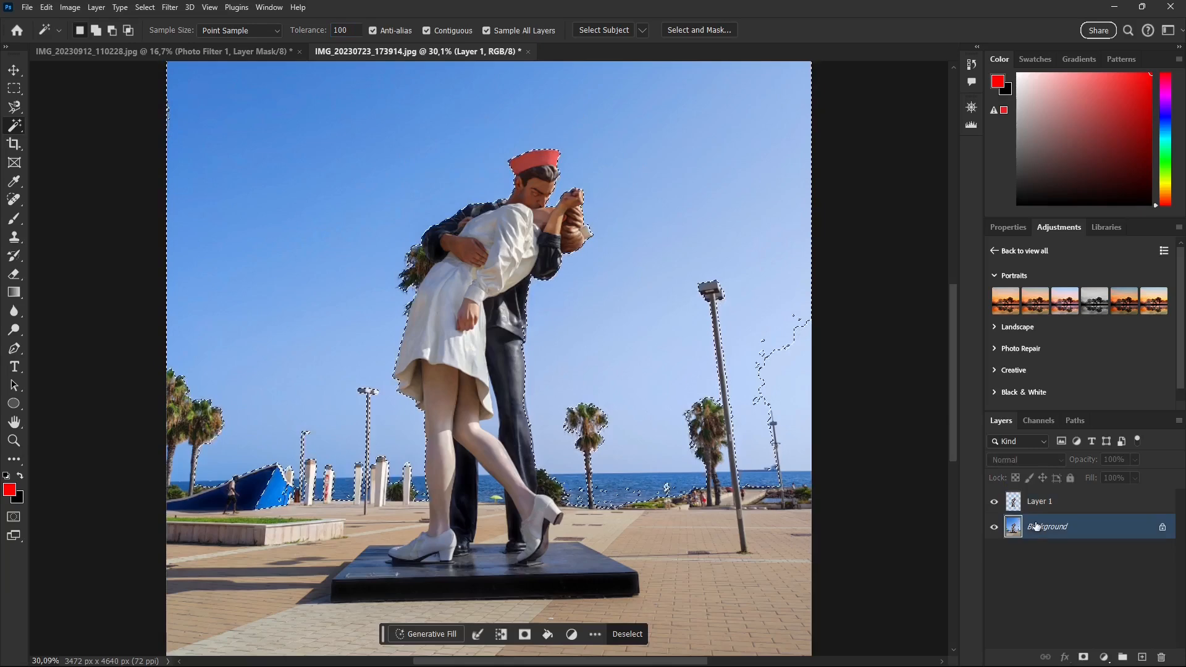
key(i)
key(shift+F5)
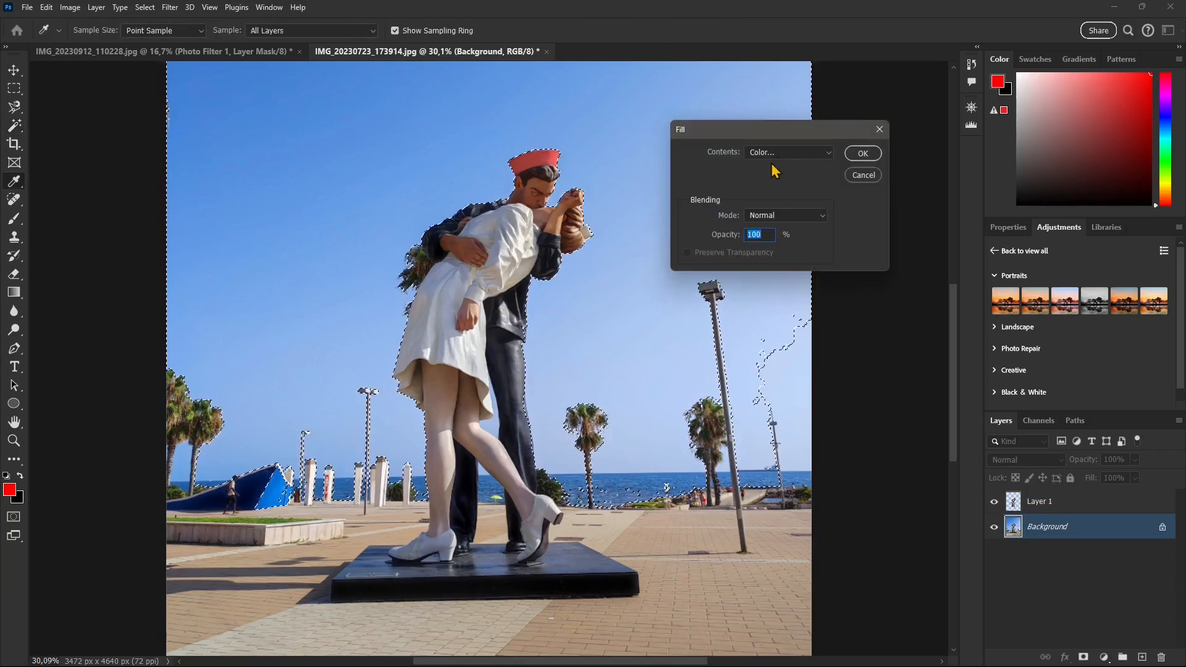
click(863, 153)
key(w)
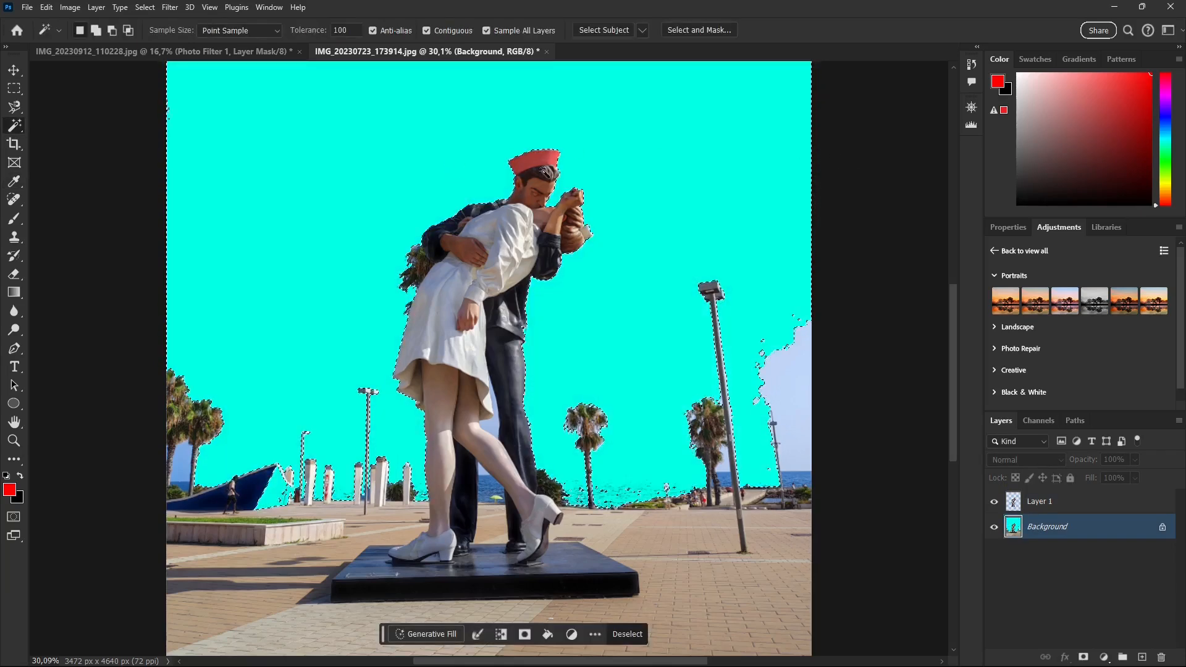
key(ctrl+z)
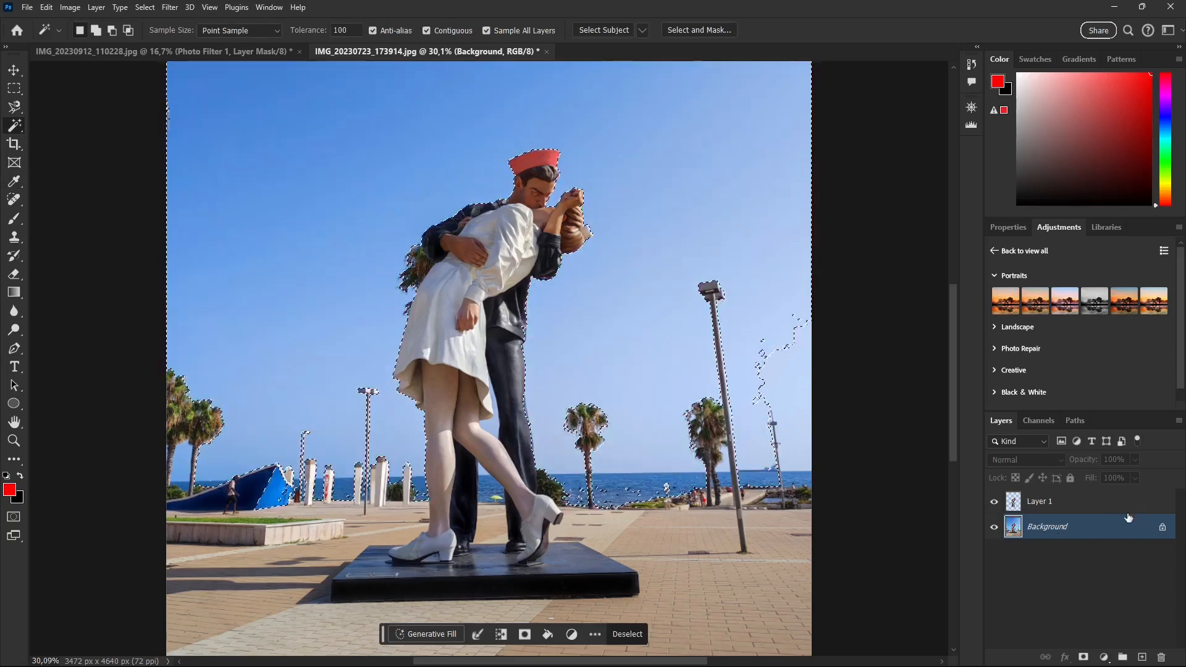
Step: Convert the Background into a regular layer named Layer 0 and try deleting the selected sky from it
double_click(1047, 527)
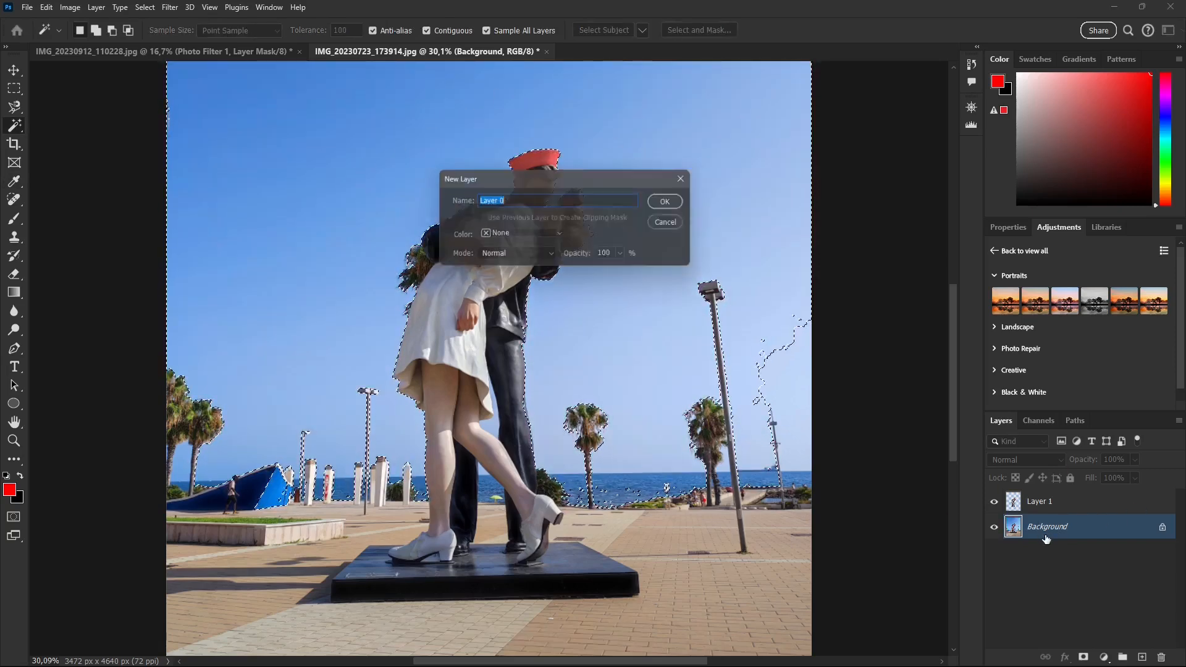
click(672, 202)
key(Delete)
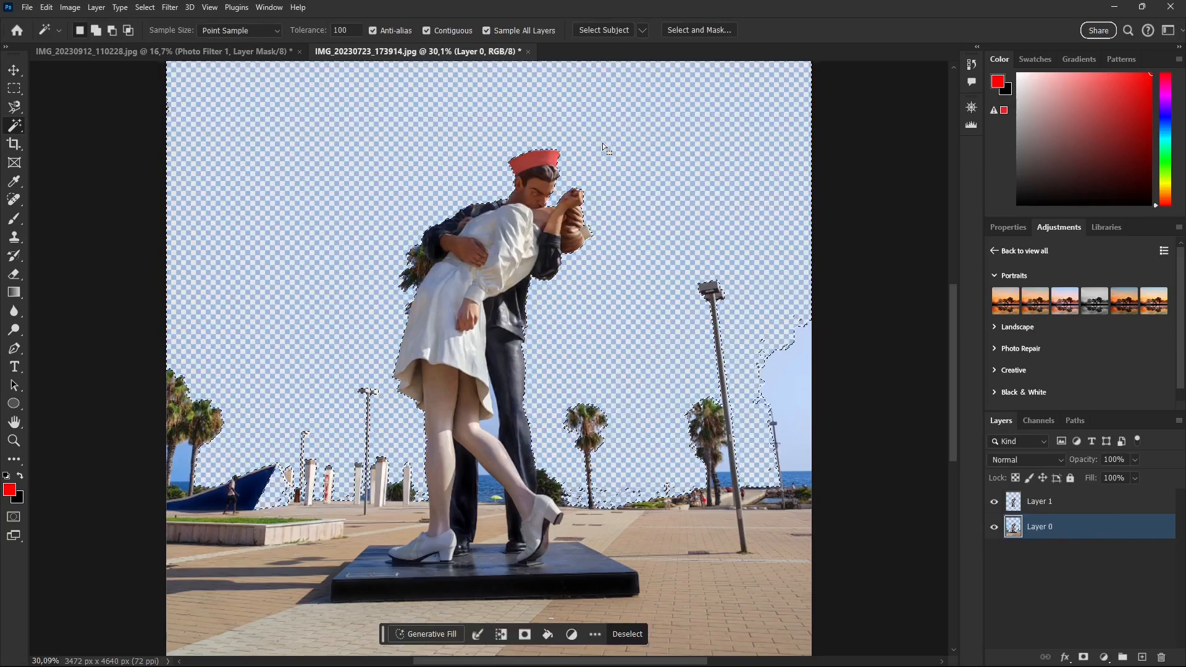
key(ctrl+z)
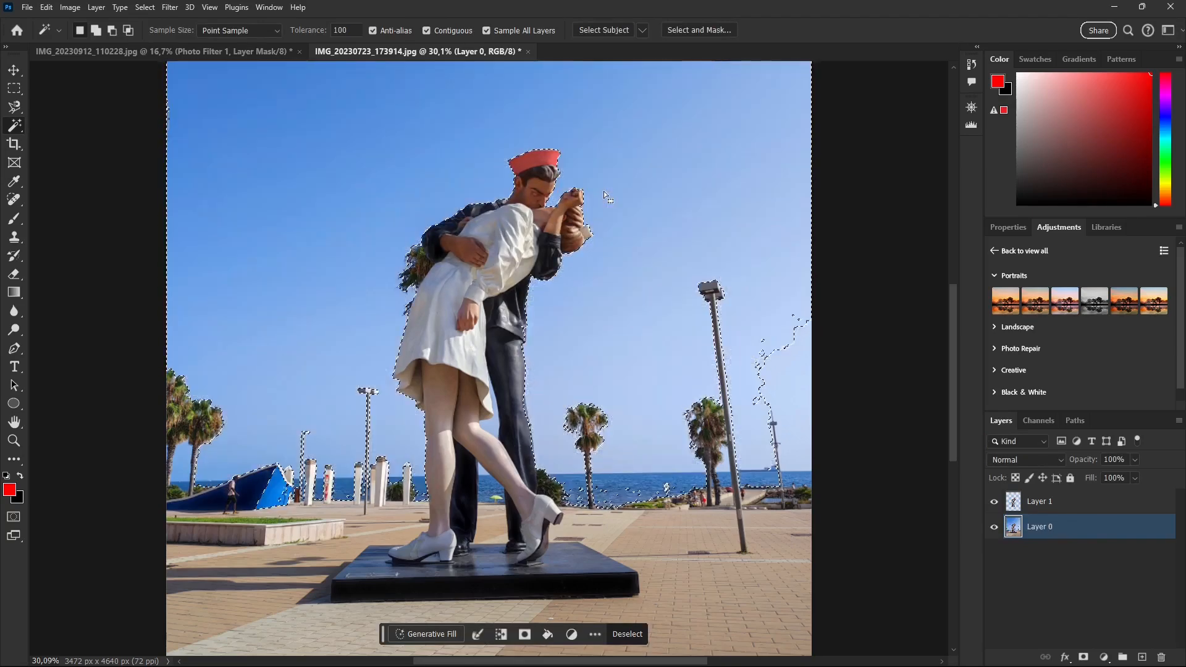
right_click(15, 131)
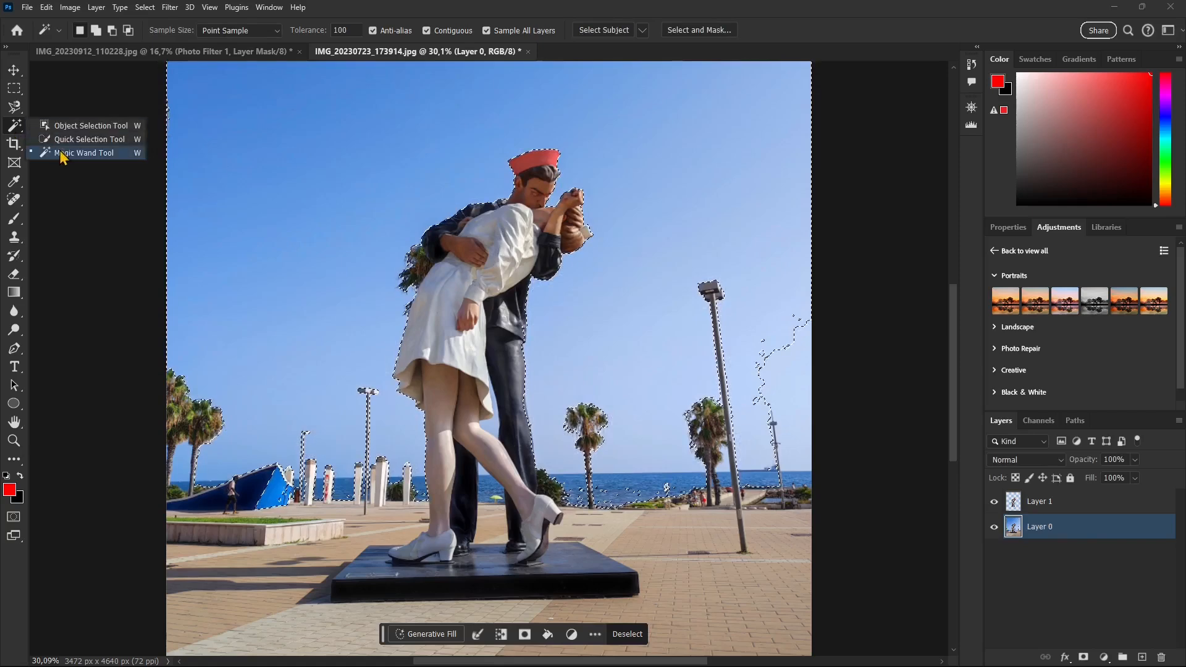
click(60, 155)
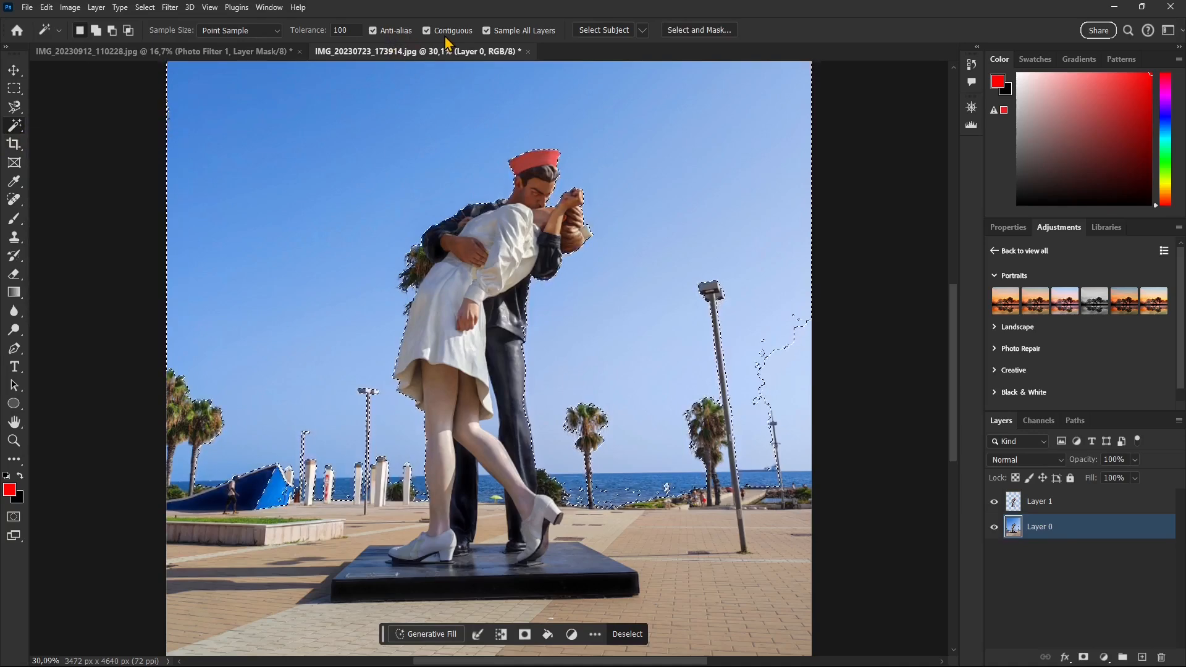
click(257, 35)
click(179, 39)
Step: Clear the selection and reselect the sky colours across the whole image with the Magic Wand's Contiguous option turned off
key(ctrl+d)
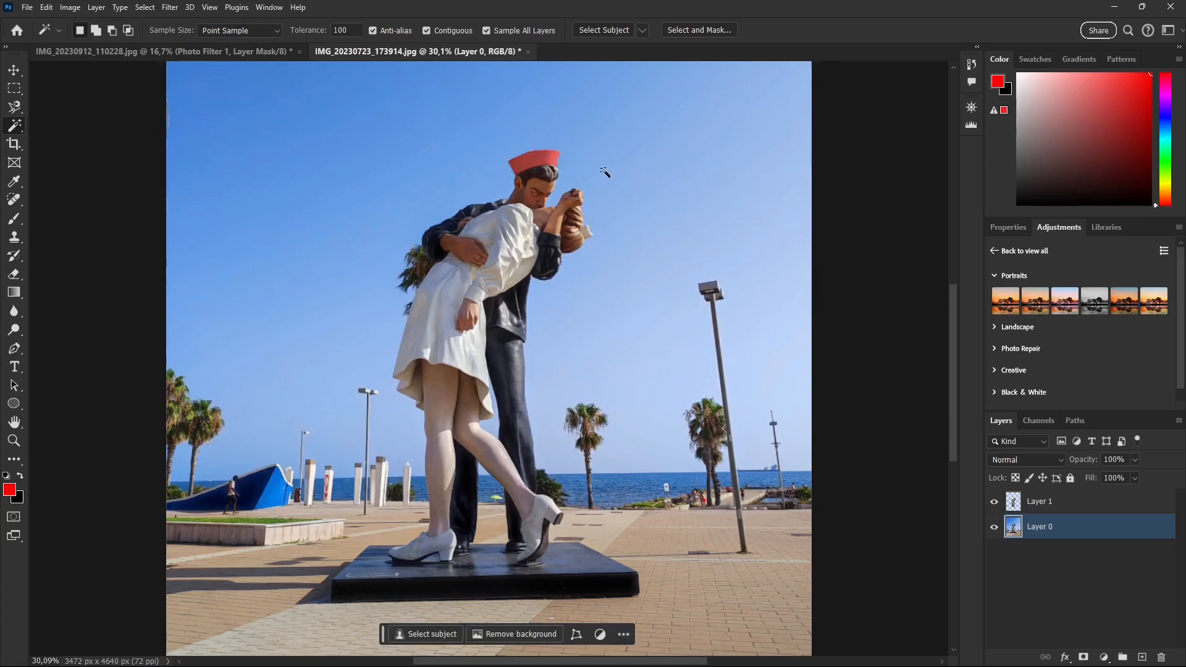
click(427, 30)
click(249, 114)
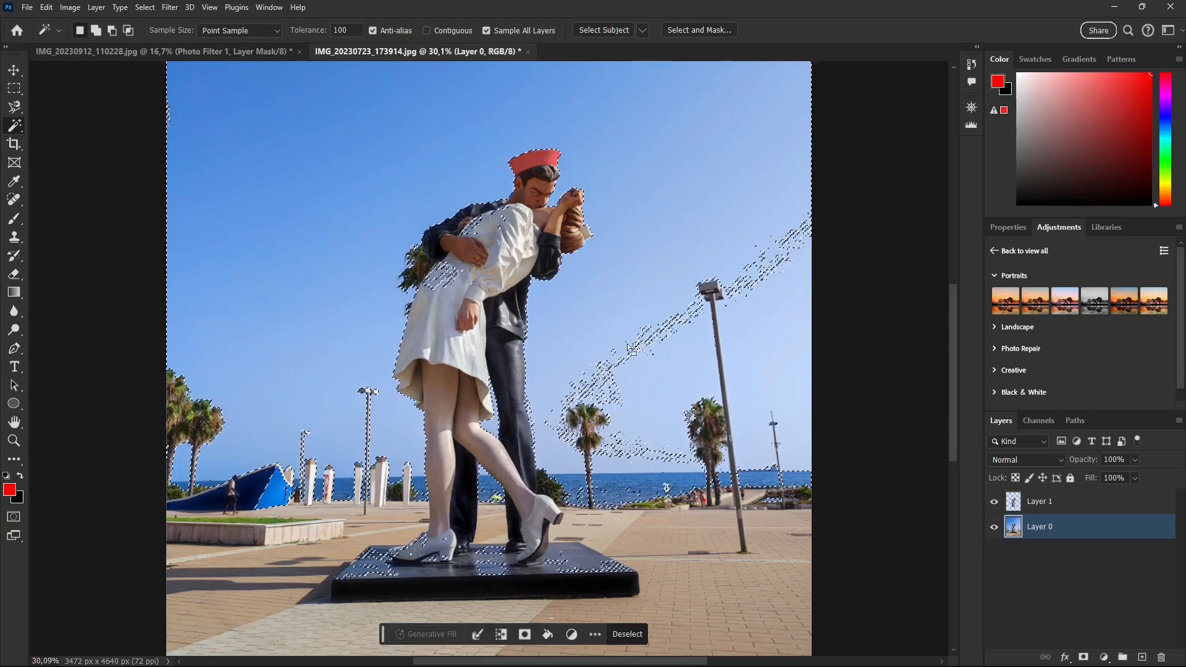
Step: Clear the selection, reselect the sky with Contiguous turned on, and open that selection in Select and Mask
key(ctrl+d)
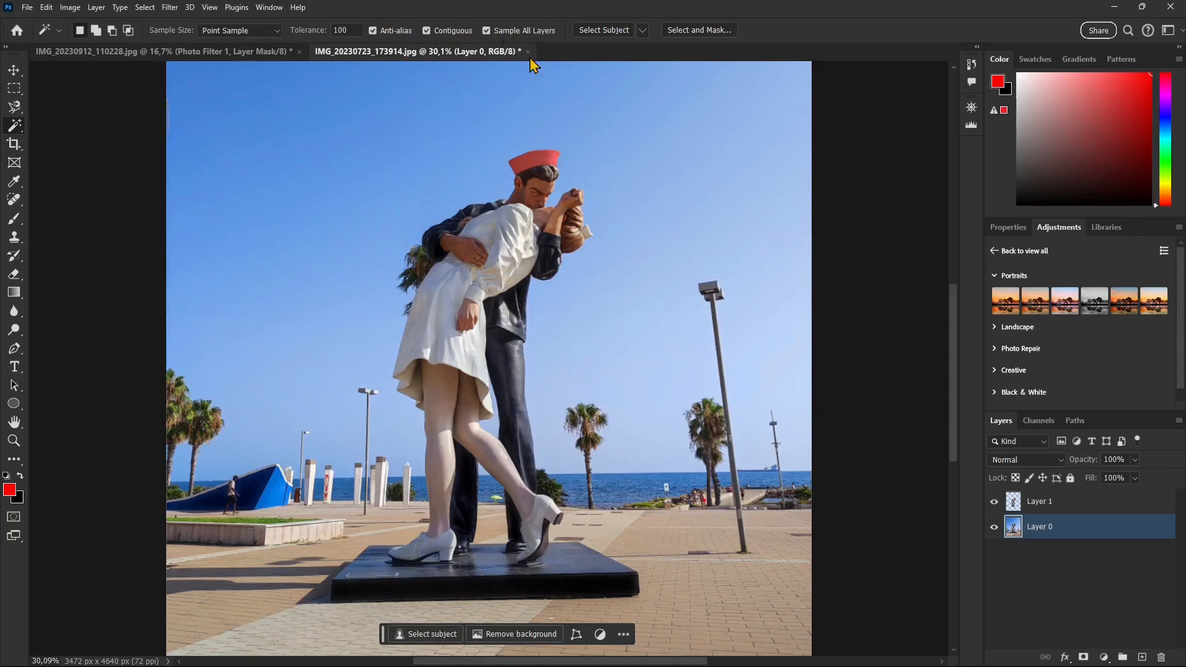
click(643, 32)
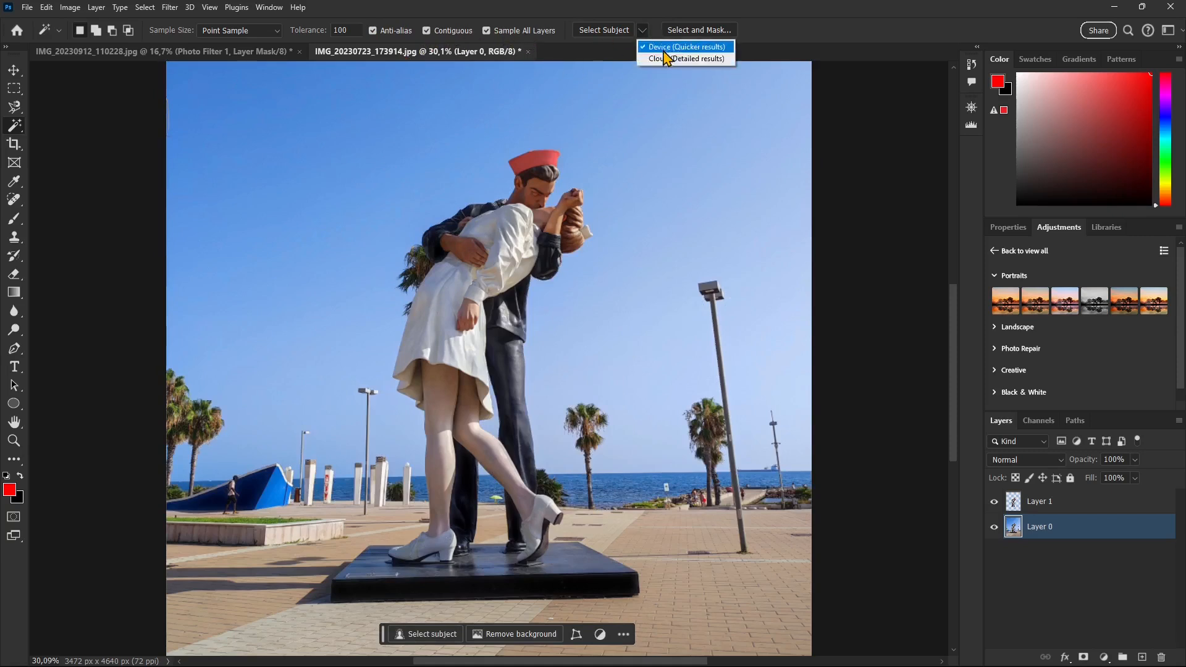
click(655, 58)
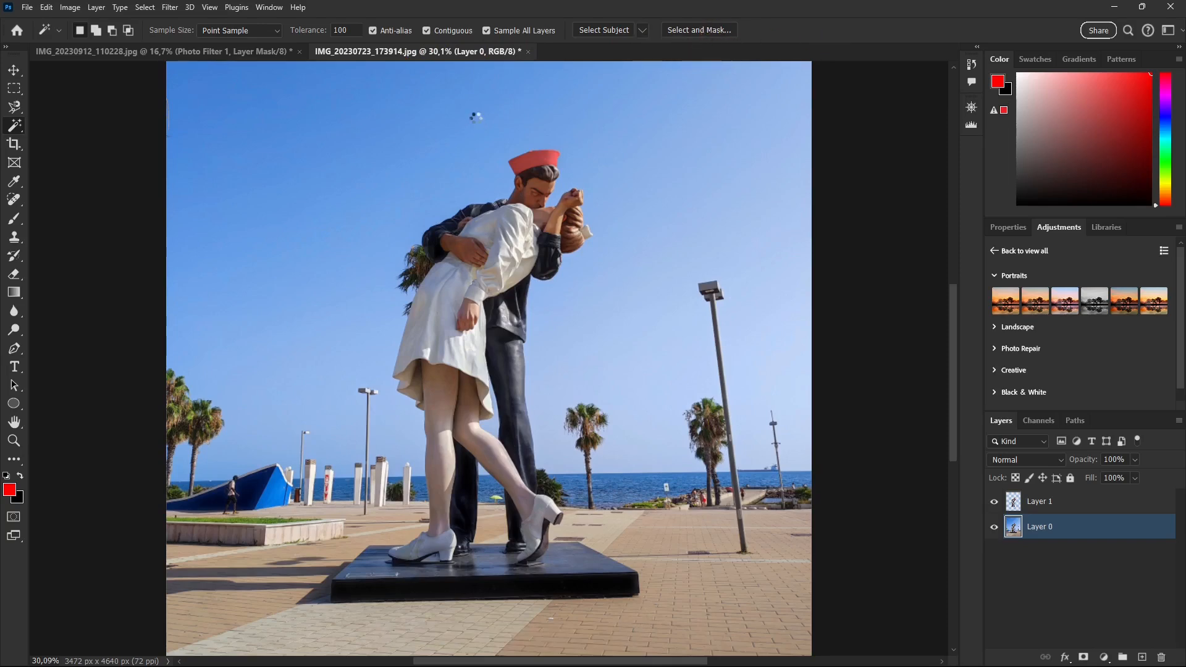
click(685, 39)
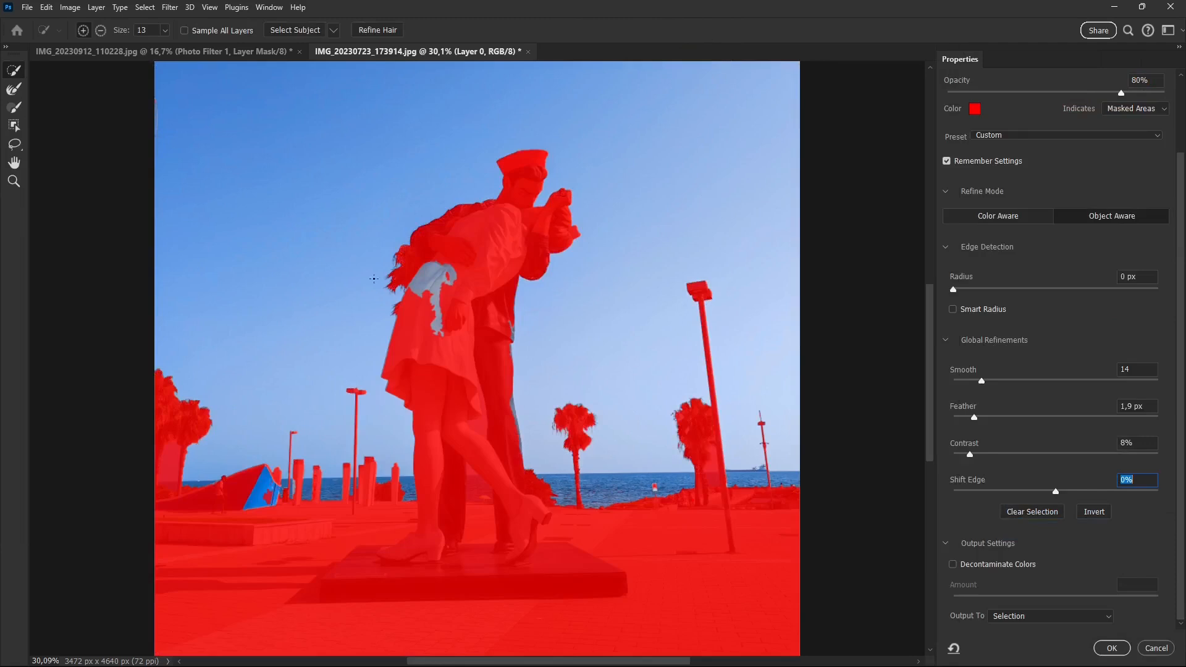
Step: Switch to the browser and examine the Pexels photo of two young women on a yellow sofa, highlighting its title
key(Tab)
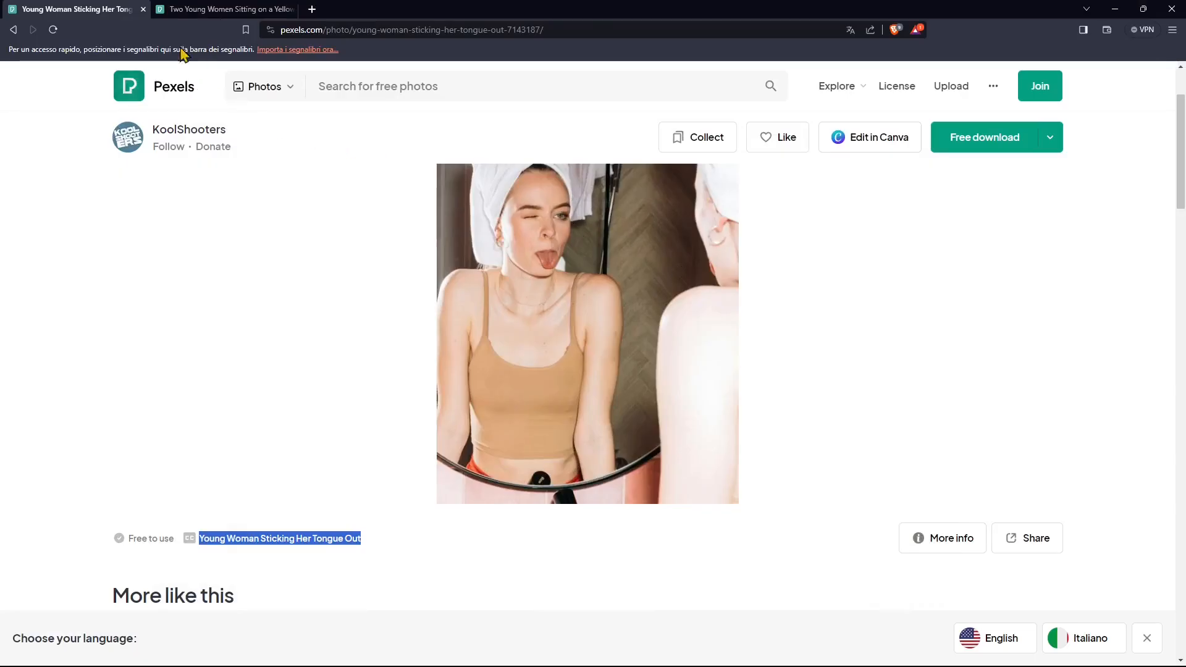
click(210, 9)
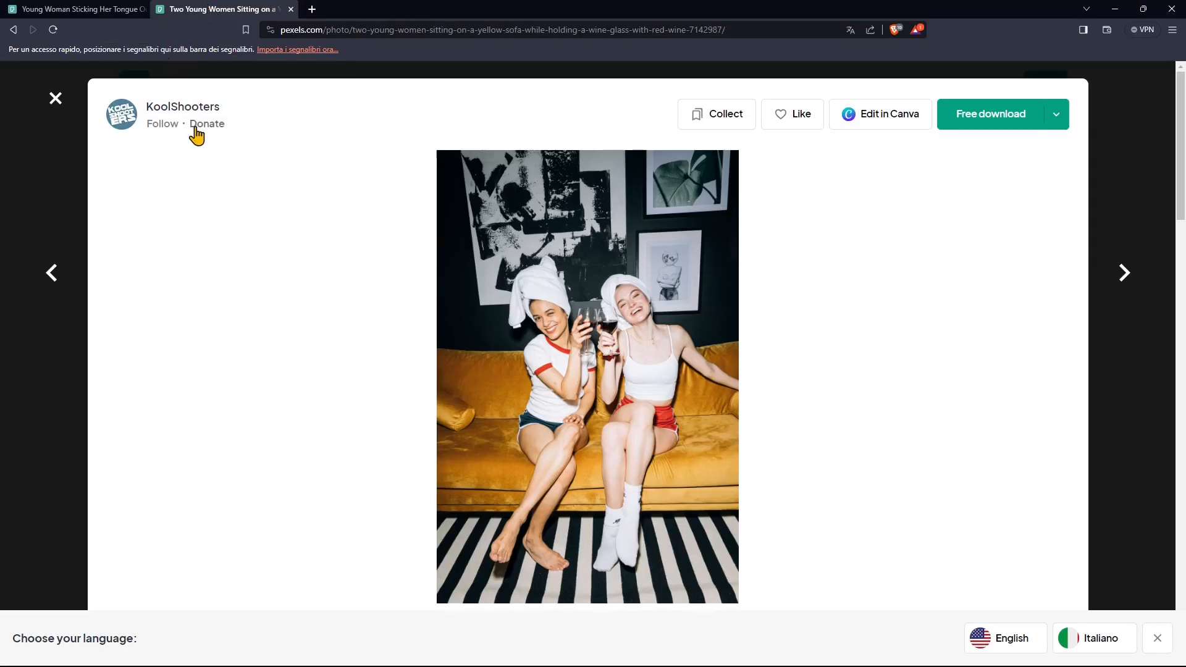
scroll(445, 370, down, 1)
scroll(444, 370, down, 3)
click(299, 481)
drag(558, 458, 193, 469)
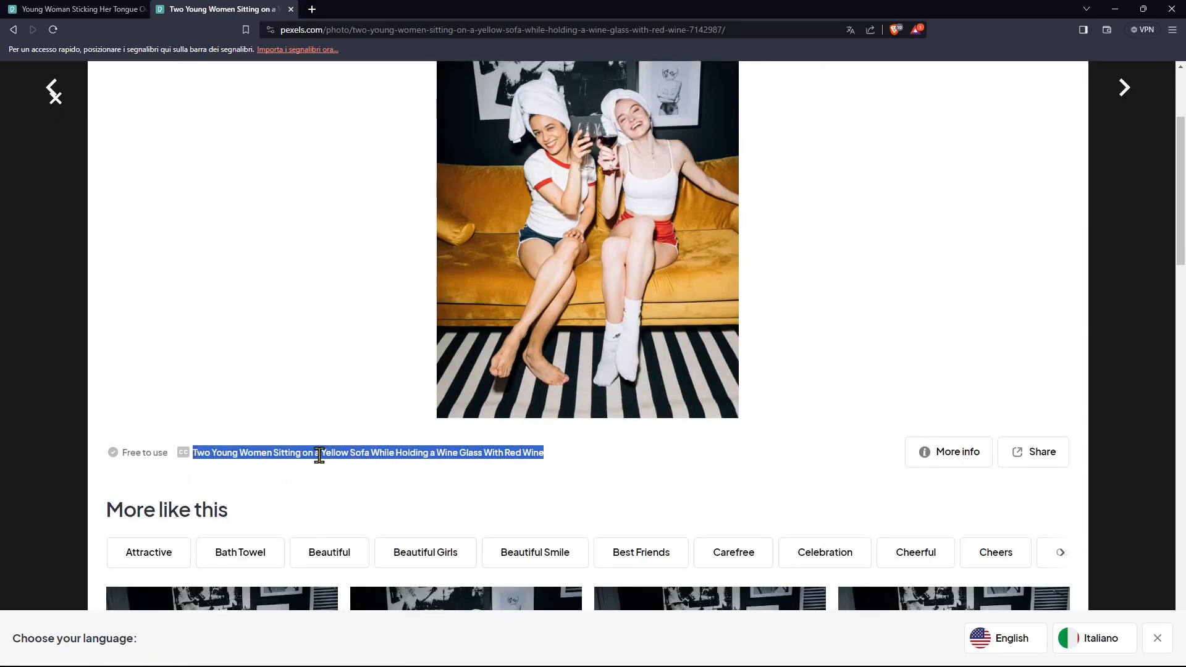
scroll(477, 366, up, 2)
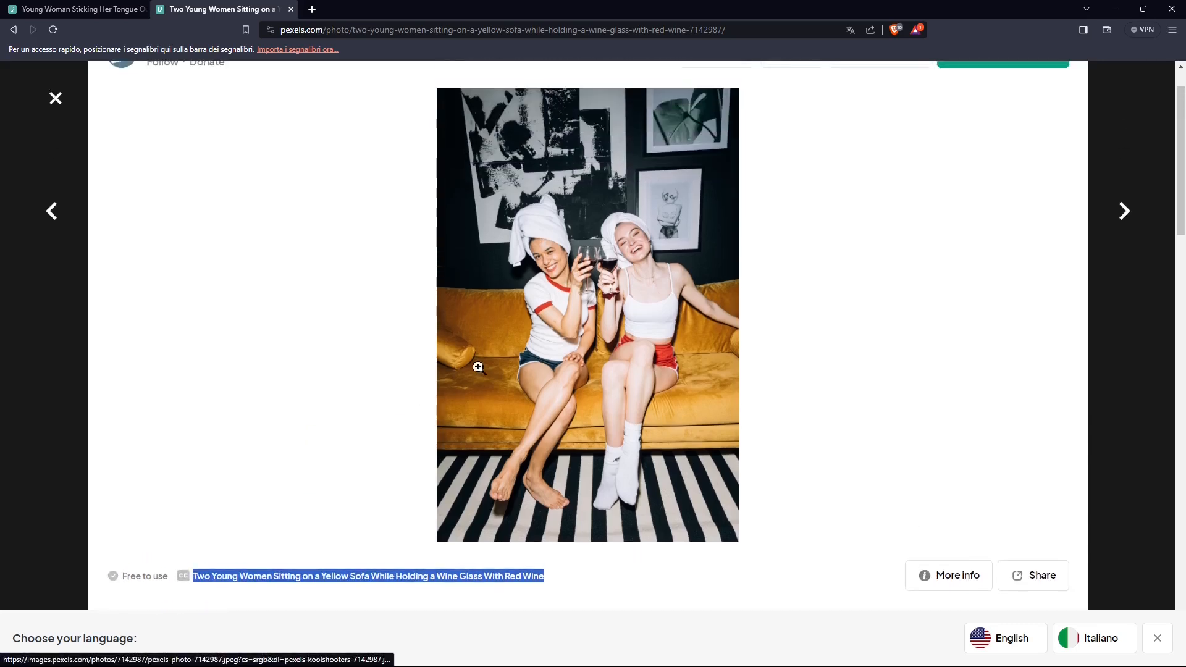
Step: Compare the sofa photo with the Pexels photo of a young woman sticking her tongue out and check the latter's title
click(108, 15)
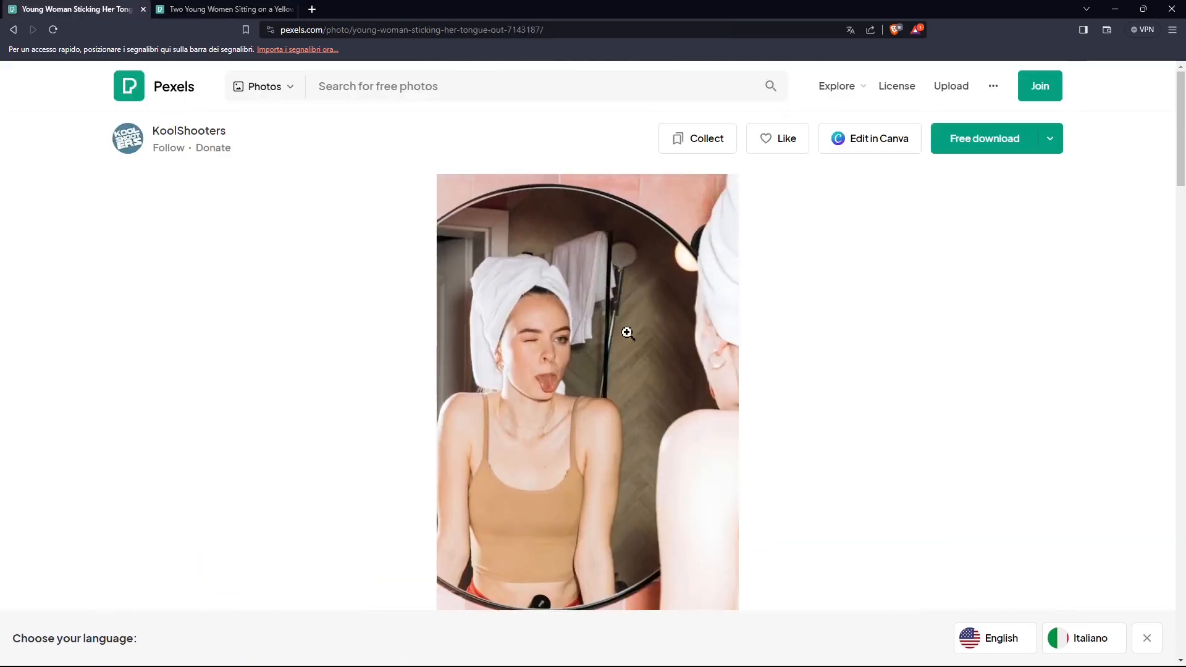
click(225, 9)
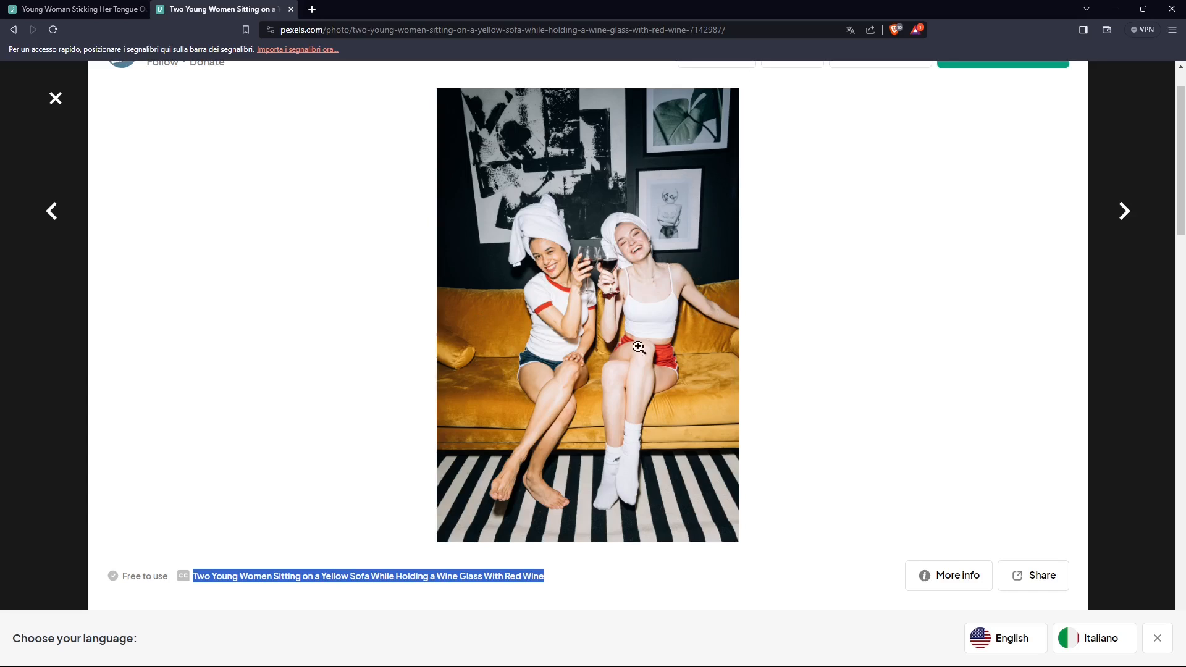
click(103, 13)
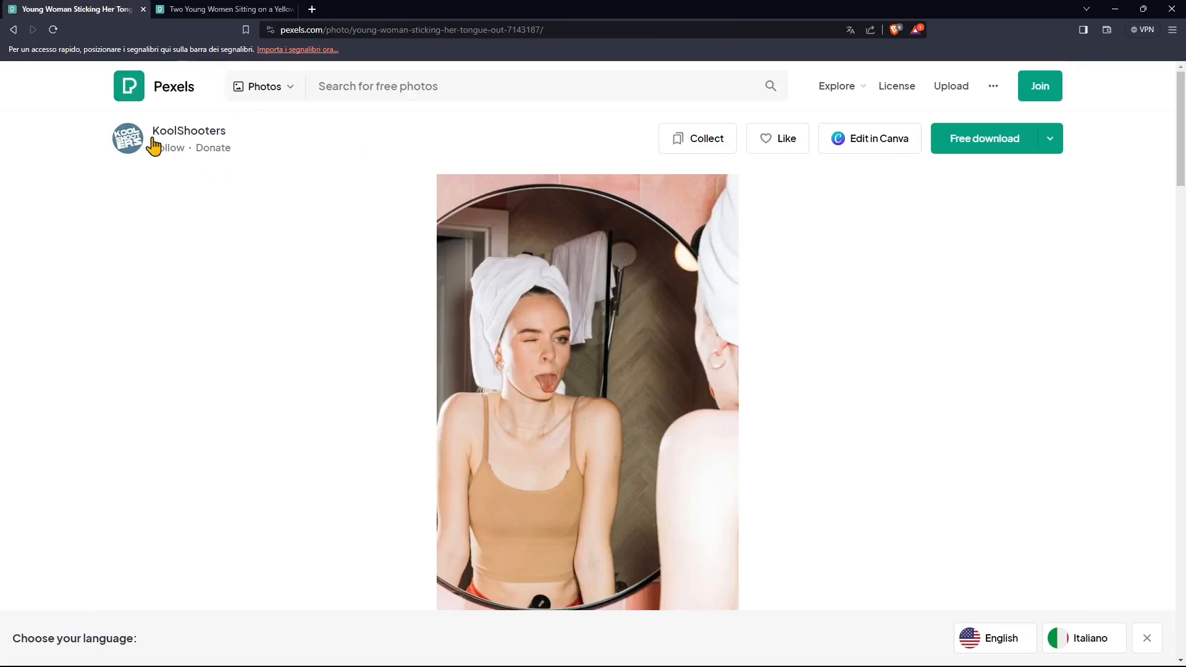
scroll(296, 419, down, 2)
click(321, 538)
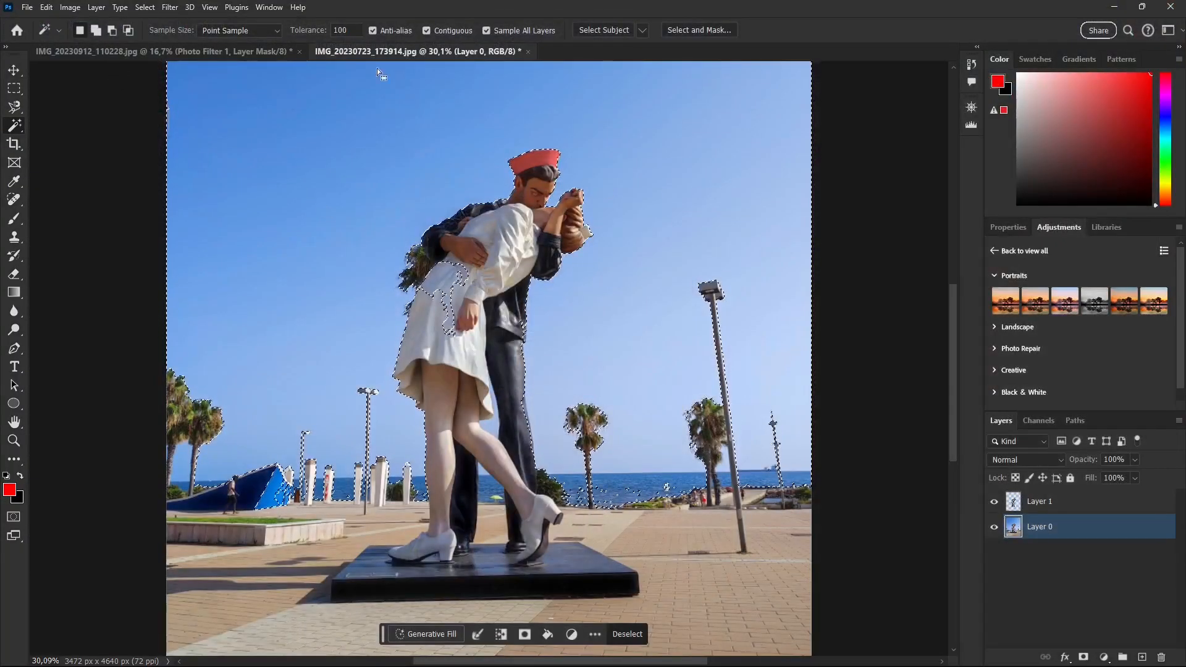
Step: Back in Photoshop, close the statue and beach documents without saving and open pexels-koolshooters-7142987.jpg
click(528, 51)
click(598, 251)
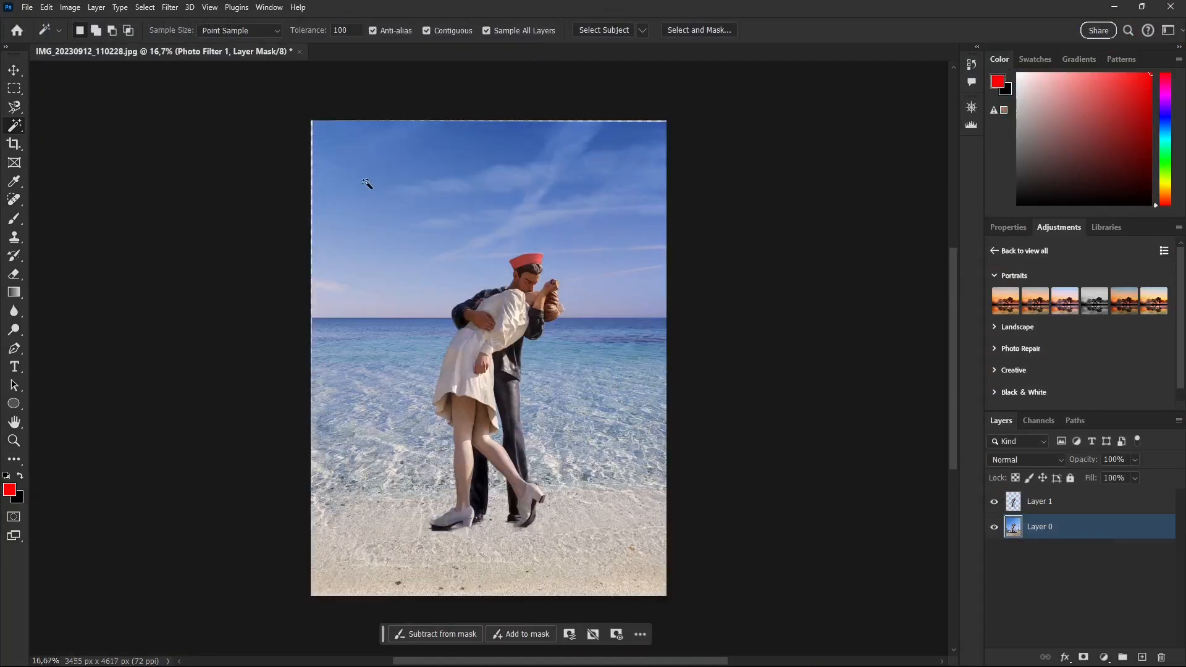
click(300, 51)
click(590, 253)
click(1026, 297)
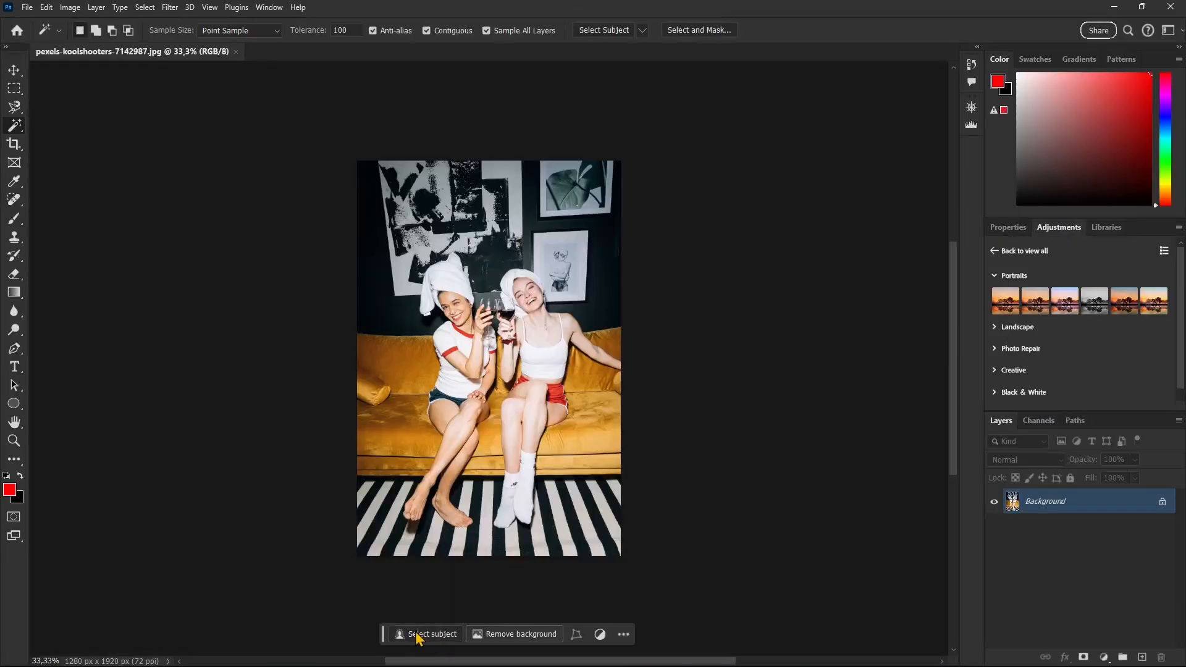
Step: Move the contextual task bar closer to the photo and select both women with Select Subject
drag(384, 635, 372, 584)
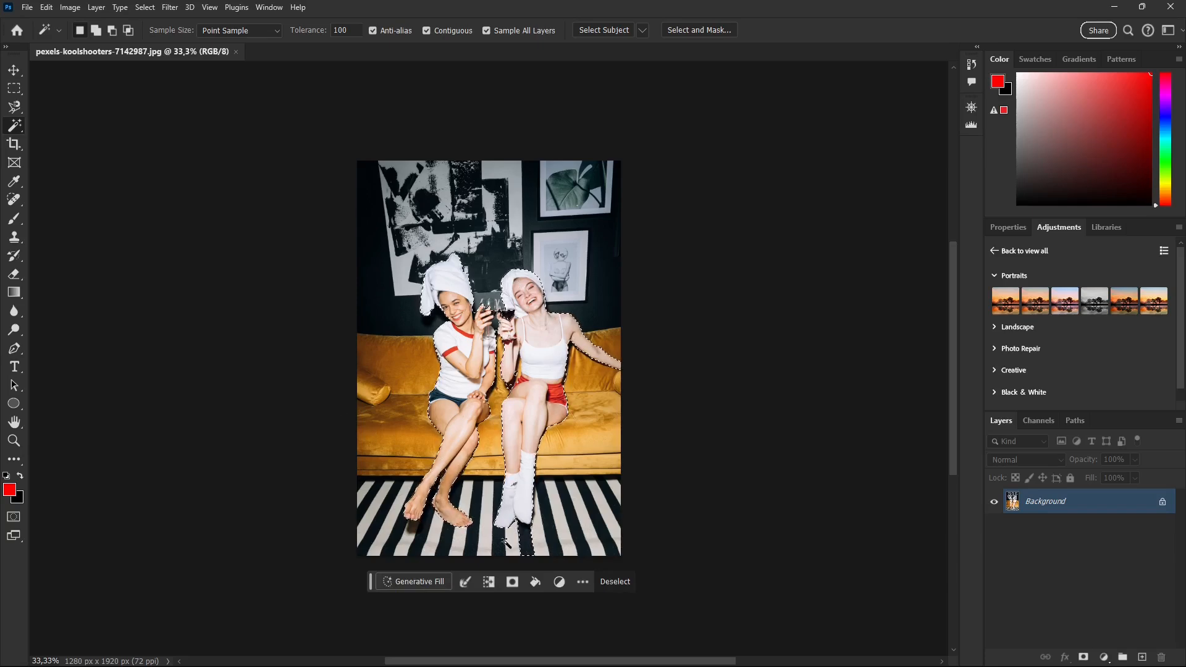
scroll(502, 520, up, 1)
scroll(502, 521, up, 3)
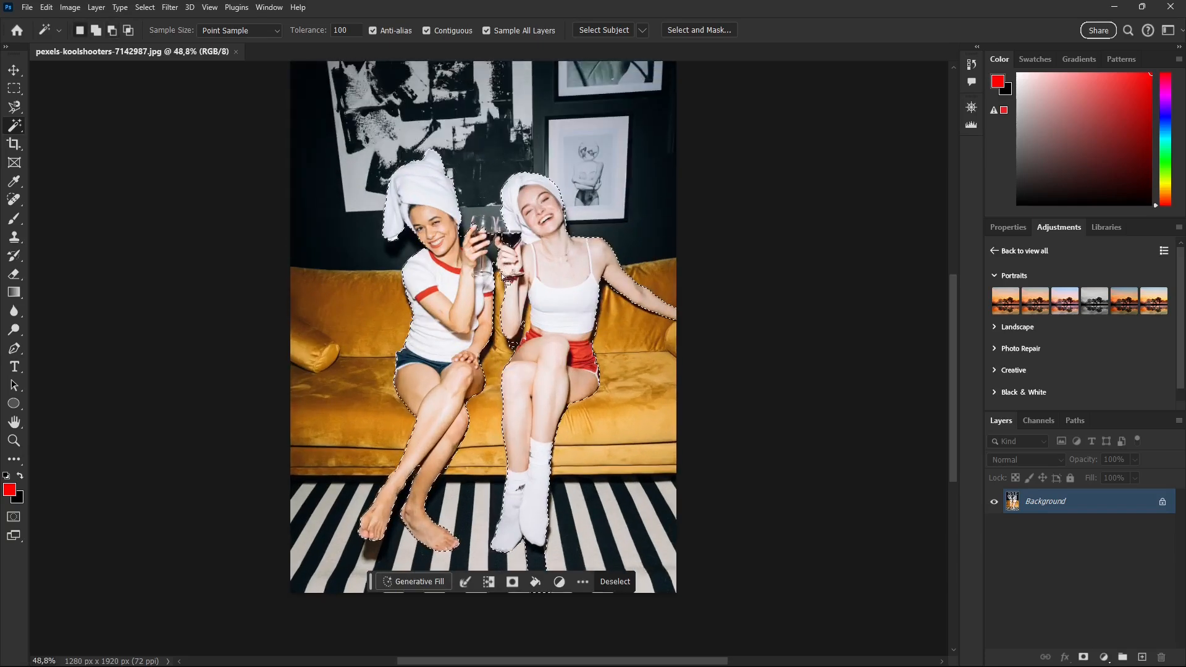
scroll(505, 213, up, 5)
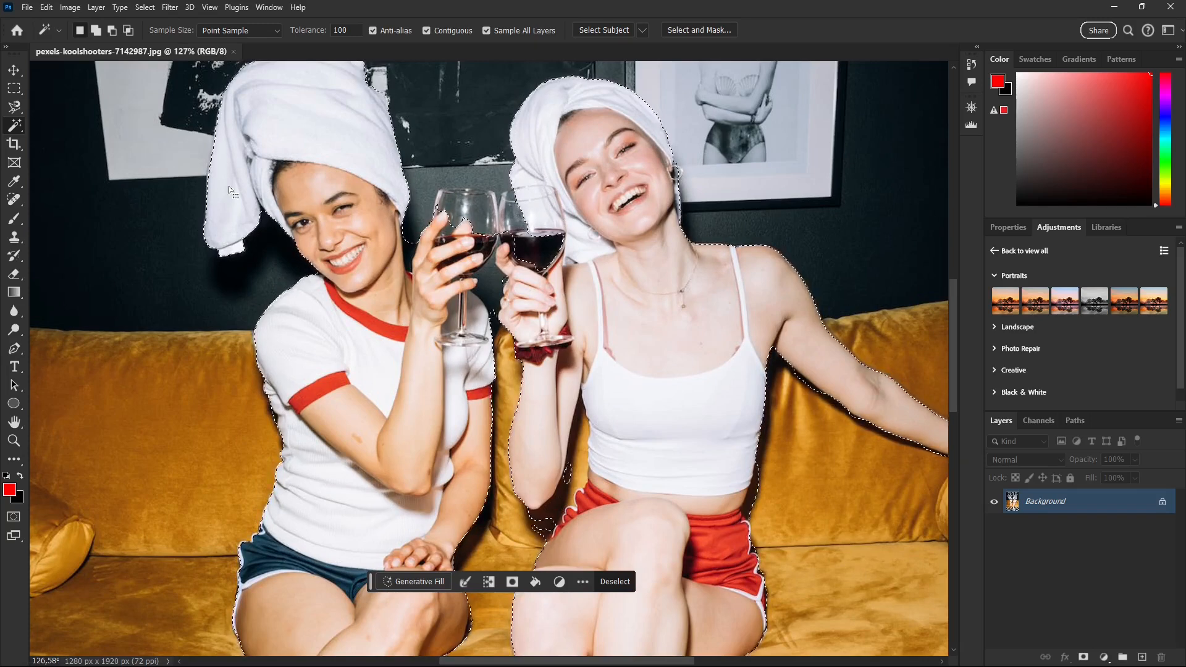
Step: Add the wine glasses to the selection with the Quick Selection tool and subtract the excess background above them
right_click(19, 128)
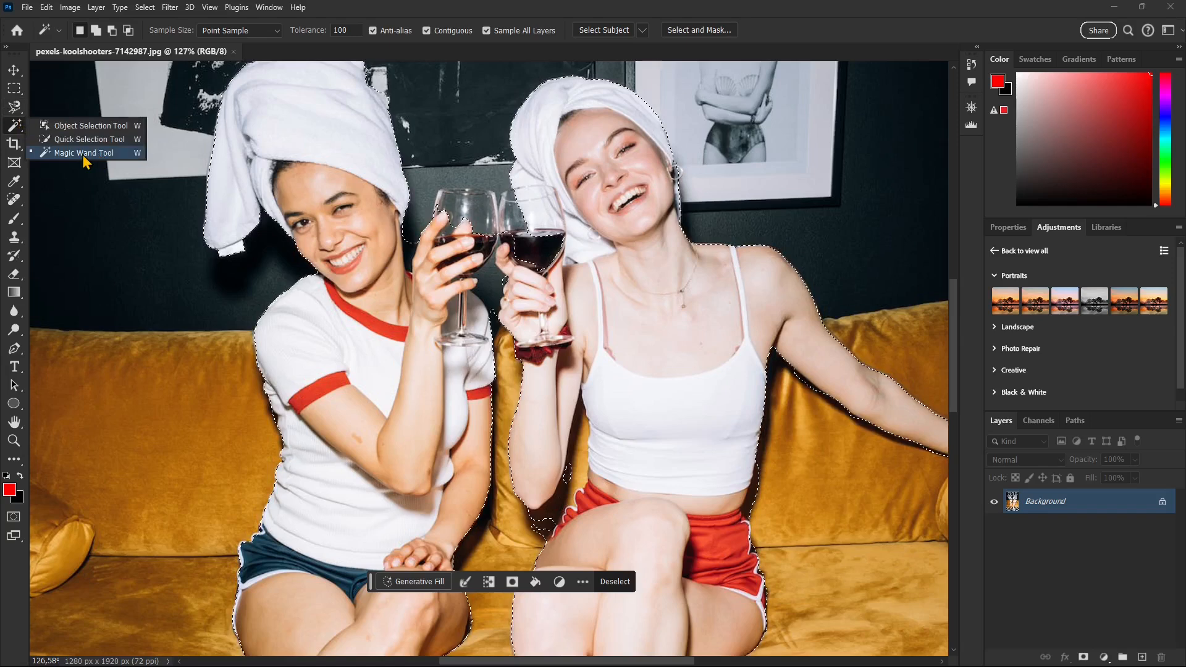
click(104, 146)
mouse_move(444, 213)
mouse_down()
mouse_move(477, 213)
mouse_move(466, 192)
mouse_move(522, 185)
mouse_up()
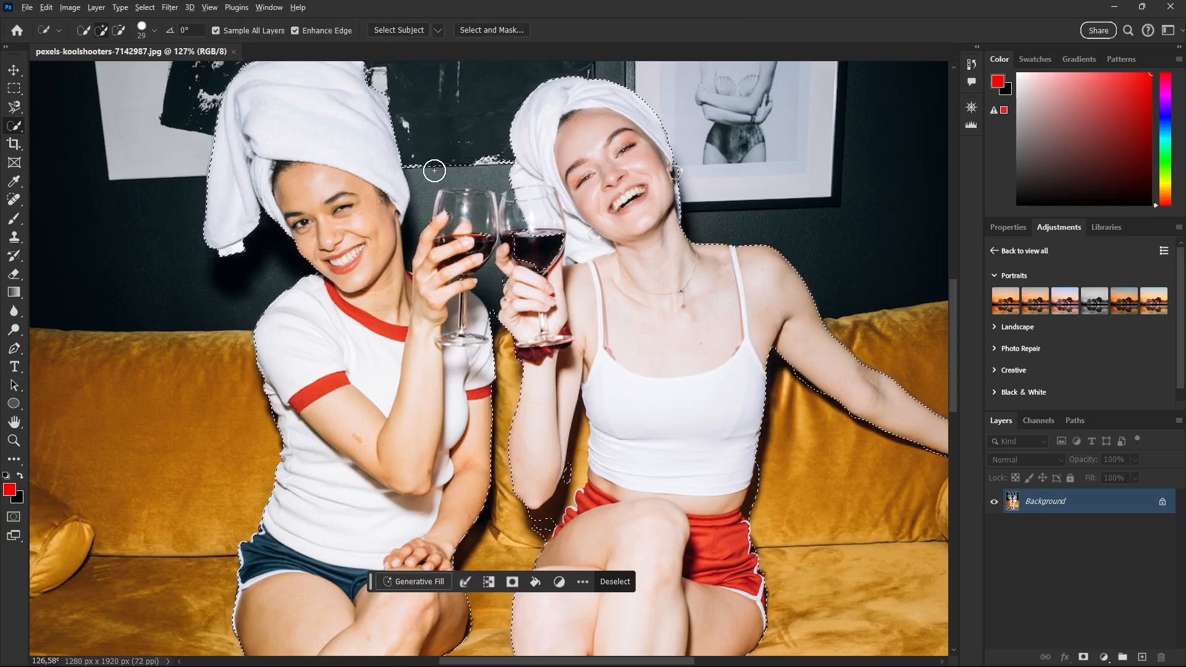
alt+drag(447, 170, 424, 180)
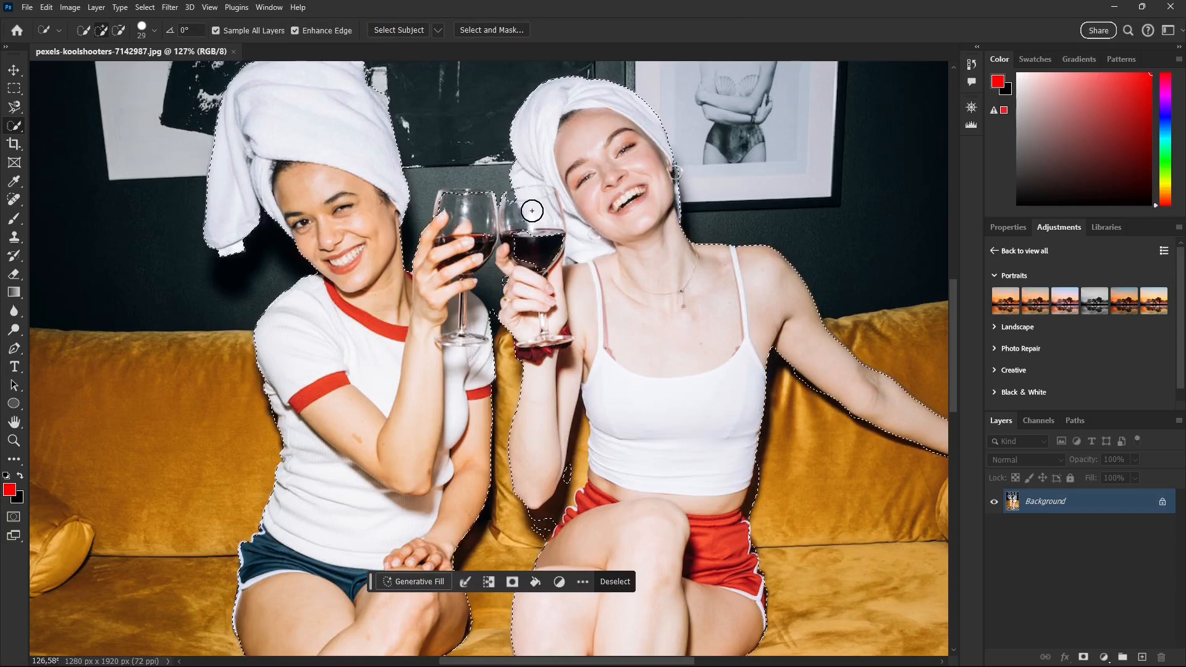
Step: Subtract the dark carpet stripe below the white socks from the selection
scroll(468, 226, down, 2)
scroll(468, 226, down, 3)
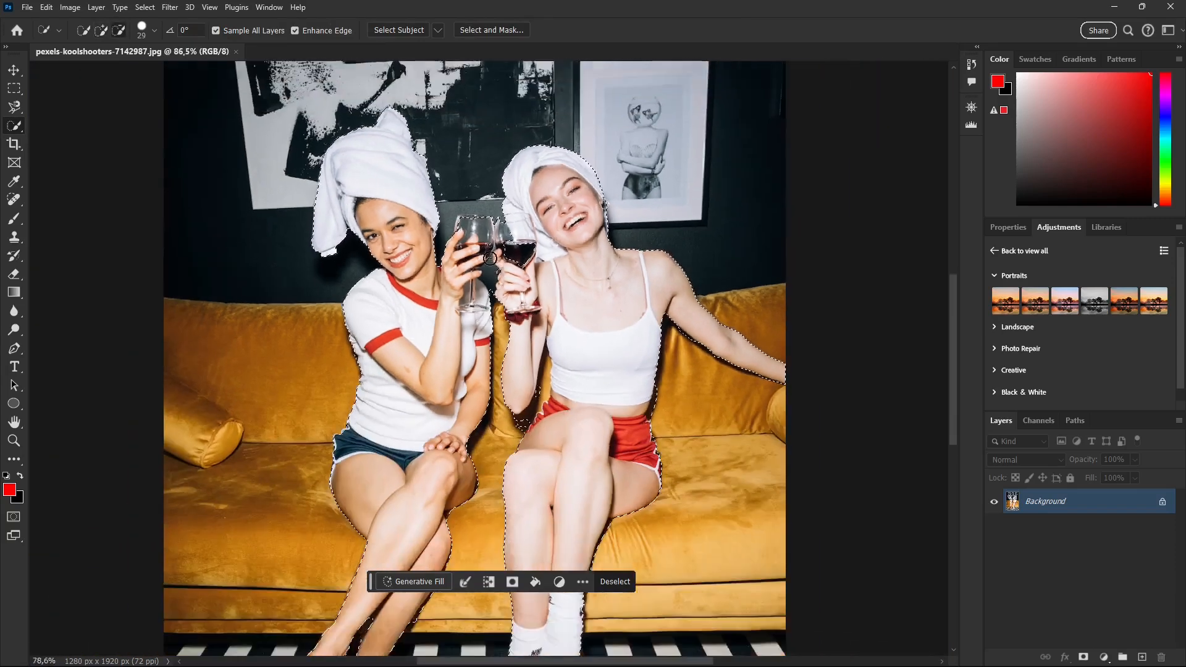
scroll(526, 455, up, 1)
scroll(556, 454, down, 5)
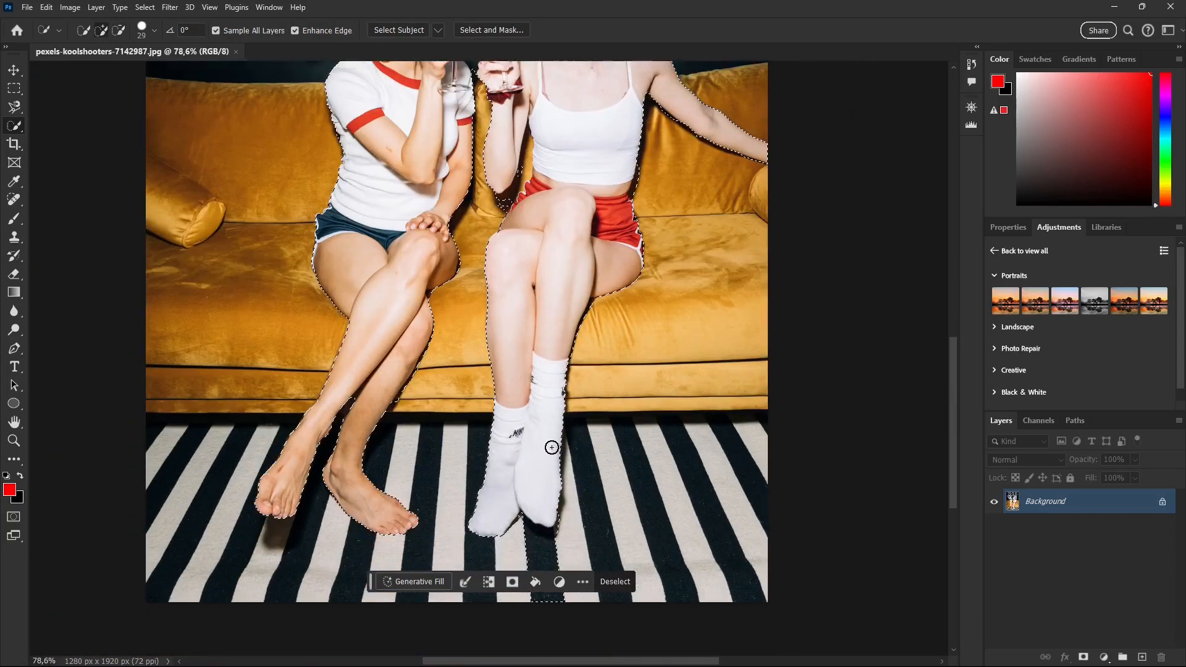
scroll(544, 504, up, 2)
scroll(545, 509, up, 2)
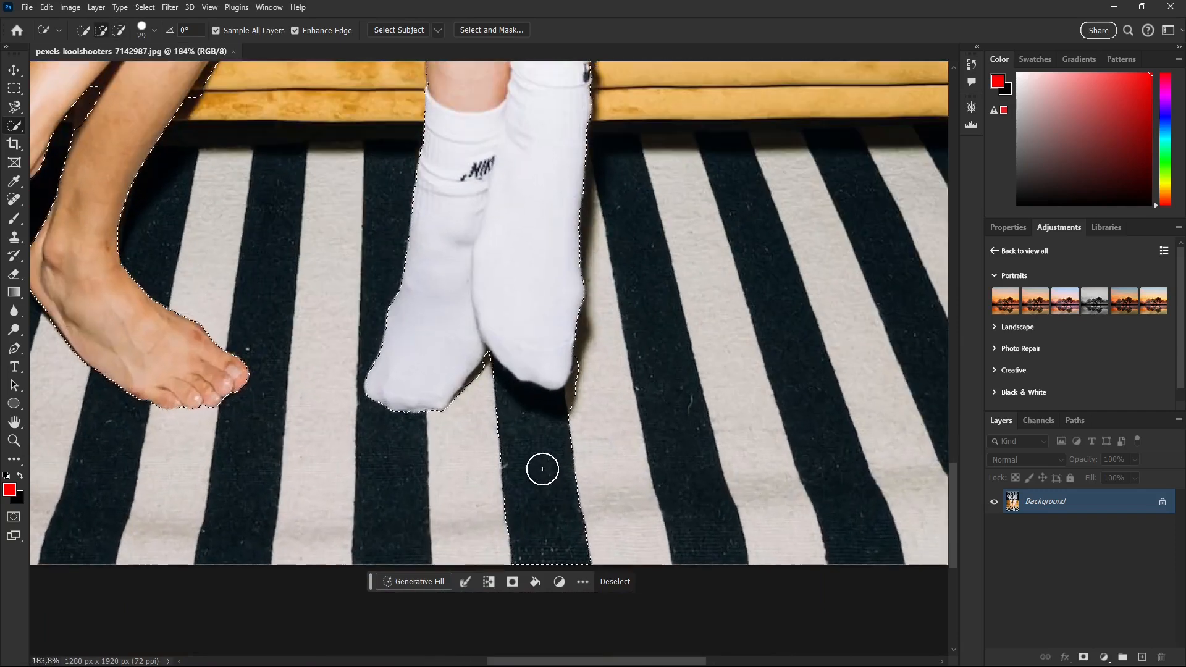
click(537, 450)
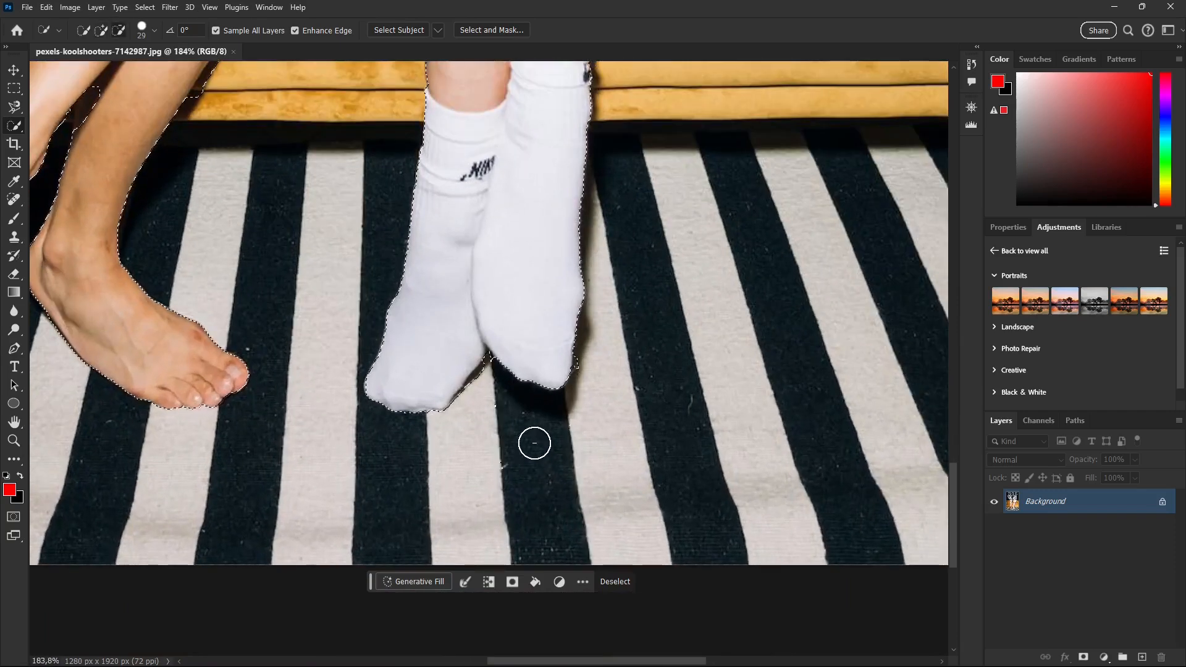
scroll(557, 466, down, 1)
scroll(557, 466, down, 6)
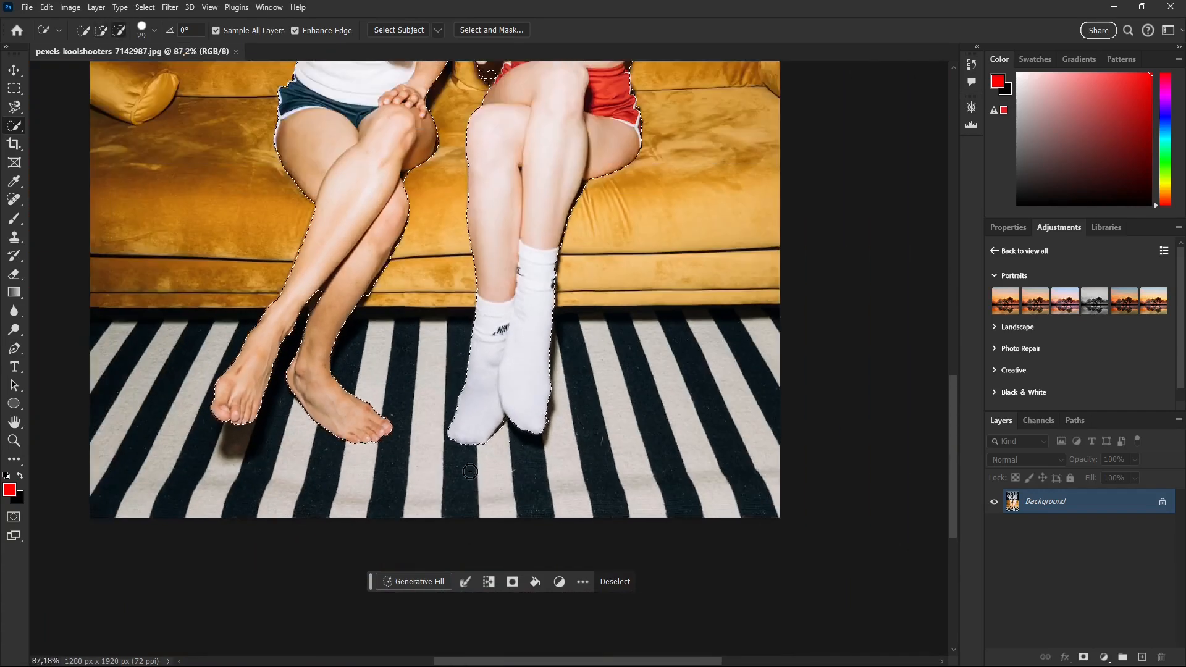
Step: Preview the Classic Black & White preset on the selected women and review the selection commands available with the Rectangular Marquee tool
scroll(477, 301, up, 2)
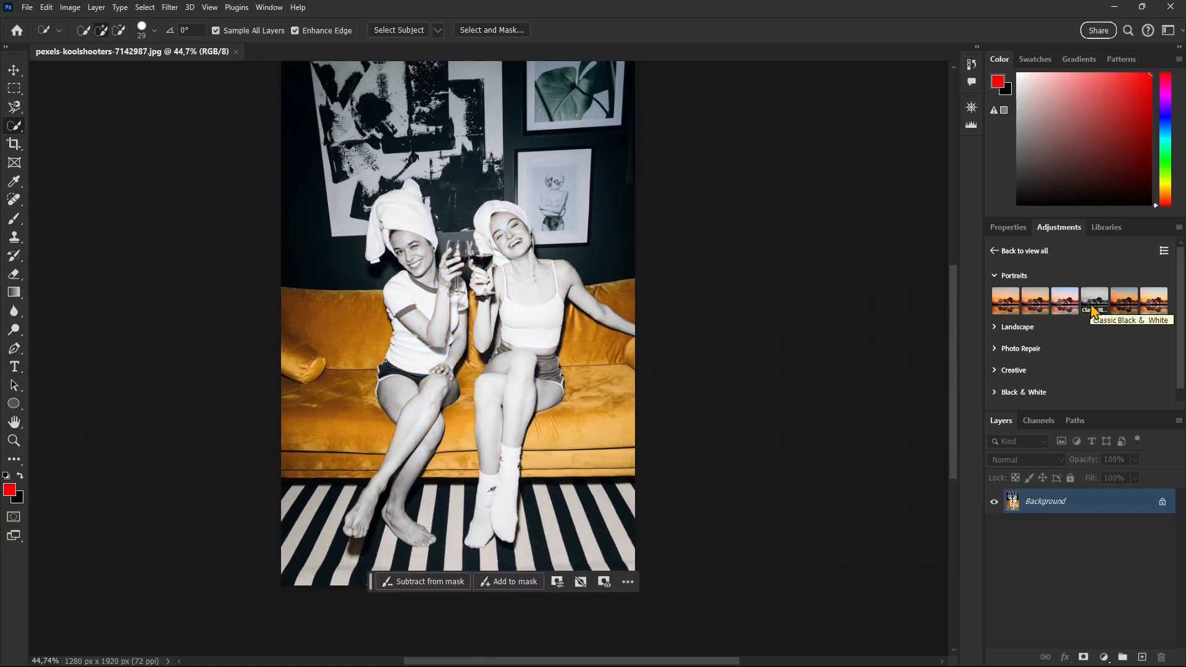
click(558, 295)
right_click(527, 297)
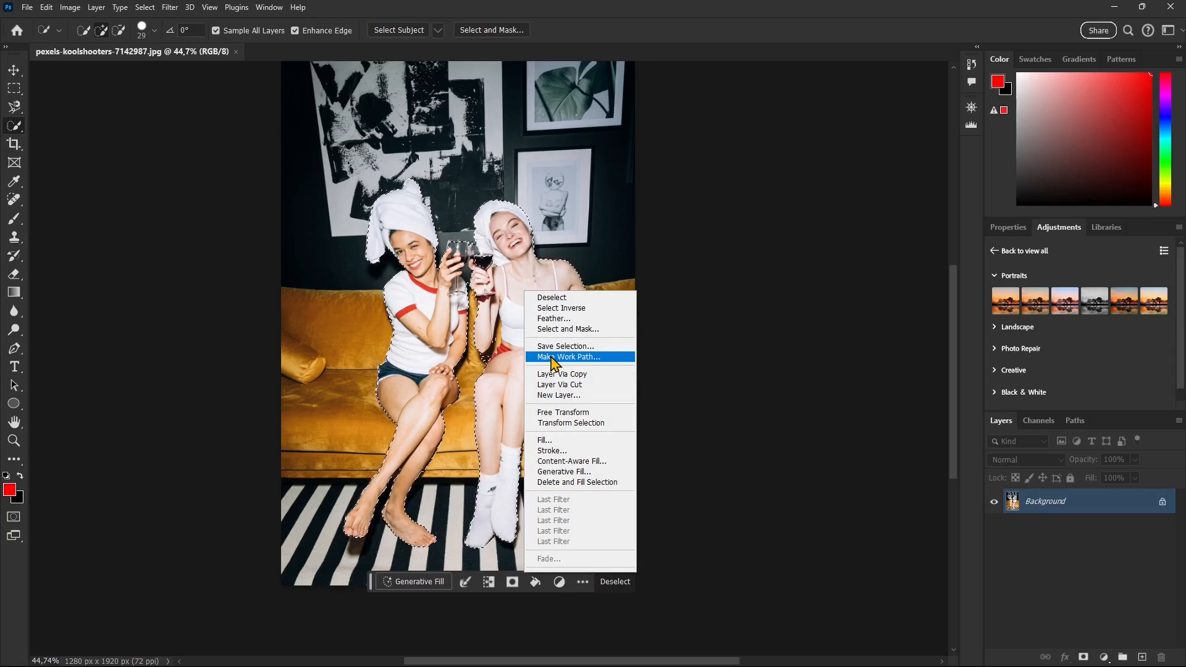
click(14, 88)
right_click(526, 294)
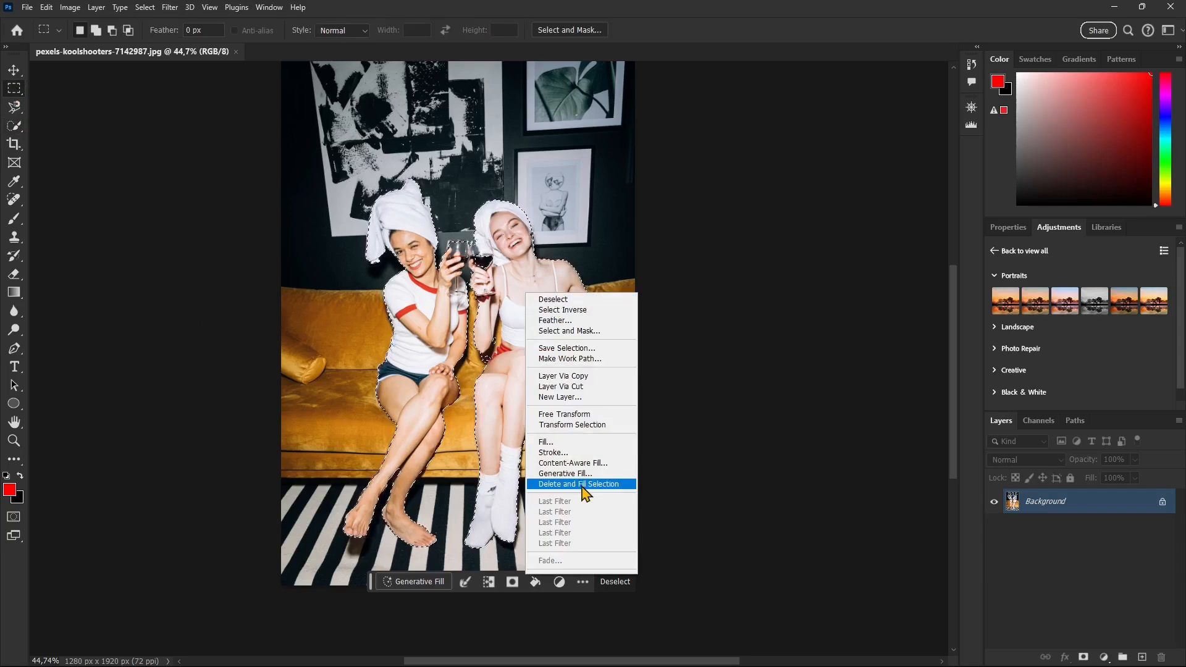
click(147, 148)
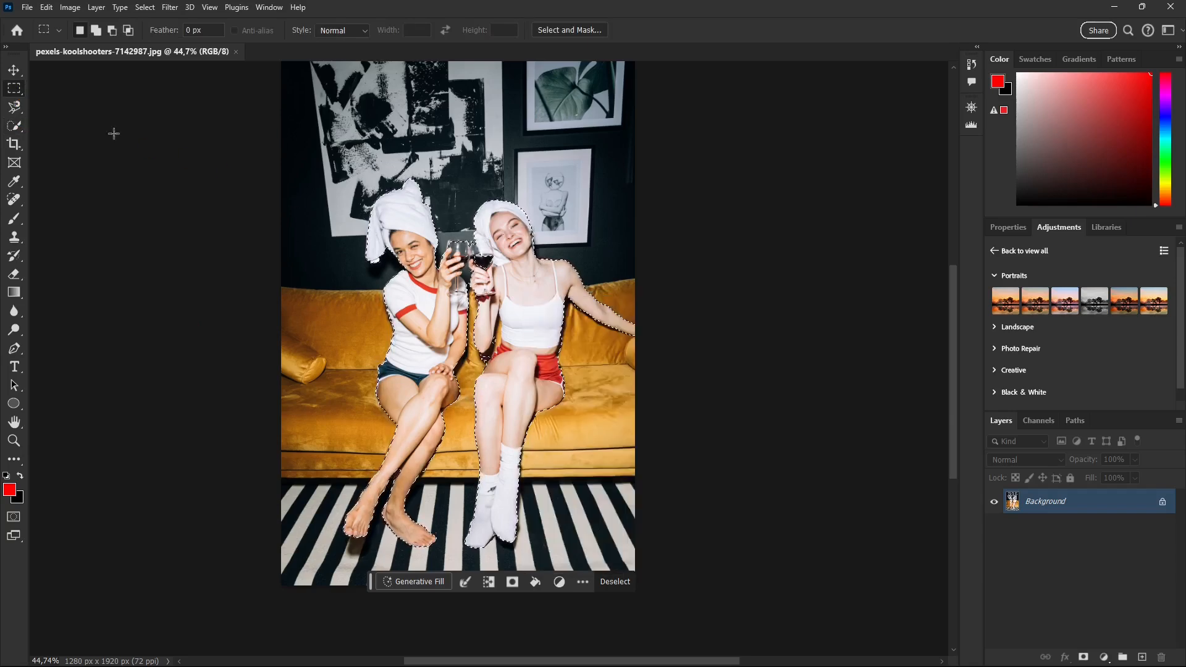
Step: Invert the women's selection in Select and Mask with output to Selection, and apply the Portraits Classic Black & White preset to the background
click(581, 30)
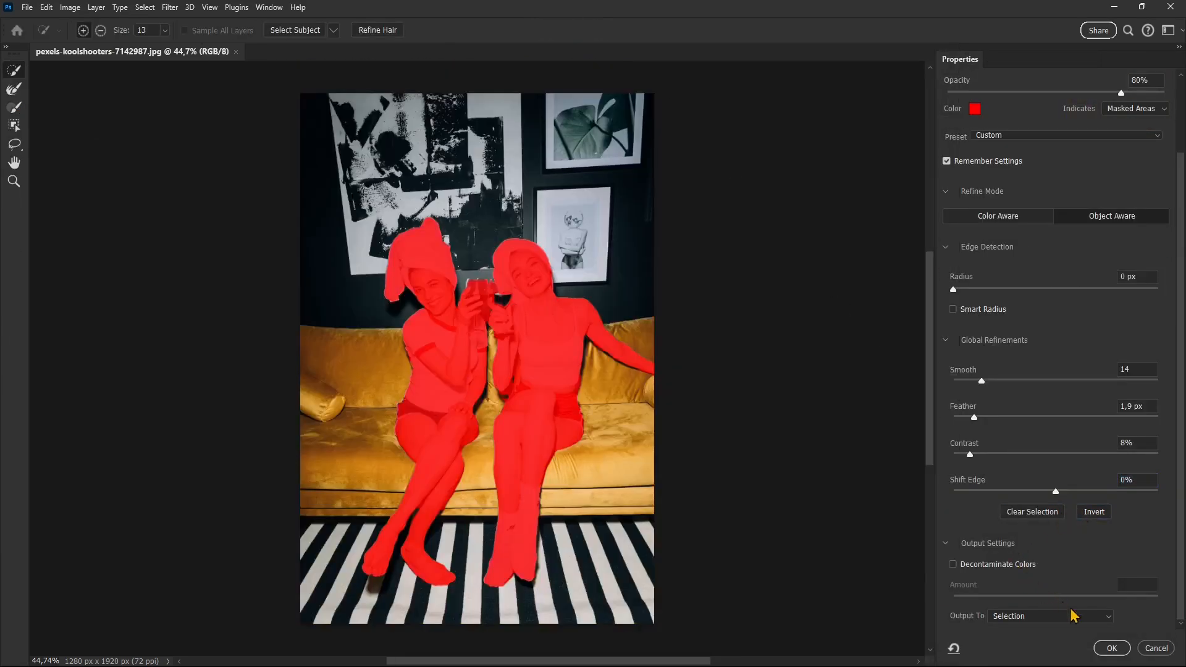
click(1112, 648)
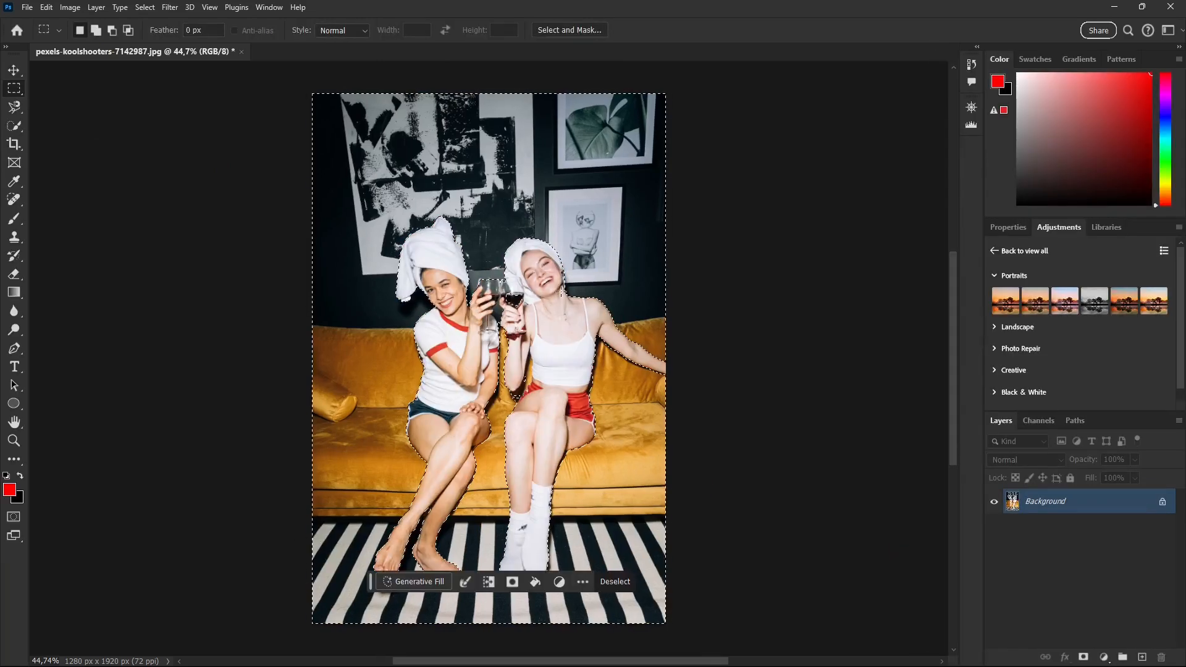
click(1095, 302)
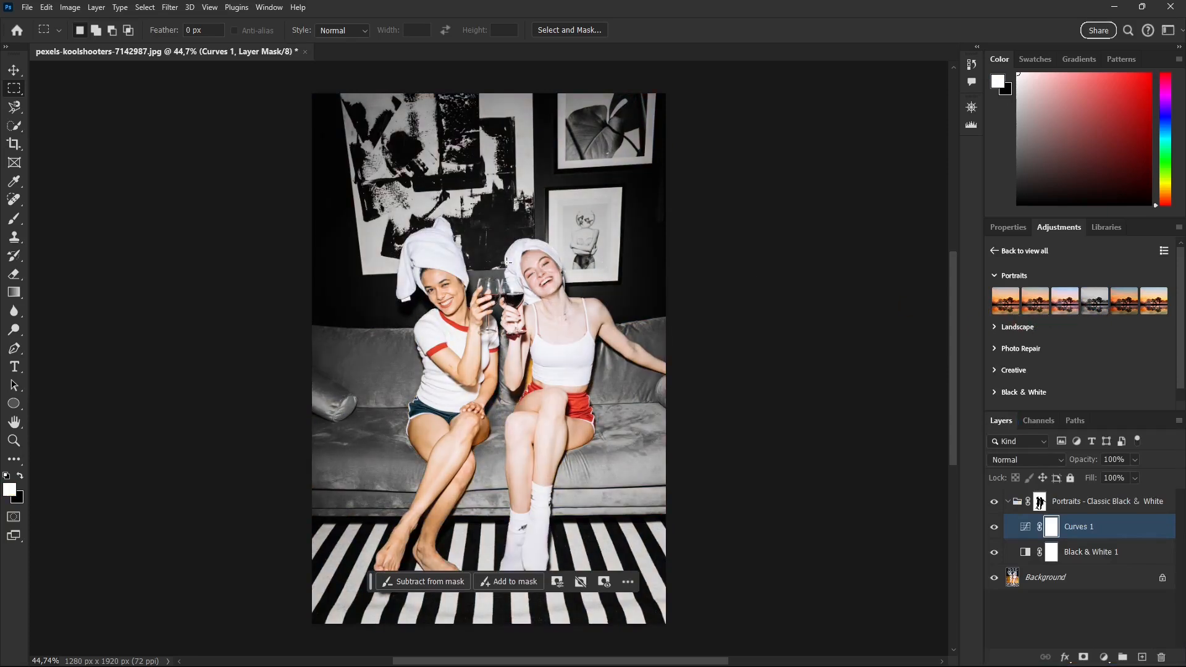
key(ctrl+z)
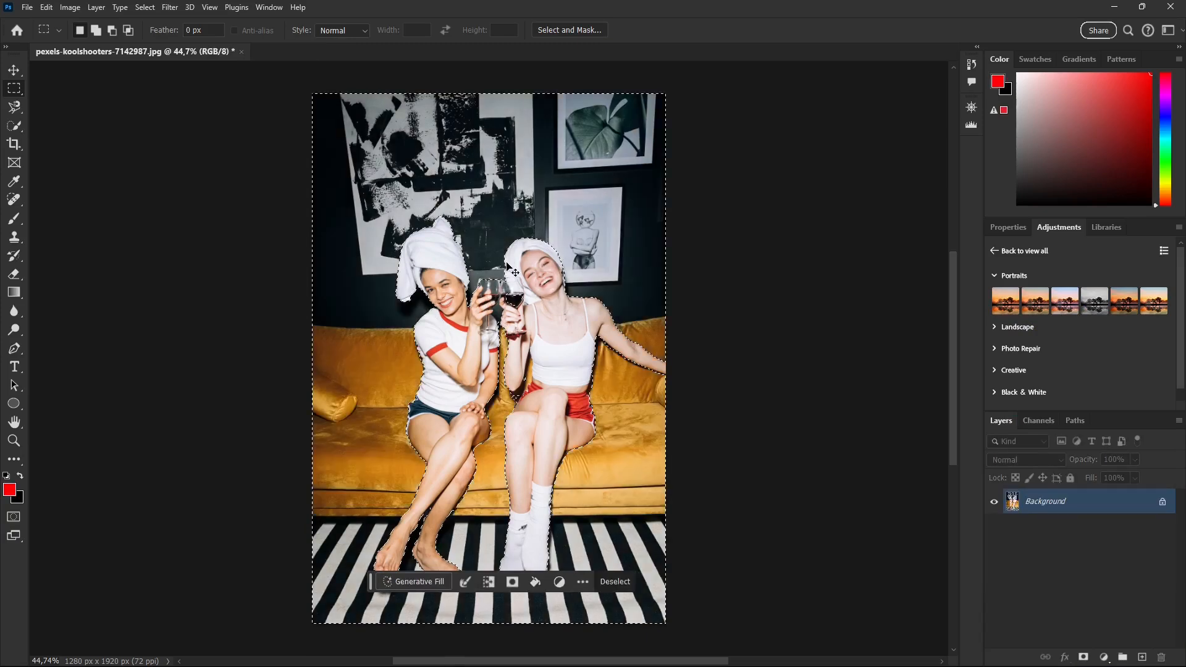
click(1101, 304)
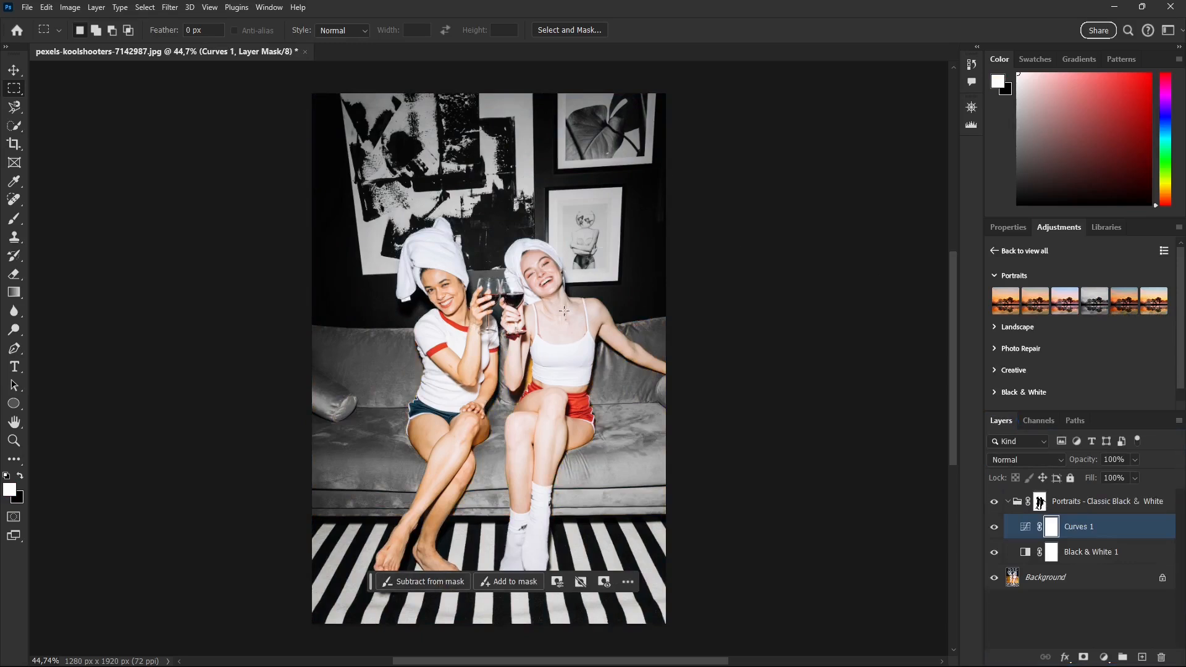
scroll(468, 433, down, 1)
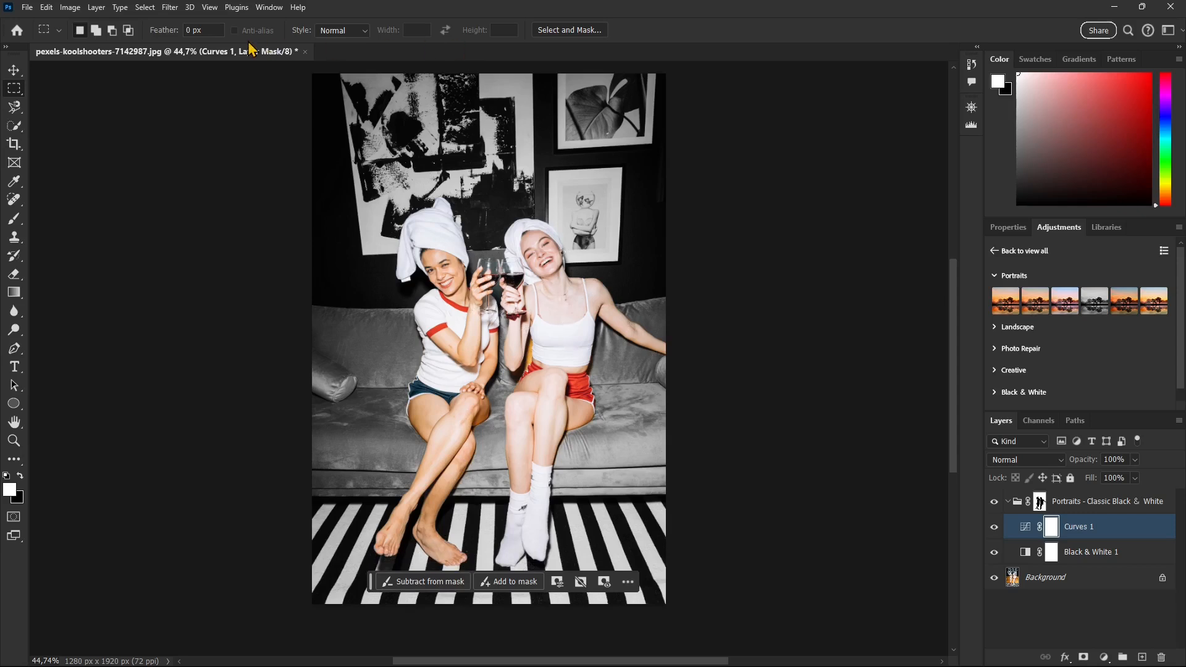
Step: Close the black-and-white photo of the two women and bring up the mirror photo pexels-koolshooters-7143187.jpg
click(28, 7)
click(46, 34)
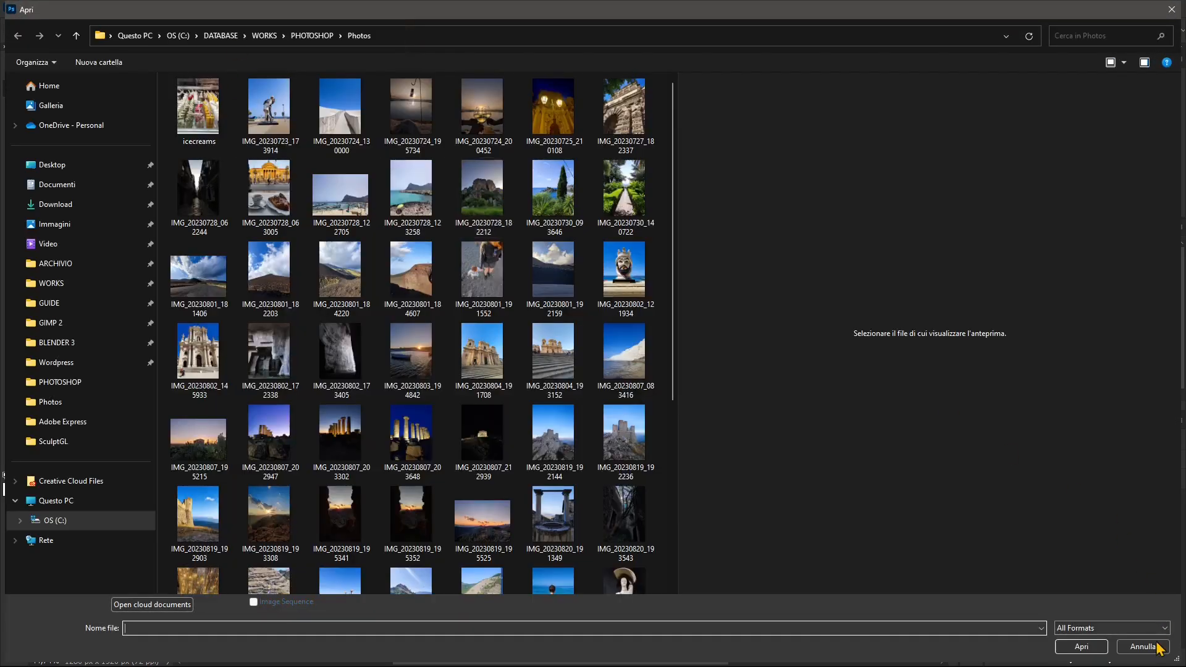
click(1159, 643)
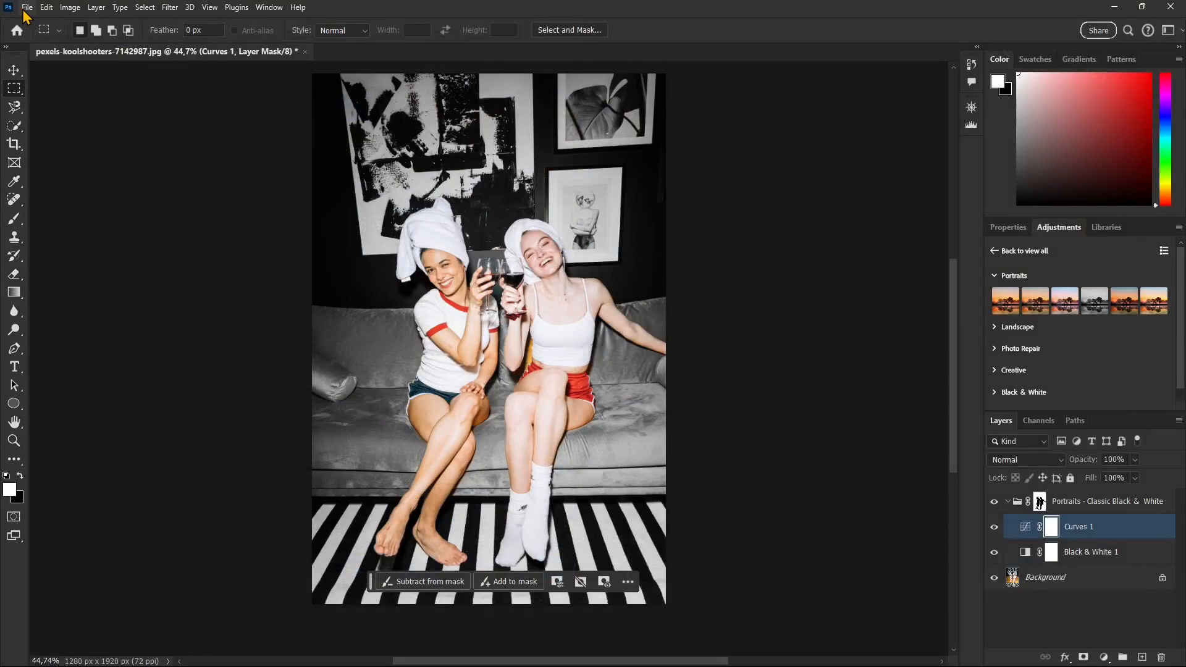
click(304, 51)
click(602, 254)
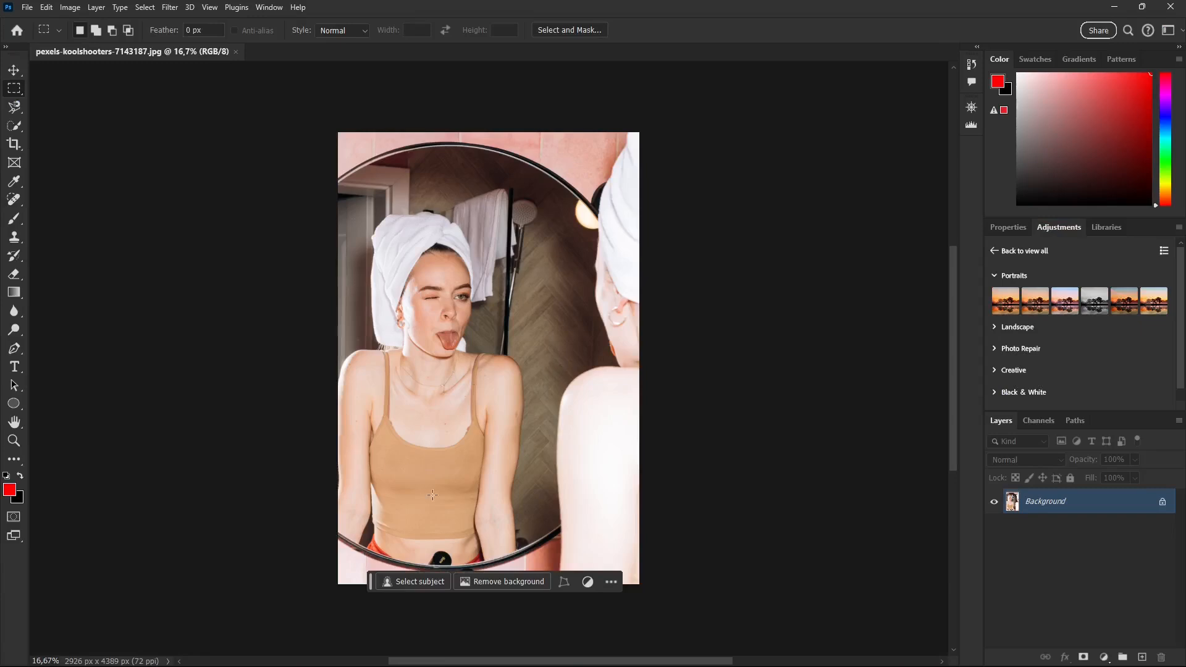
Step: Move the contextual task bar below the photo and select the woman reflected in the mirror with Select Subject
drag(367, 582, 371, 609)
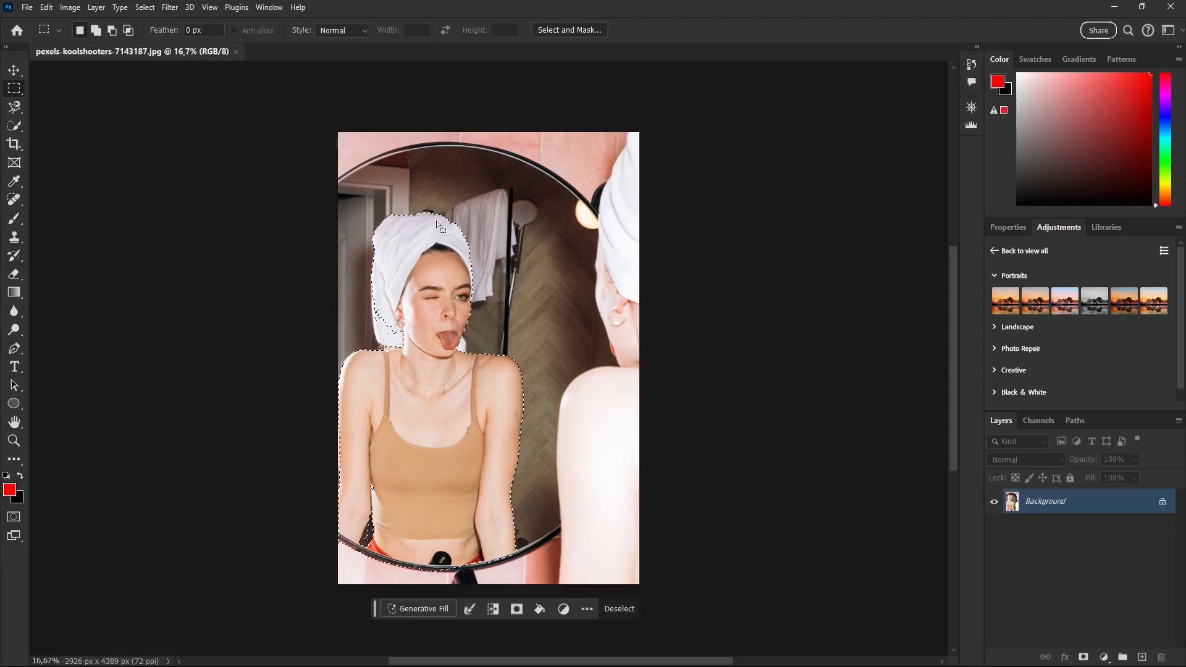
drag(432, 548, 446, 553)
key(ctrl+z)
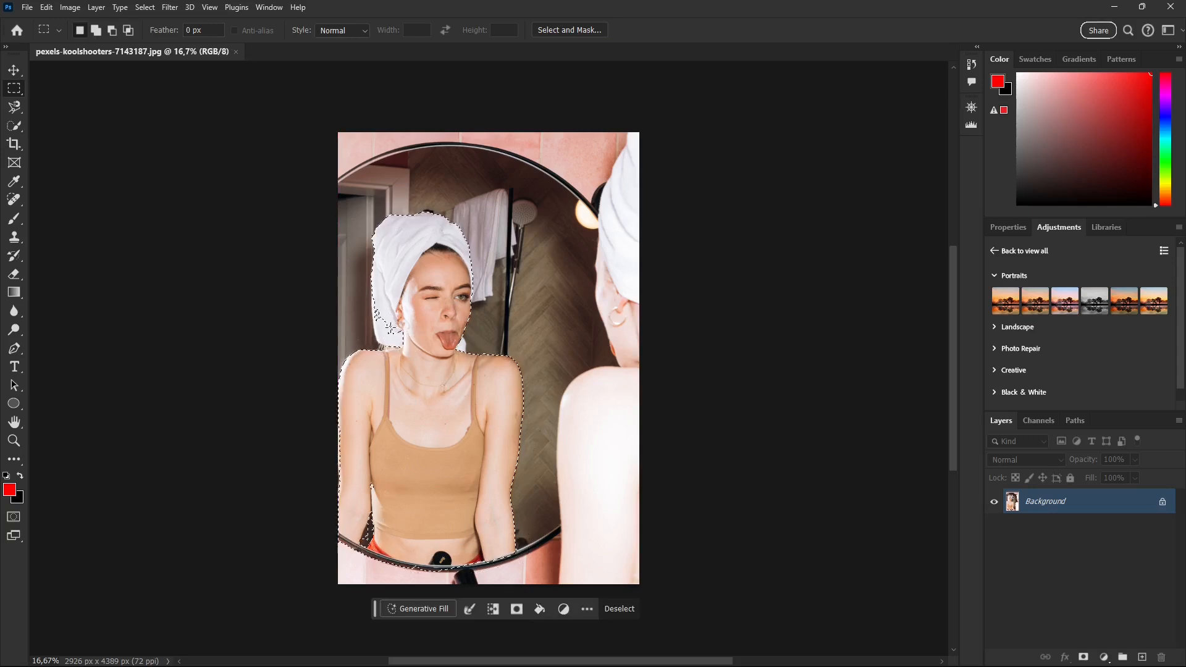
key(ctrl+d)
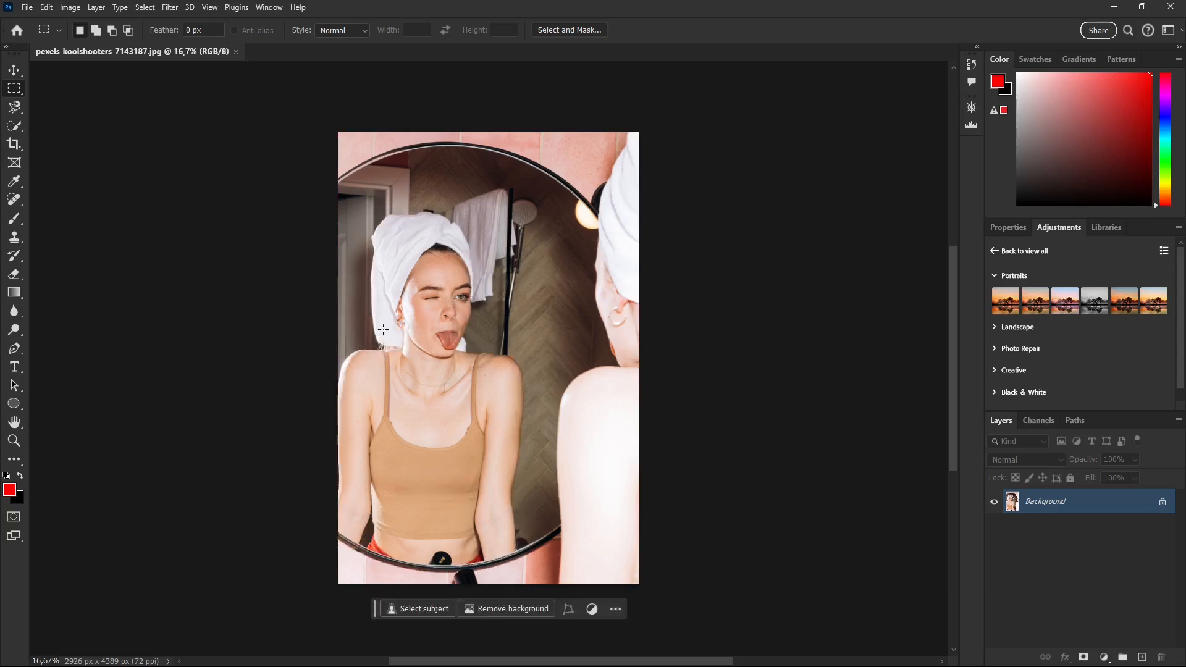
key(ctrl+z)
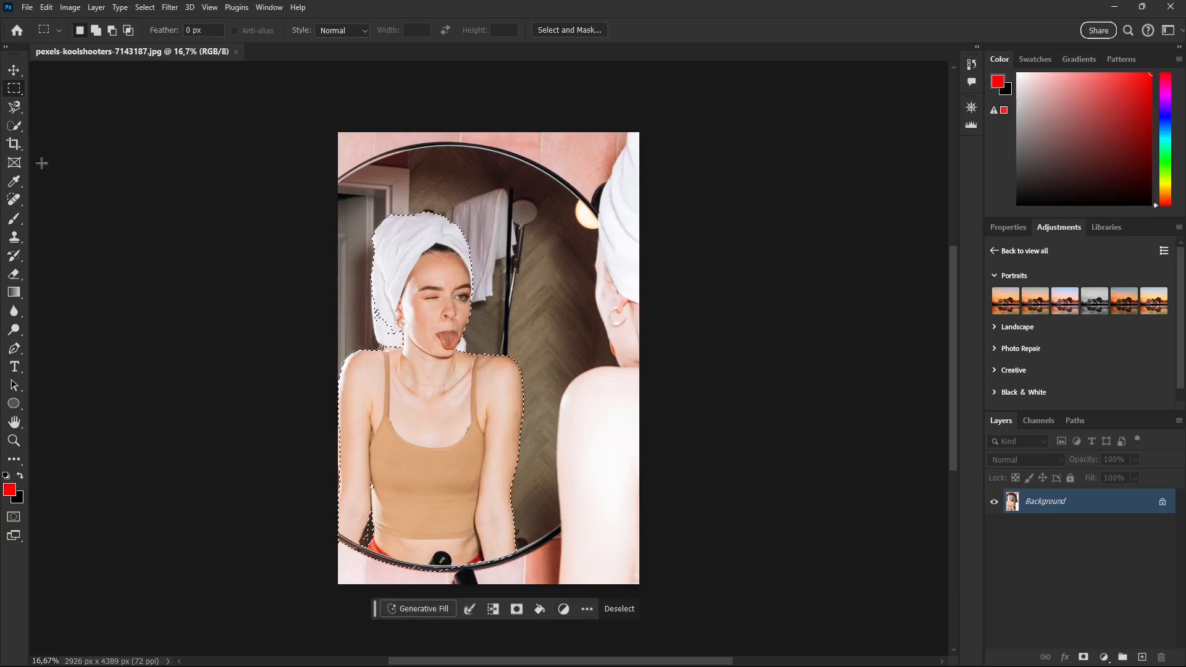
Step: Set the Magic Wand tolerance to 30, try a new selection on the towel's lower part, and restore the subject selection
click(15, 109)
right_click(17, 113)
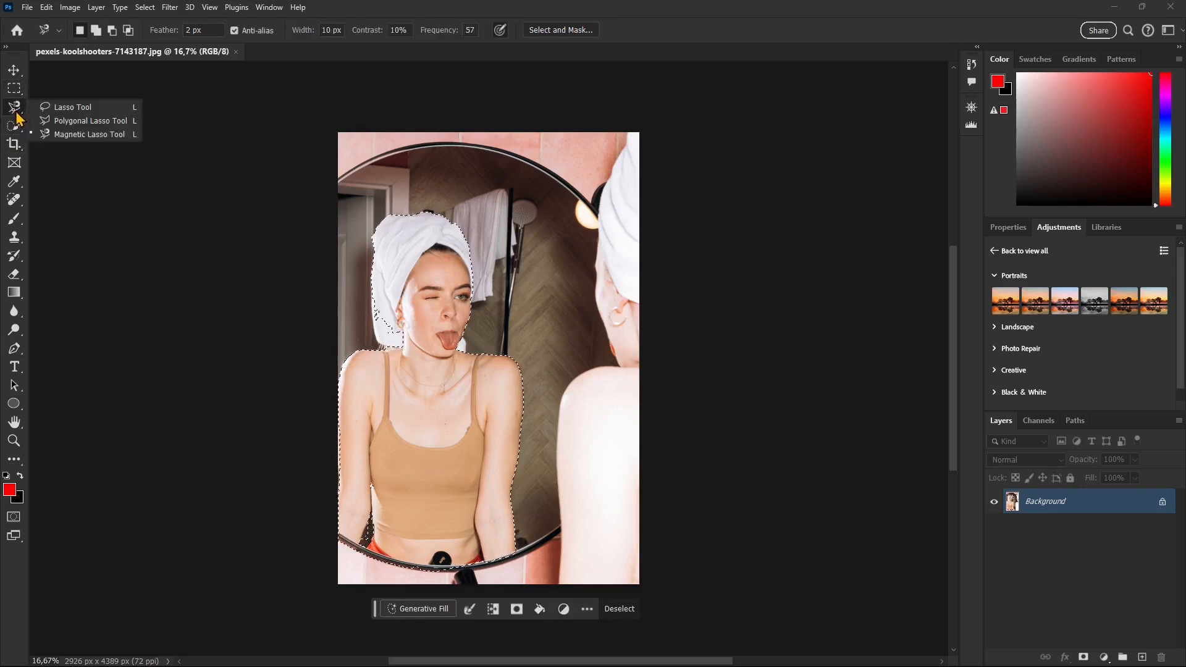
click(13, 128)
right_click(13, 128)
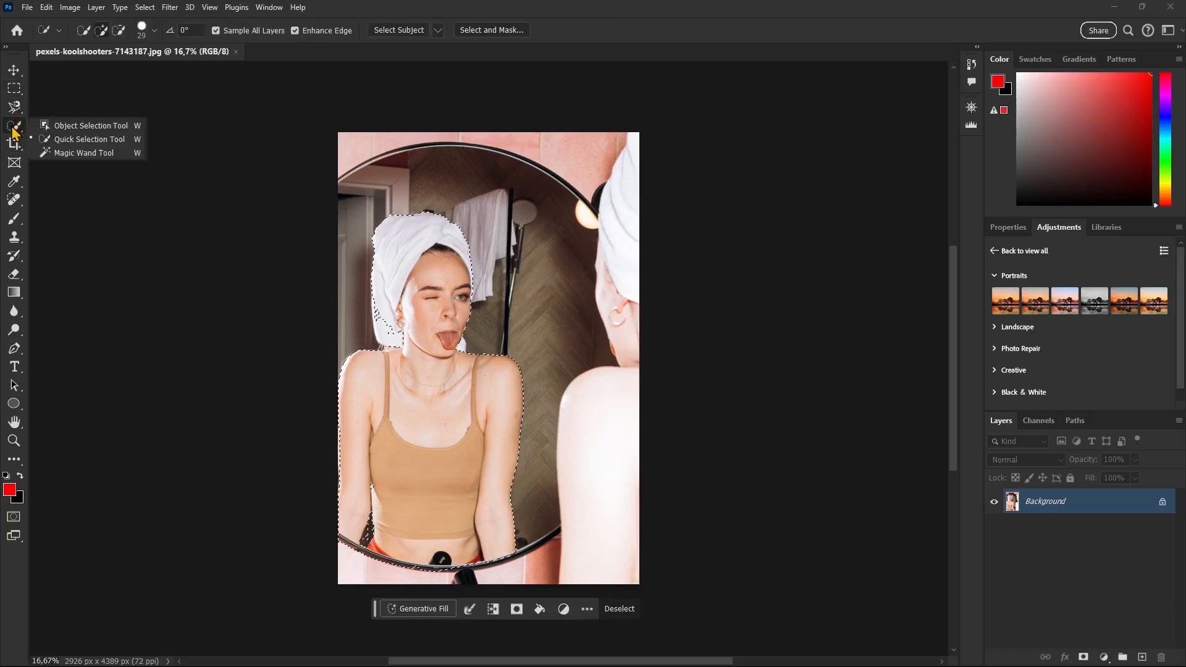
click(79, 154)
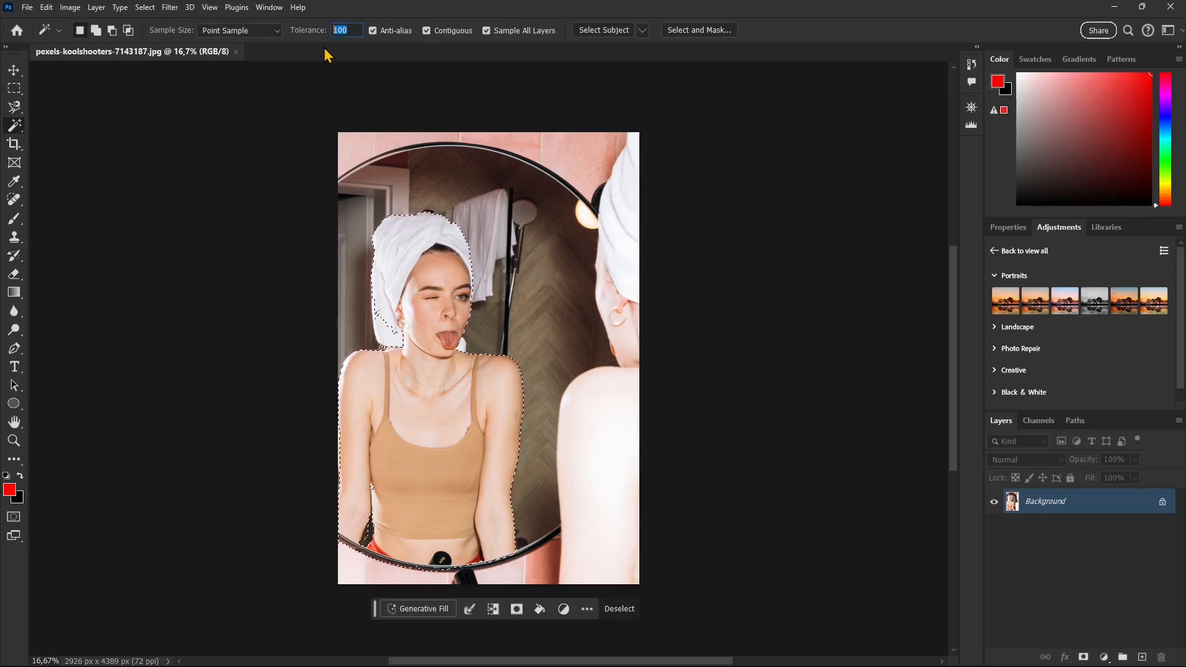
text(30)
click(388, 346)
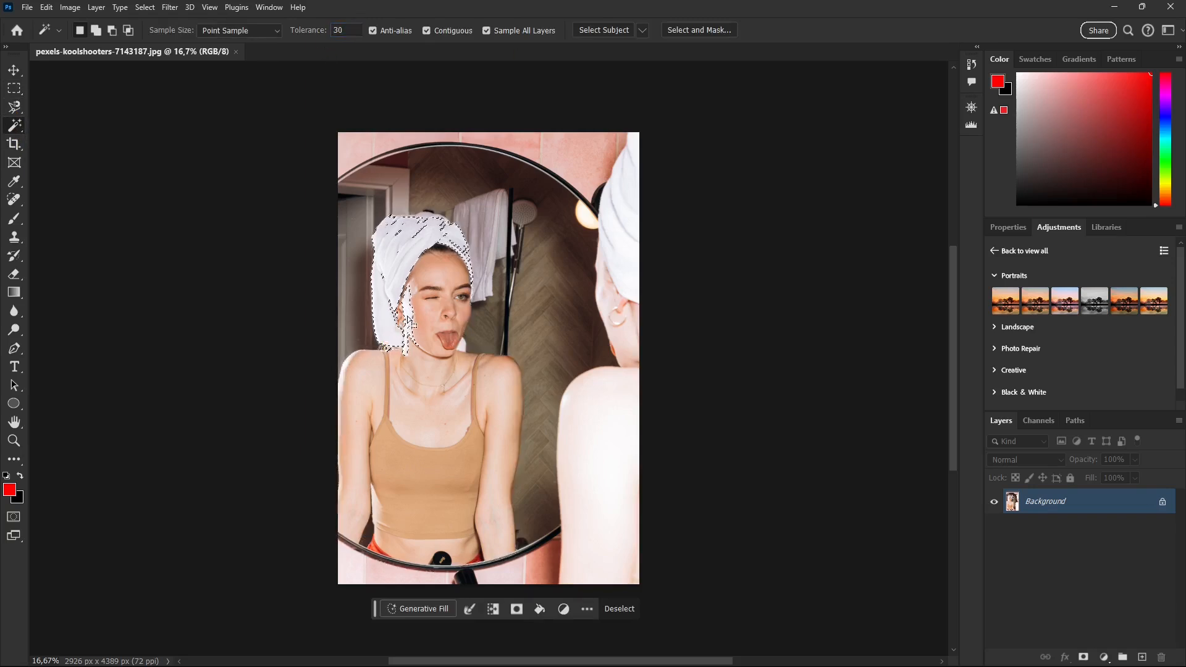
key(ctrl+d)
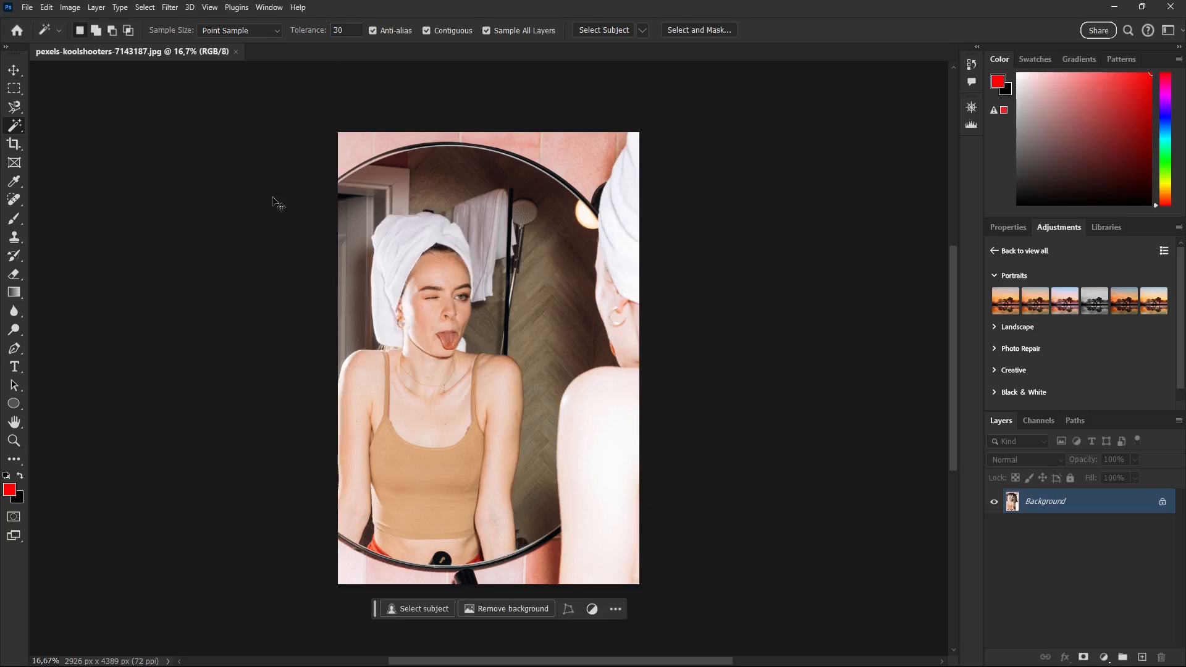
key(ctrl+z)
key(ctrl+z)
Step: Add the missing lower part of the towel with the Magic Wand and subtract the dark gap between arm and torso
click(97, 31)
click(386, 338)
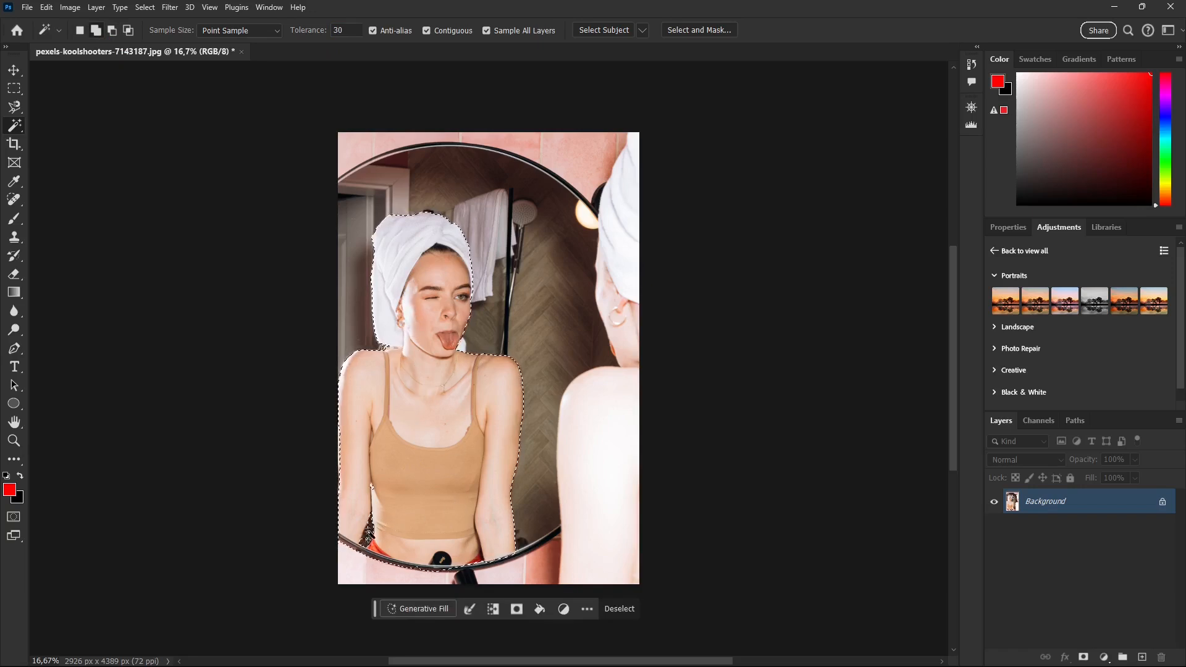
key(alt)
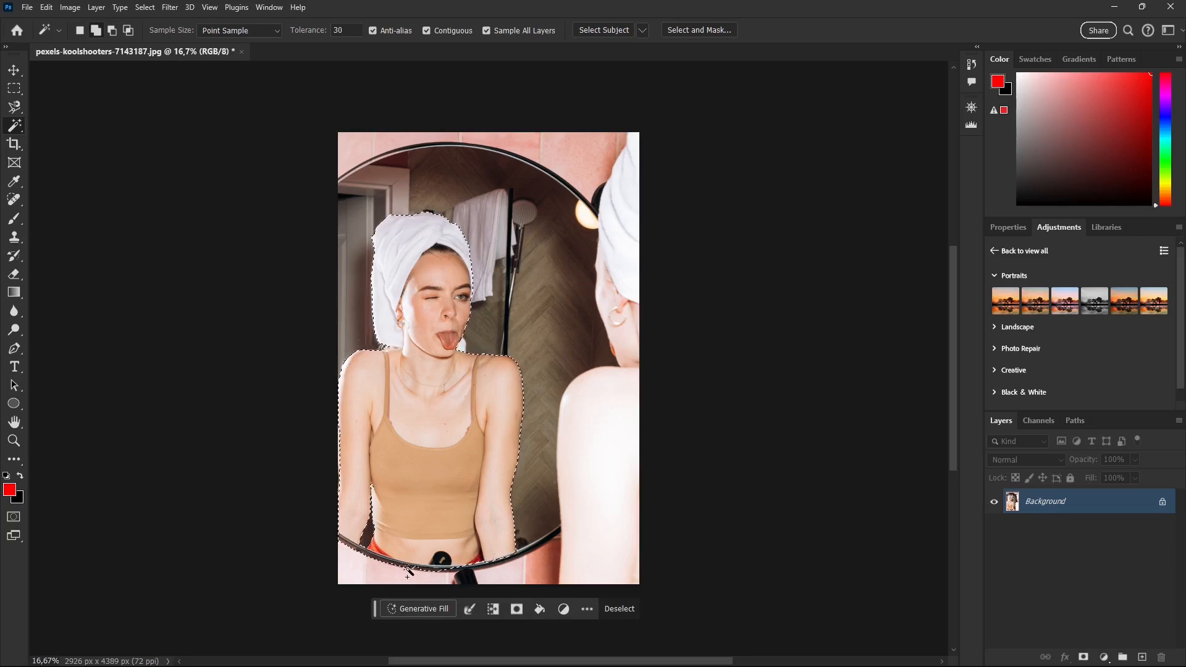
key(alt)
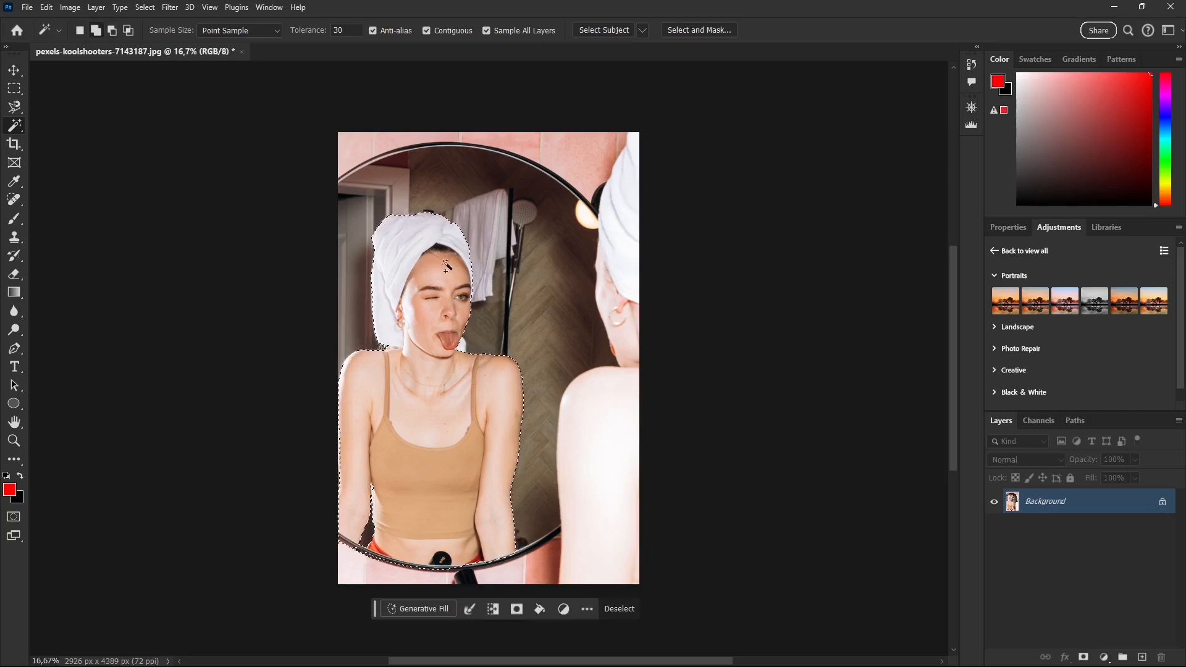
Step: Switch to the Rectangular Marquee tool and deselect the woman
right_click(18, 129)
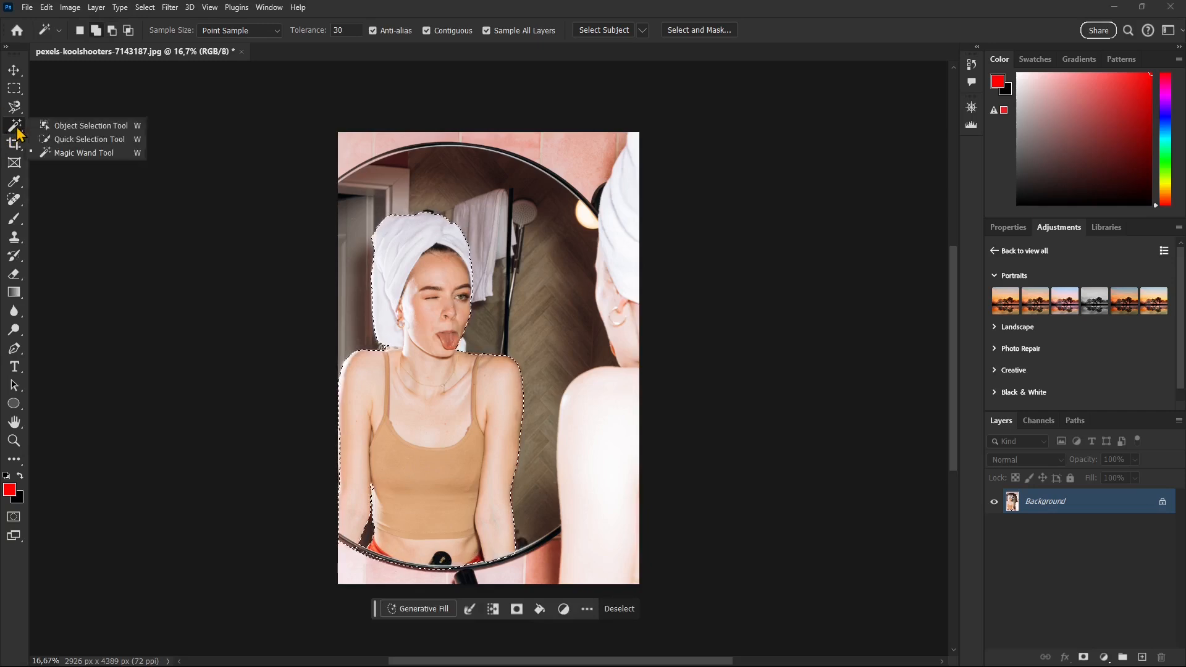
click(236, 121)
right_click(411, 234)
click(446, 243)
key(m)
right_click(451, 262)
click(476, 268)
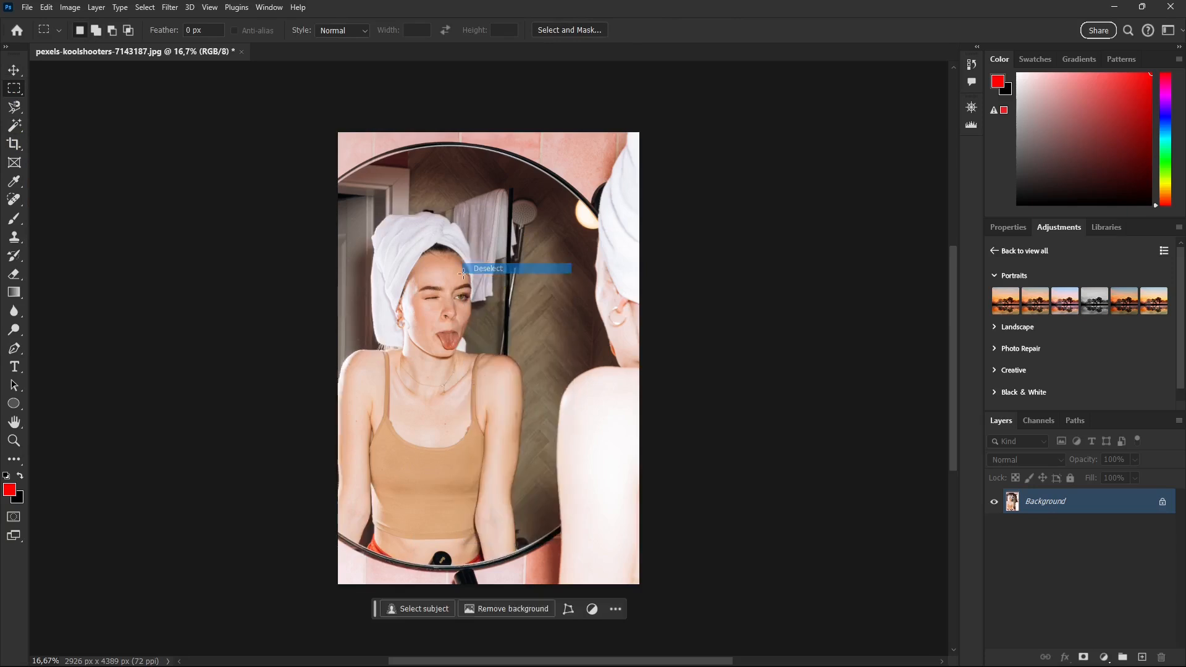
Step: Select the reflected woman's face and body with the Object Selection tool and open the selection in Select and Mask
click(15, 128)
right_click(16, 128)
click(62, 125)
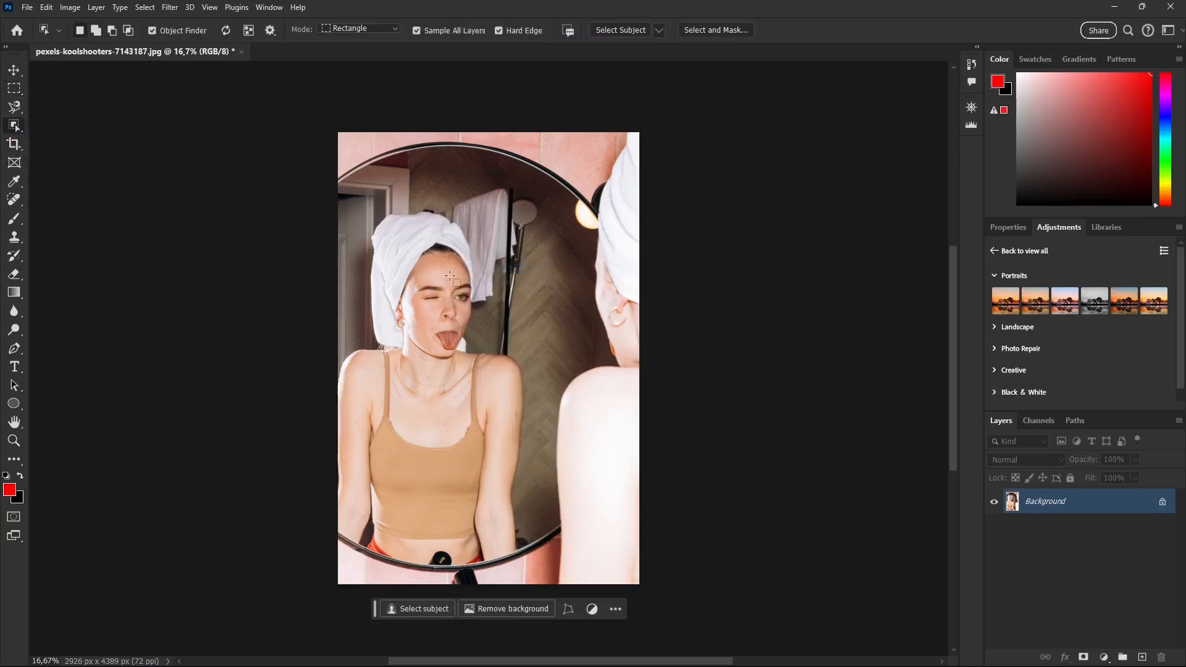
right_click(19, 129)
click(97, 129)
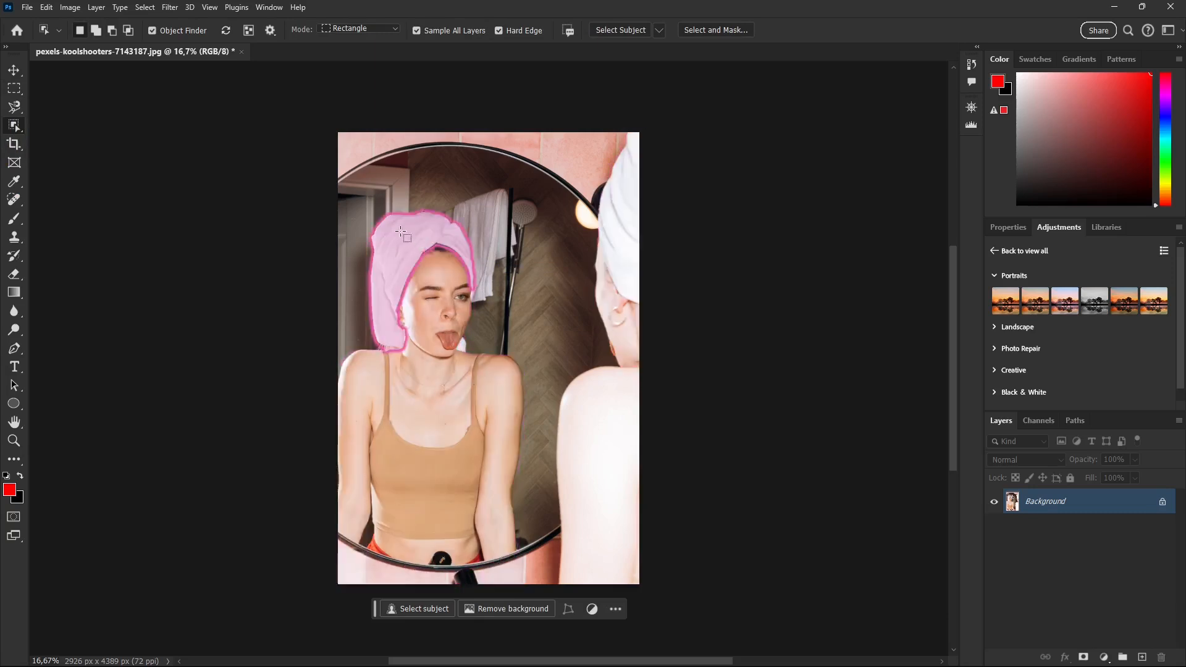
click(436, 309)
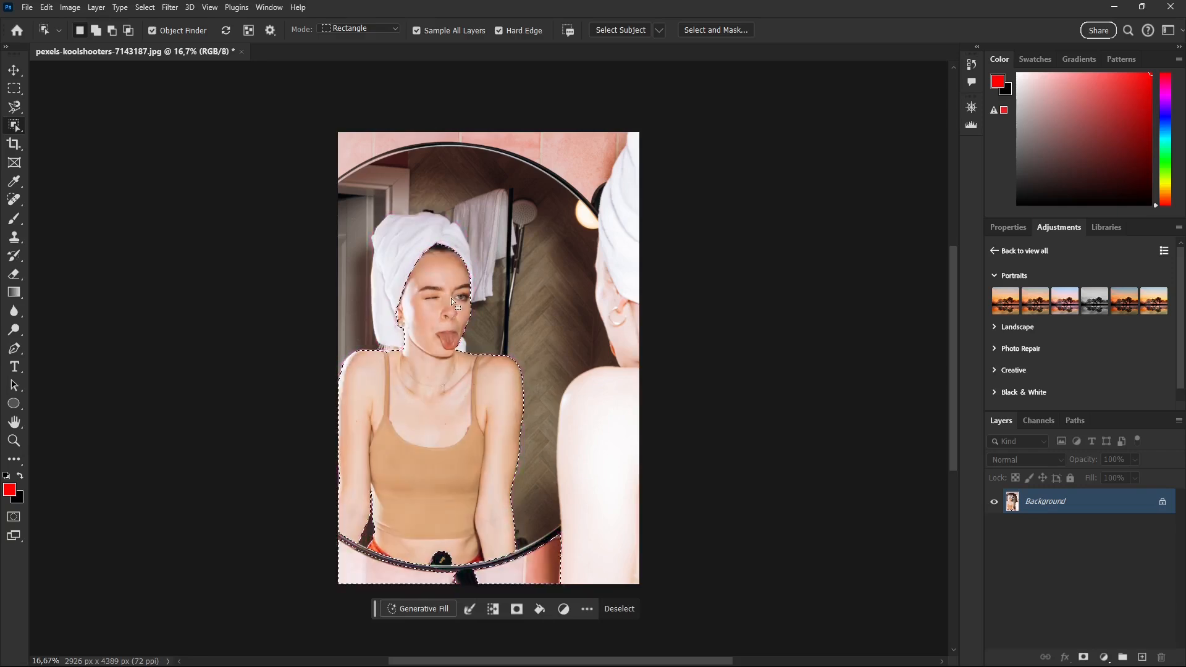
click(702, 30)
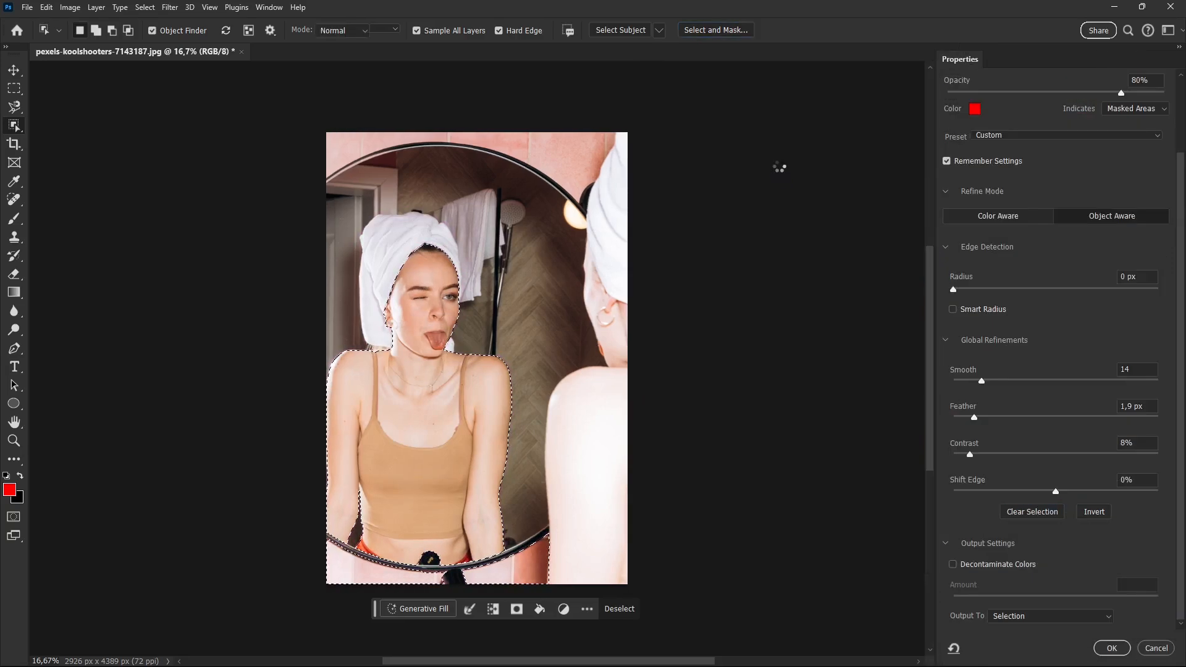